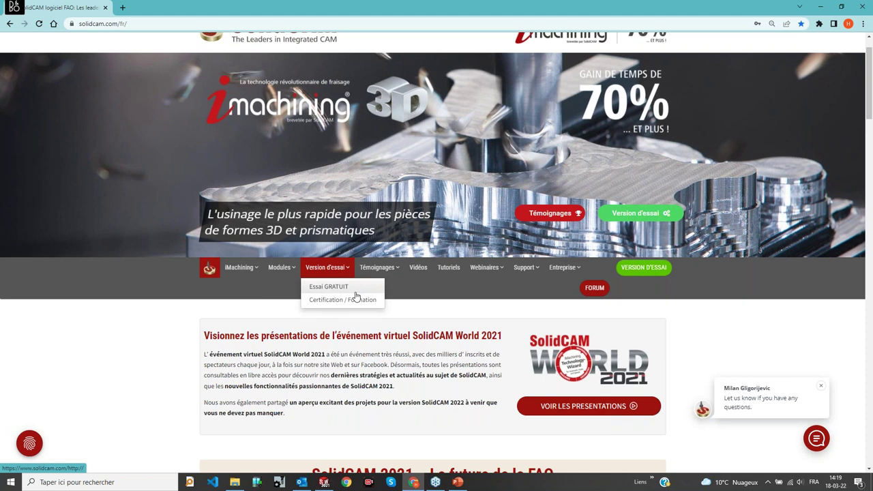
Step: Switch to SOLIDWORKS and view the default post-processor page of the SolidCAM settings
click(325, 482)
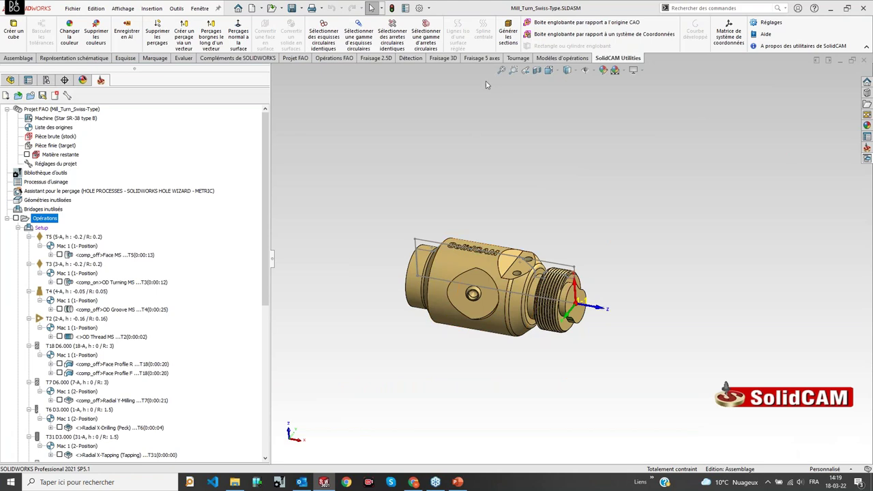
click(334, 57)
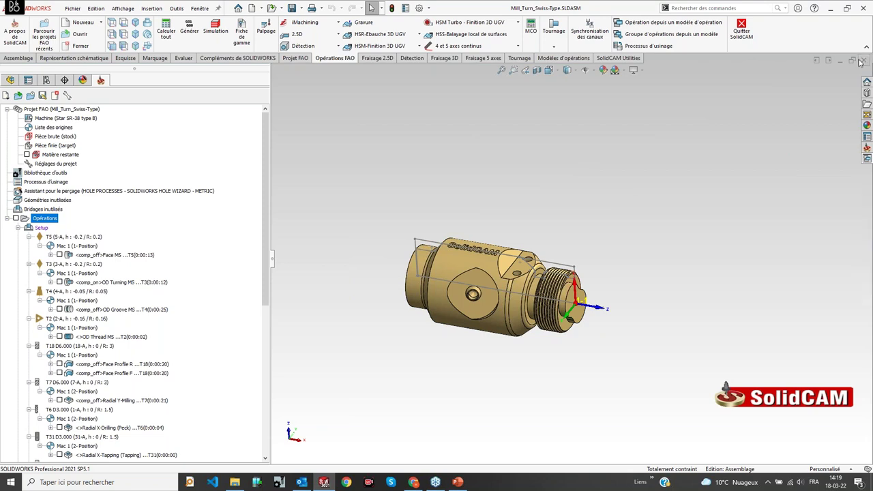
click(867, 156)
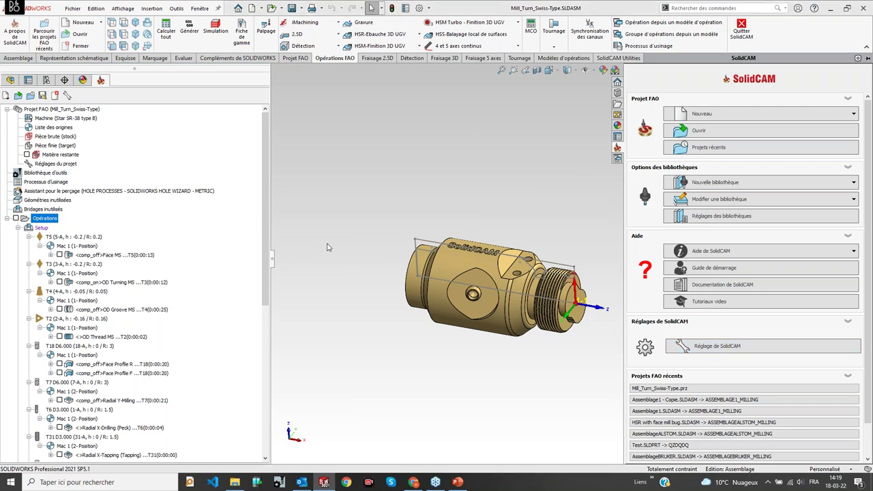
click(303, 135)
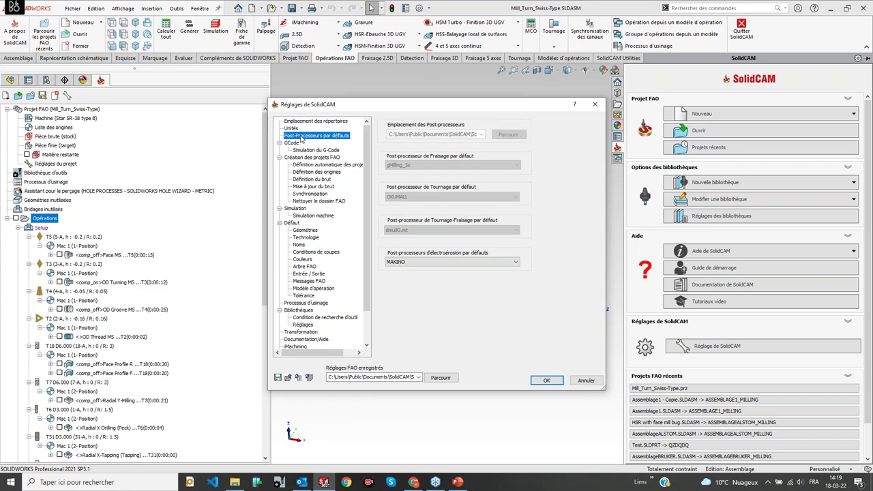
Step: In File Explorer, find Star SR-38 type B.vmid in the SolidCAM2021 Gpptool folder, and return to SOLIDWORKS to cancel the SolidCAM settings
click(234, 482)
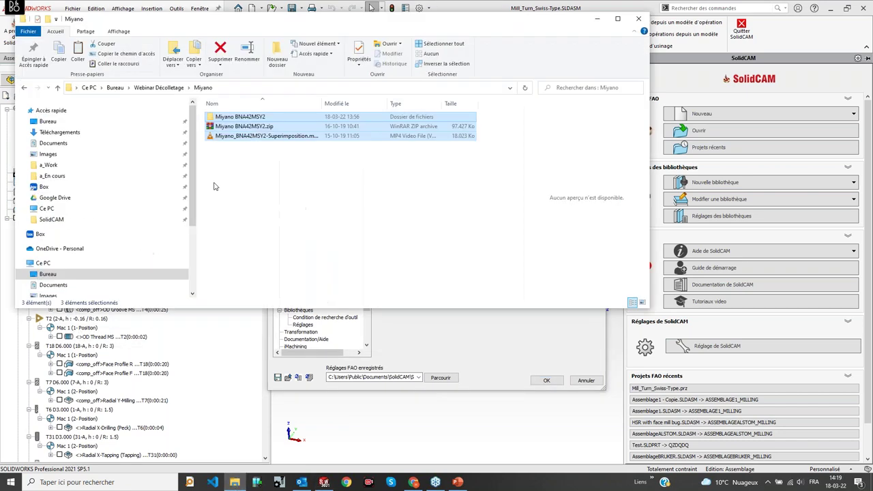
click(52, 219)
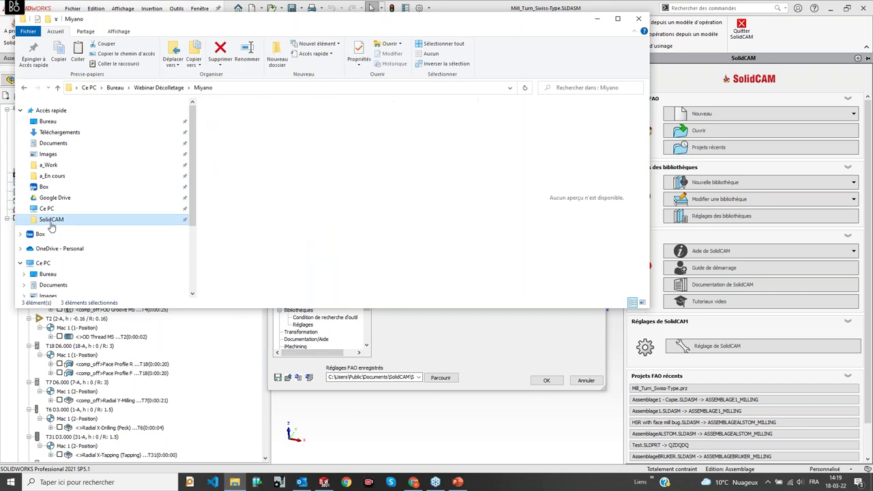
double_click(233, 184)
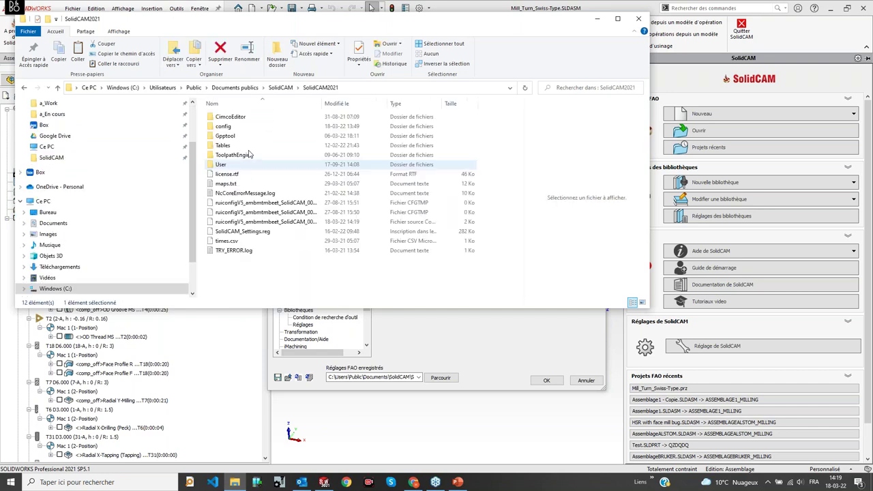
double_click(227, 136)
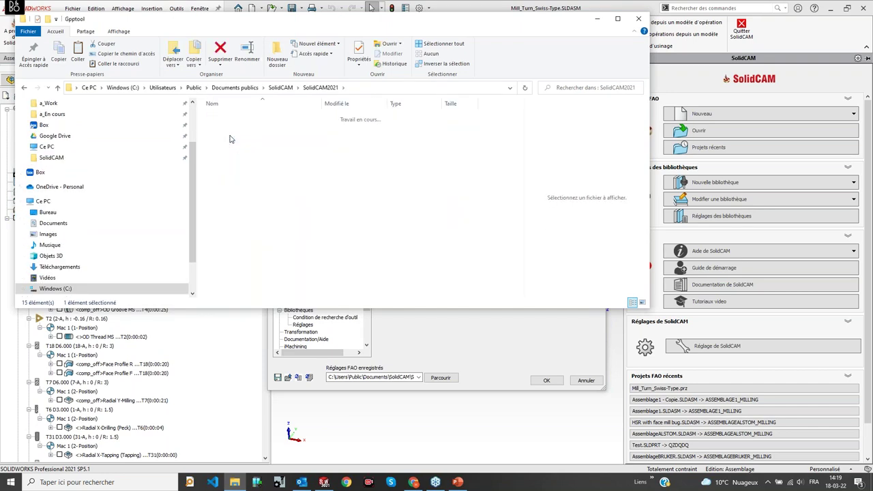
scroll(281, 137, down, 6)
scroll(283, 147, up, 6)
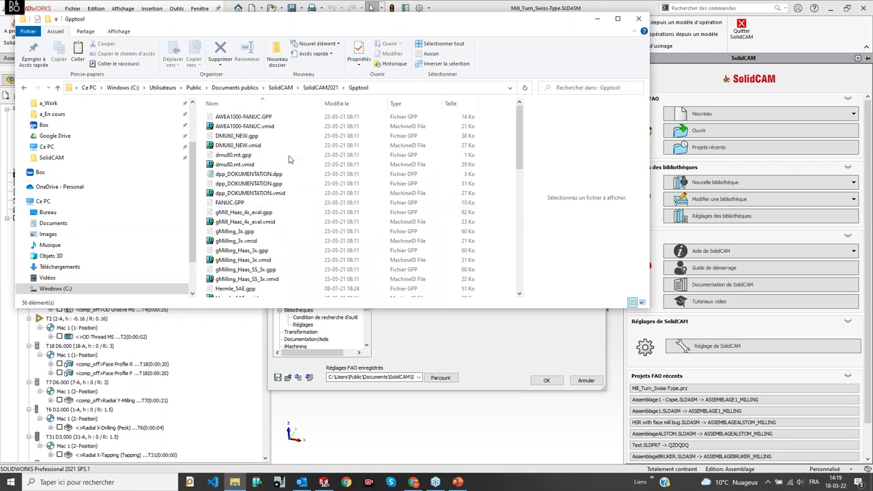
scroll(284, 157, down, 12)
click(246, 217)
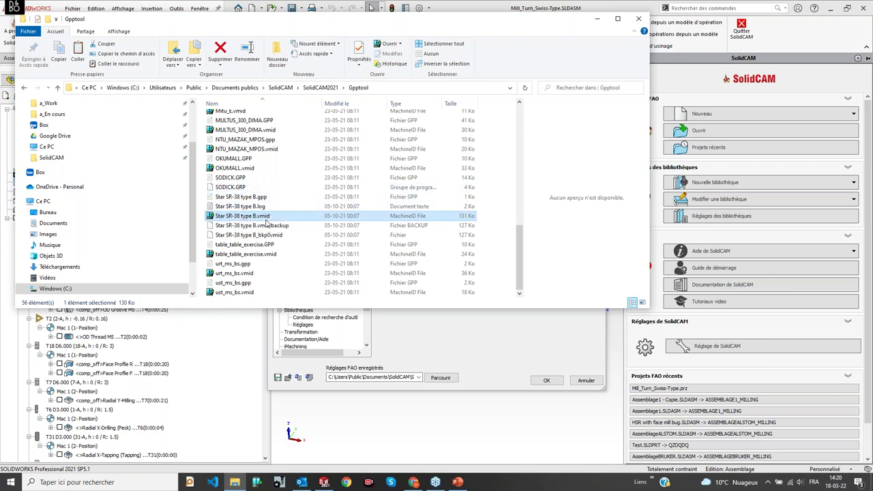
click(496, 348)
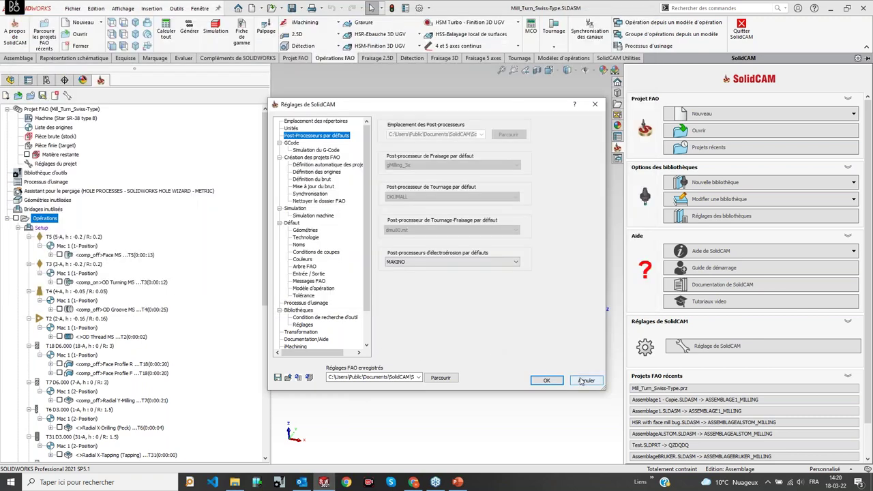
click(582, 381)
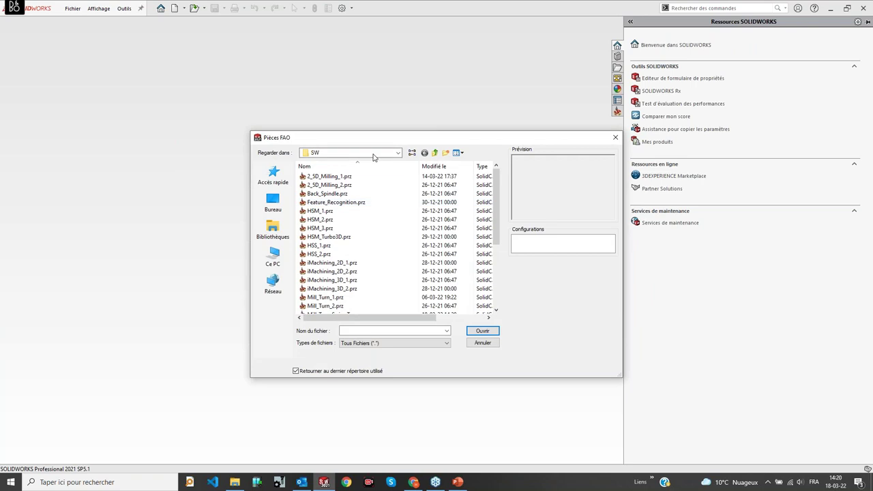
Step: Open the CAM project Mill_Turn_Swiss-Type.prz from the SW examples folder
click(398, 153)
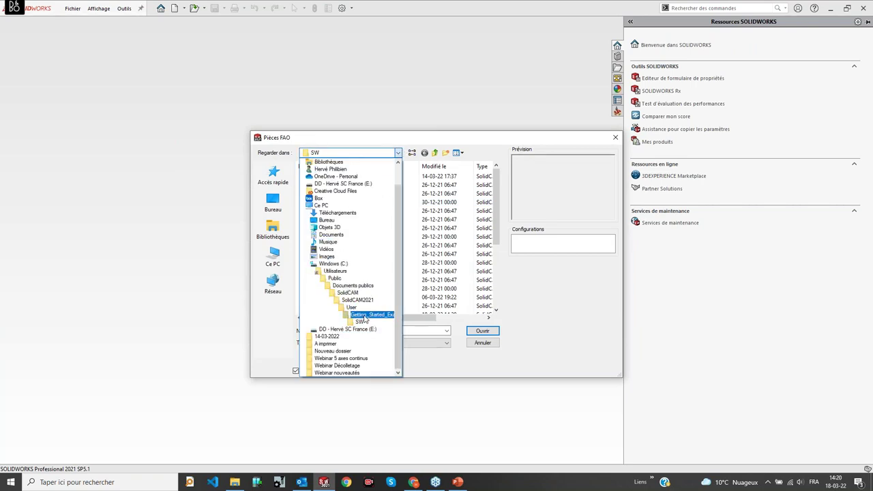
click(540, 285)
scroll(350, 271, down, 5)
scroll(348, 283, up, 1)
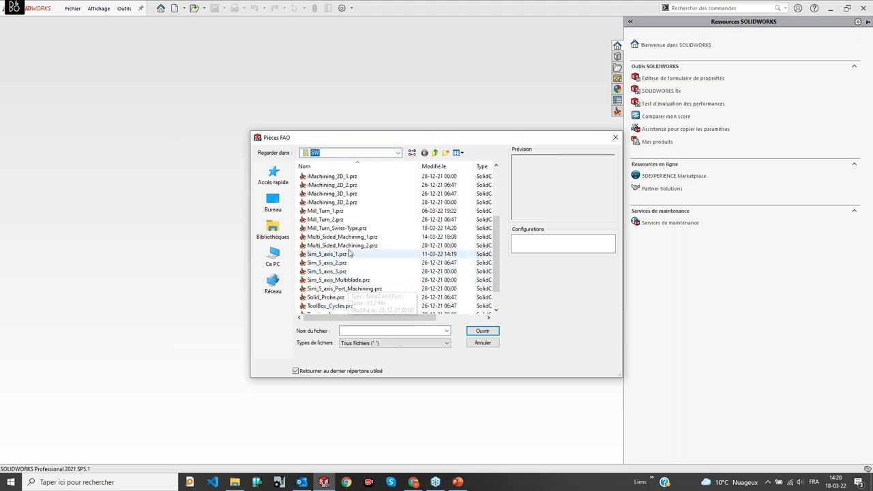
click(321, 228)
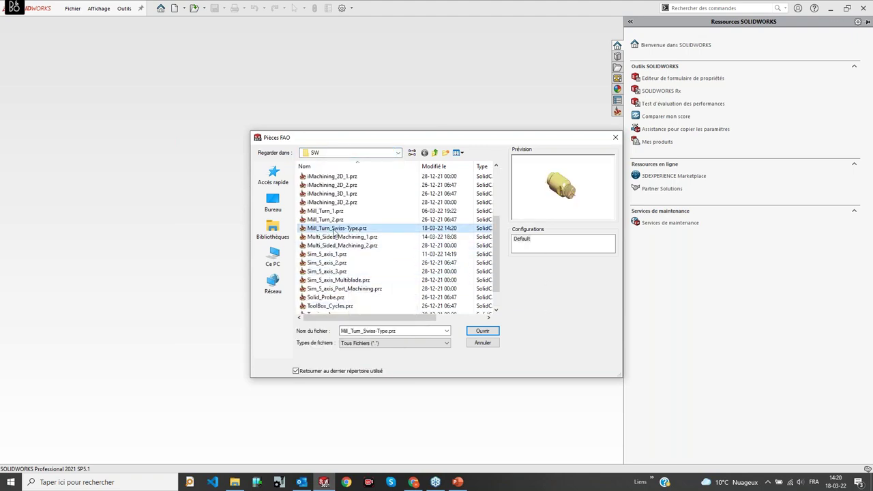
click(482, 331)
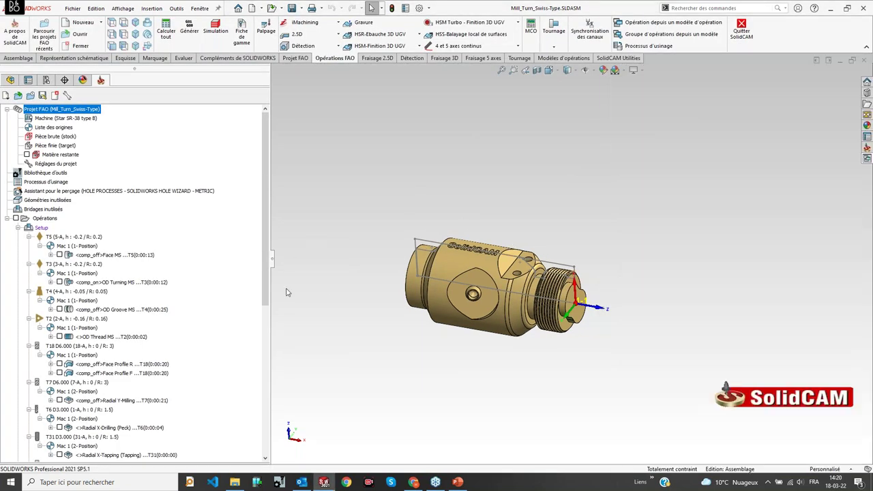
Step: Open the project's Star SR-38 type B machine definition and inspect the properties of the MS and BS spindles
click(66, 119)
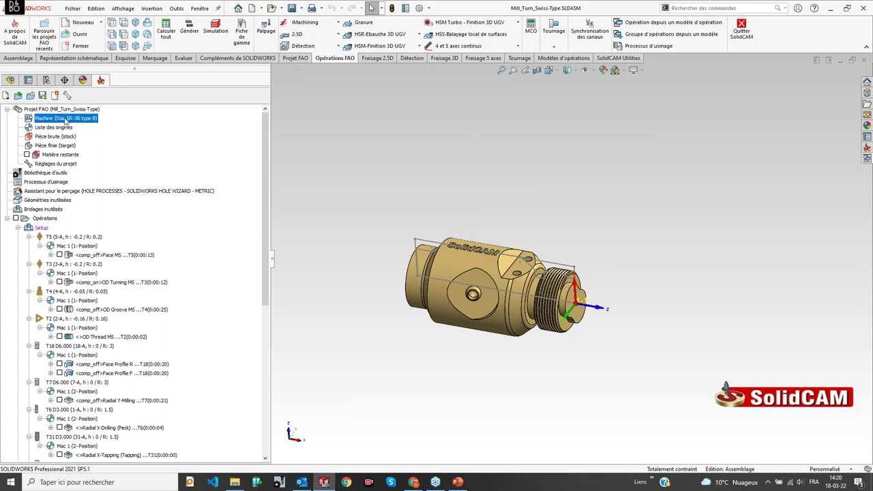
double_click(63, 118)
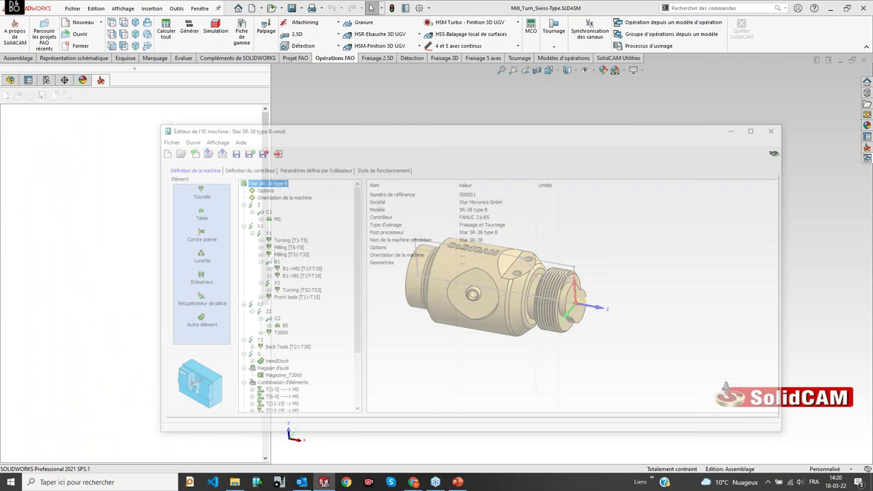
scroll(280, 294, up, 4)
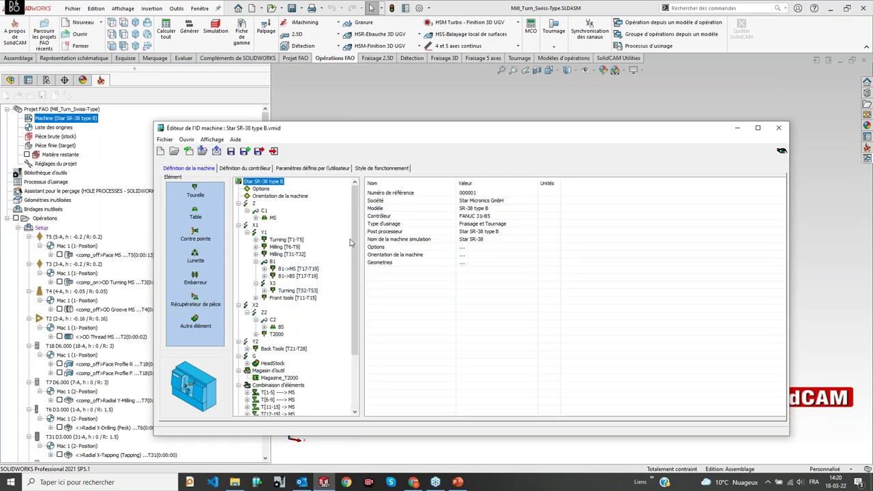
click(273, 218)
click(279, 327)
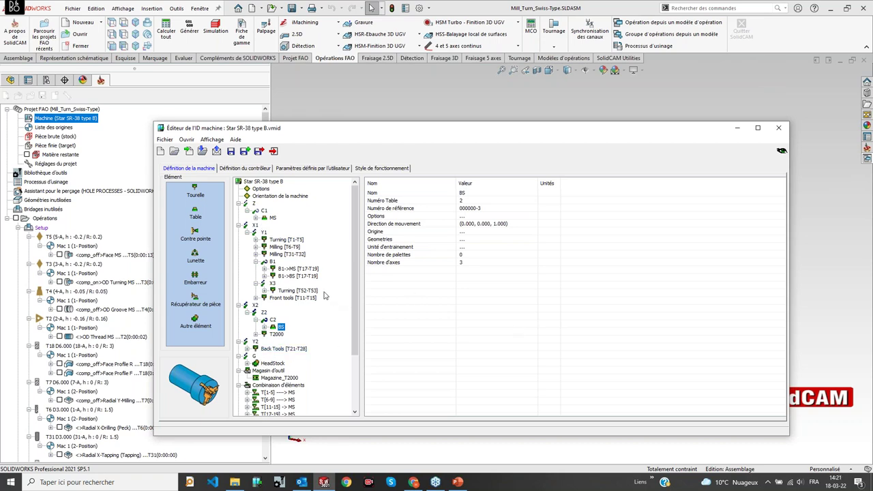
Step: Inspect the X1 axis properties, the Turning [T1-T5] turret with its tool stations, and the machine's general data
click(254, 226)
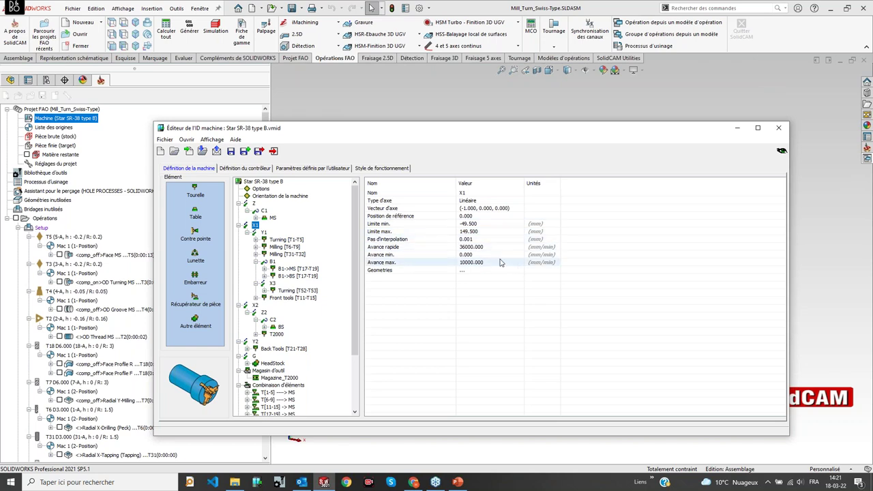
click(274, 240)
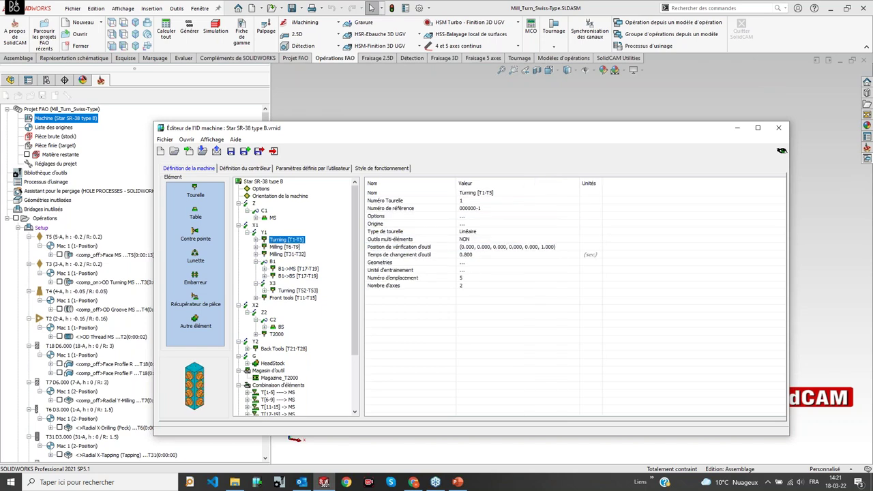
click(264, 240)
click(264, 269)
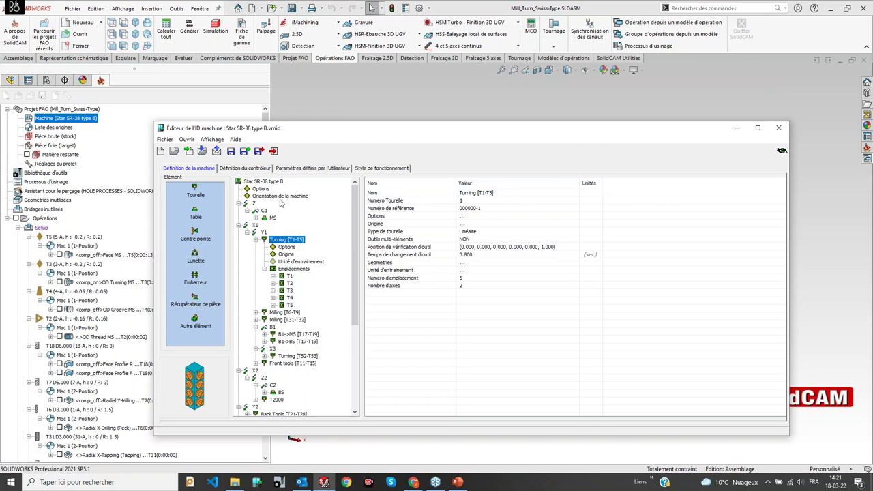
click(263, 182)
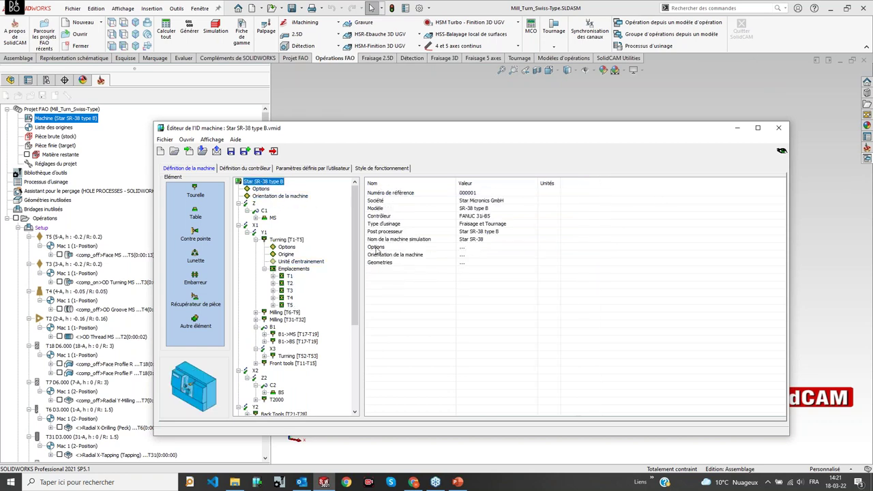
click(263, 240)
Step: Open the 3D machine preview, hide the coordinate-system labels and view the whole machine at an angle
click(781, 151)
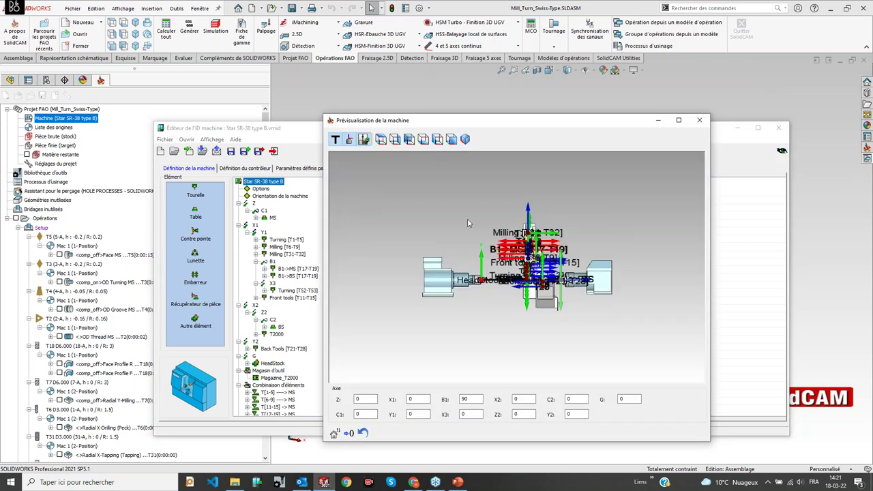
click(350, 146)
middle_drag(454, 205, 506, 281)
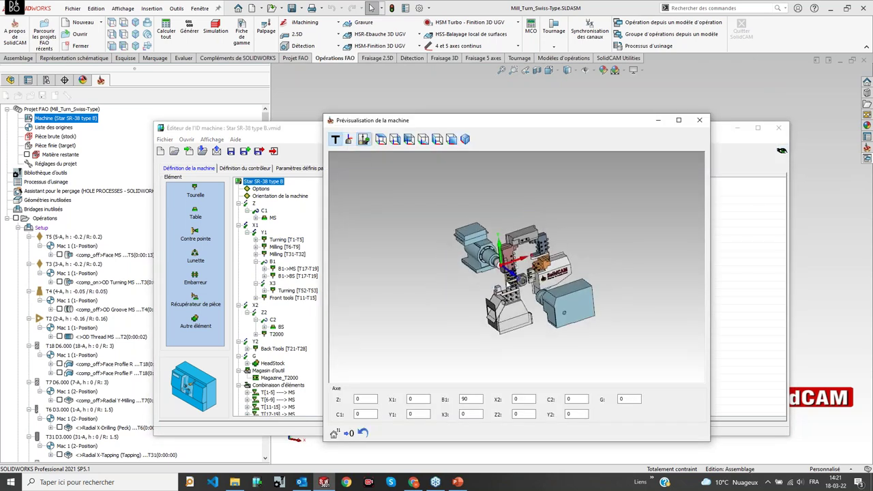
scroll(530, 281, up, 3)
scroll(534, 282, up, 5)
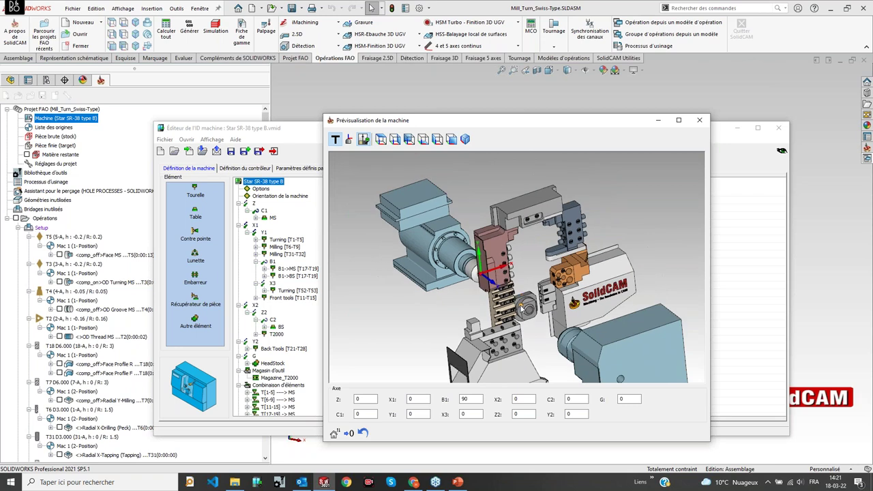
middle_drag(599, 274, 509, 239)
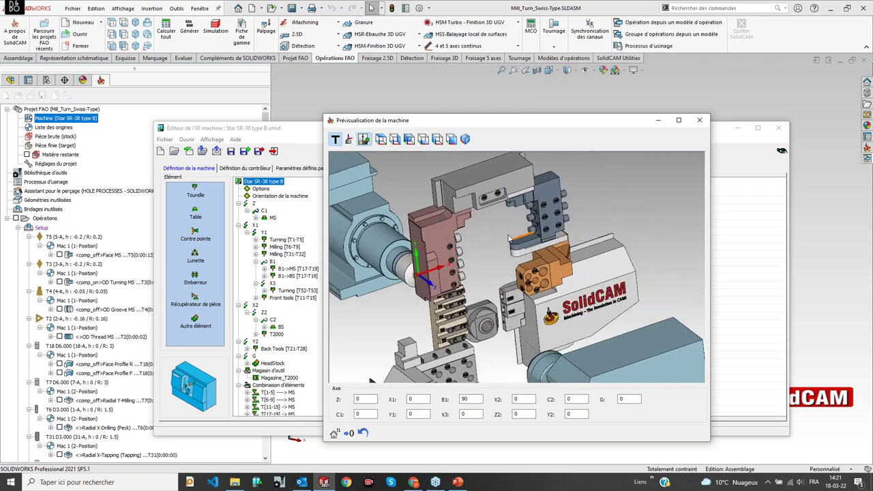
Step: Examine the numbered tool stations on the milling, turning, front and back tool holders up close in the machine preview
scroll(522, 224, up, 3)
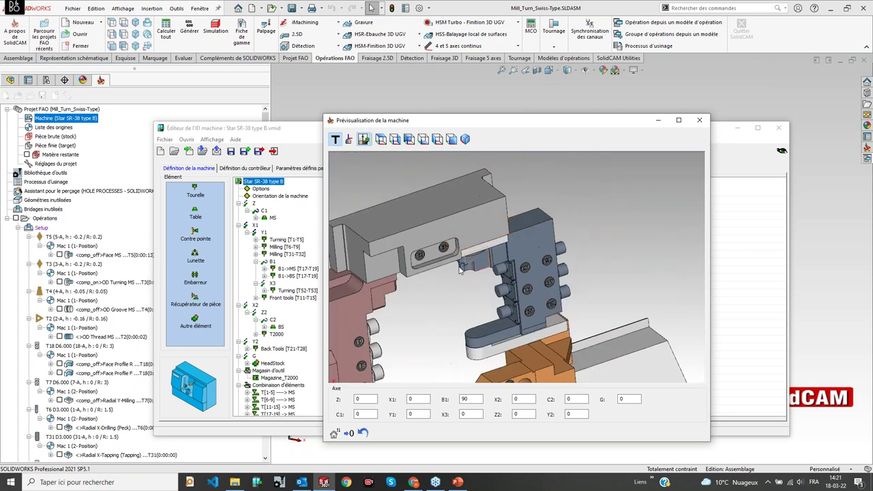
scroll(437, 304, down, 4)
scroll(423, 321, up, 4)
scroll(522, 260, up, 2)
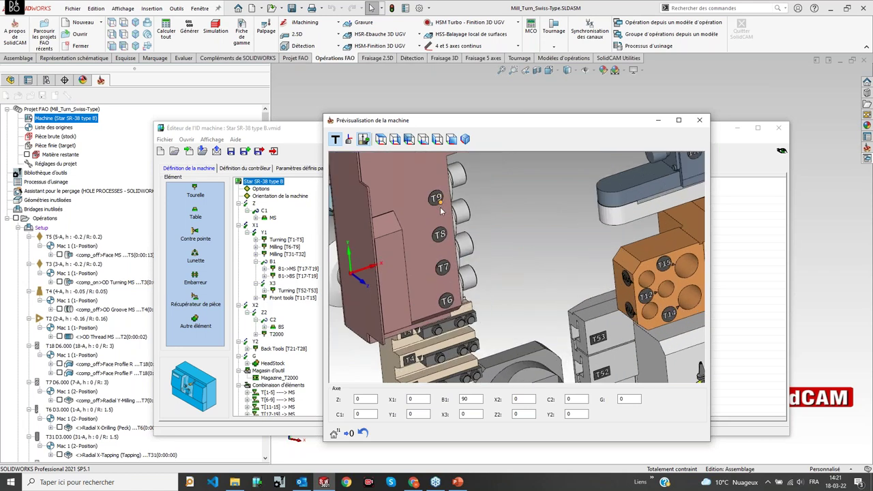
scroll(460, 316, down, 4)
ctrl+middle_drag(459, 372, 478, 305)
scroll(477, 305, up, 2)
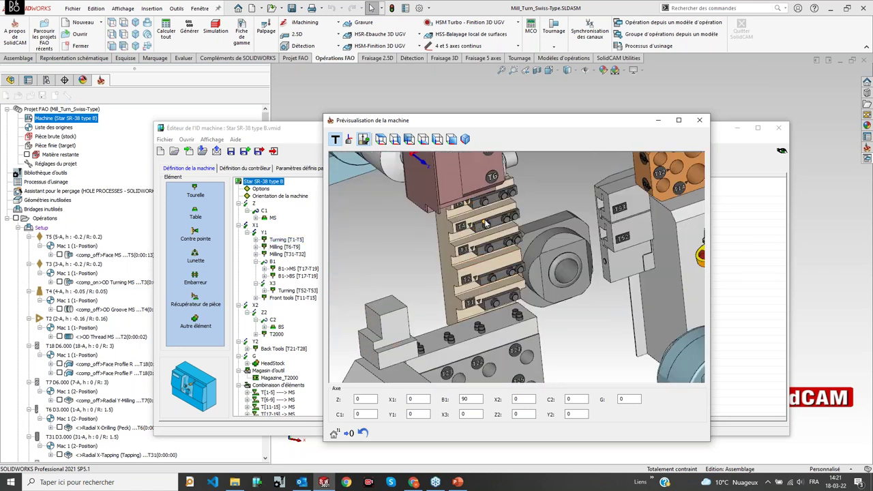
scroll(509, 292, down, 4)
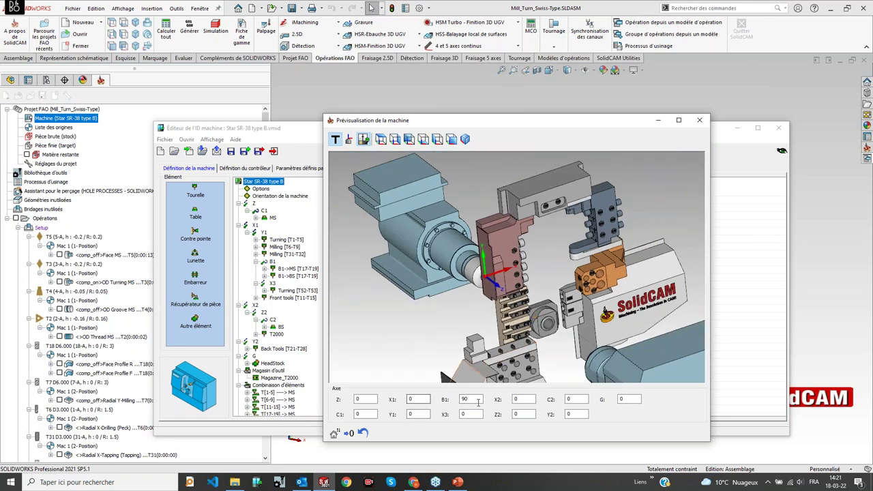
Step: Move the previewed machine's X1 axis to -8 and its B1 axis to 14, and close the preview and machine editor
click(425, 402)
scroll(427, 398, down, 15)
double_click(471, 399)
text(35)
key(Return)
scroll(476, 403, down, 18)
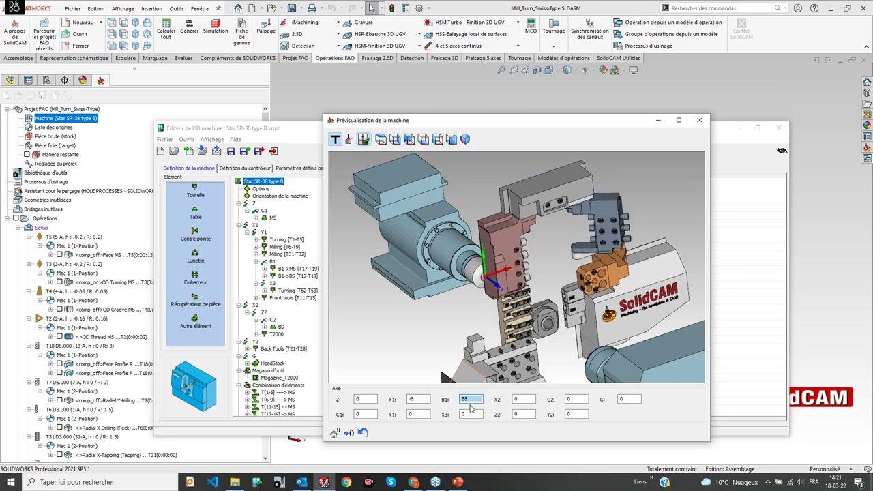
scroll(473, 399, down, 20)
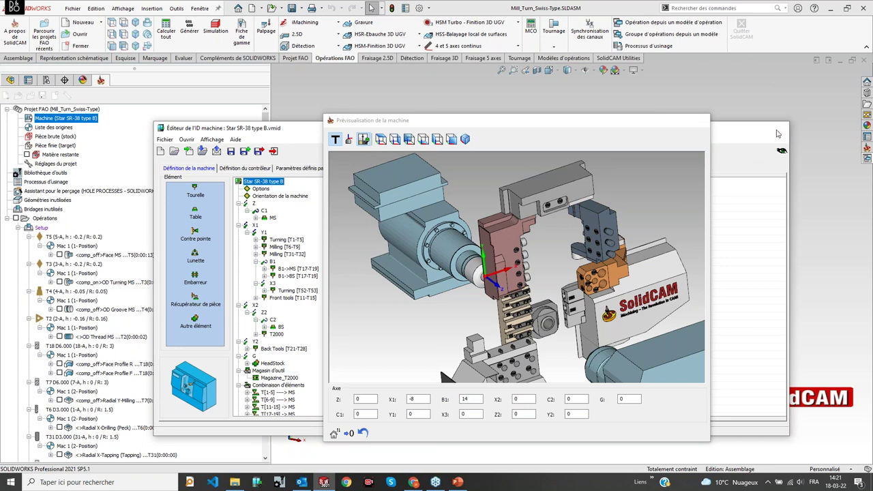
click(780, 128)
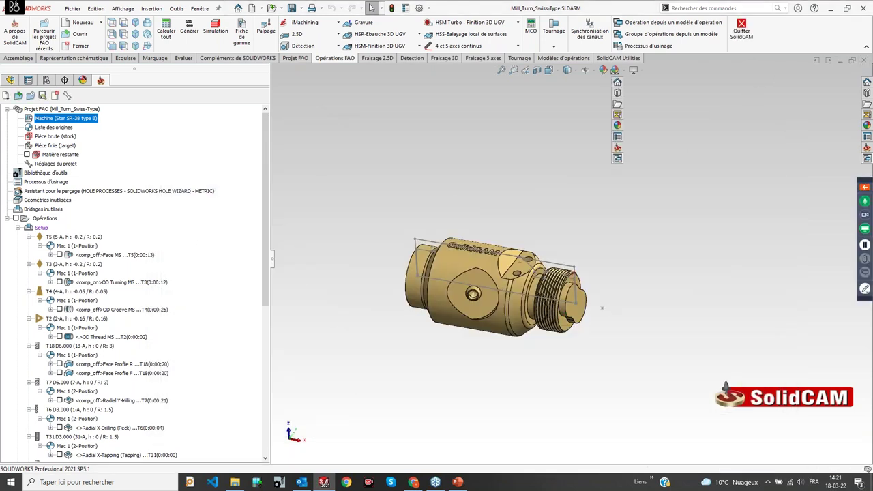
Step: Close the sample project, open the Décolletage- Pièce de validation part from the Webinar Décolletage folder on the desktop, and view it from several sides
key(ctrl+w)
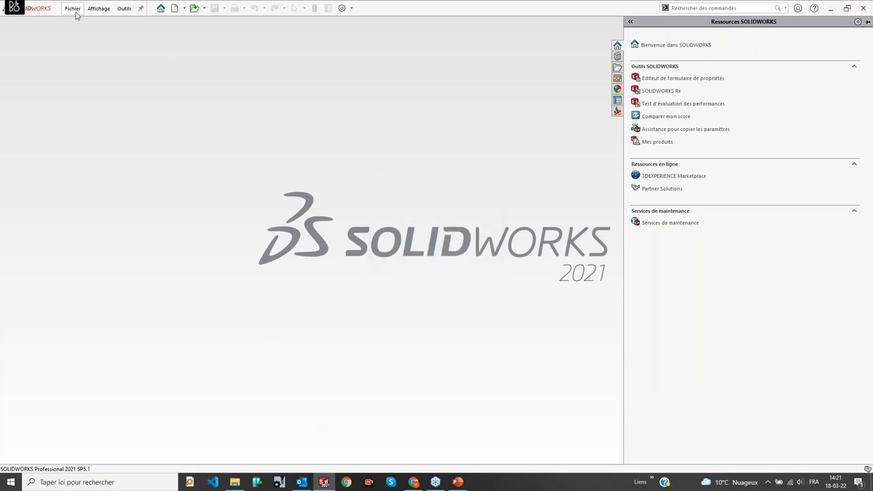
click(235, 483)
scroll(103, 171, up, 3)
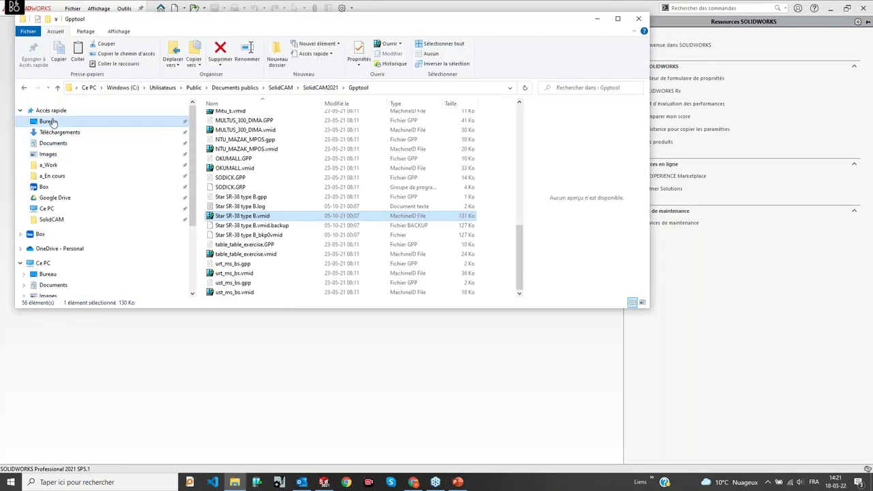
click(48, 121)
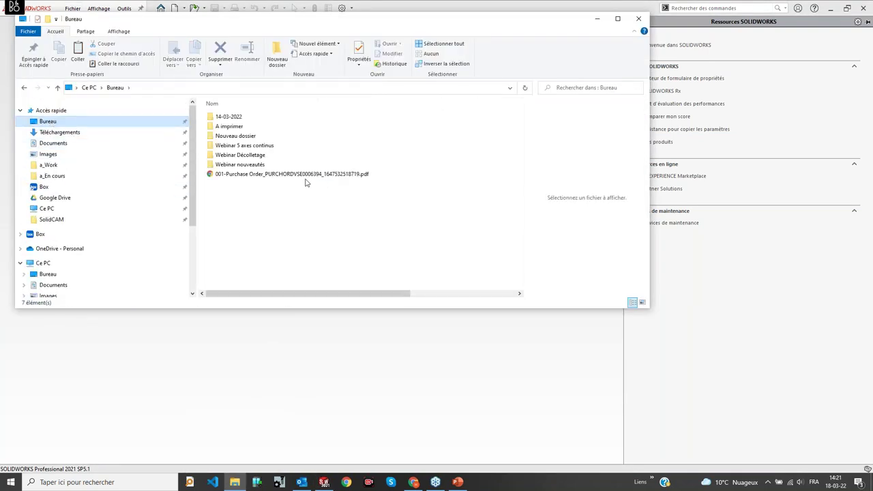
double_click(251, 156)
drag(234, 147, 414, 372)
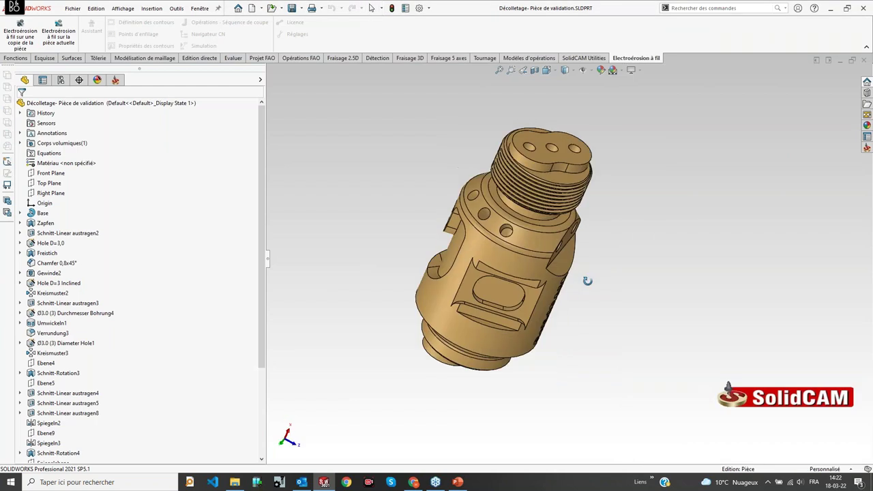
middle_drag(588, 280, 382, 205)
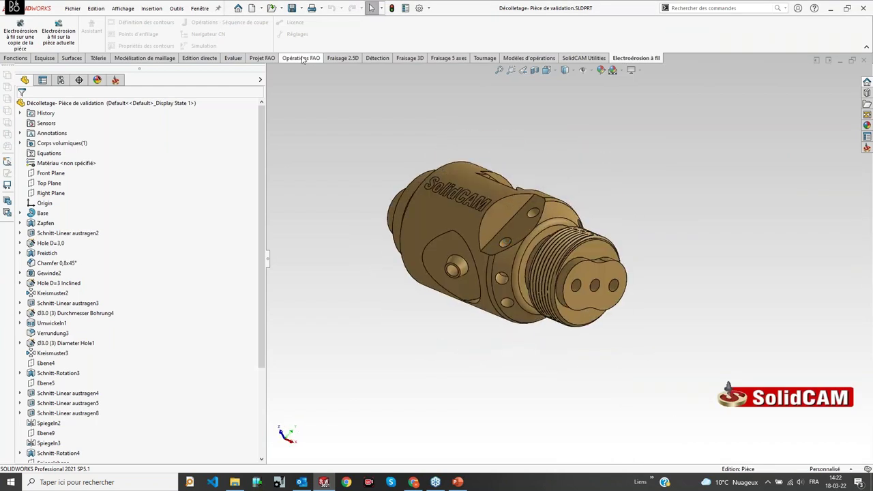
Step: Create a new mill-turn CAM project stored externally with the default name and directory, and assign the Star SR-38 type B machine
click(301, 58)
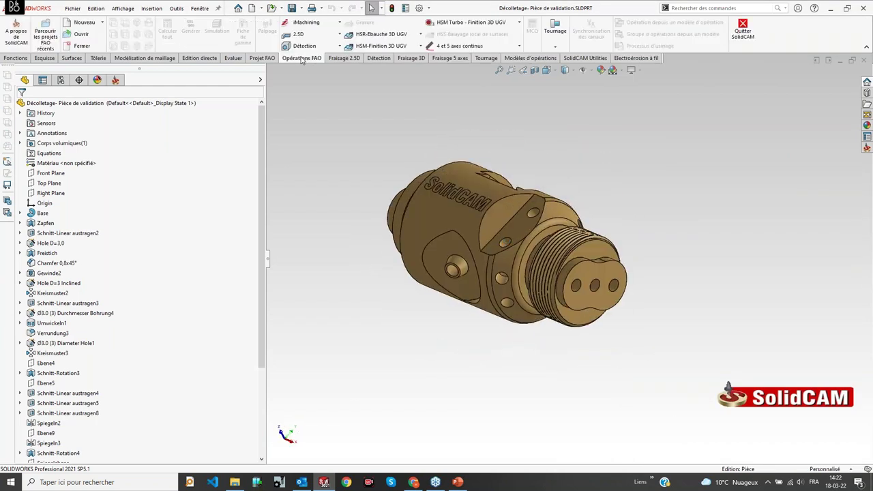
click(83, 23)
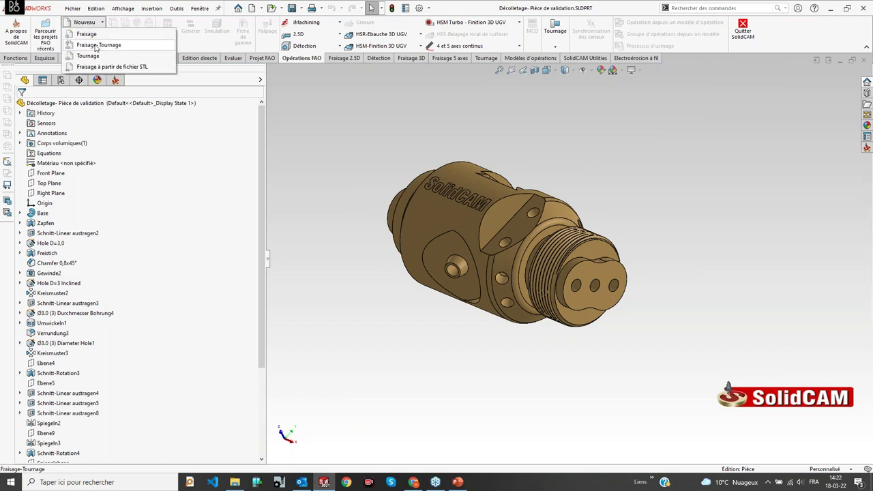
click(97, 45)
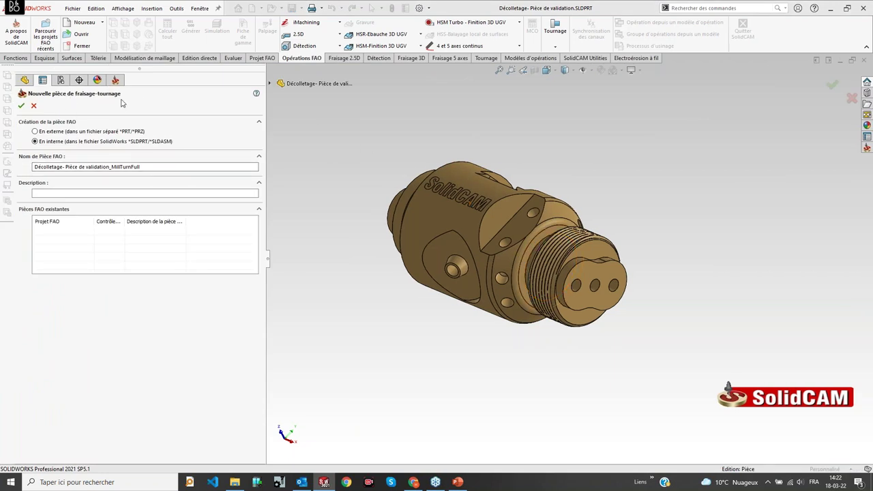
click(58, 131)
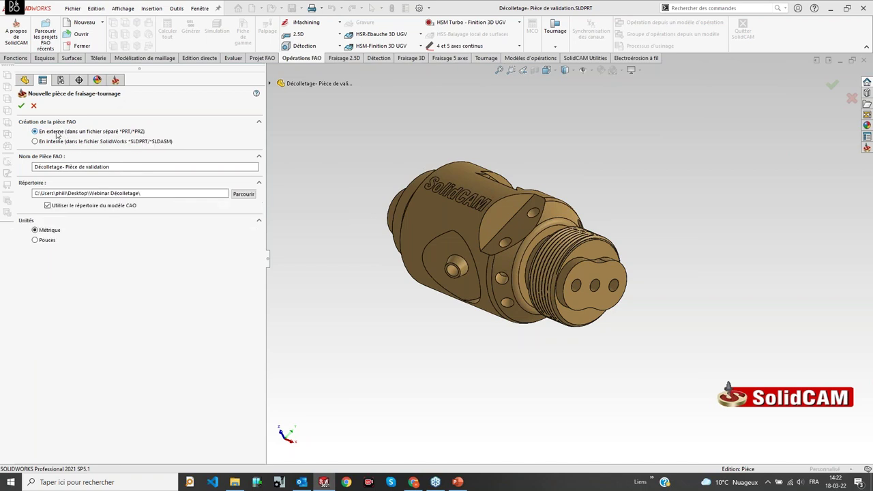
click(22, 106)
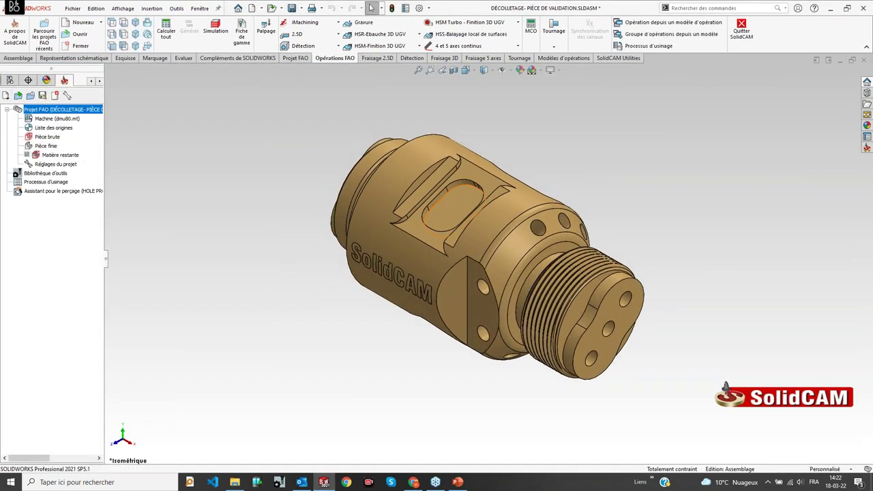
click(270, 115)
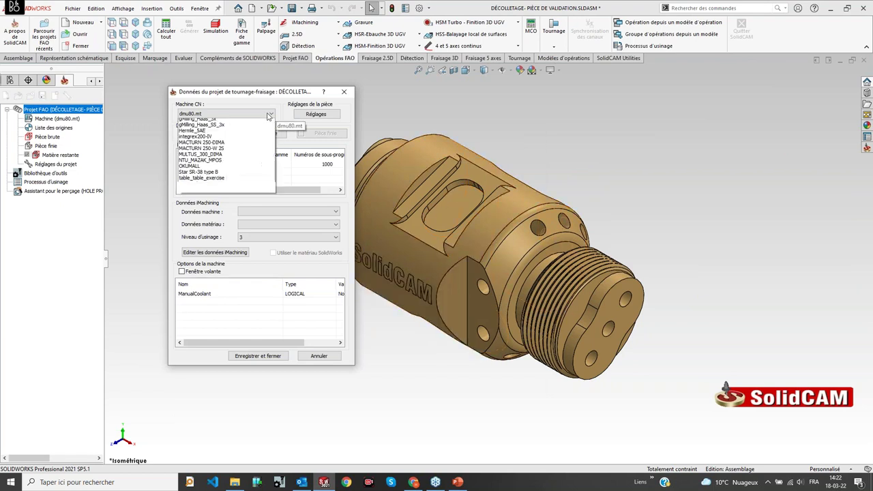
click(194, 211)
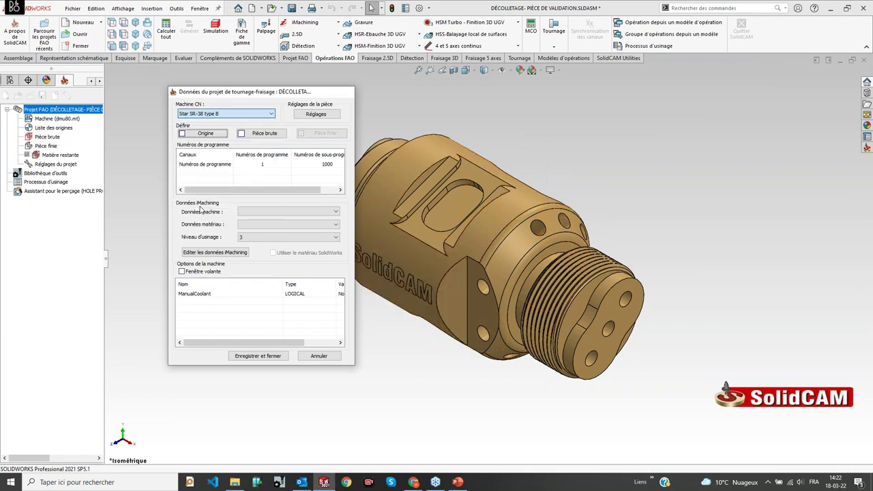
Step: Place origin 1 on the revolution axis of the part's cylindrical surface and reverse its direction so Z points out of the threaded end
click(206, 134)
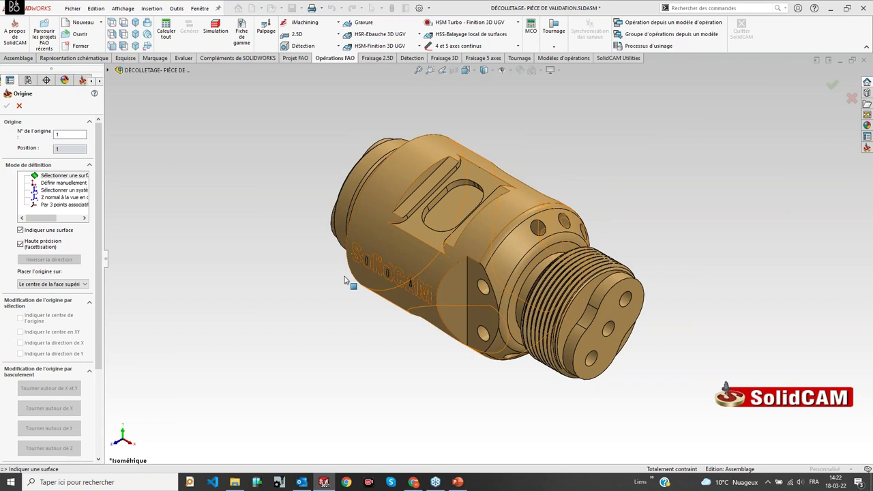
click(52, 284)
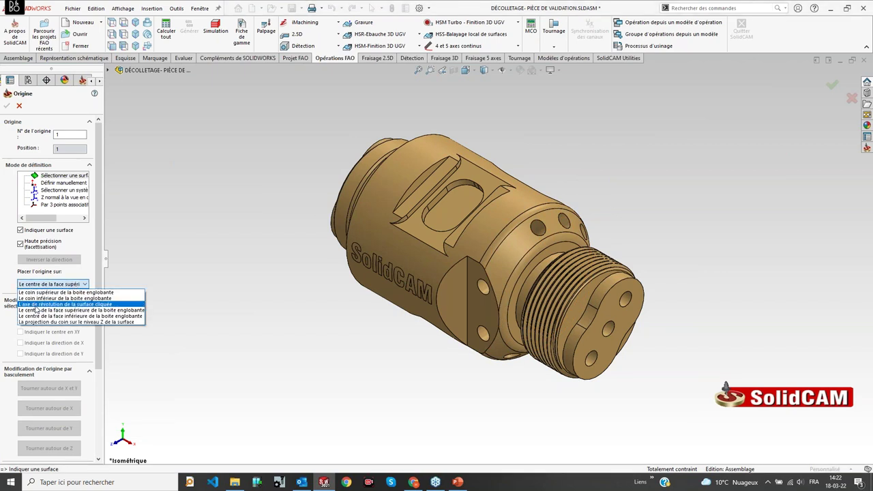
click(46, 305)
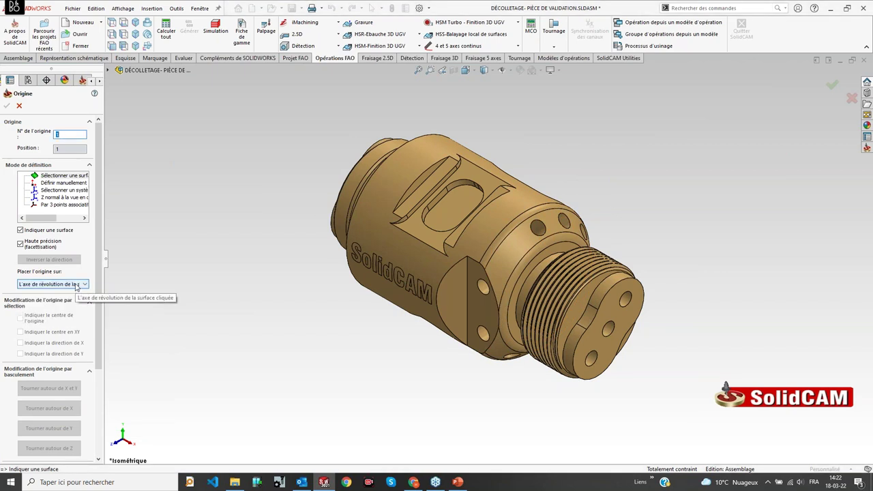
click(476, 235)
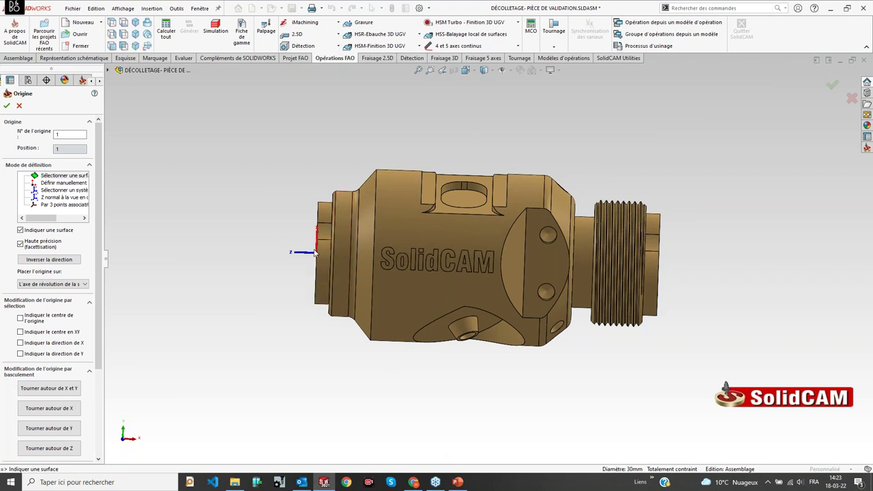
click(41, 260)
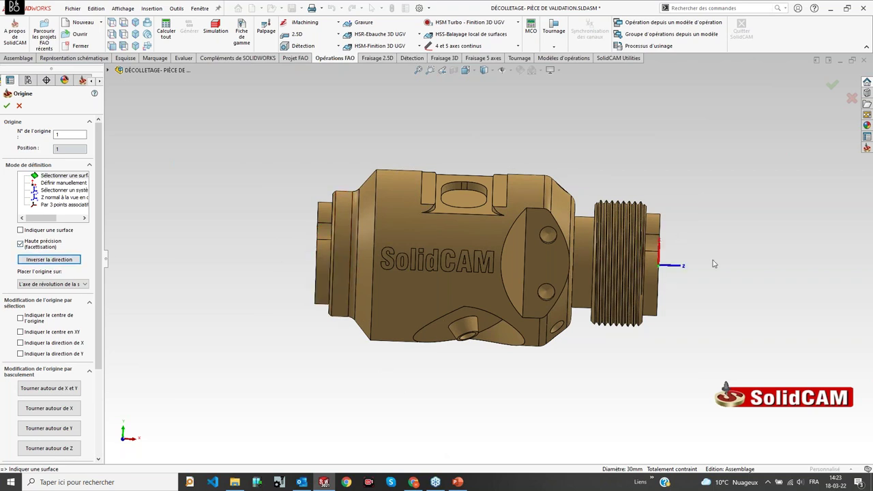
click(63, 263)
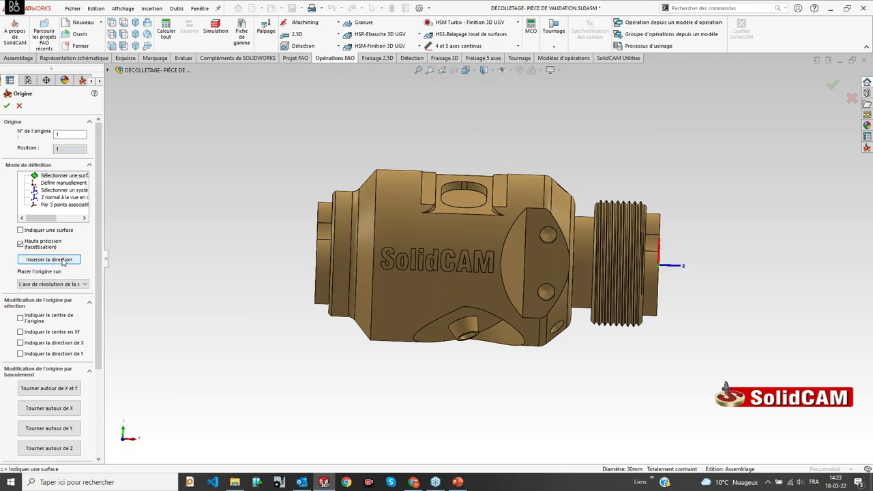
middle_drag(296, 315, 284, 353)
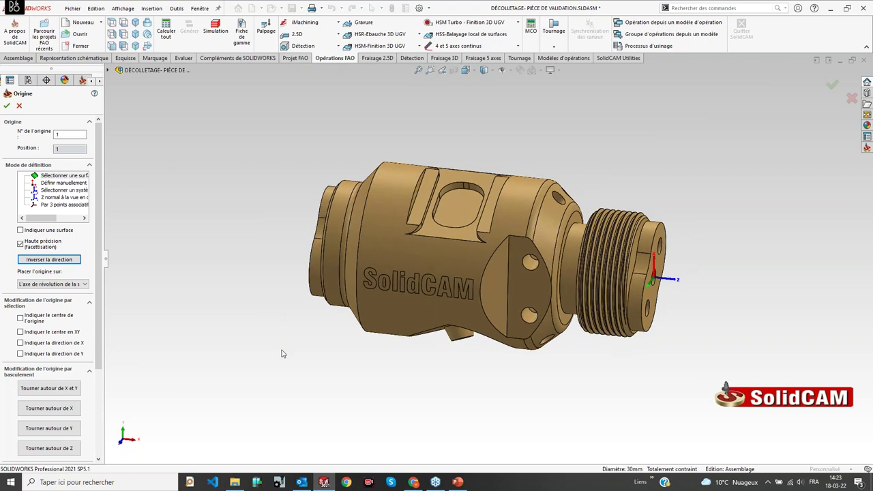
mouse_move(668, 293)
middle_down()
mouse_move(565, 306)
mouse_move(666, 295)
middle_up()
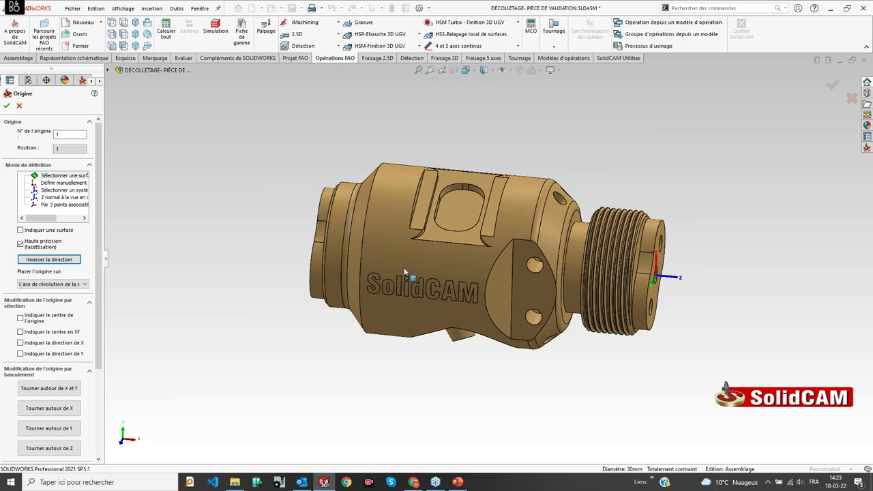
Step: Rotate the origin -45 degrees about Z, accept it, and review the Mac 1 and Mac 2 entries in the origin list
middle_drag(692, 240, 479, 246)
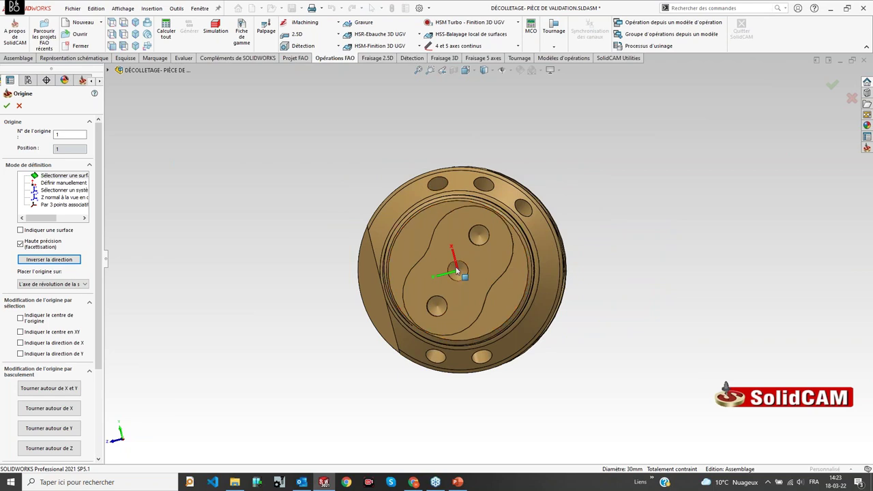
scroll(66, 307, down, 3)
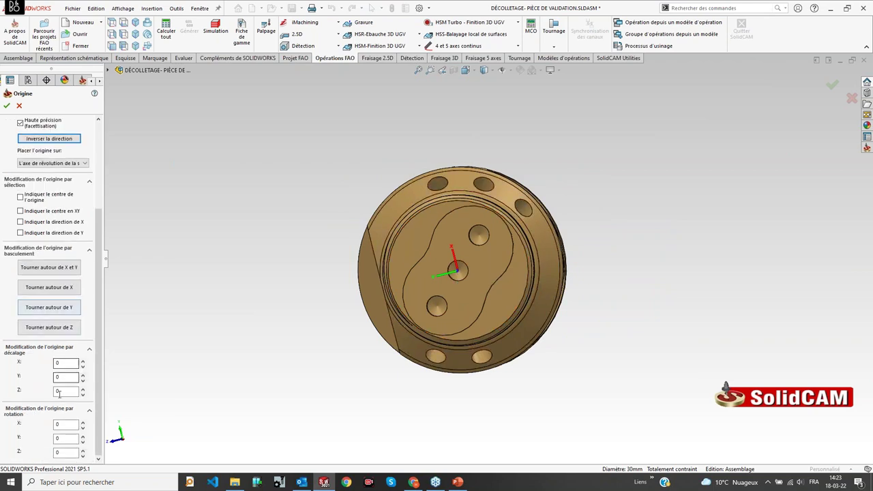
drag(71, 453, 32, 449)
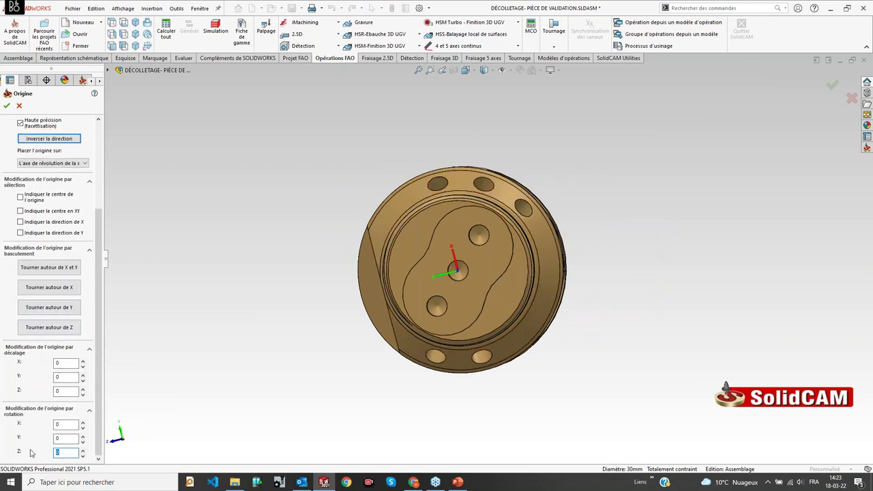
click(232, 204)
middle_drag(467, 260, 451, 239)
middle_drag(450, 196, 467, 286)
middle_drag(493, 311, 563, 357)
scroll(563, 358, up, 1)
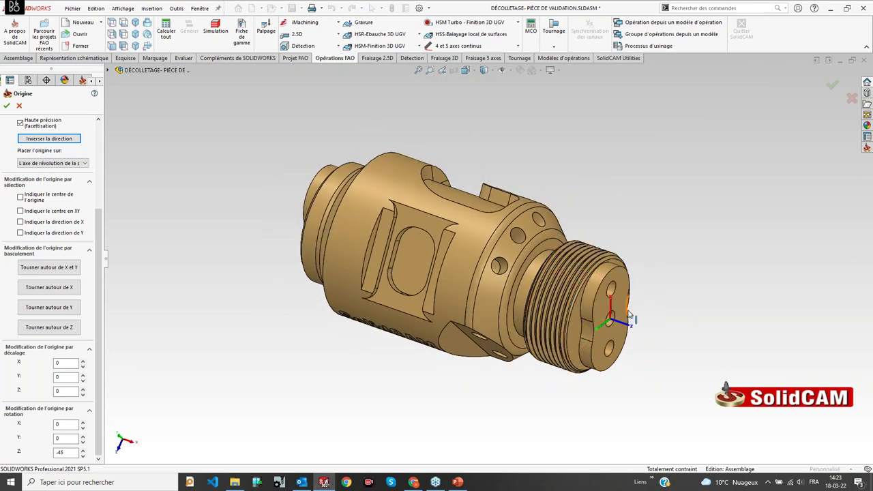
scroll(626, 314, down, 1)
middle_drag(600, 320, 587, 290)
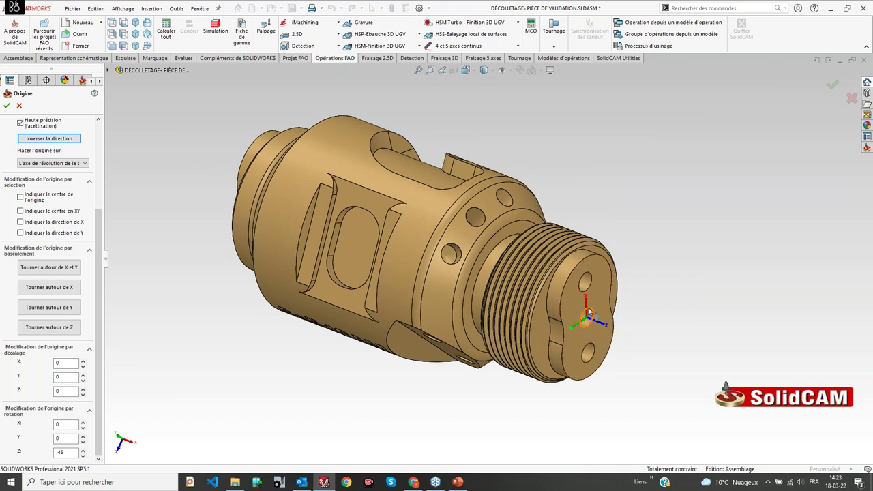
click(7, 106)
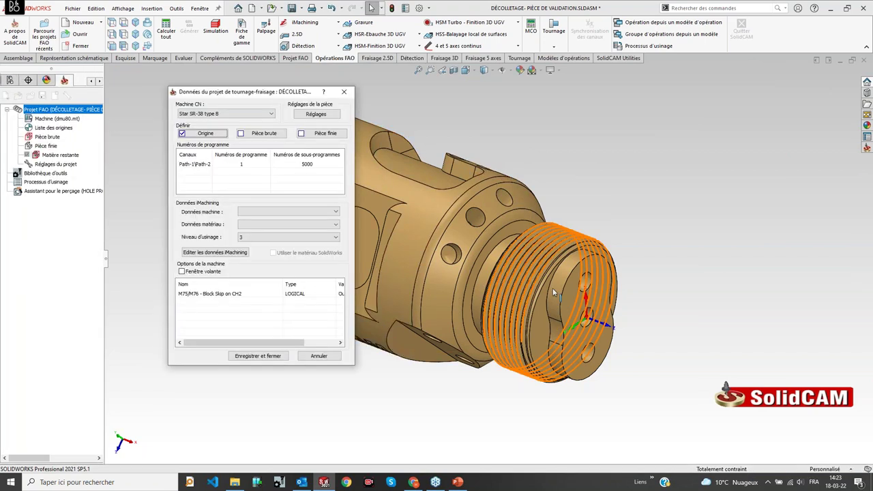
click(206, 133)
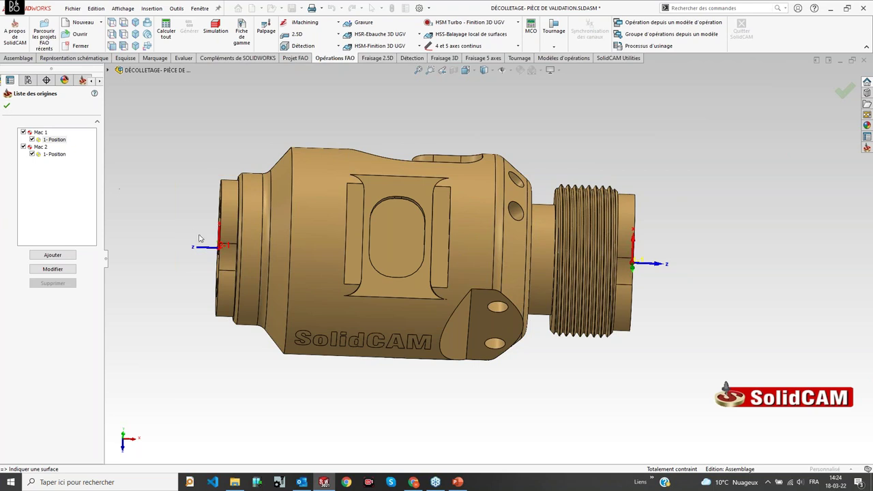
click(7, 106)
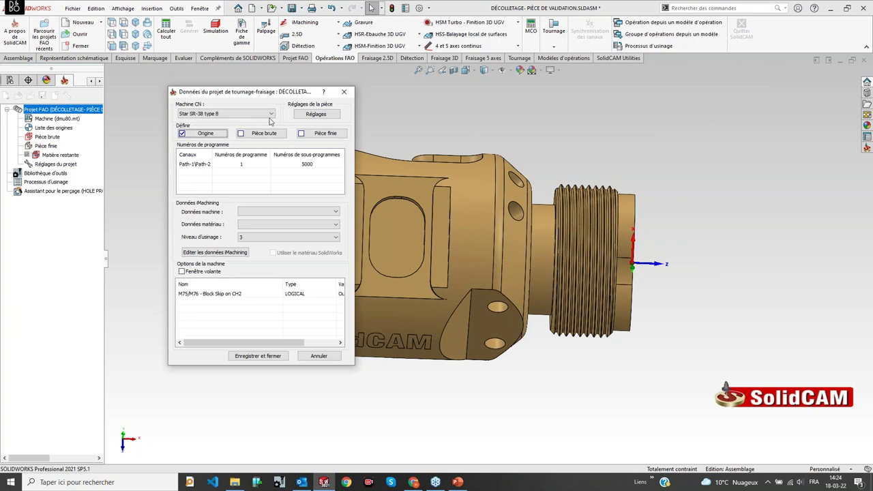
Step: Define the finished part from the solid body with a facet tolerance of 0.01, generating the envelope with priority on precision
click(328, 133)
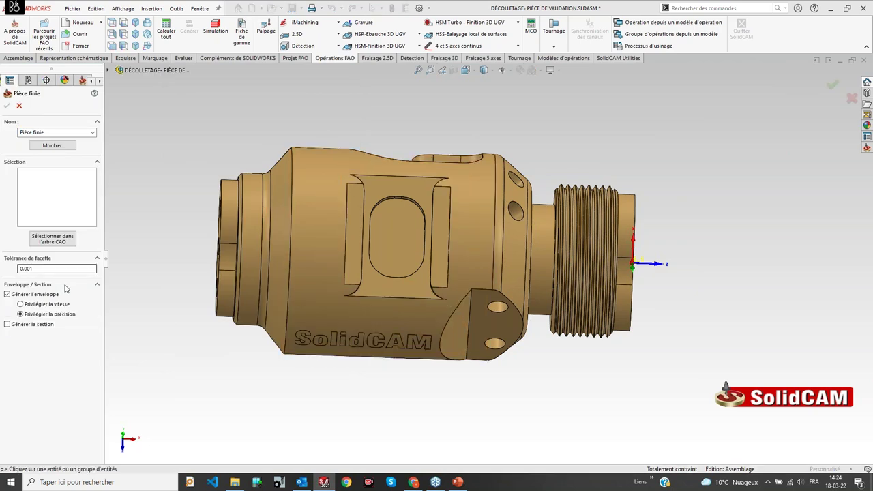
drag(36, 270, 2, 268)
text(0.01)
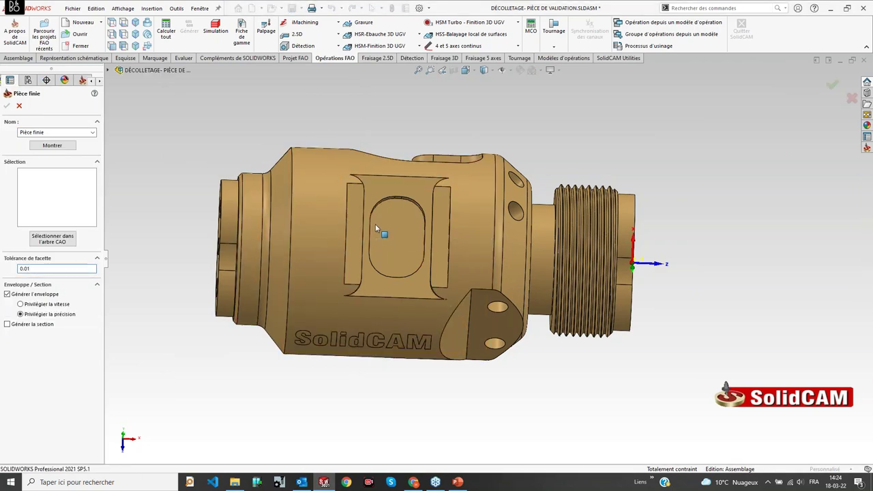
click(383, 226)
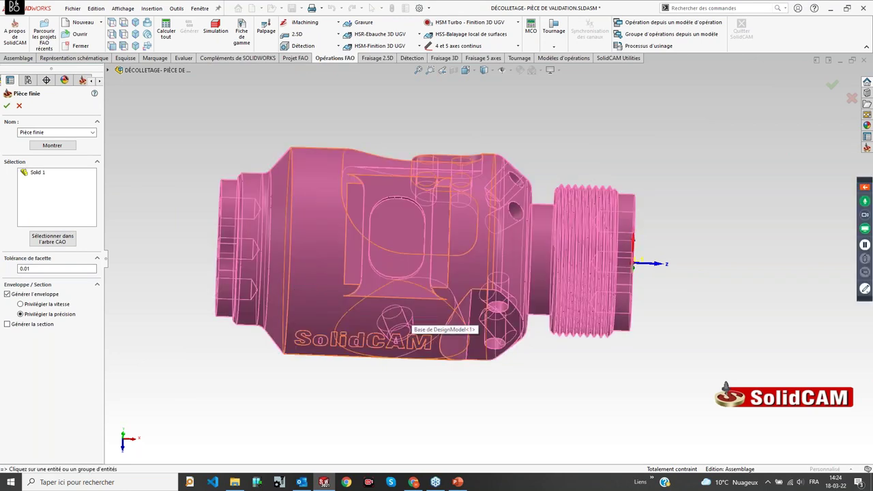
middle_drag(402, 318, 376, 330)
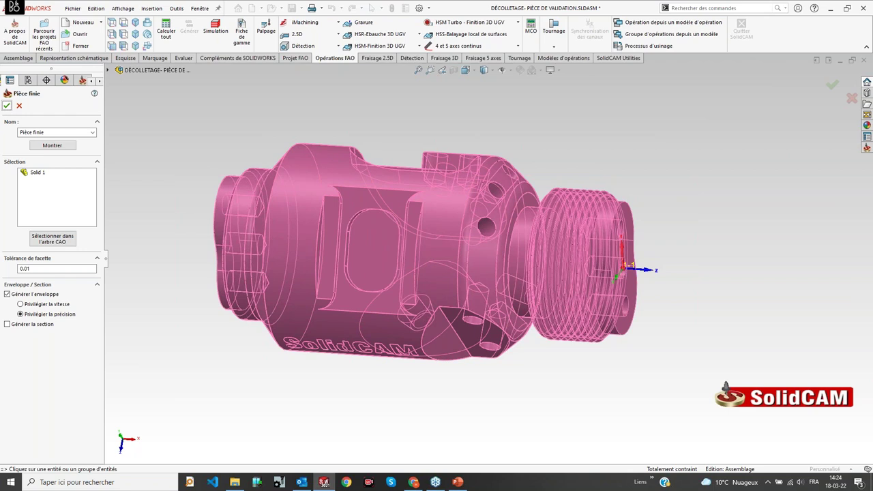
click(7, 106)
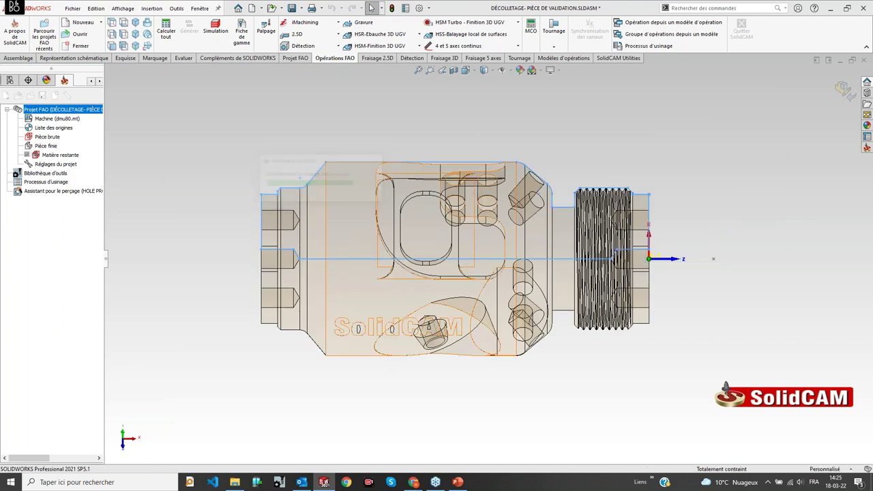
Step: Examine the generated envelope profile around the finished part and at its threaded end
scroll(542, 177, up, 4)
middle_drag(462, 203, 480, 125)
scroll(467, 249, up, 3)
scroll(480, 260, up, 4)
scroll(447, 268, down, 3)
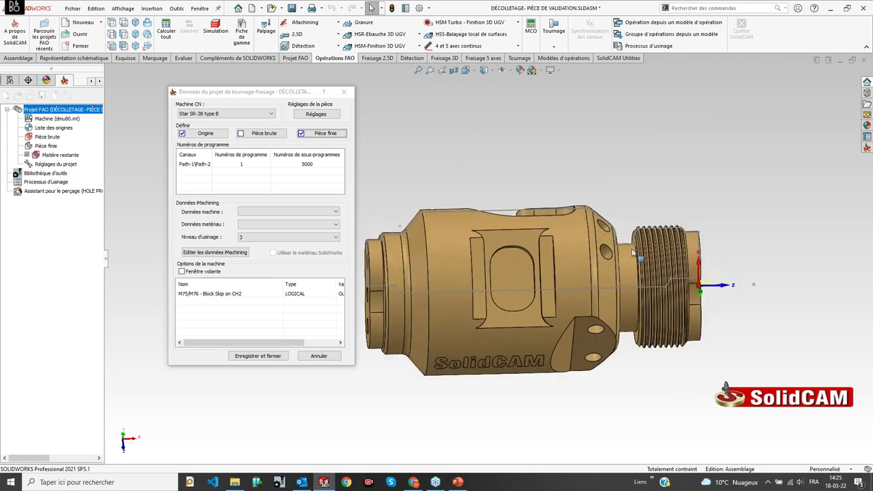
middle_drag(635, 248, 595, 228)
scroll(695, 277, down, 3)
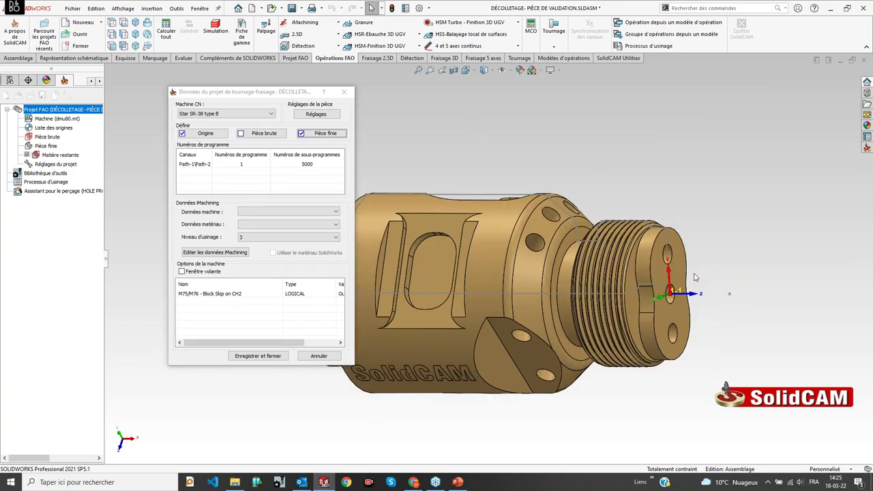
Step: Define the stock as a bounding cylinder in absolute coordinates, with its +Z limit at 0.1 and its -Z limit at -80
middle_drag(571, 249, 623, 288)
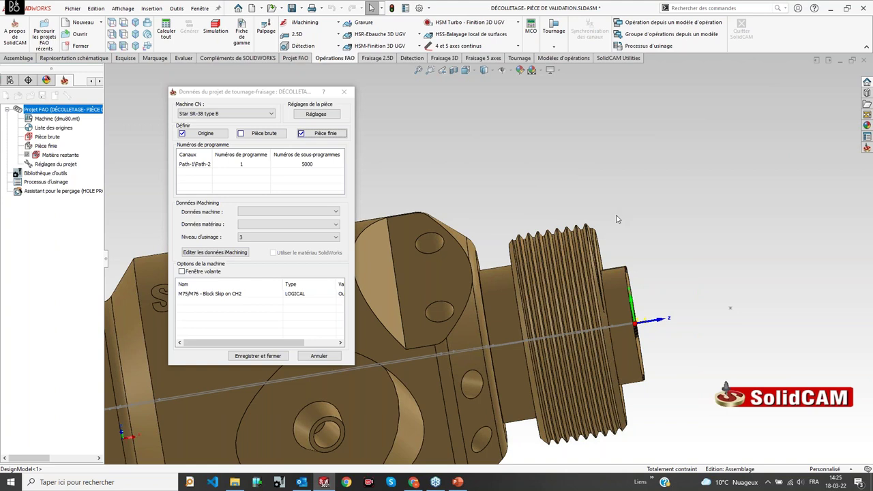
middle_drag(612, 227, 619, 167)
scroll(619, 167, up, 8)
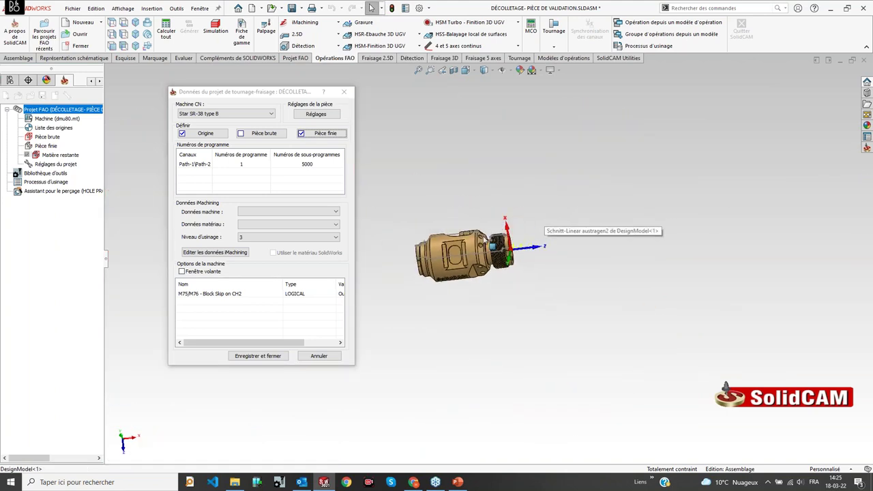
scroll(425, 252, down, 4)
middle_drag(427, 252, 456, 250)
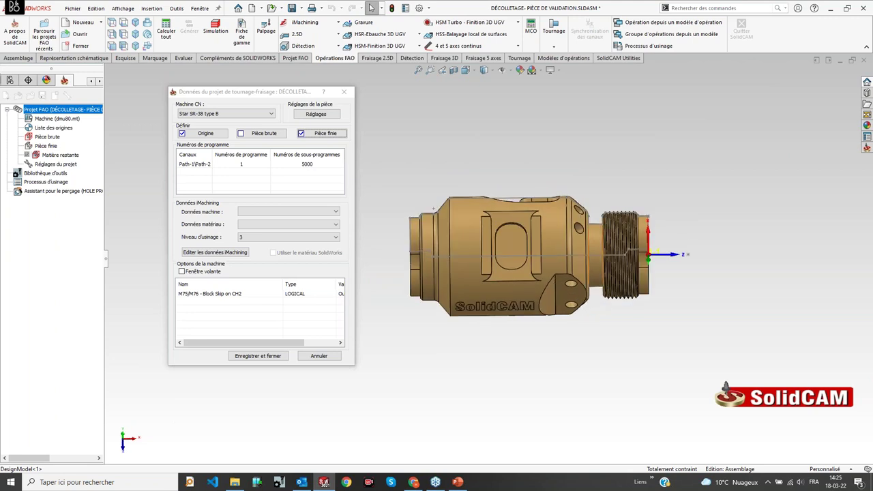
click(275, 136)
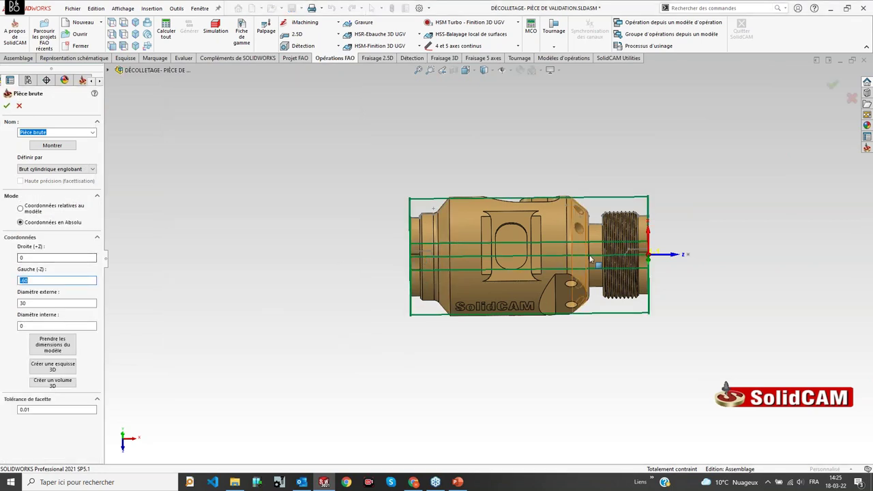
drag(37, 258, 5, 254)
text(1)
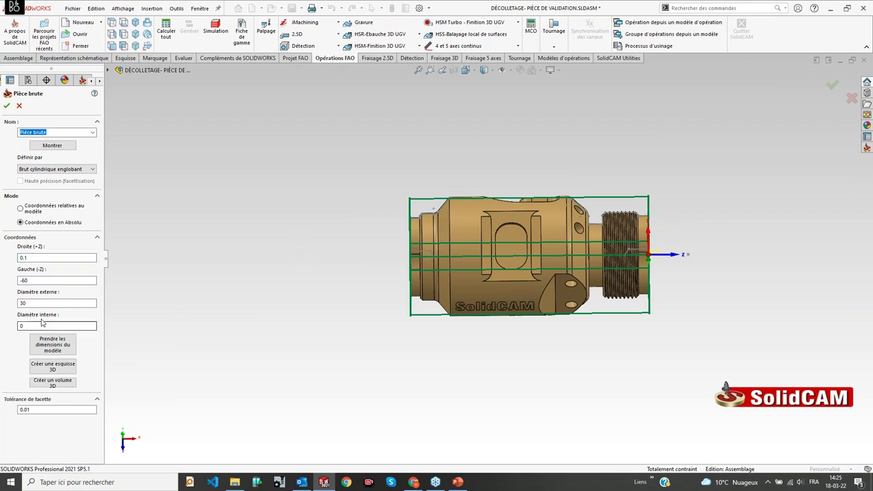
double_click(25, 281)
text(80)
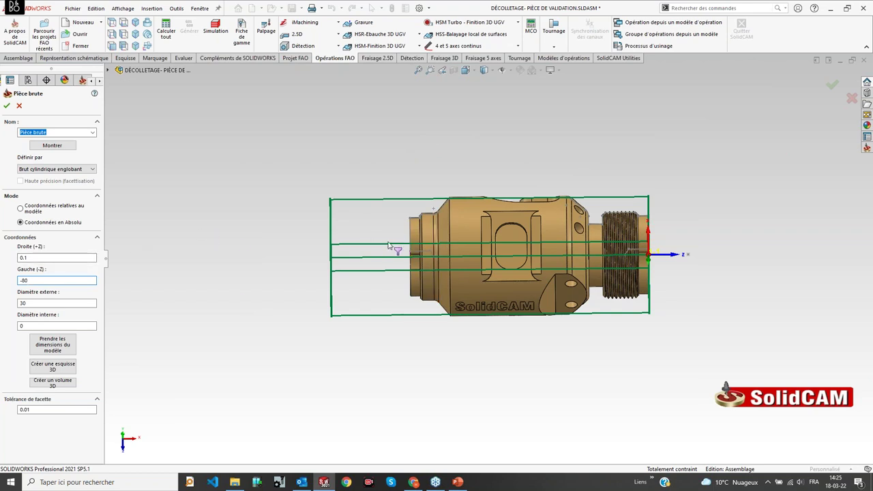
Step: Set the stock cylinder's outer diameter to 32, accept the stock, and save the mill-turn project data
scroll(382, 252, up, 5)
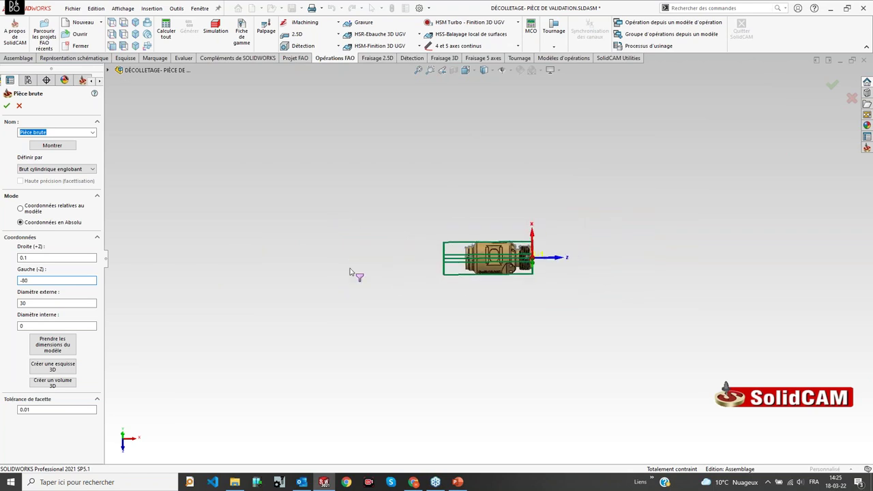
scroll(547, 273, down, 4)
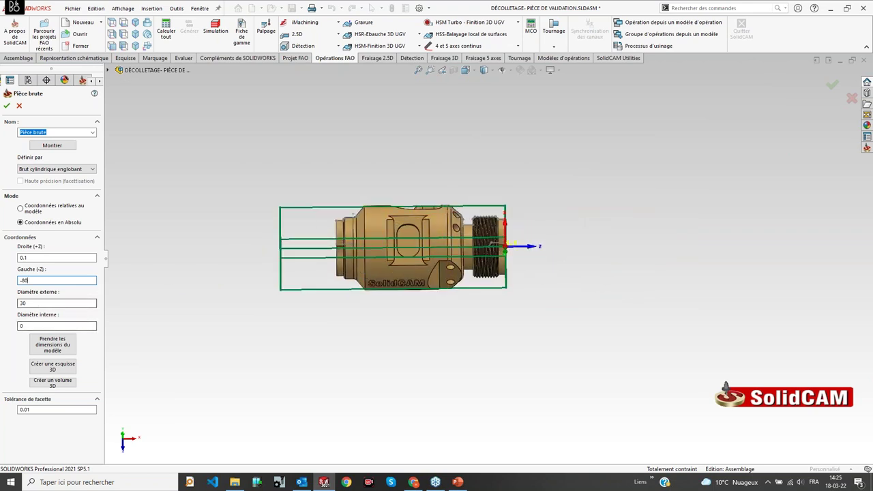
double_click(38, 303)
scroll(437, 225, down, 3)
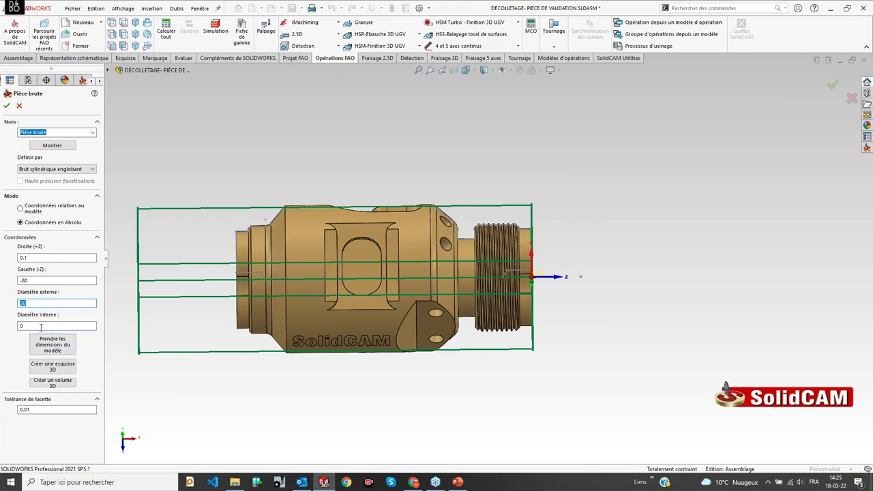
mouse_move(392, 268)
middle_down()
mouse_move(365, 274)
mouse_move(382, 259)
middle_up()
scroll(383, 258, up, 2)
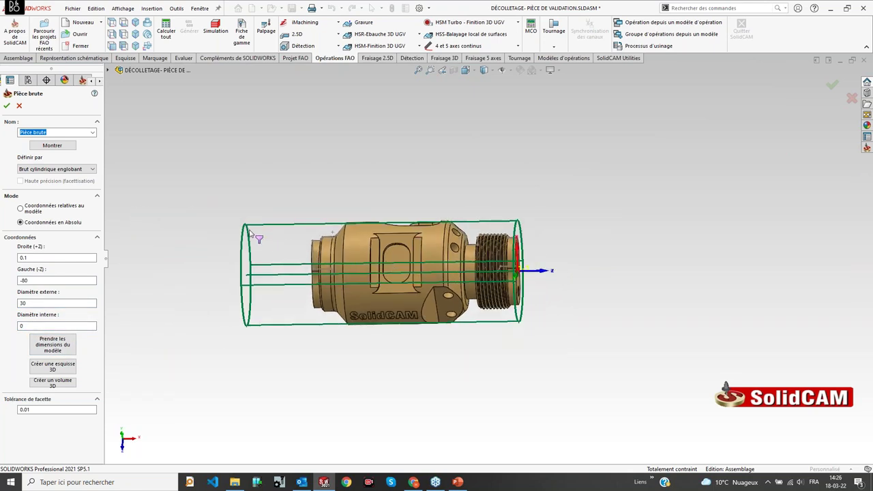
drag(37, 303, 22, 304)
text(32)
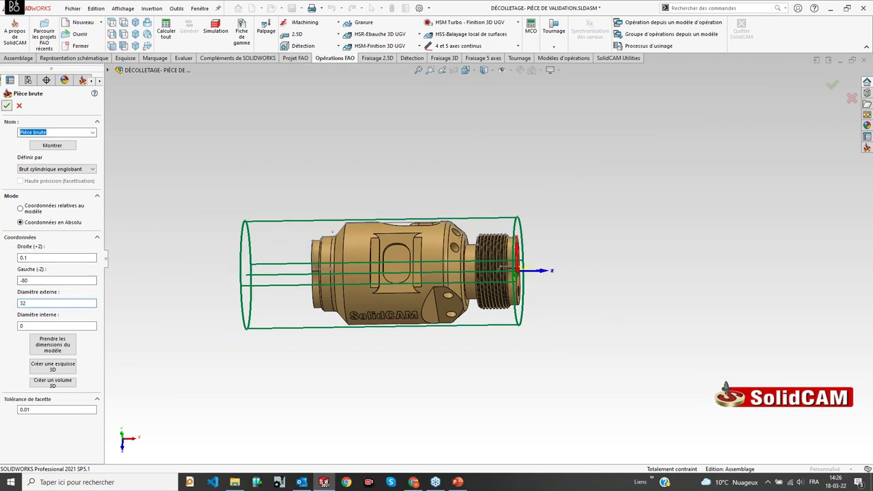
click(6, 106)
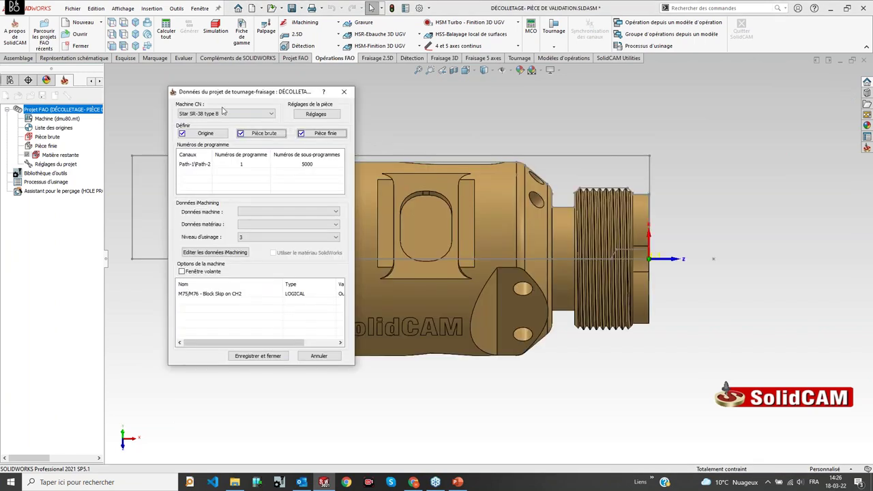
click(281, 359)
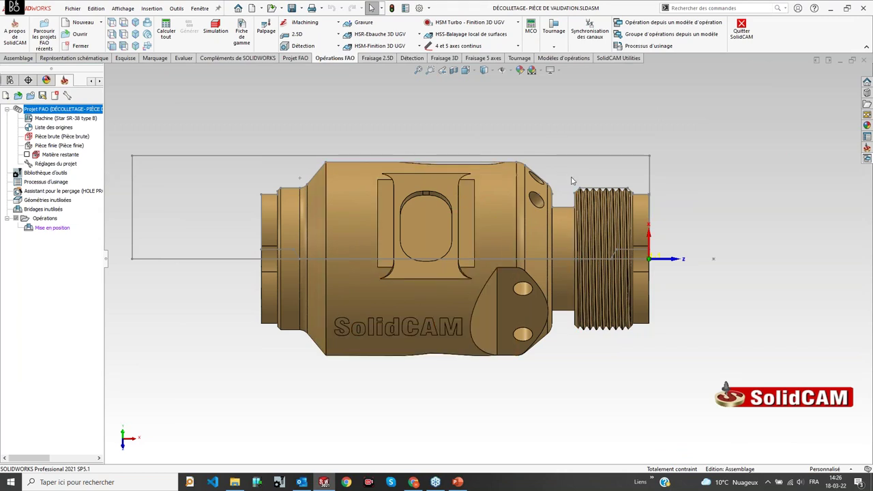
Step: Open the Star SR-38 type B machine definition with its preview and hide the axis systems and their labels
click(44, 229)
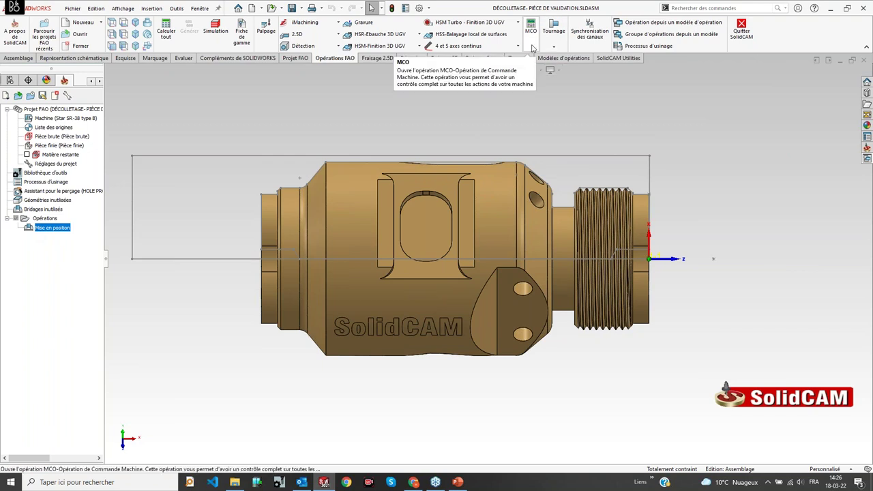
scroll(489, 206, up, 3)
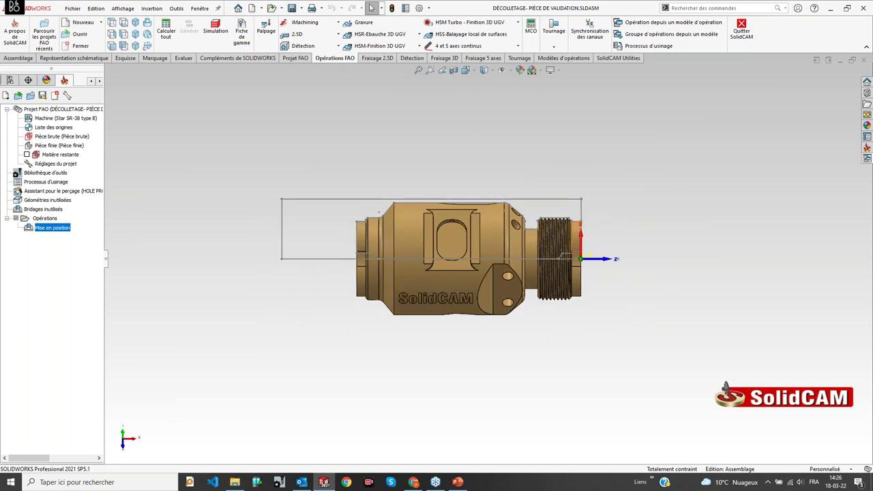
double_click(71, 118)
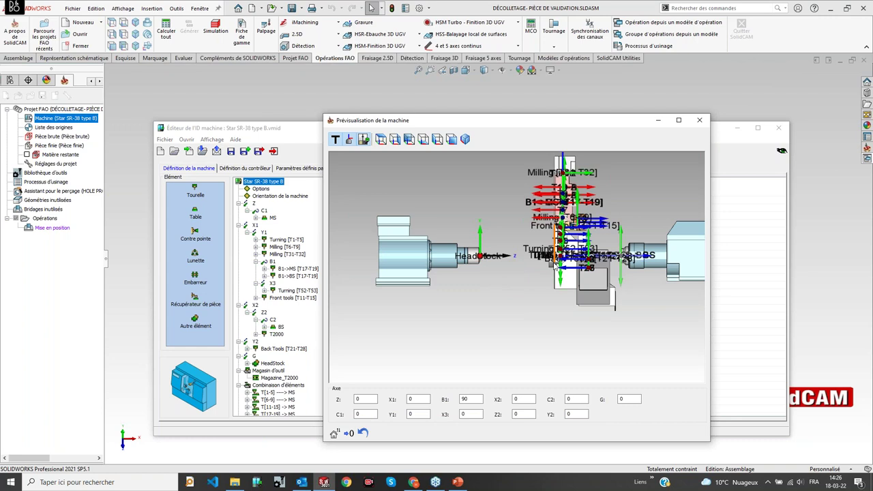
click(350, 139)
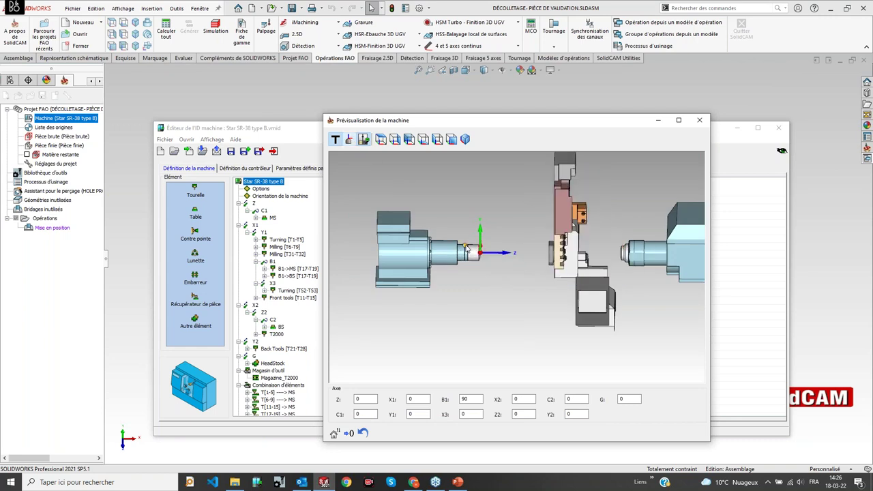
Step: Move the machine's Z axis to 200 in the preview and compare the headstock with the tool posts
double_click(367, 400)
scroll(425, 373, down, 6)
scroll(533, 286, up, 5)
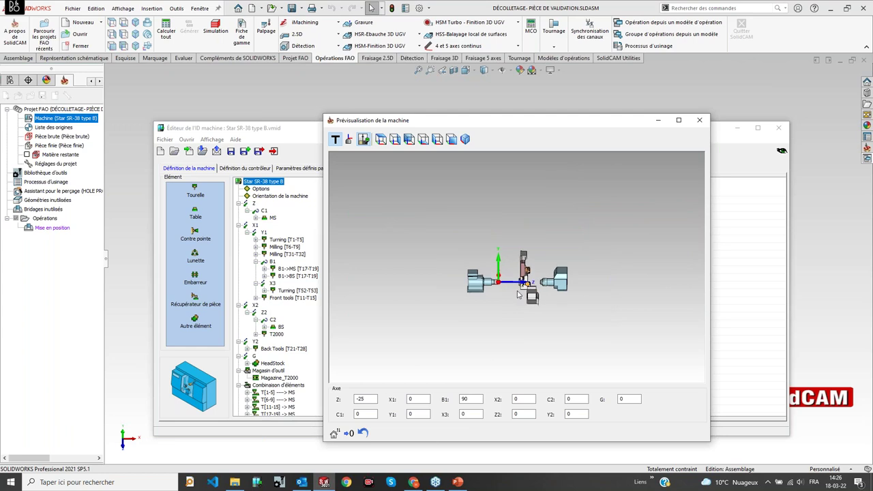
double_click(365, 399)
text(200)
key(Return)
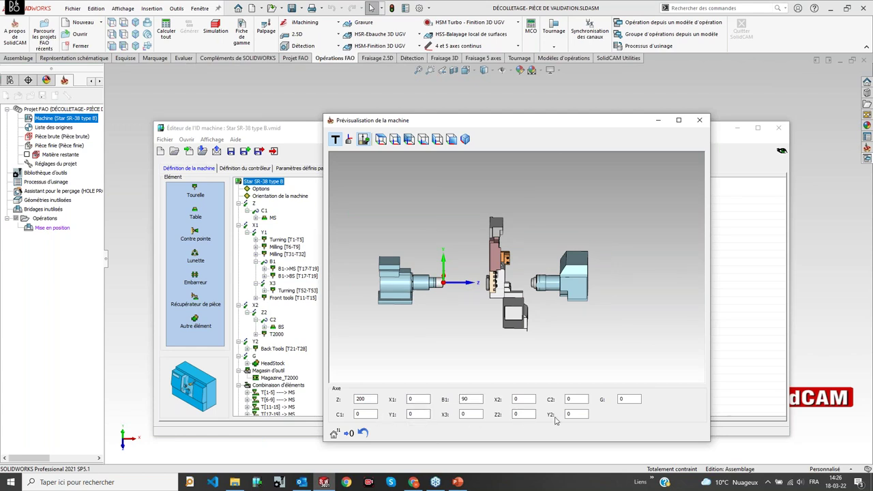
Step: Set the headstock's G axis to 44 in the preview, then close the preview and the machine editor
click(630, 399)
text(36)
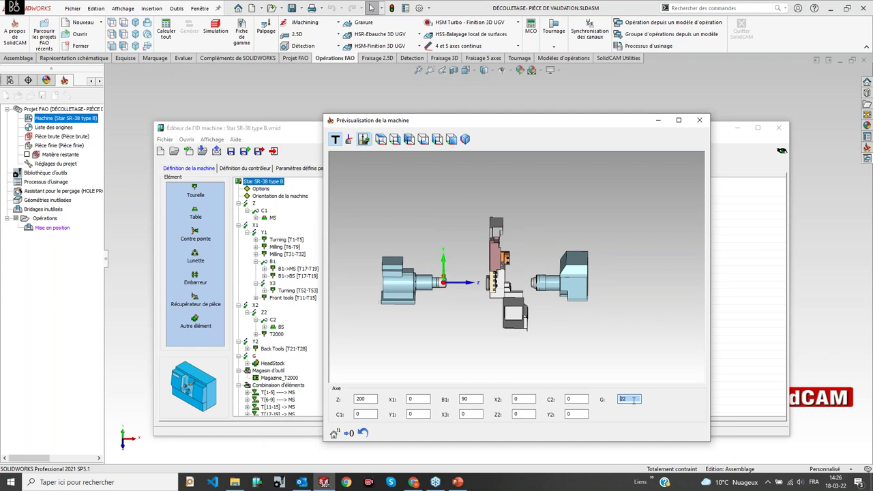
text(44)
scroll(469, 270, up, 3)
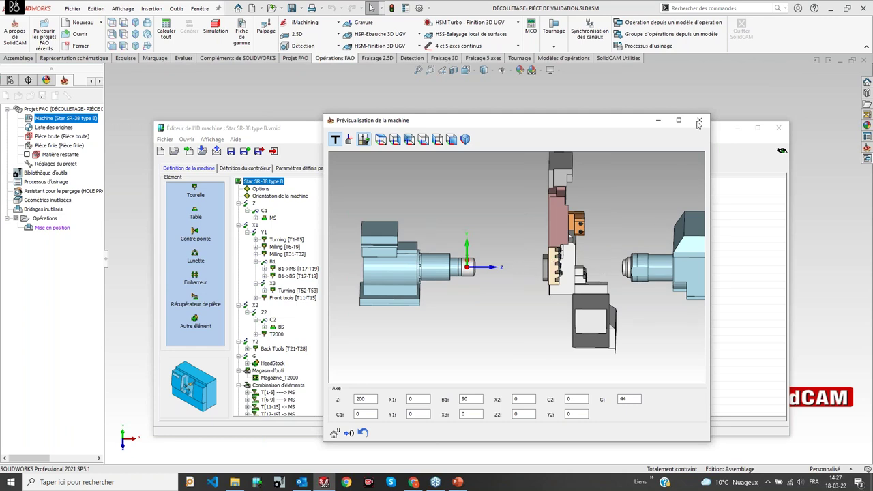
click(778, 127)
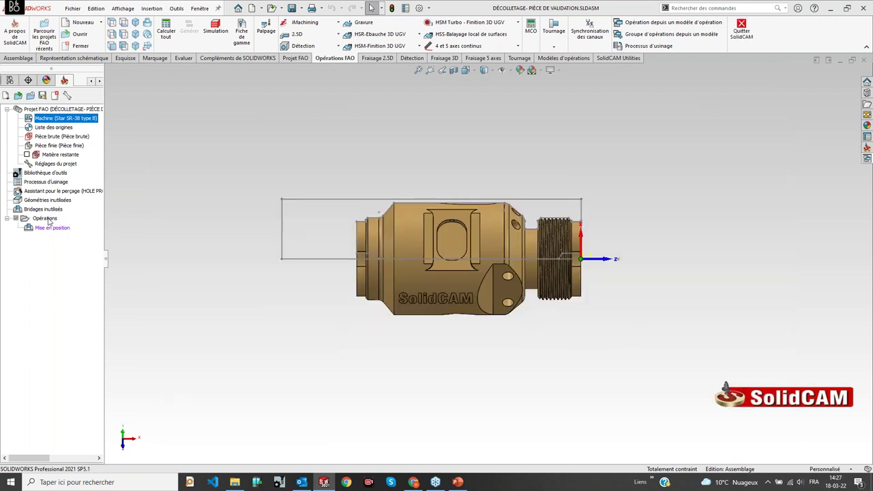
Step: Create a machine control operation under Opérations and choose the Machining Data technology for it
click(46, 219)
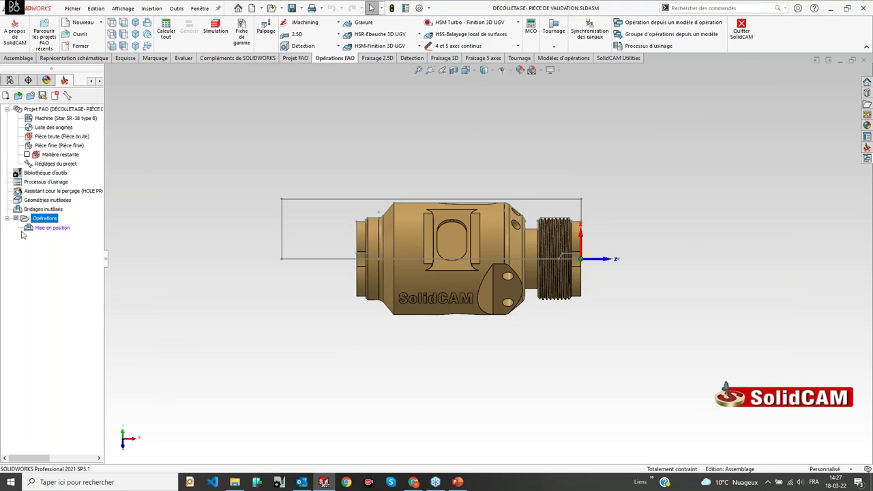
click(536, 33)
drag(344, 68, 382, 101)
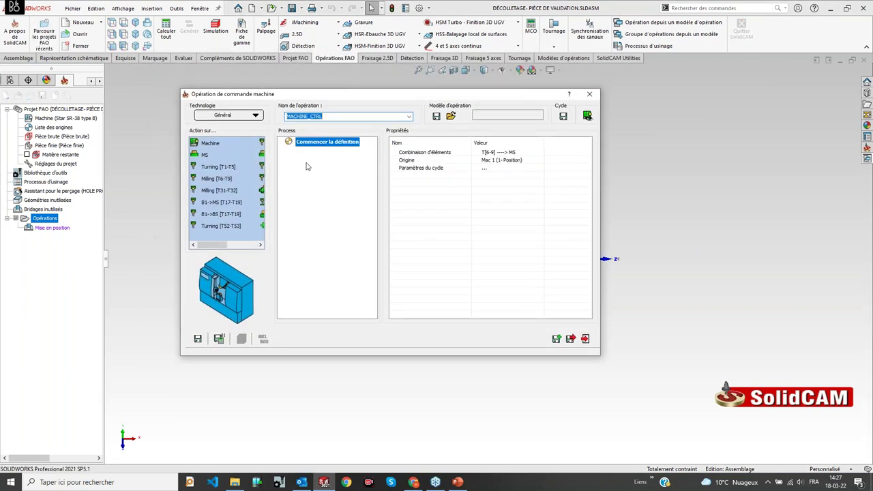
click(246, 118)
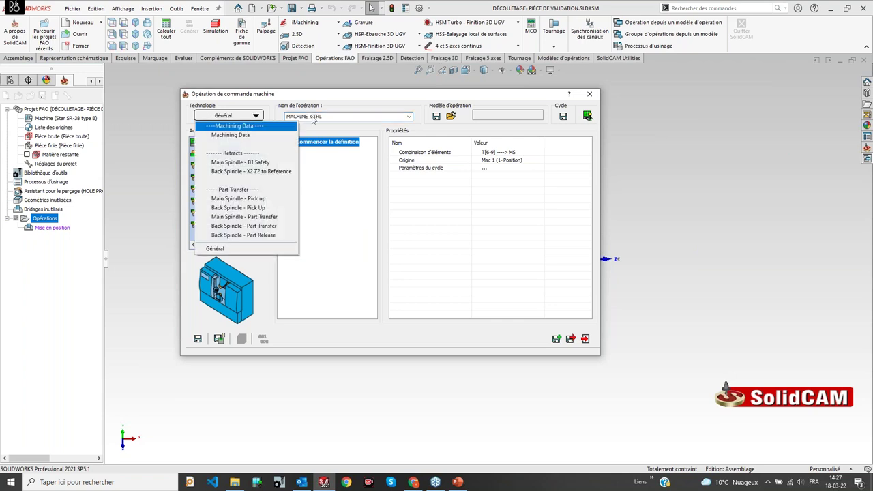
click(238, 95)
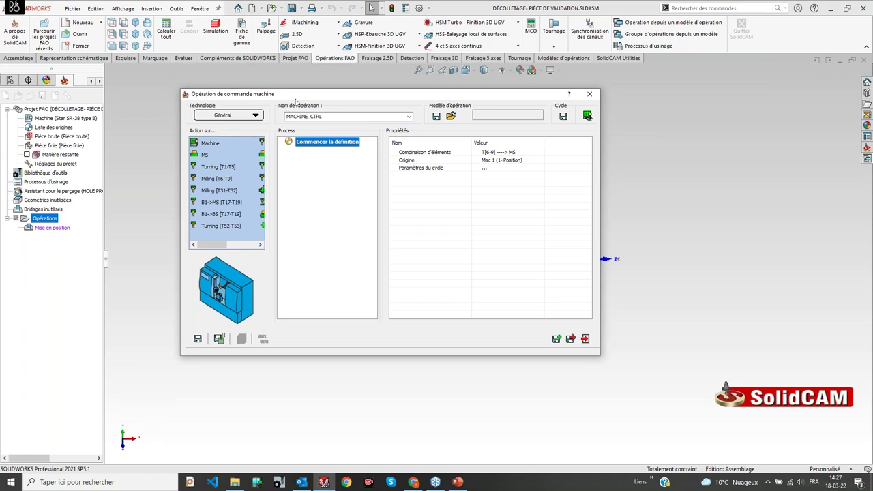
drag(296, 96, 342, 105)
click(280, 124)
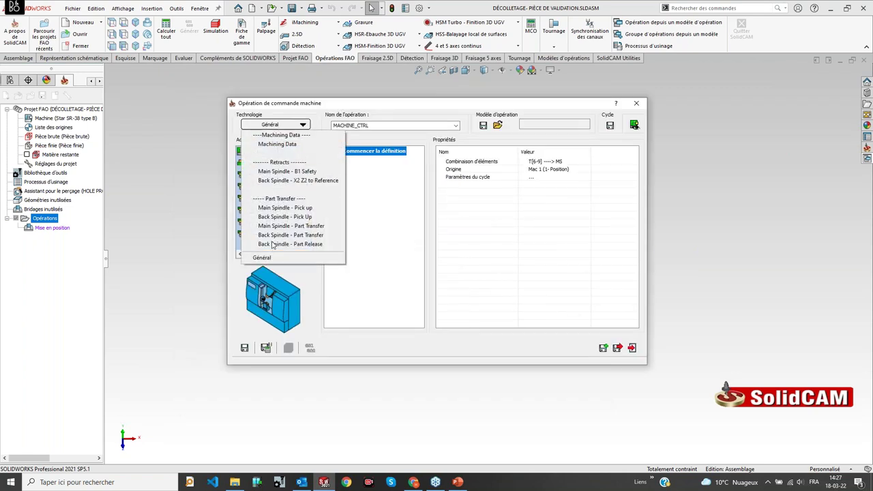
click(270, 145)
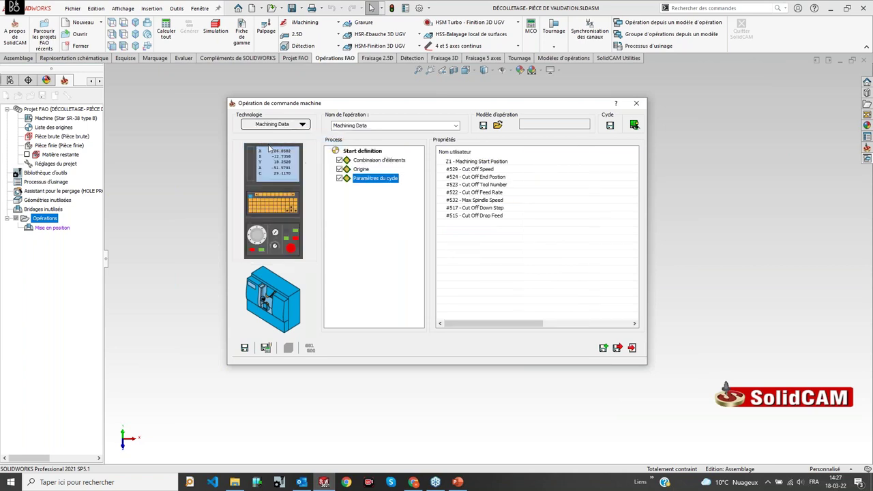
Step: Reveal the value column of the cycle parameters, check the cut-off tool number and feed rate, and save the Machining Data operation
drag(532, 324, 555, 324)
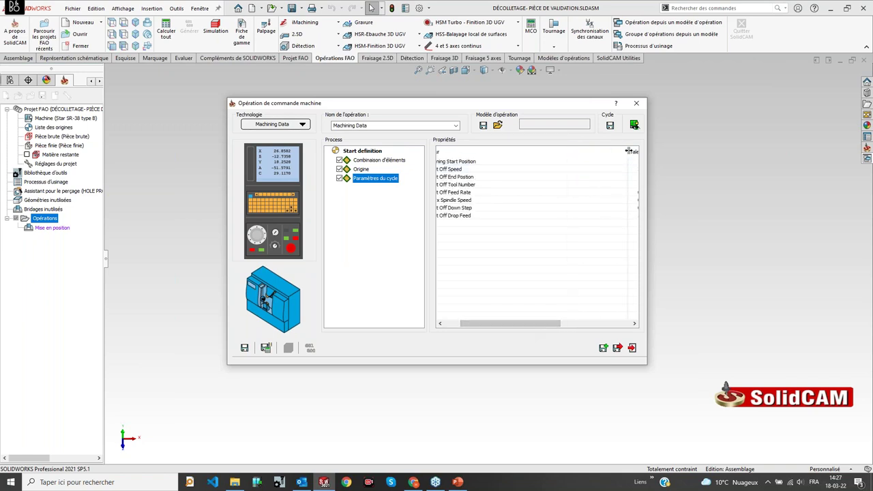
drag(625, 150, 438, 153)
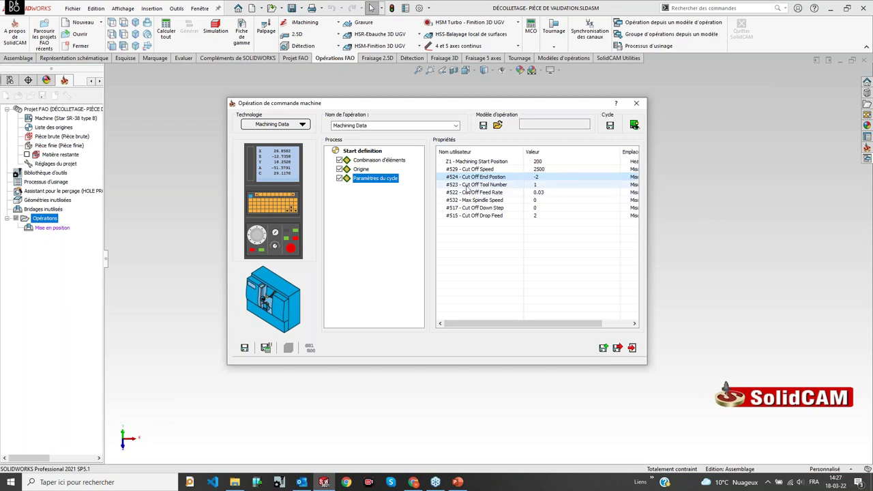
click(468, 186)
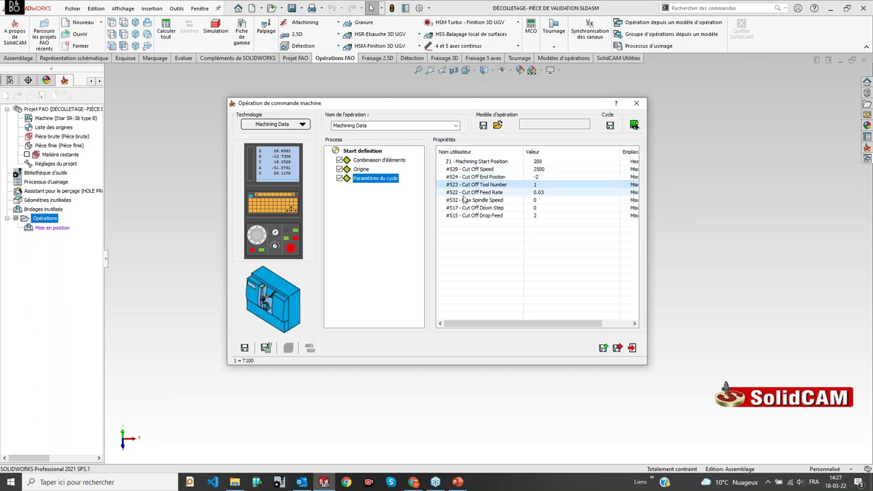
click(463, 193)
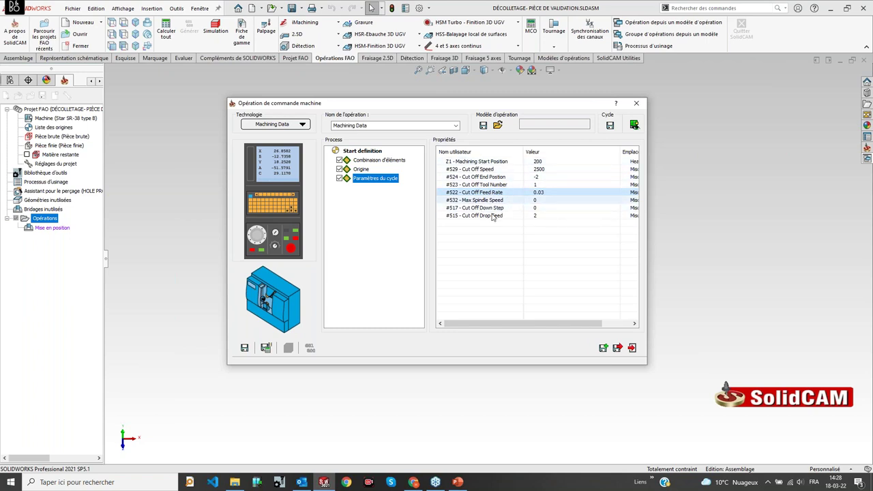
click(244, 348)
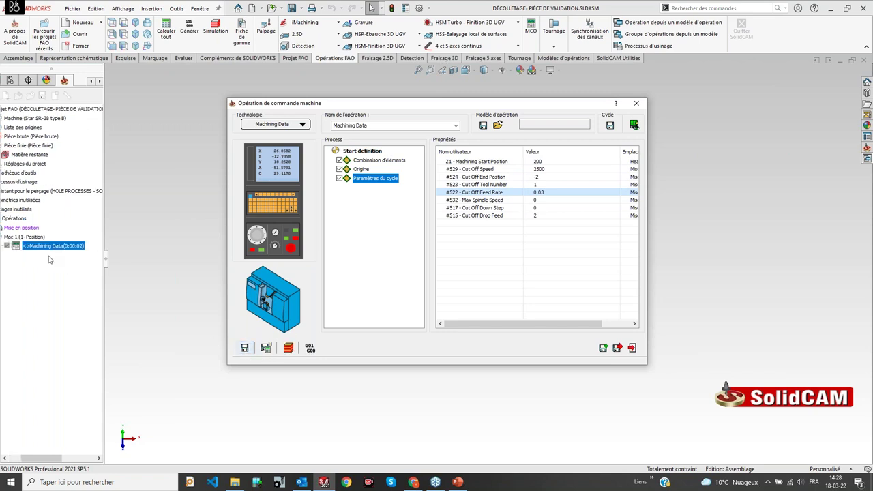
Step: Review the editable values for machining start position, cut-off speed, cut-off end position and maximum spindle speed
click(285, 126)
click(405, 263)
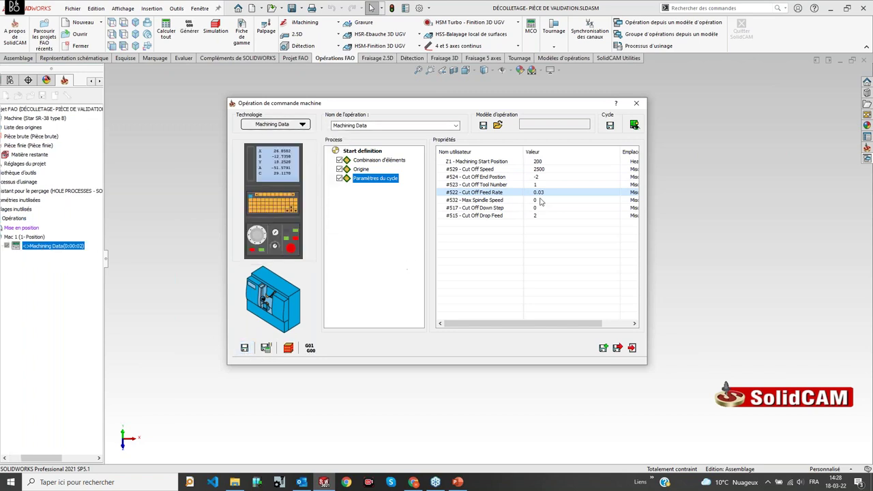
click(550, 162)
click(550, 170)
click(550, 178)
click(550, 199)
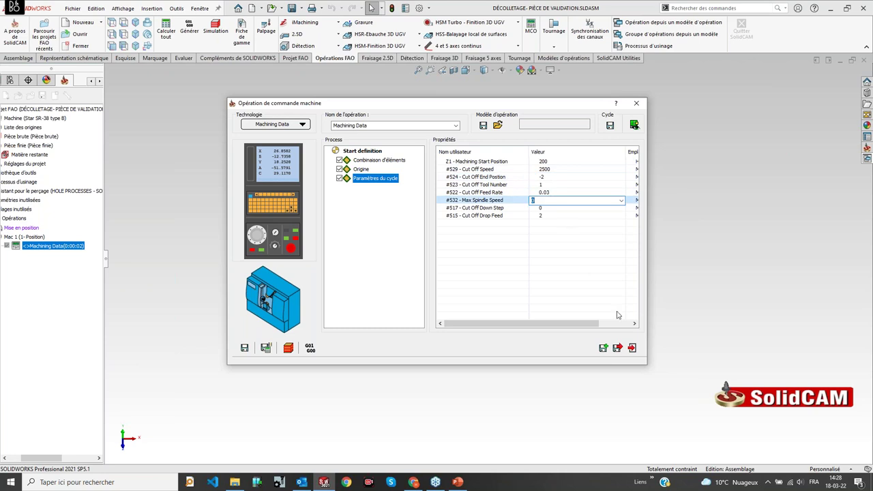
Step: Show the machine preview beside the Machining Data dialog and examine the main spindle and tool carriers from several angles
click(633, 349)
click(496, 163)
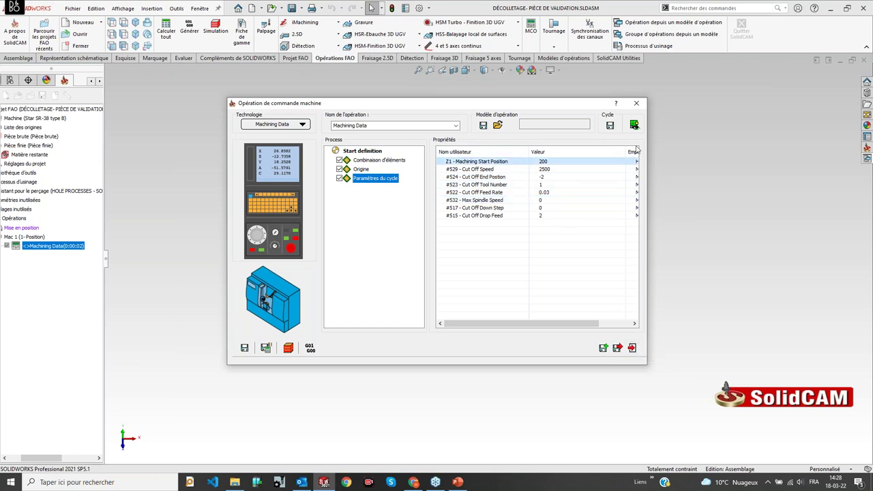
click(638, 124)
scroll(757, 204, up, 5)
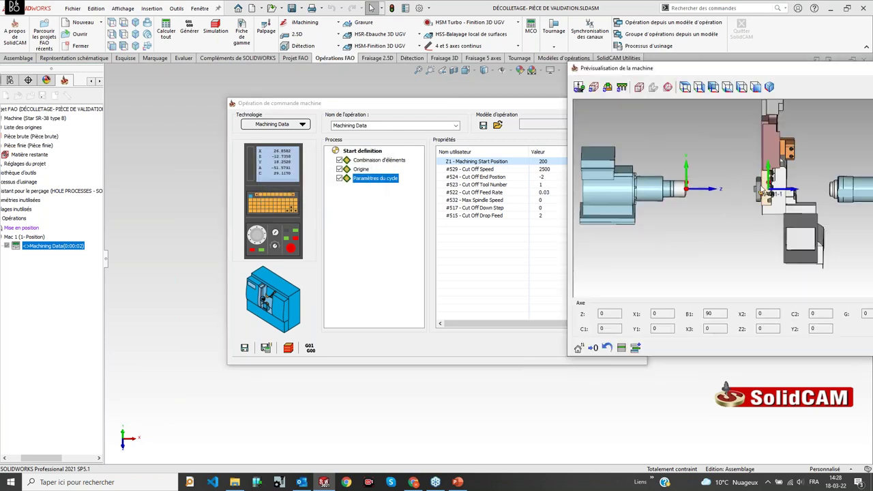
click(513, 113)
drag(513, 110, 466, 103)
middle_drag(791, 201, 768, 213)
scroll(768, 213, up, 2)
scroll(771, 213, up, 5)
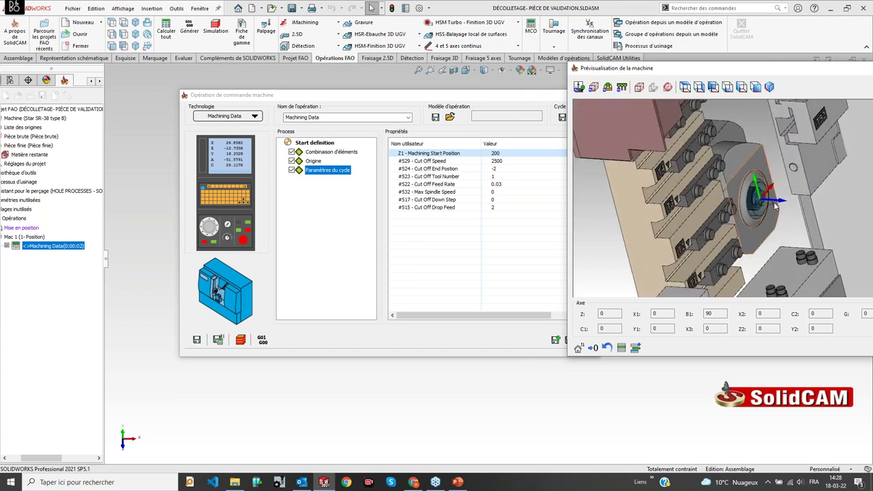
scroll(778, 210, up, 5)
middle_drag(759, 193, 716, 200)
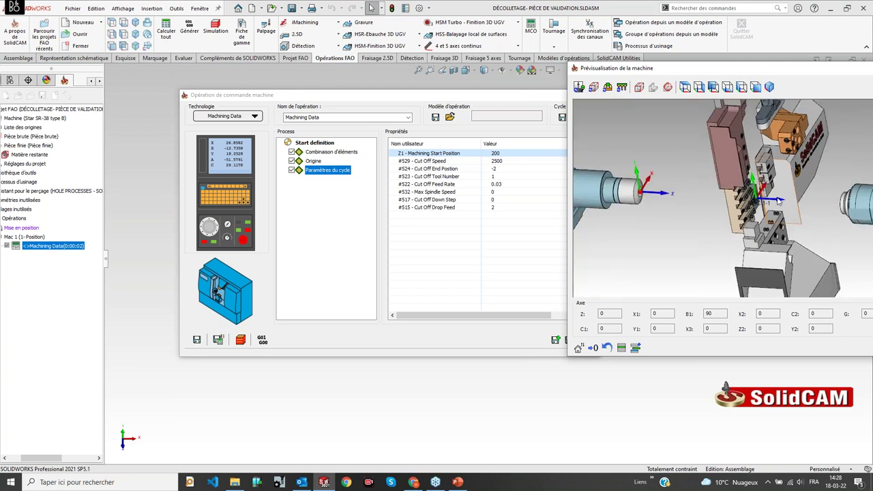
middle_drag(789, 200, 735, 191)
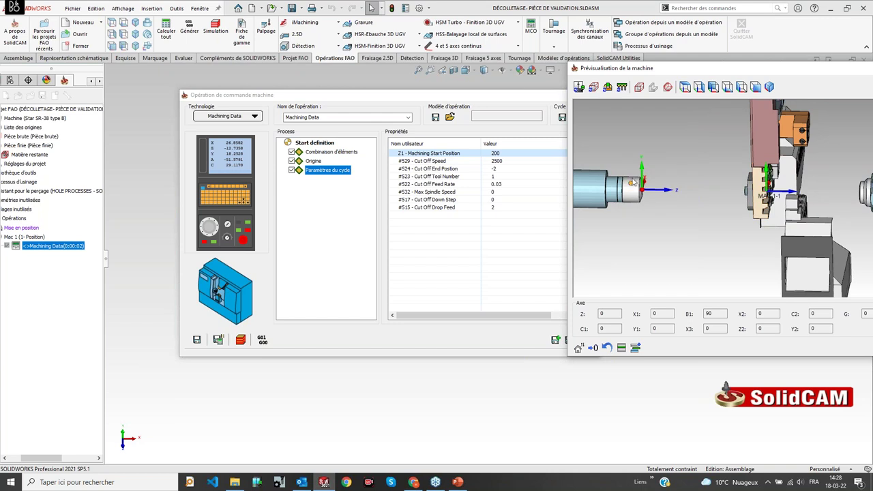
Step: Try machining start positions of 150, 50 and 250 to compare where the headstock sits in the machine preview
drag(546, 103, 477, 100)
click(449, 151)
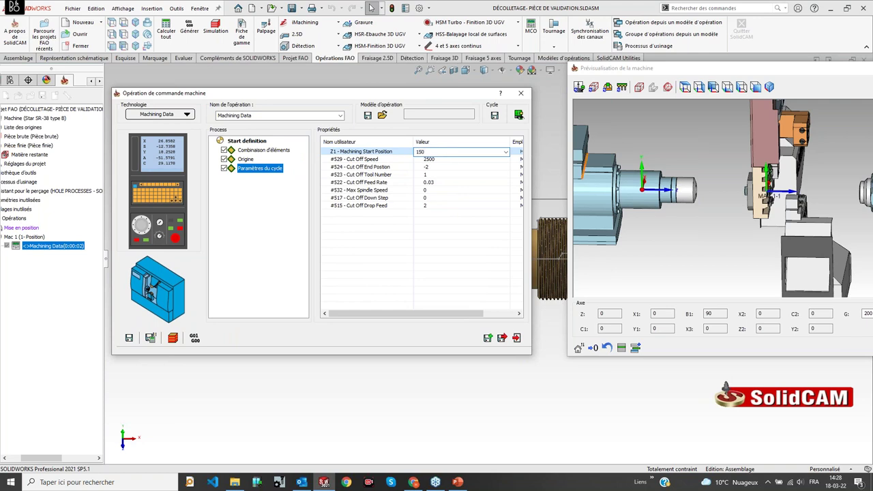
click(737, 211)
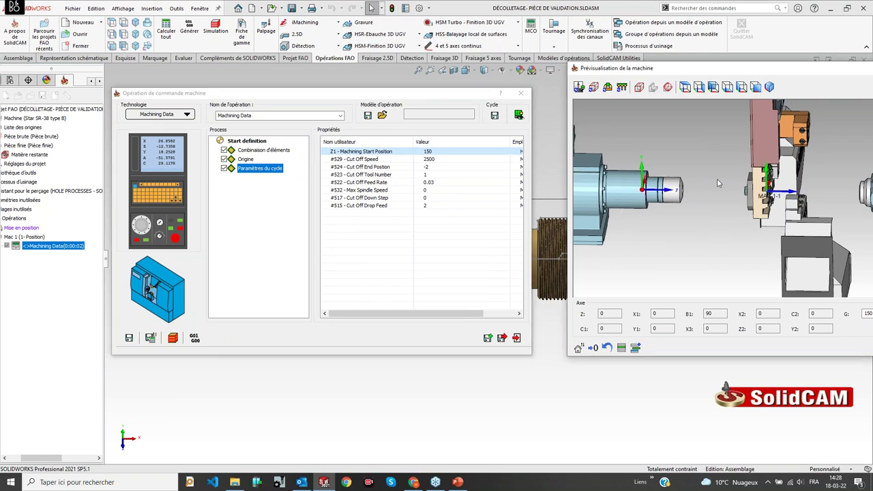
click(443, 151)
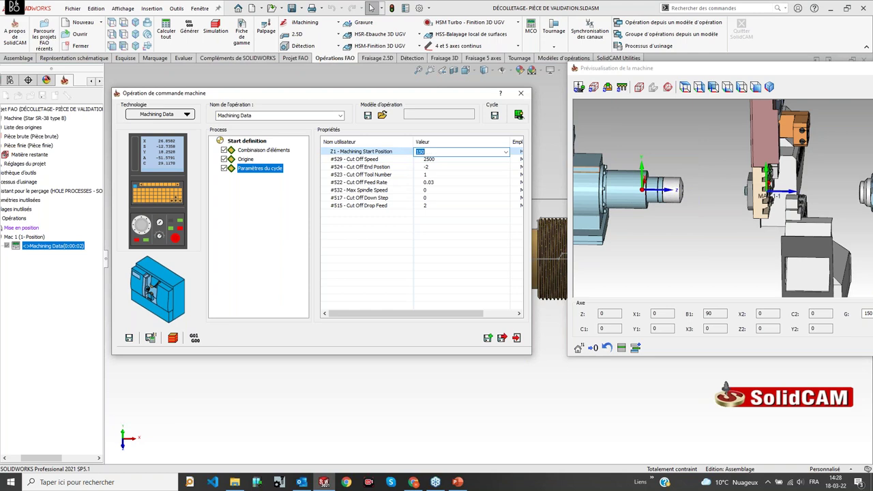
text(50)
click(745, 243)
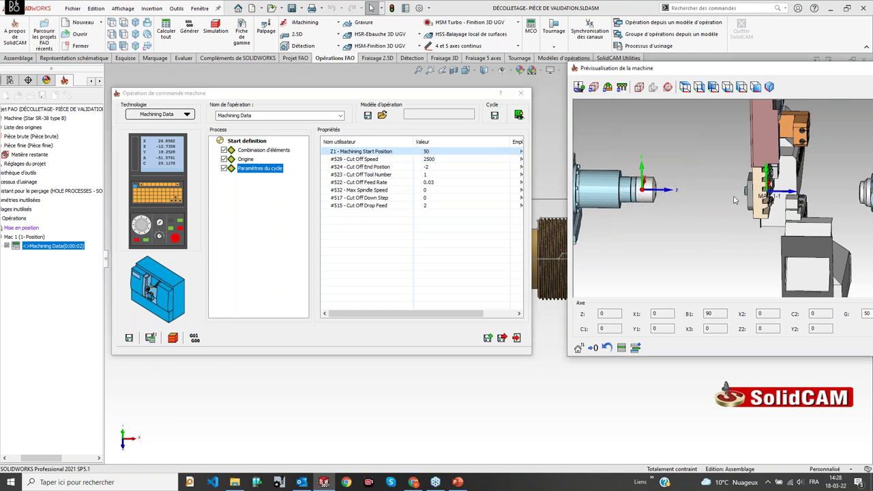
click(426, 151)
click(725, 233)
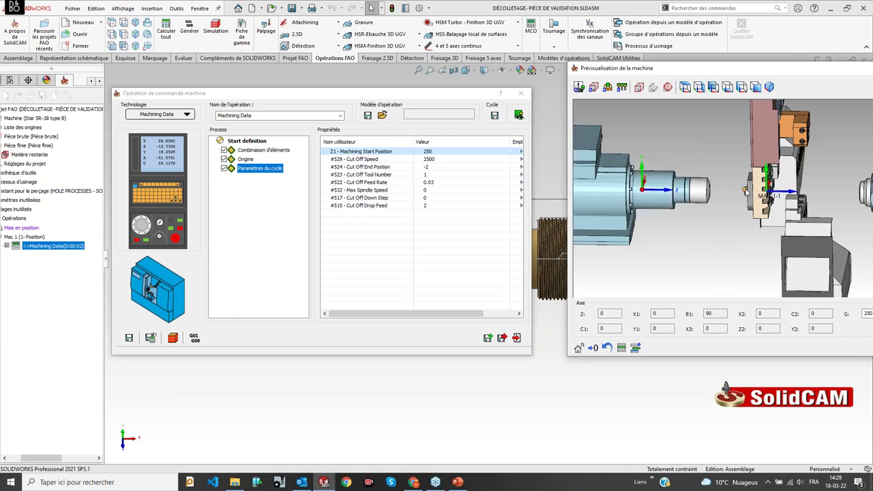
Step: Set the Z1 machining start position to 50, then save and close the Machining Data operation
click(426, 151)
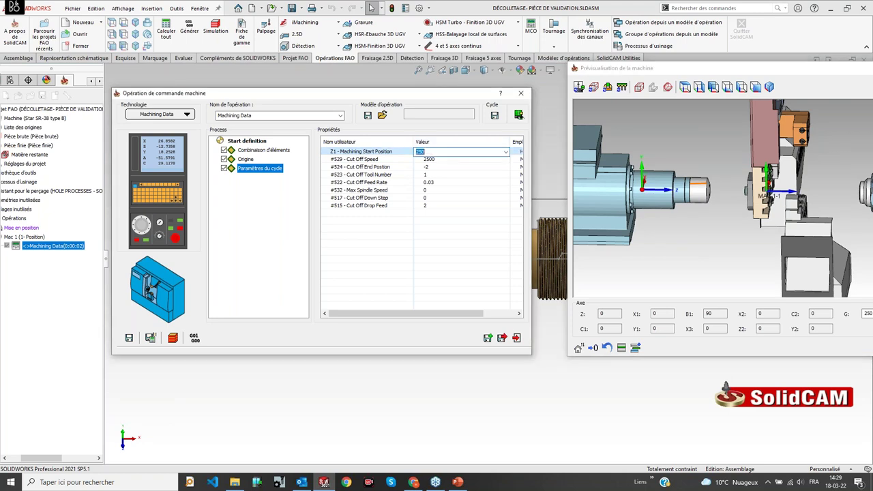
click(682, 262)
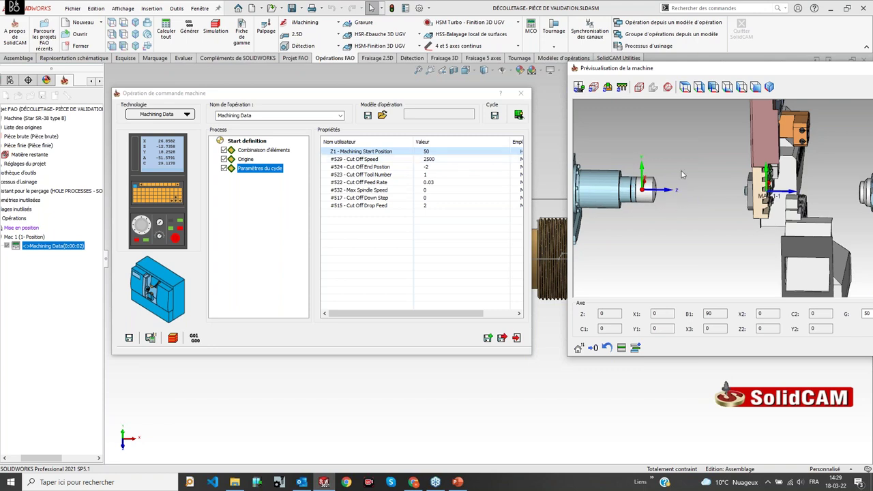
click(501, 338)
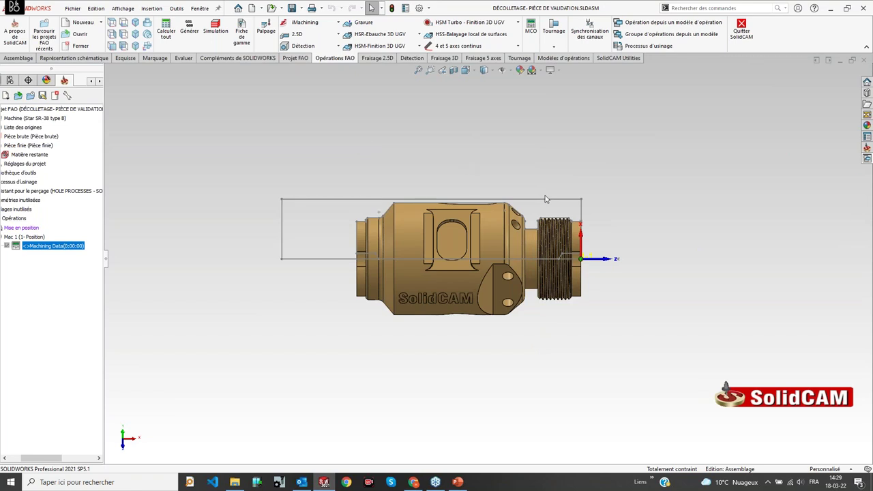
Step: Look through the milling and turning operation types, then create a Dressage (facing) turning operation
click(559, 44)
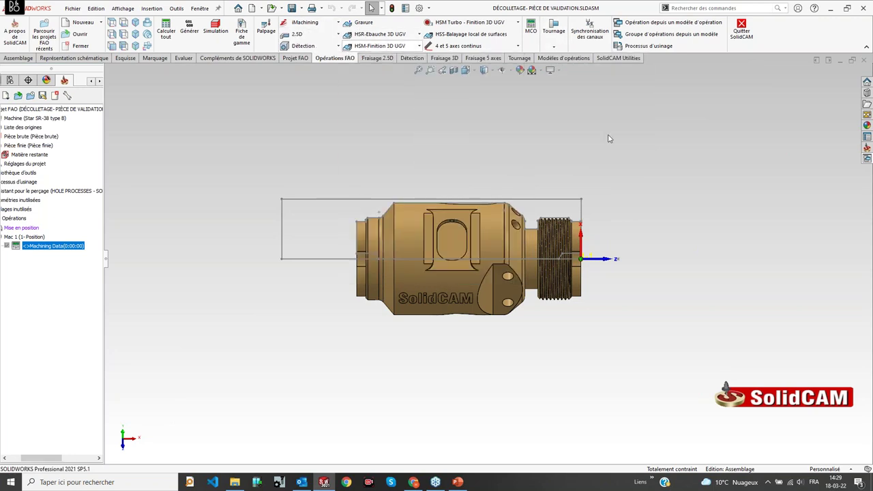
click(565, 37)
click(295, 34)
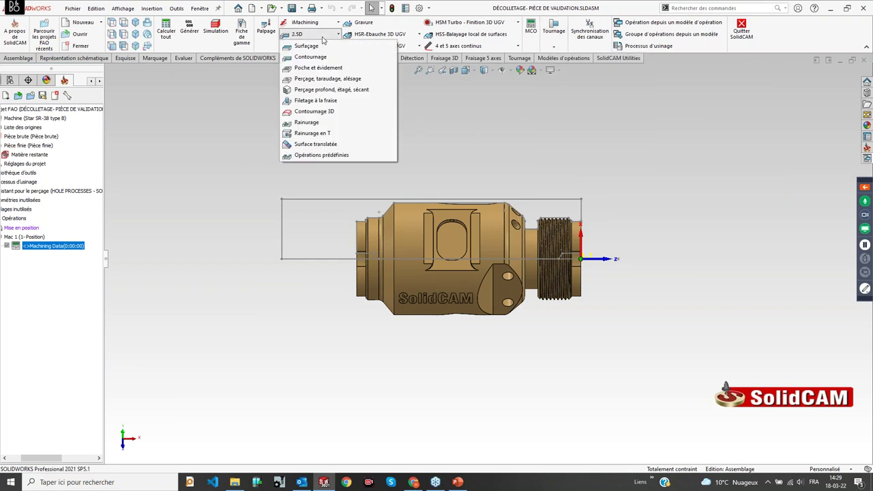
click(555, 42)
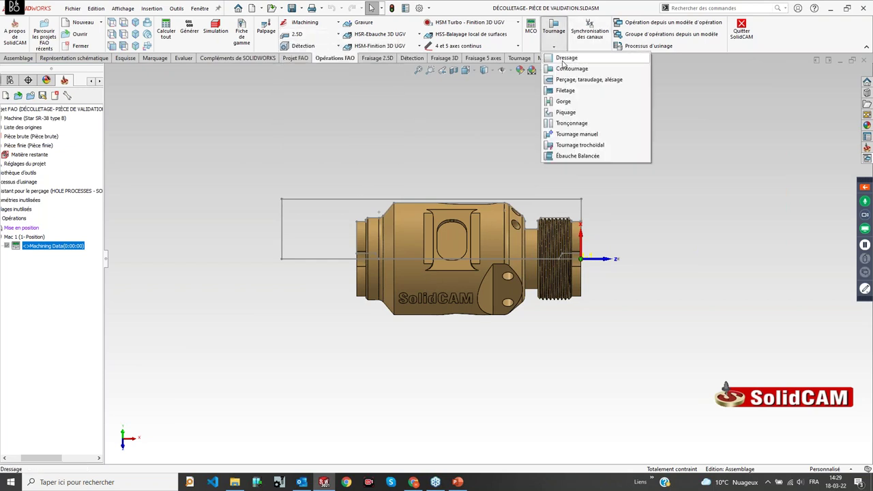
click(565, 58)
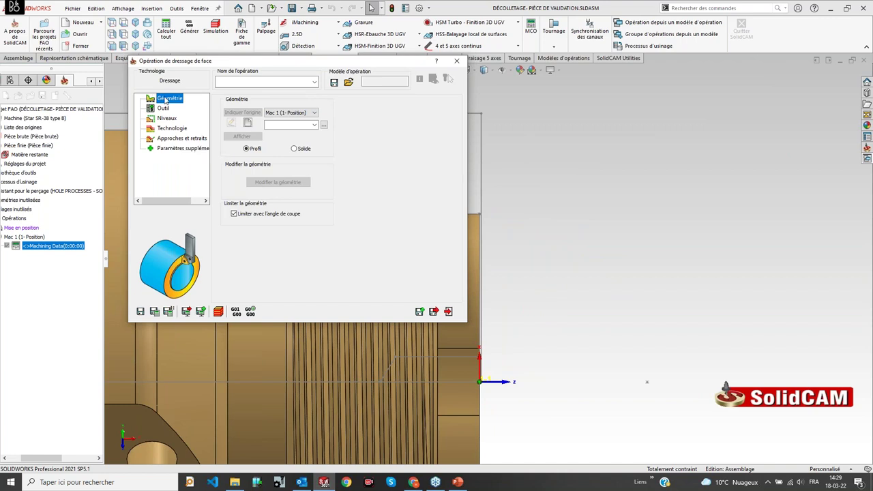
Step: Define a new profile geometry for the facing operation from the vertical edge at the part's front face, and accept the chain
click(248, 124)
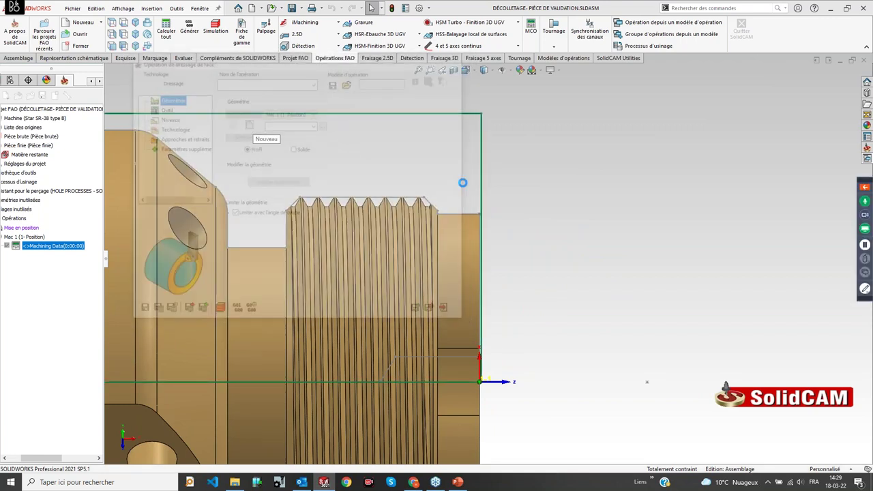
key(Escape)
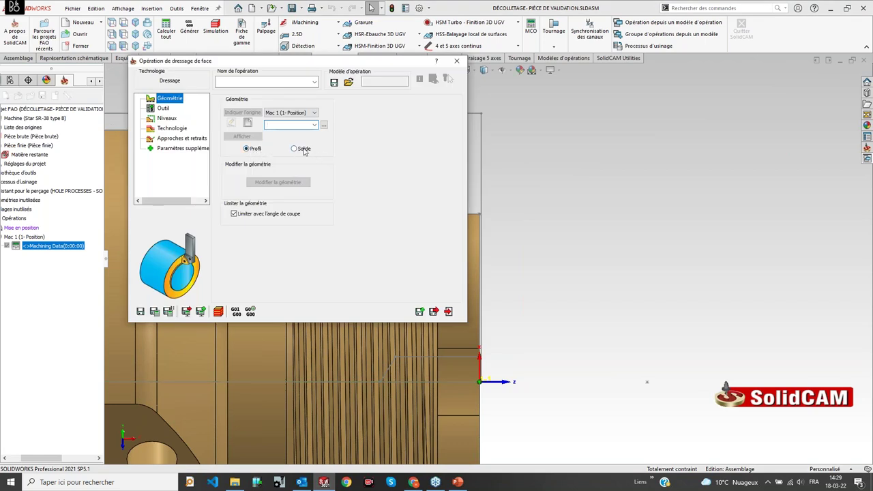
click(248, 123)
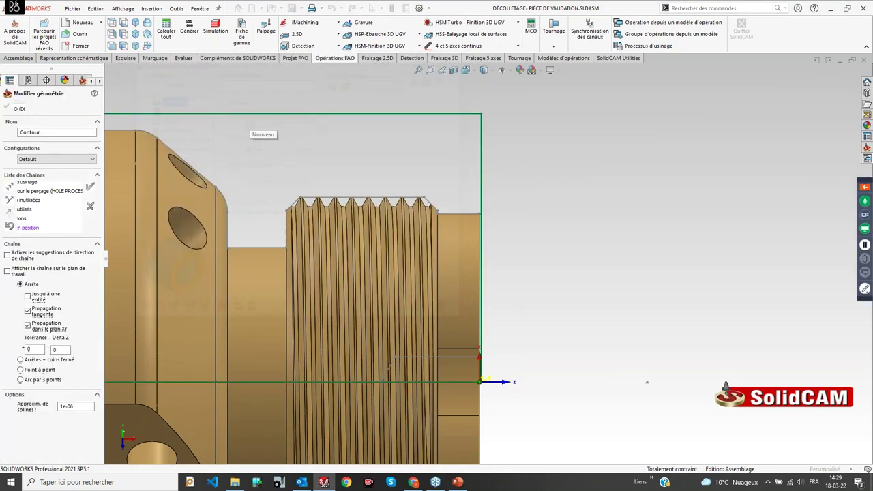
click(481, 221)
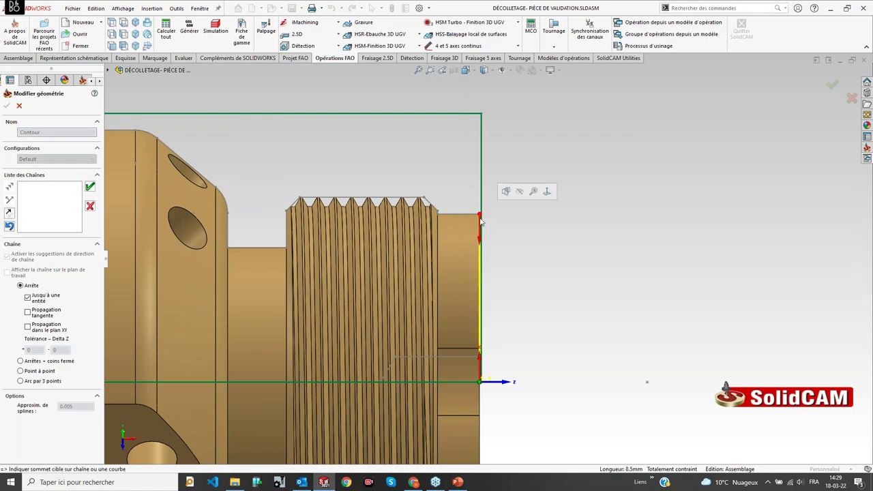
scroll(493, 350, down, 5)
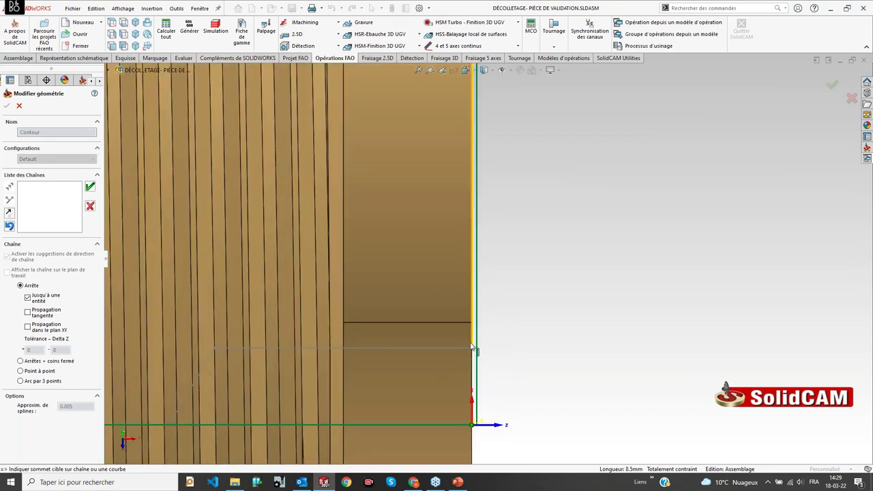
scroll(485, 259, up, 5)
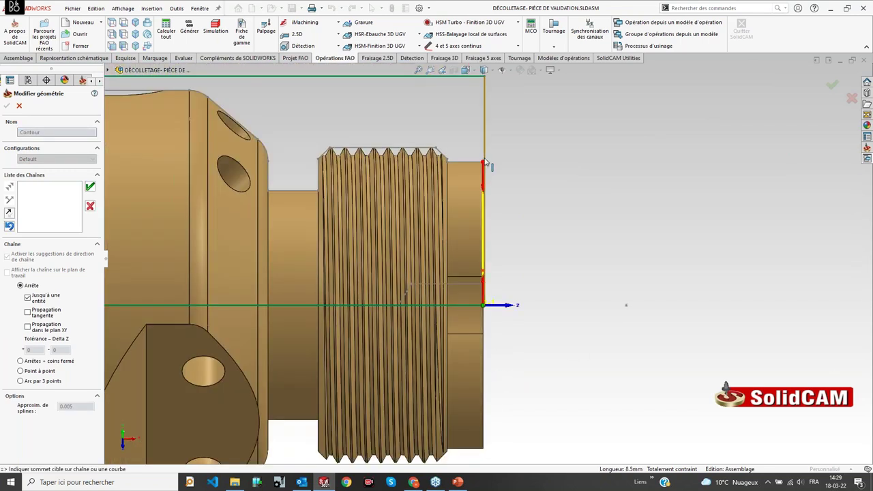
click(90, 187)
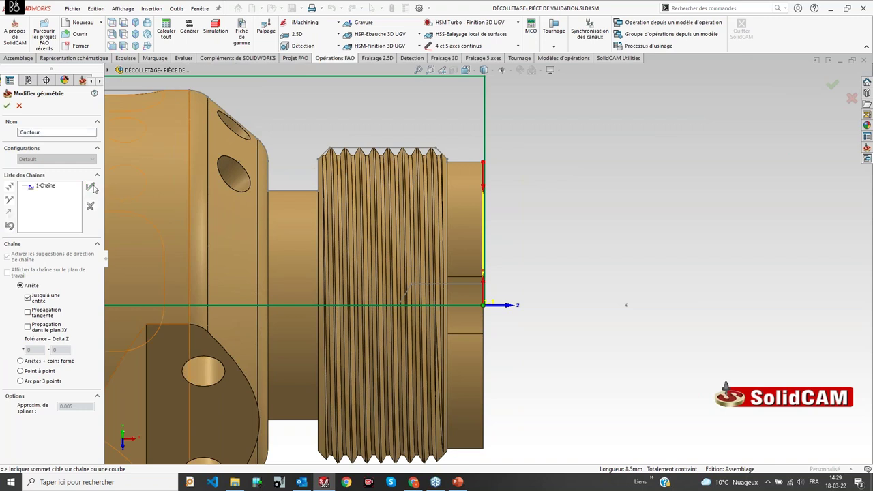
click(7, 107)
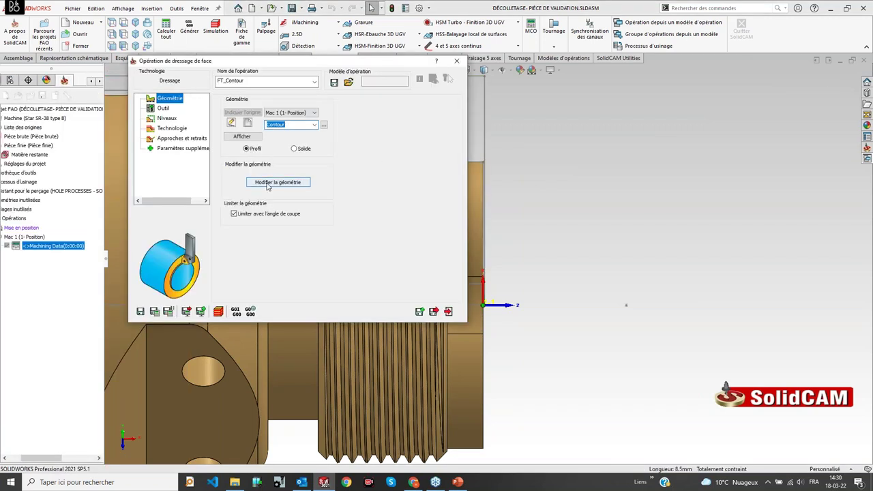
Step: Modify the facing geometry so that the end of its chain is also extended to the stock (Étendre au brut)
click(276, 182)
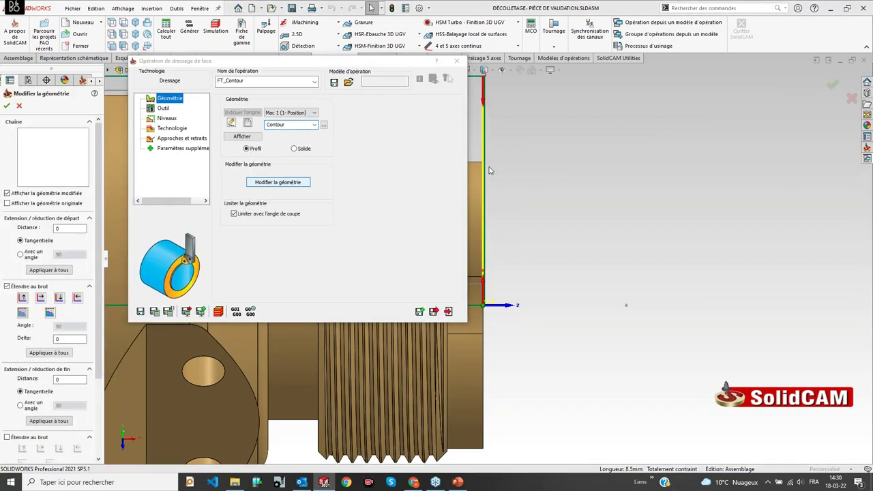
scroll(479, 140, up, 2)
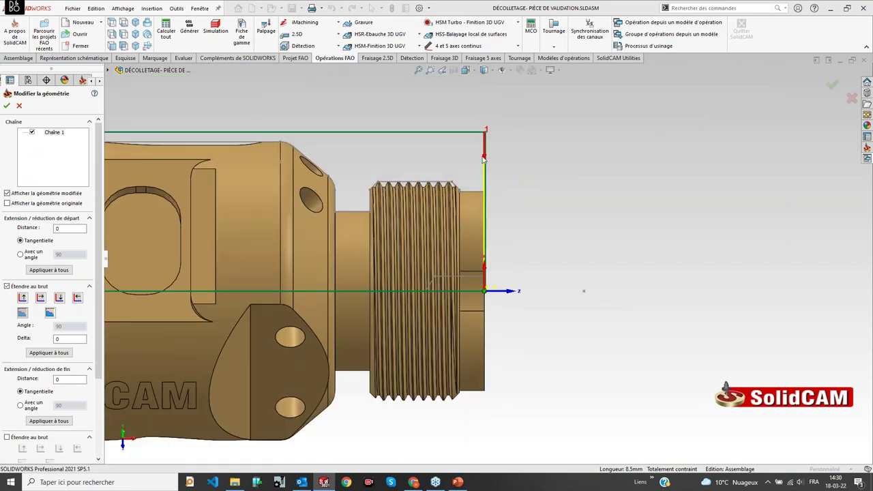
scroll(497, 276, down, 3)
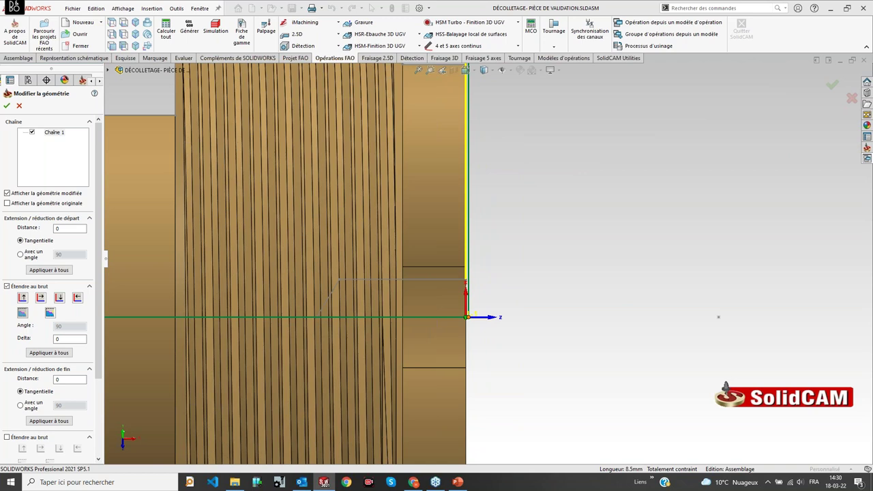
scroll(463, 285, down, 2)
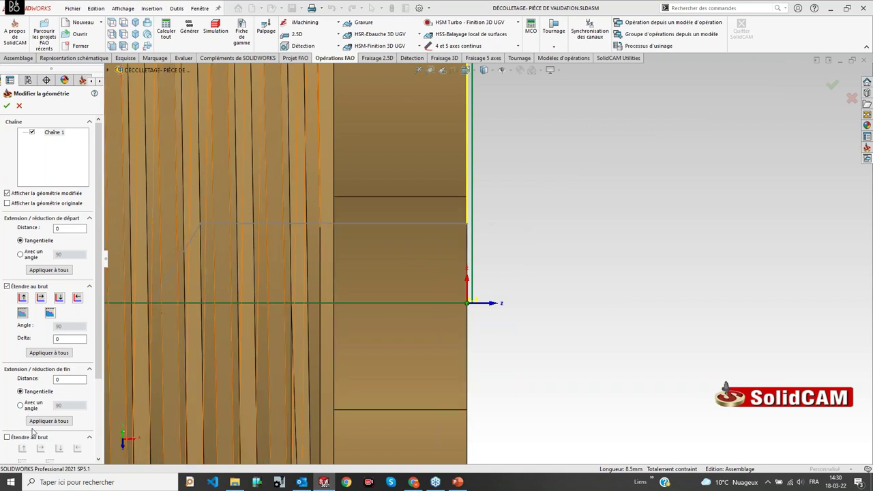
click(7, 437)
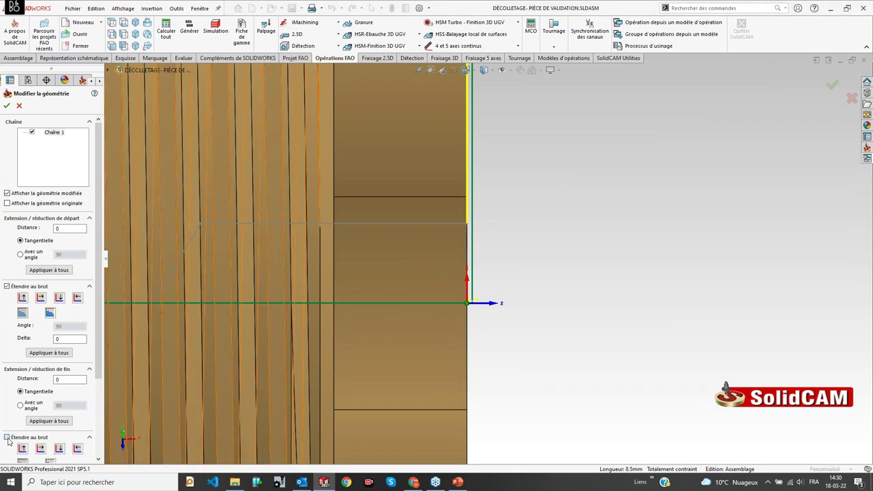
click(7, 106)
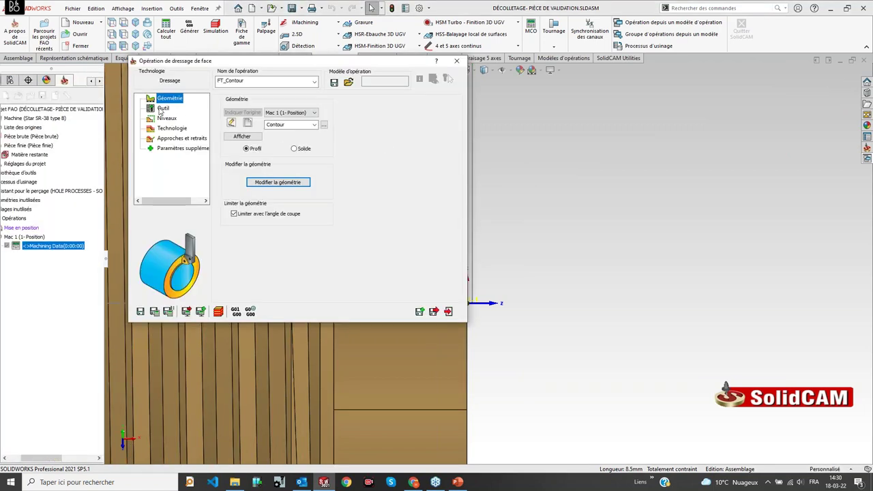
Step: Open tool selection for the facing operation and place the machine preview next to the tool list
click(169, 109)
click(277, 249)
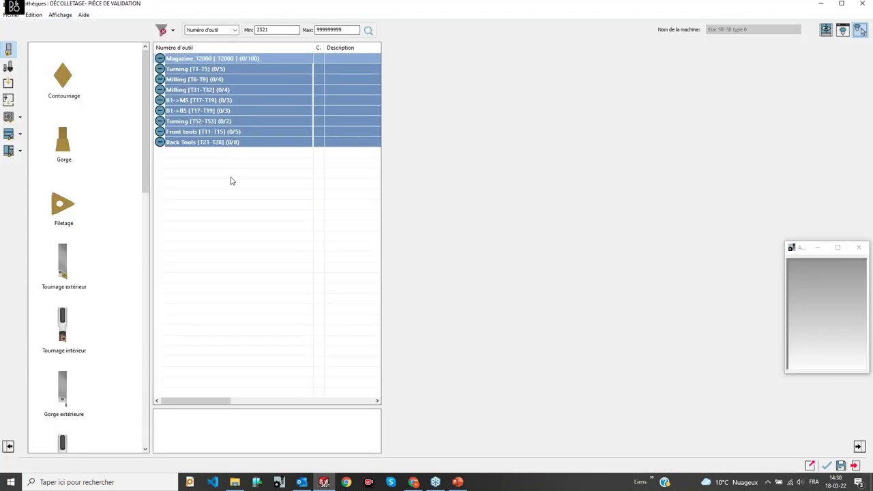
click(825, 29)
drag(496, 102, 742, 109)
Step: Examine the Star SR-38 type B's tool carriers and spindles closely in the machine preview
middle_drag(692, 219, 638, 269)
scroll(638, 269, up, 8)
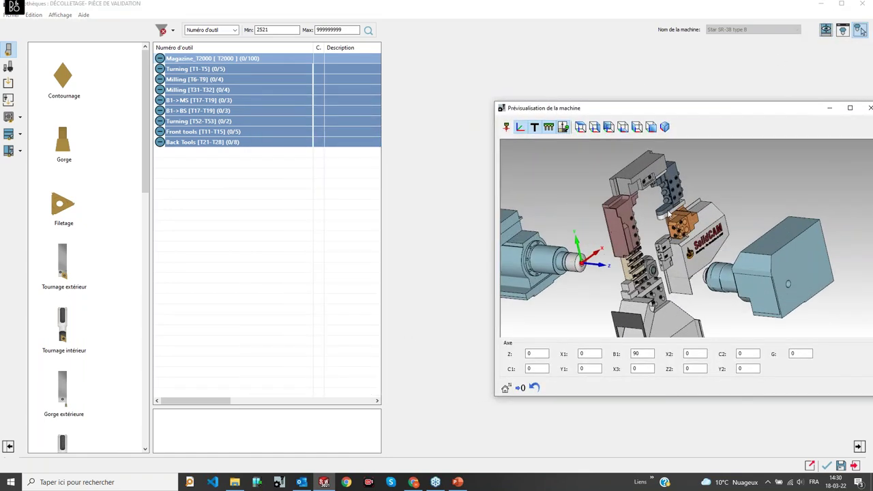
scroll(621, 254, down, 2)
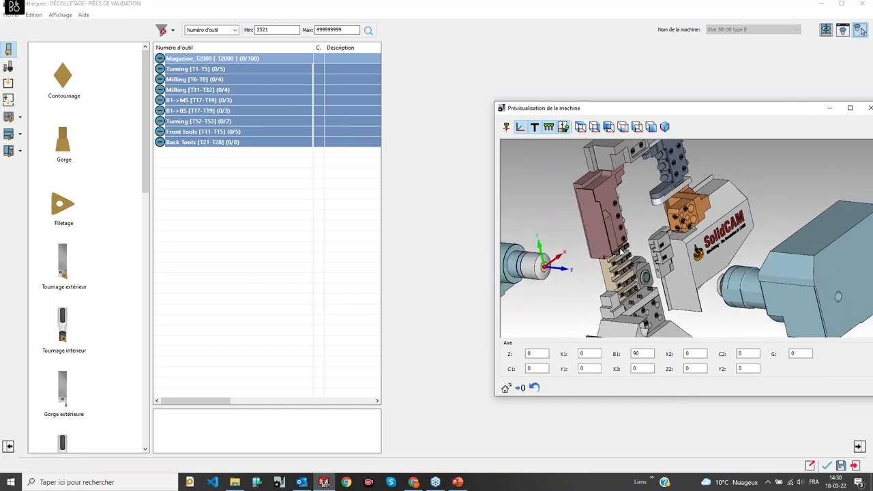
scroll(634, 253, up, 2)
scroll(656, 238, down, 2)
scroll(650, 229, down, 2)
scroll(687, 193, up, 3)
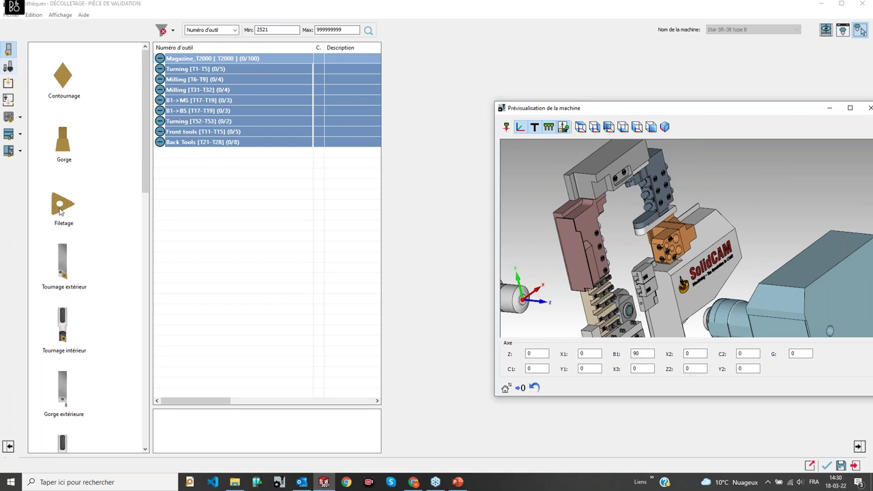
Step: Add a new external turning tool (Tournage extérieur) to the tool list and send it to storage (Stockage)
drag(67, 276, 246, 248)
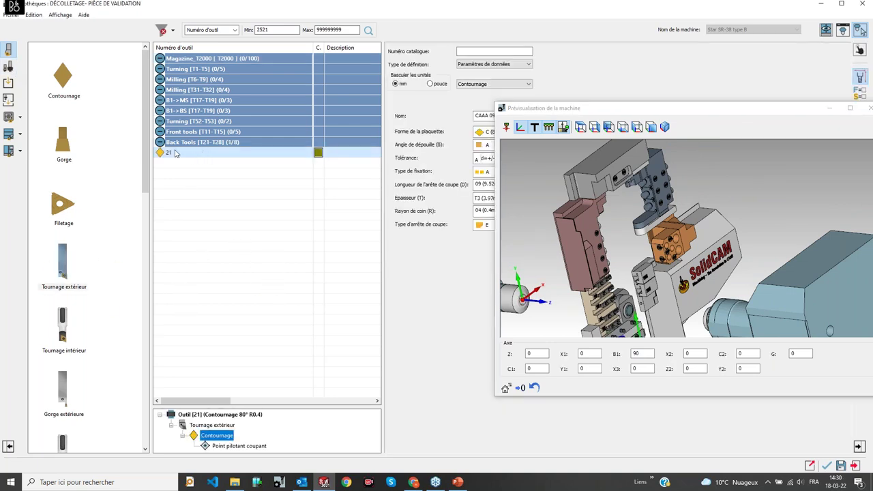
right_click(175, 153)
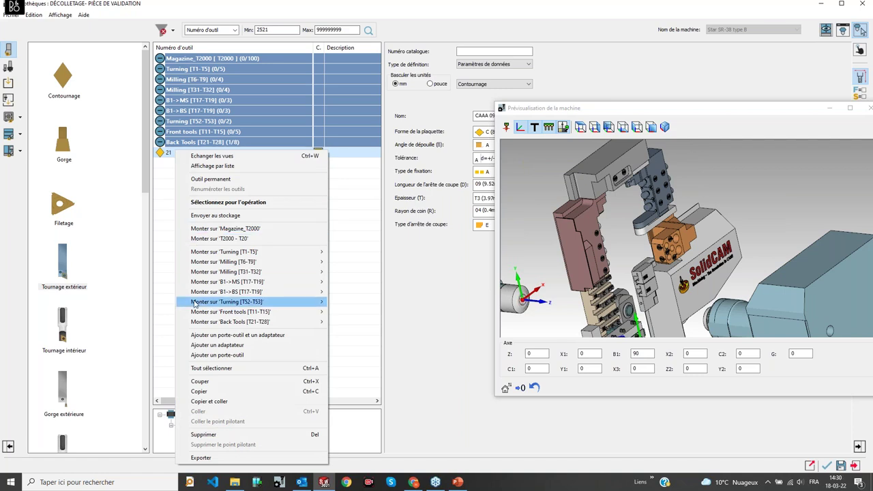
click(229, 216)
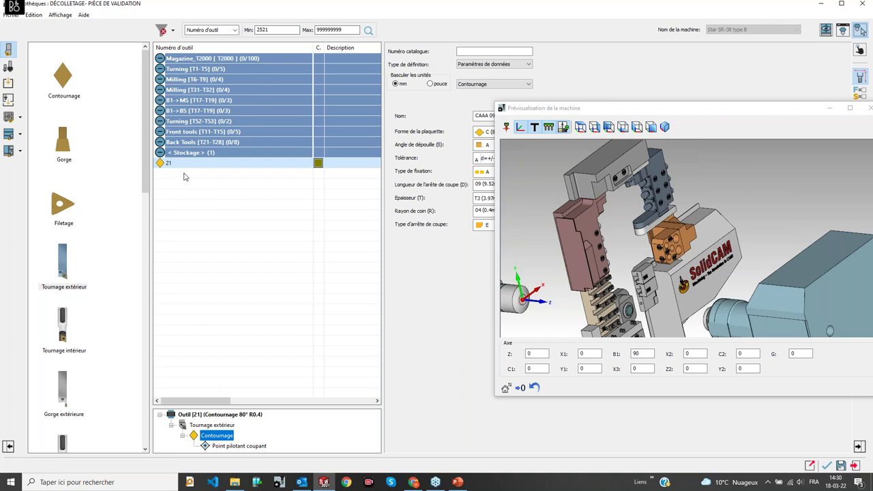
Step: Mount the stored external turning tool on station T1 of the Turning [T1-T5] carrier
click(655, 267)
scroll(653, 299, down, 2)
scroll(693, 293, up, 8)
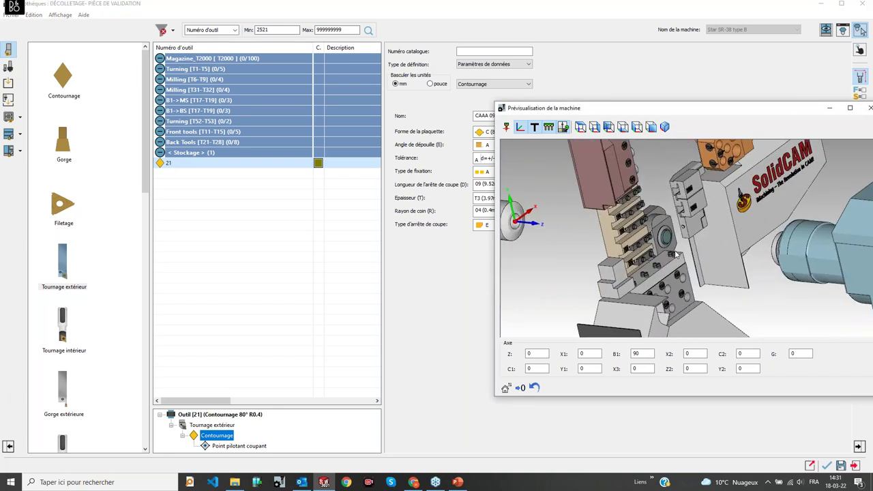
scroll(703, 233, down, 5)
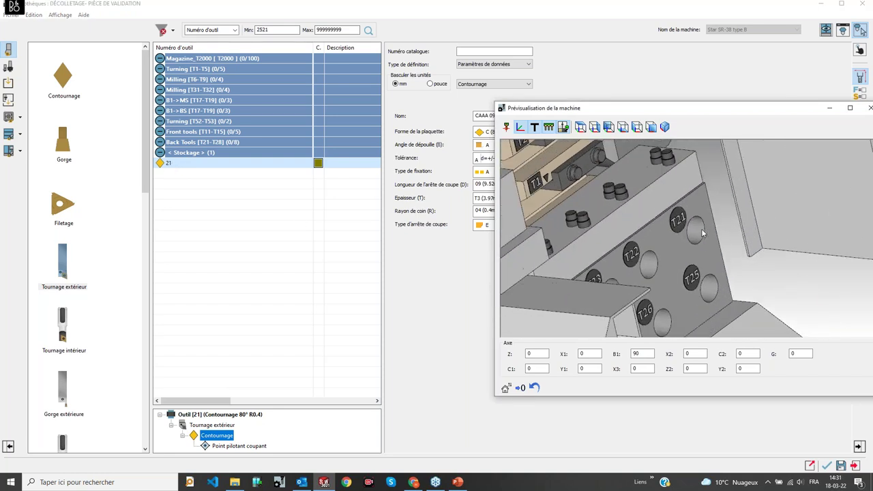
scroll(612, 182, up, 3)
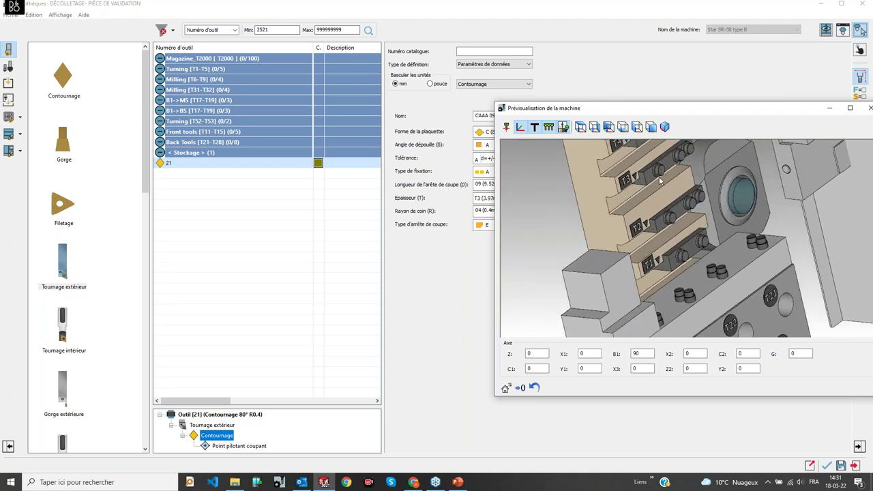
scroll(659, 179, down, 6)
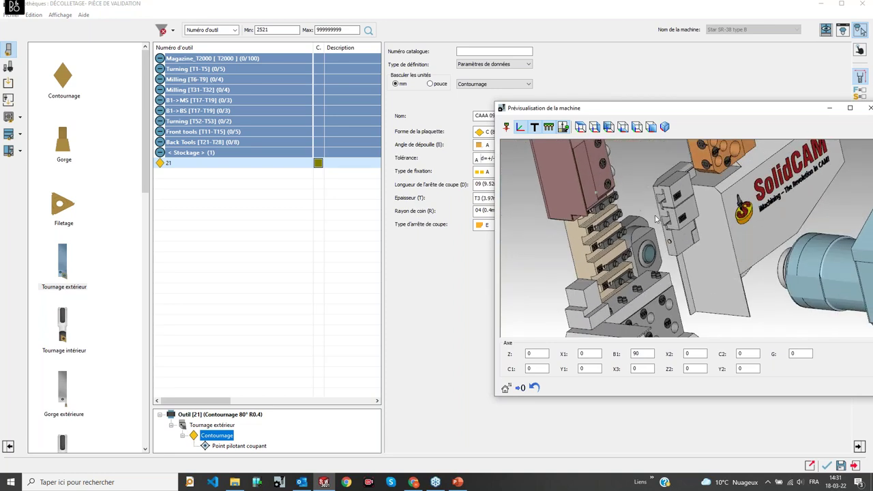
scroll(645, 214, up, 3)
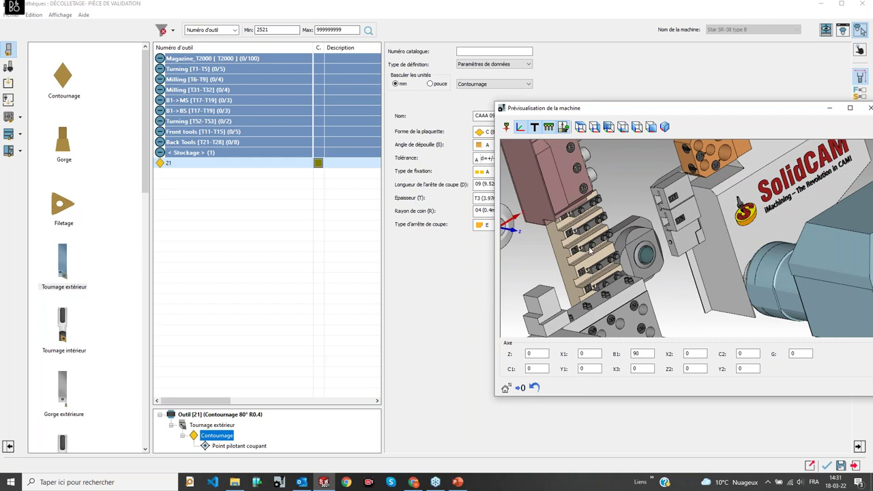
drag(182, 165, 208, 75)
click(665, 249)
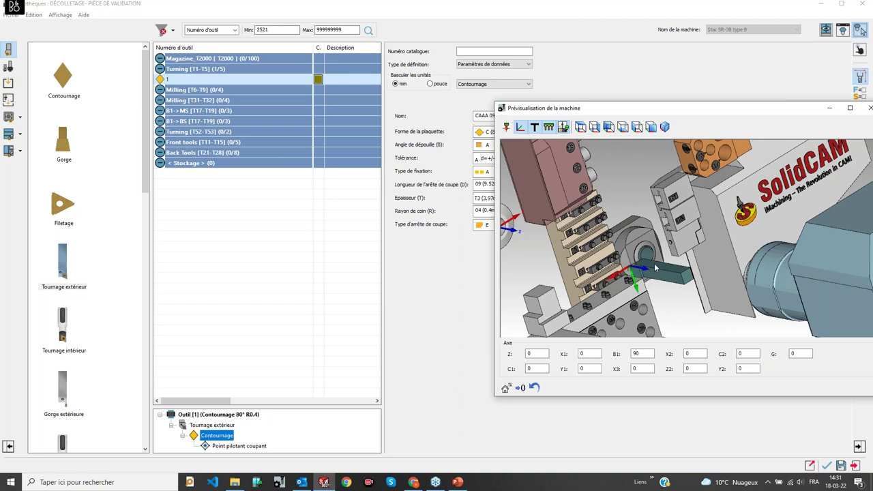
Step: Try to rotate the turning tool's connection mounting by setting Ry to -90
drag(797, 112, 800, 180)
click(862, 96)
click(861, 96)
click(859, 110)
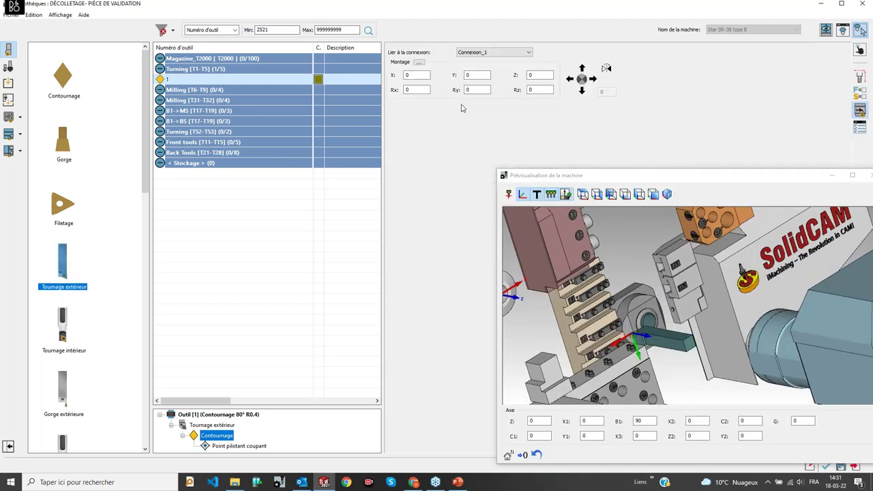
click(666, 340)
scroll(665, 341, up, 1)
click(471, 90)
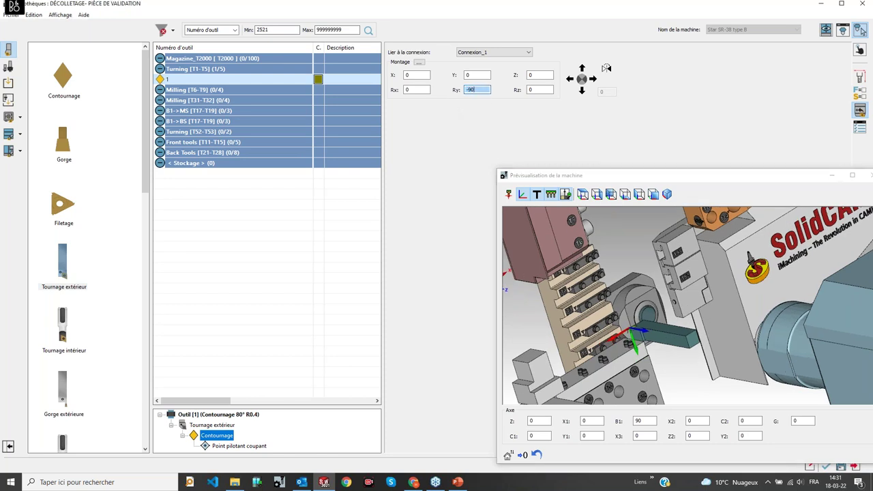
click(417, 90)
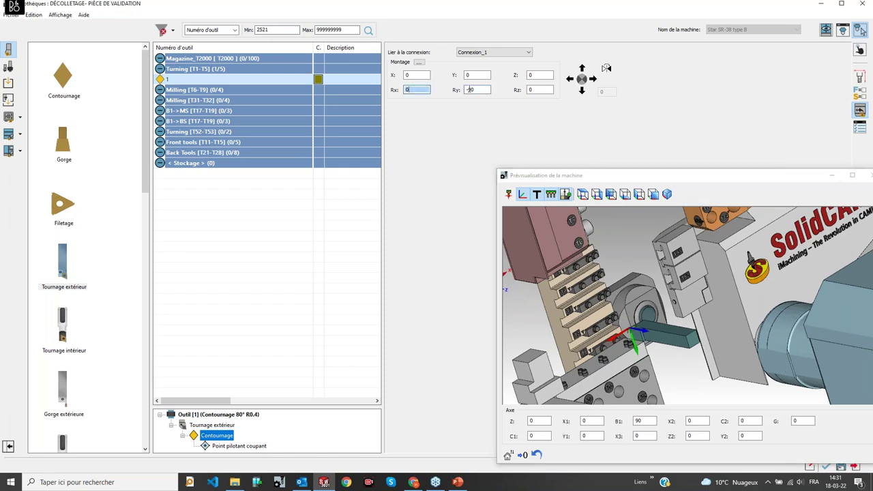
click(478, 88)
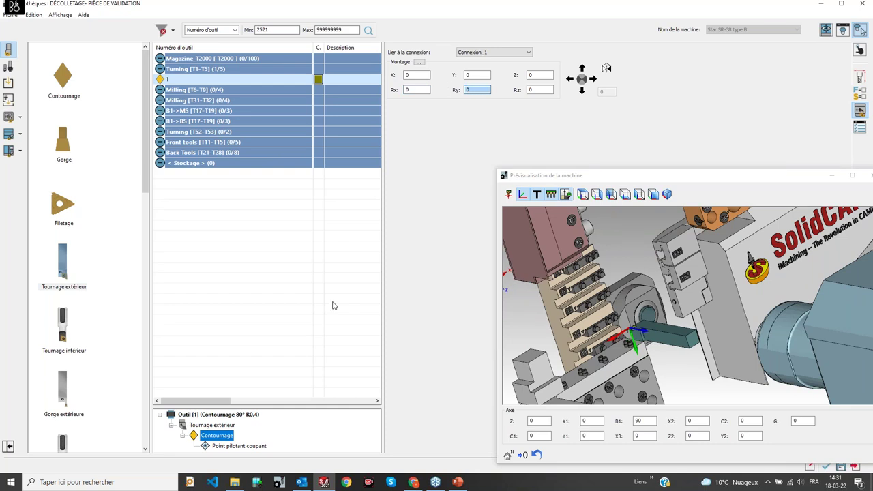
Step: Set the tool's station mounting on T1 to rotation Ry 0 and offsets Z 0 and Y 0
click(219, 415)
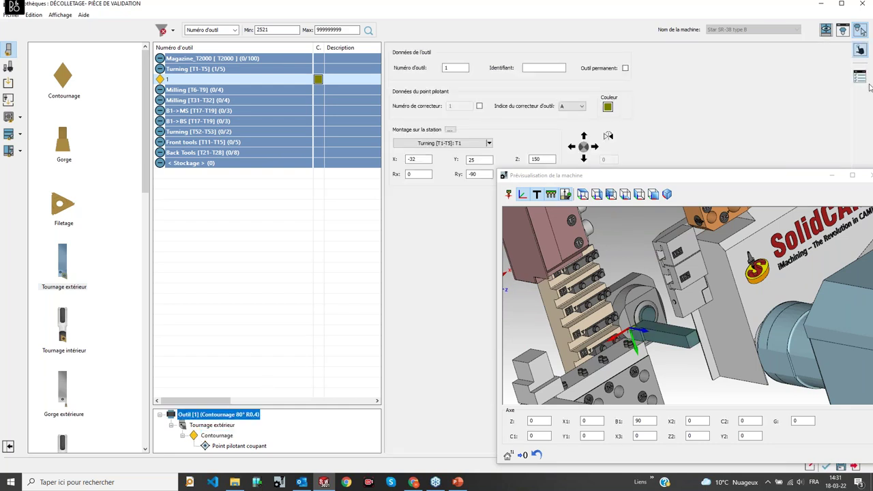
click(477, 175)
click(413, 174)
click(478, 177)
scroll(701, 314, down, 3)
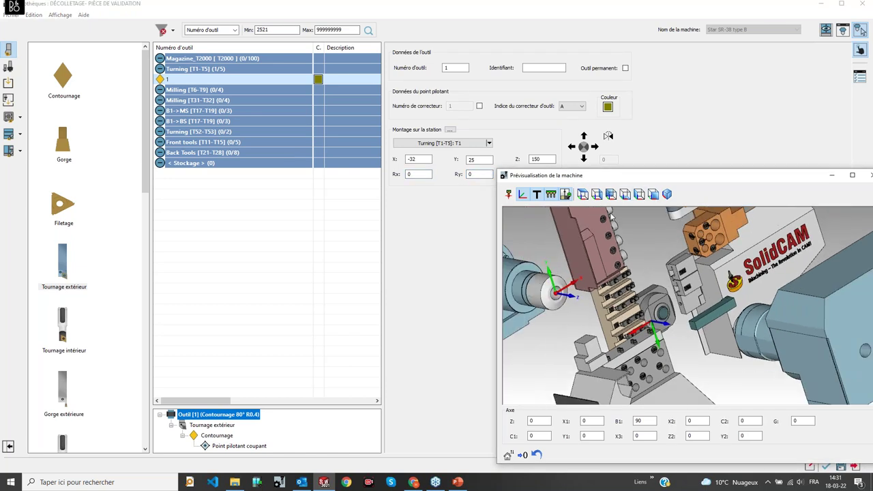
double_click(543, 159)
text(0)
double_click(480, 159)
text(0)
Step: Set the tool's X mounting offset on station T1 to 100
drag(424, 158, 393, 158)
key(Tab)
click(635, 293)
scroll(652, 303, up, 4)
mouse_move(641, 308)
middle_down()
mouse_move(614, 335)
mouse_move(647, 303)
middle_up()
drag(418, 158, 397, 159)
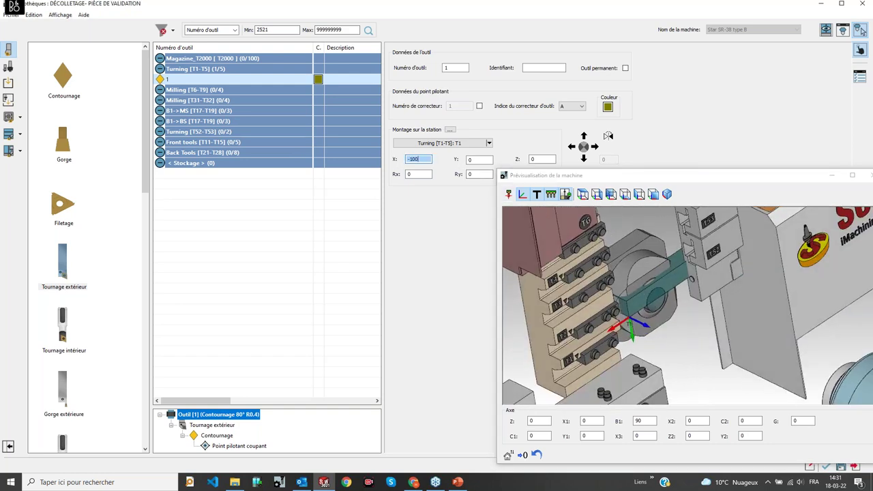
click(422, 174)
drag(424, 159, 411, 159)
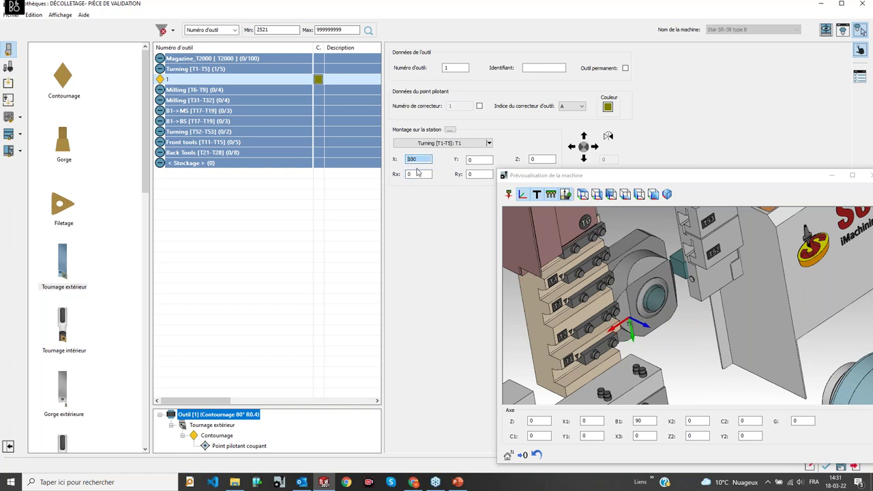
click(418, 173)
Step: Set the tool's Z mounting offset on station T1 to 25 so that it seats in its slot
middle_drag(622, 305, 599, 341)
drag(599, 341, 568, 294)
double_click(546, 159)
text(25)
click(421, 175)
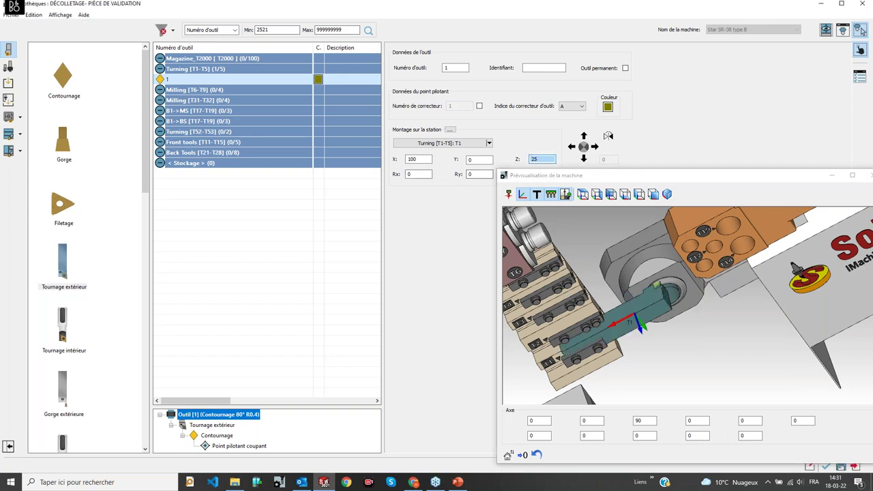
middle_drag(684, 310, 699, 309)
drag(699, 309, 702, 303)
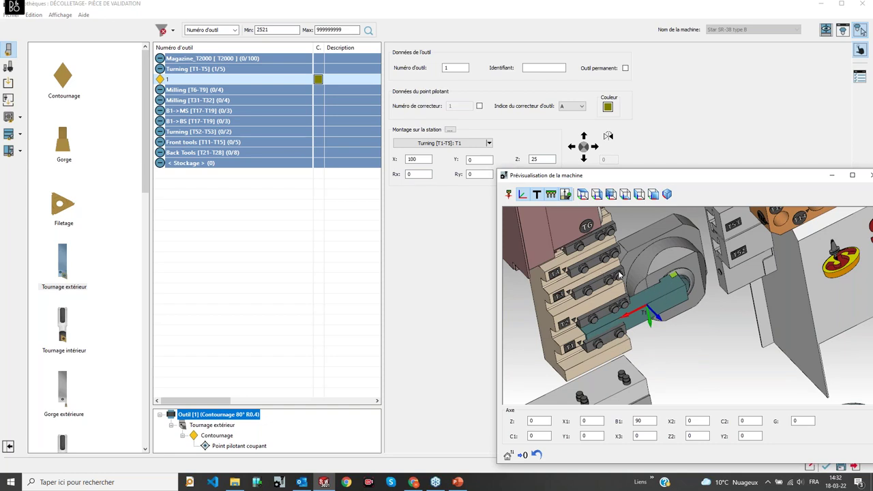
Step: Check the mounted tool among the machine's carriers and accept it for the facing operation
drag(627, 278, 650, 386)
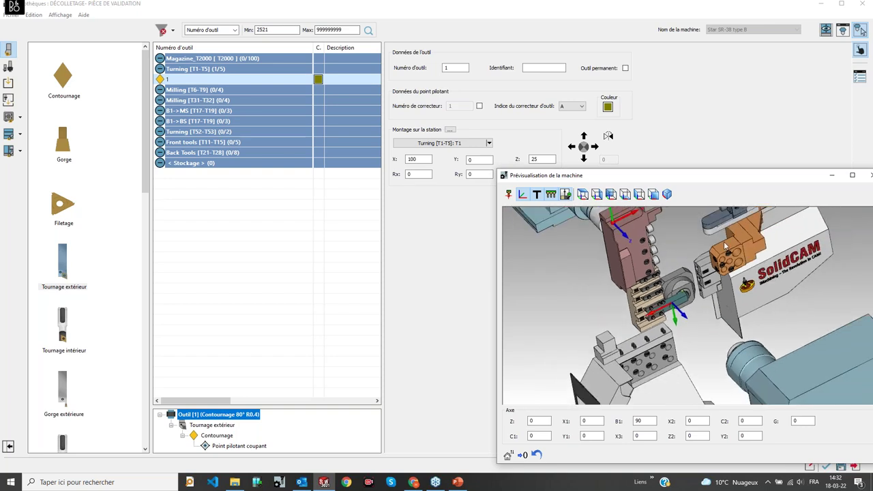
scroll(695, 255, up, 2)
scroll(638, 267, up, 3)
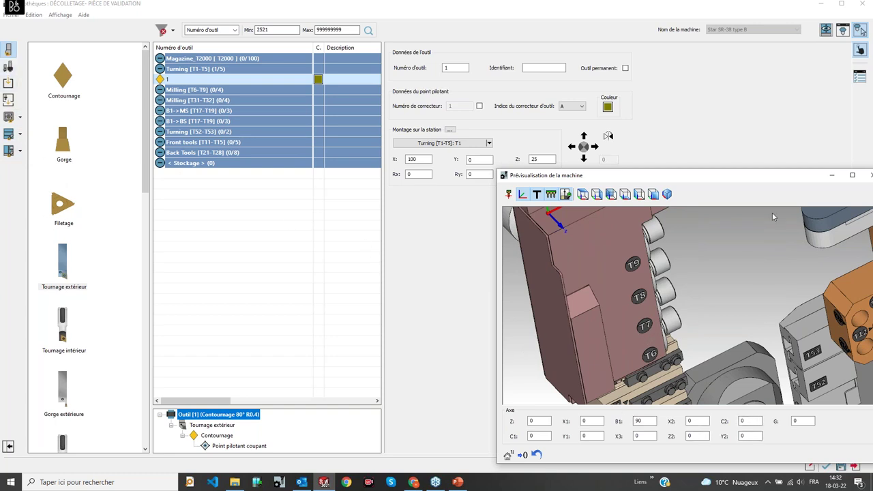
drag(772, 182, 642, 85)
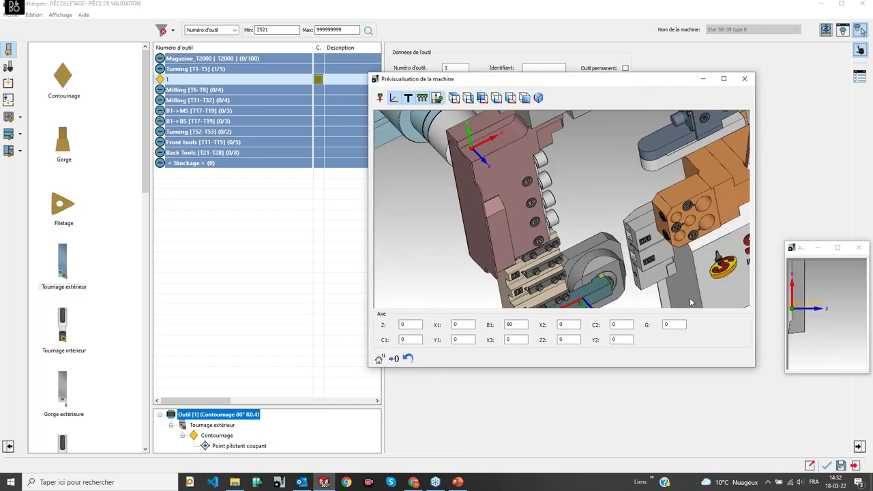
click(827, 467)
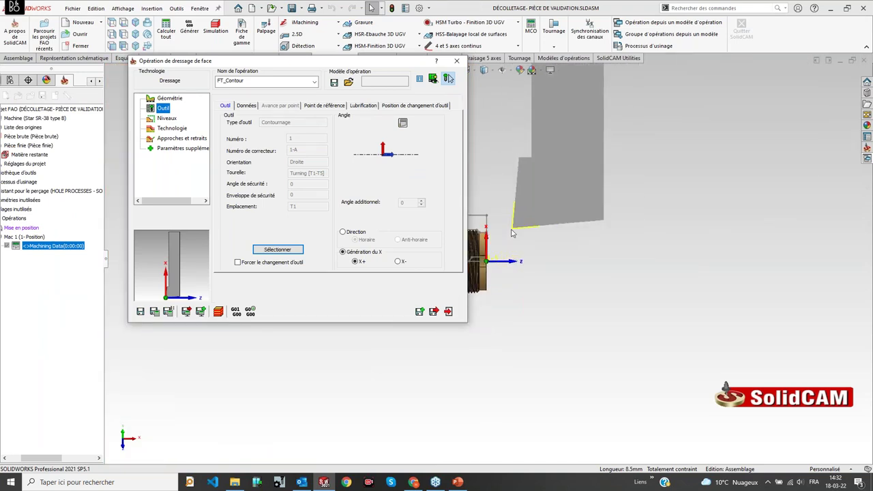
Step: Switch the facing operation from roughing (Ébauche) to finishing (Finition) with Compensation, and launch its simulation
click(161, 128)
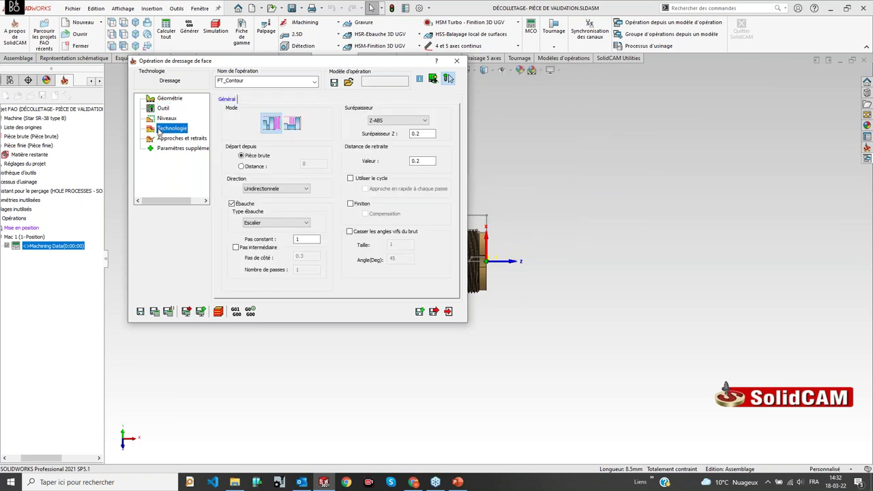
double_click(301, 239)
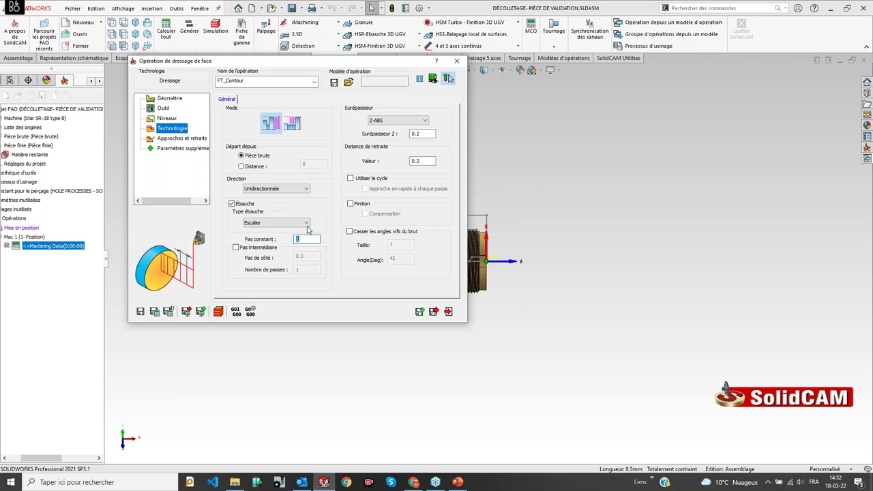
click(231, 203)
click(350, 203)
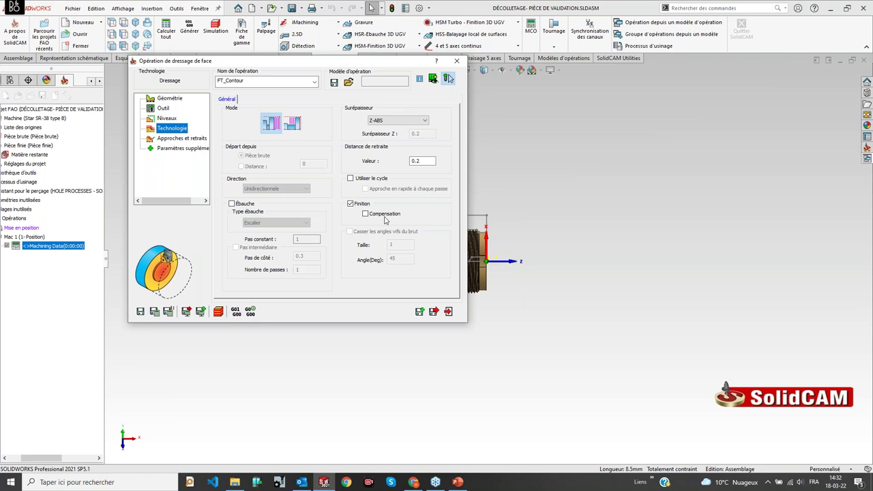
click(219, 312)
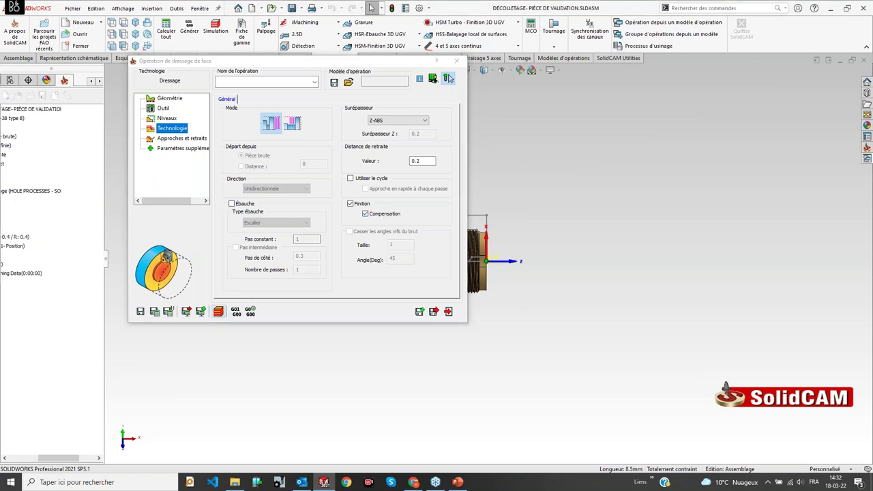
Step: Step through the facing toolpath in the wireframe (Filaire) simulation and examine the passes at the part's front face
click(183, 202)
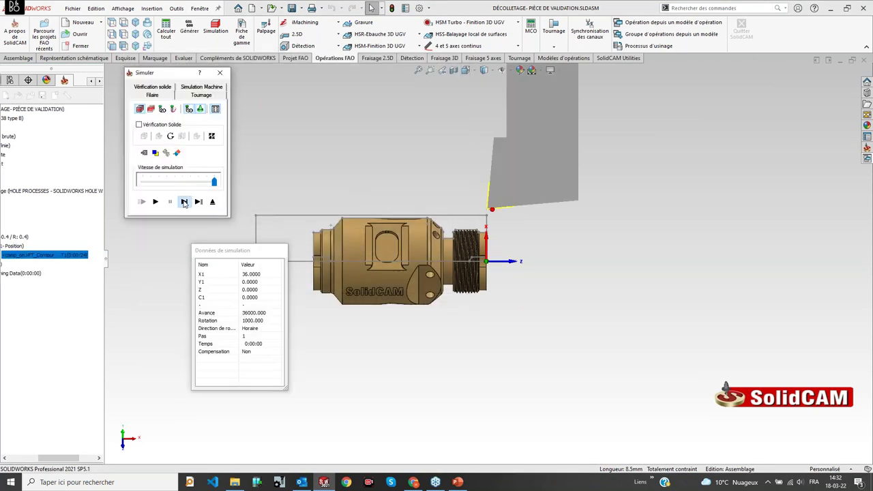
click(183, 202)
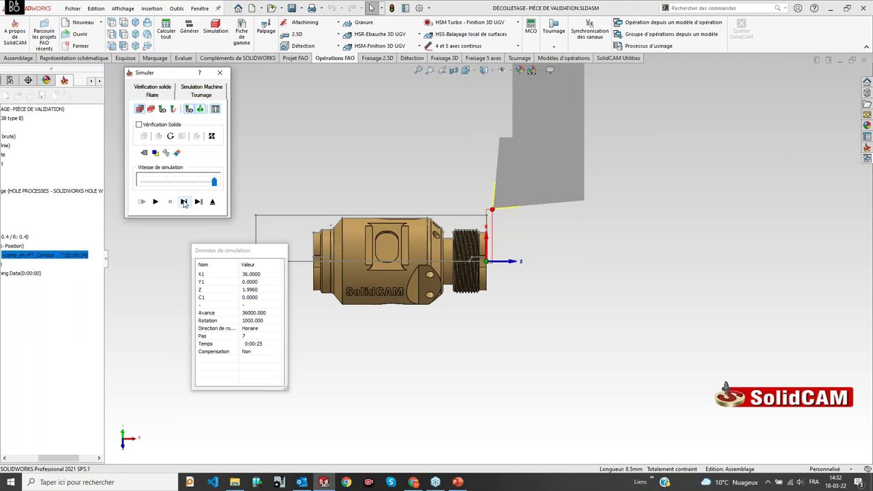
scroll(498, 237, down, 5)
scroll(498, 237, down, 2)
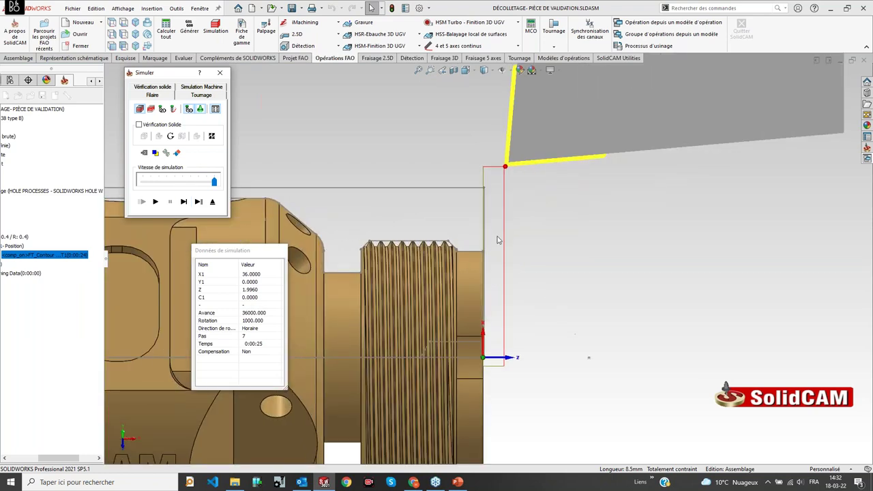
scroll(498, 237, up, 5)
Step: Simulate the facing operation in Tournage mode, stepping the tool across the part's front face
click(213, 95)
click(184, 201)
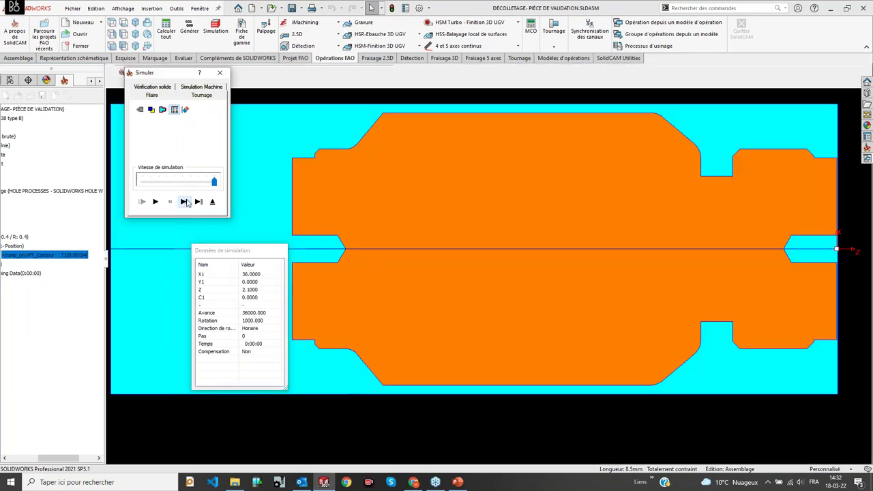
scroll(566, 235, down, 5)
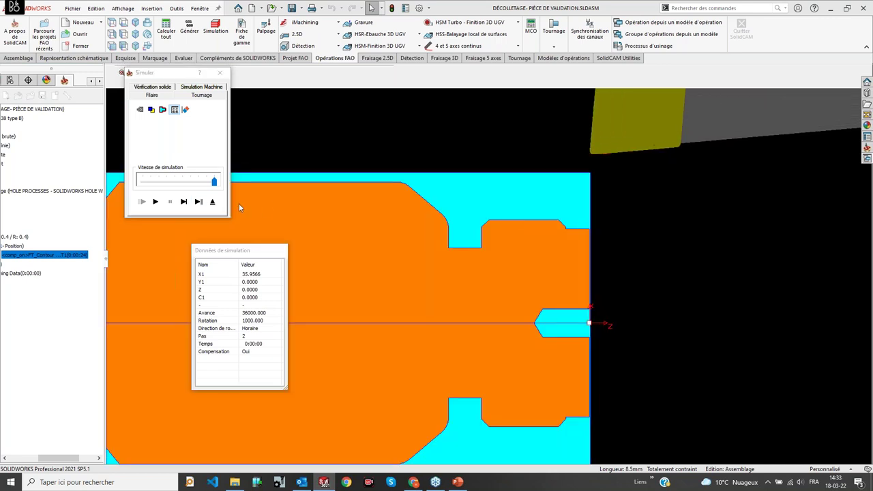
click(184, 202)
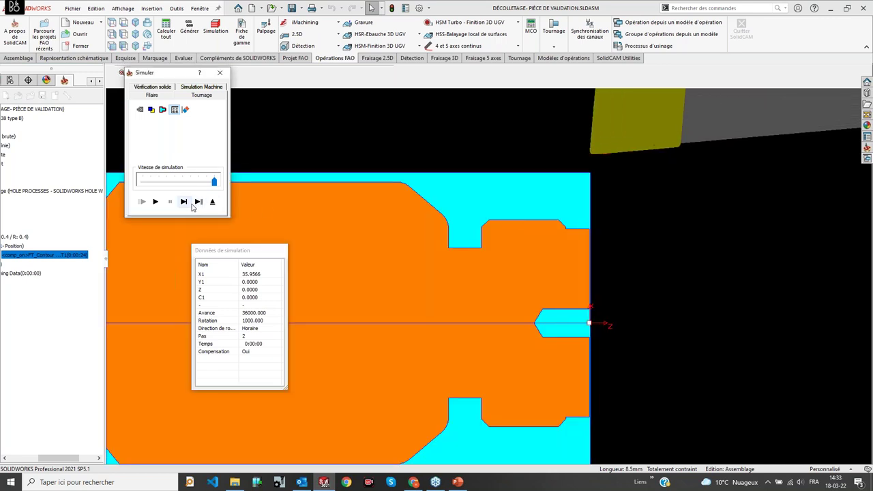
click(190, 207)
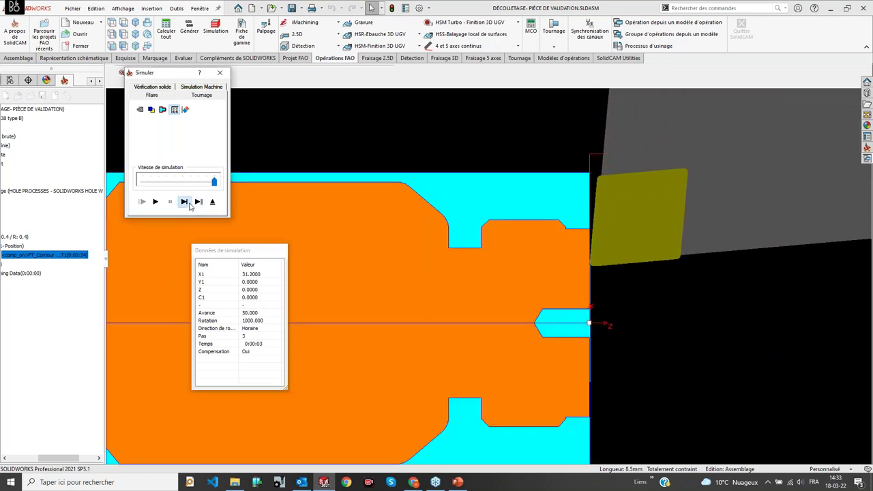
click(189, 207)
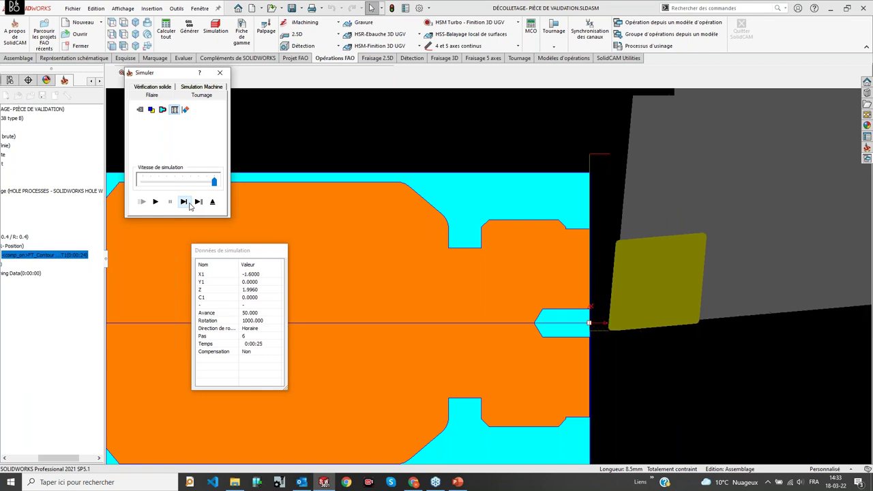
Step: Step through the last move of the facing simulation, exit it and close the facing operation
click(189, 204)
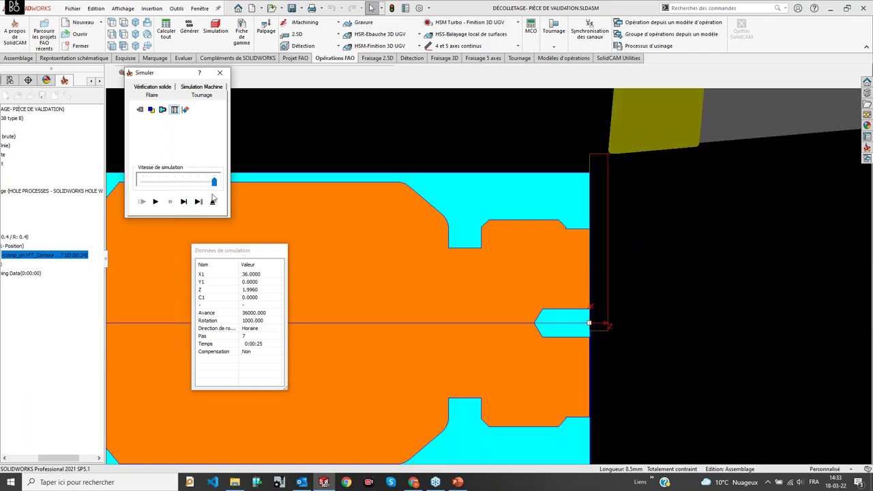
click(213, 202)
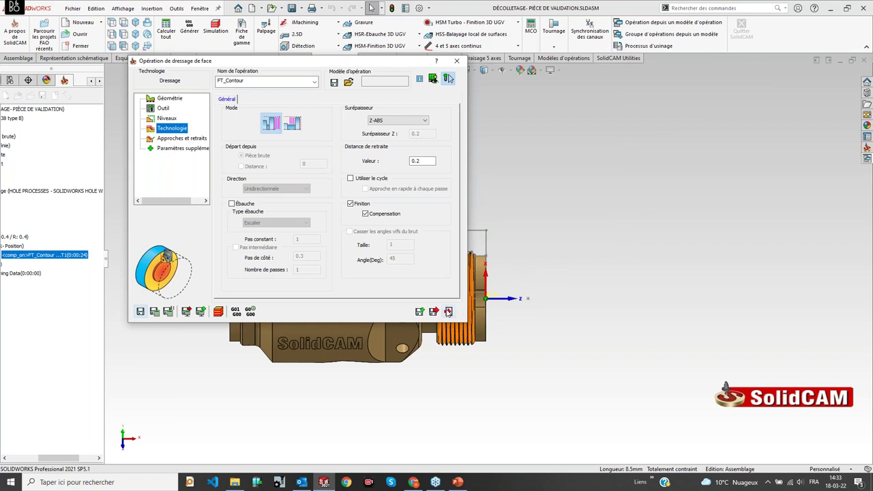
click(450, 311)
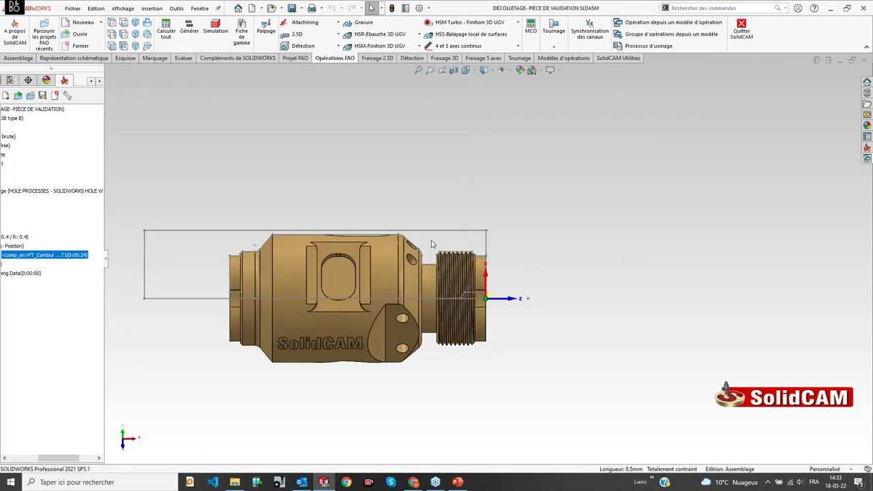
Step: Try to move the facing operation below Machining Data, and widen the operations tree so the full names can be read
click(554, 46)
drag(64, 458, 32, 458)
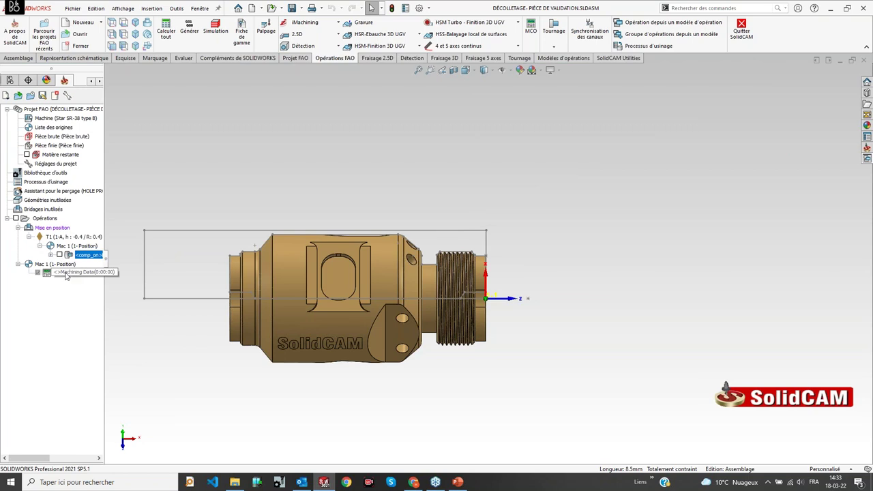
drag(80, 256, 83, 277)
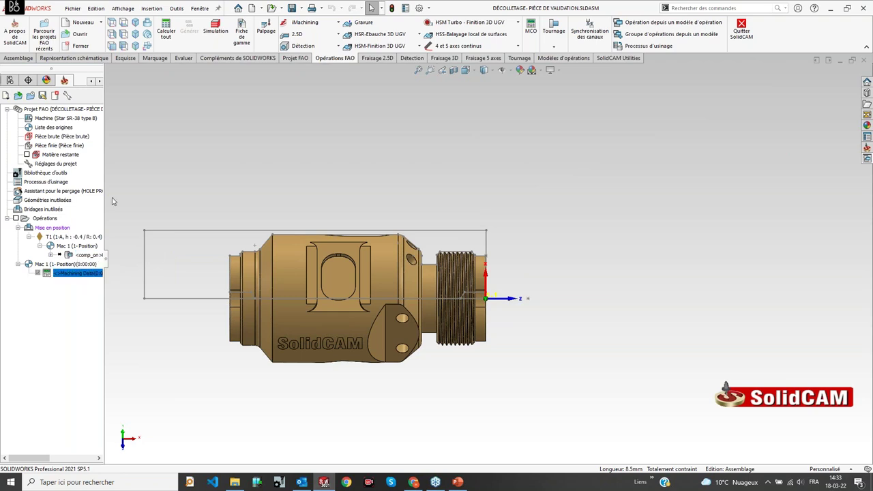
drag(103, 198, 223, 198)
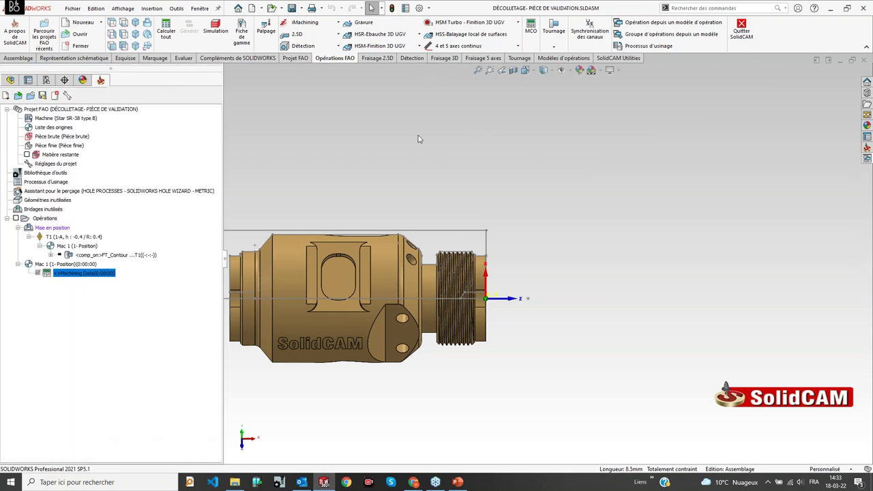
Step: Try again to reorder the facing operation and Machining Data, and recalculate the facing operation
click(127, 255)
click(116, 273)
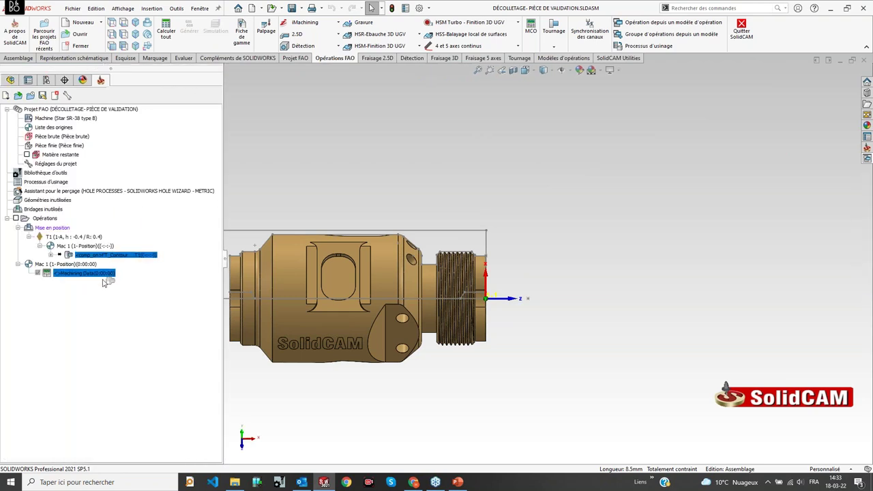
click(106, 276)
click(122, 256)
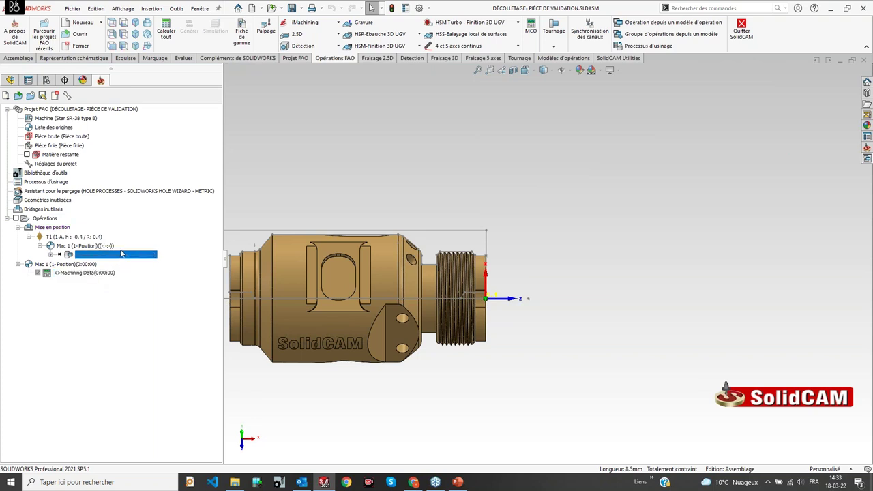
click(86, 237)
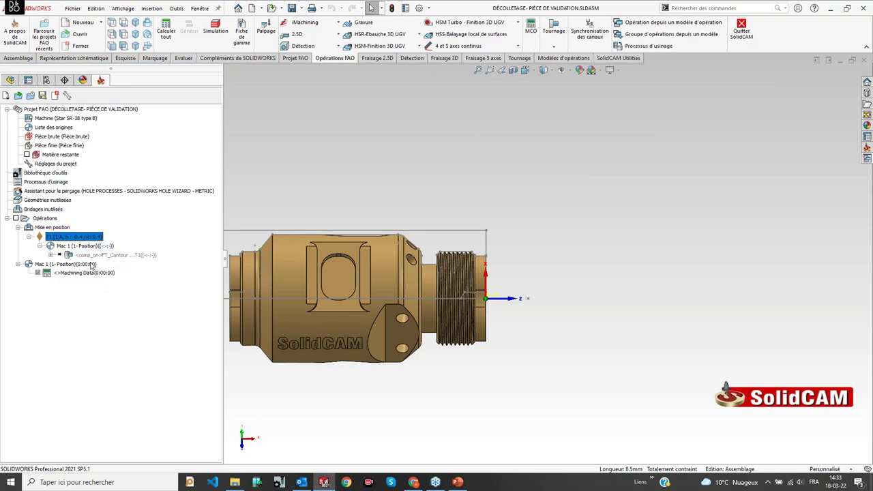
right_click(97, 257)
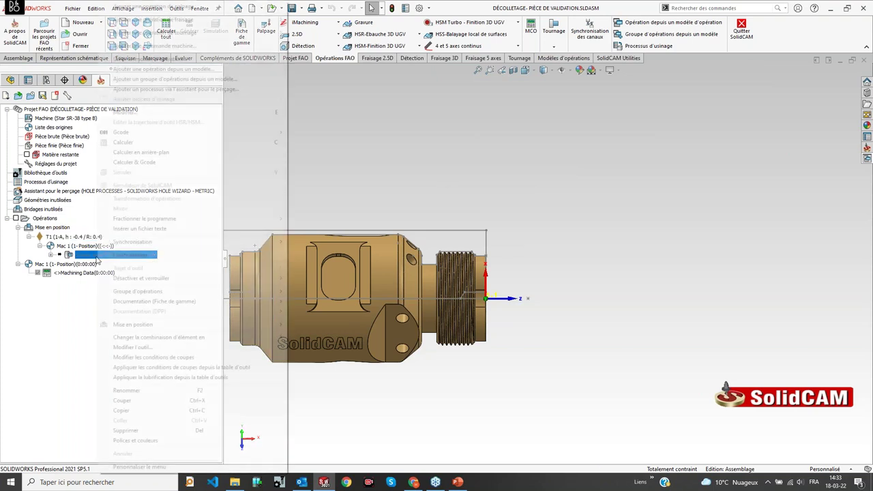
click(124, 143)
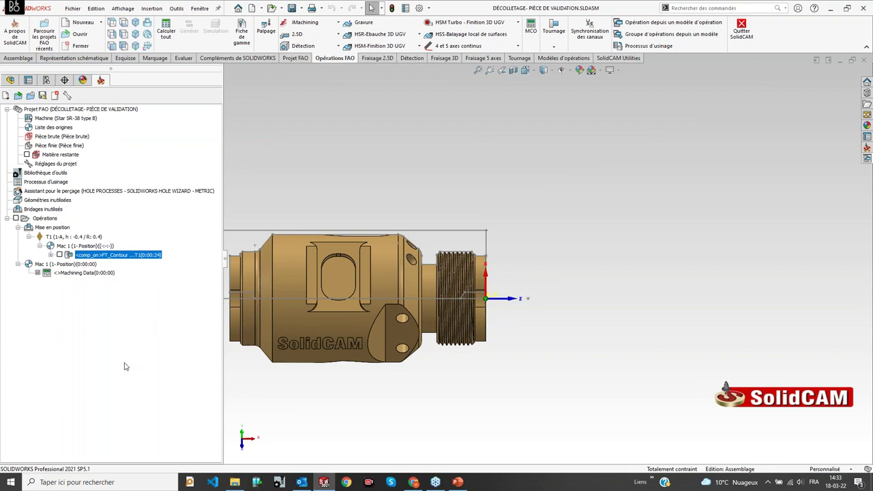
Step: Add a Contournage turning operation and select its geometry on the solid, from the part's front end face to the large central cylinder
click(554, 32)
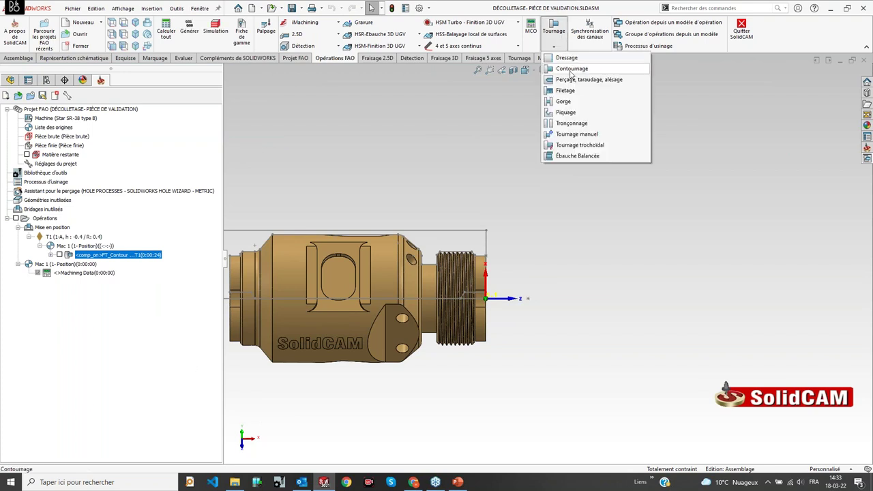
click(572, 69)
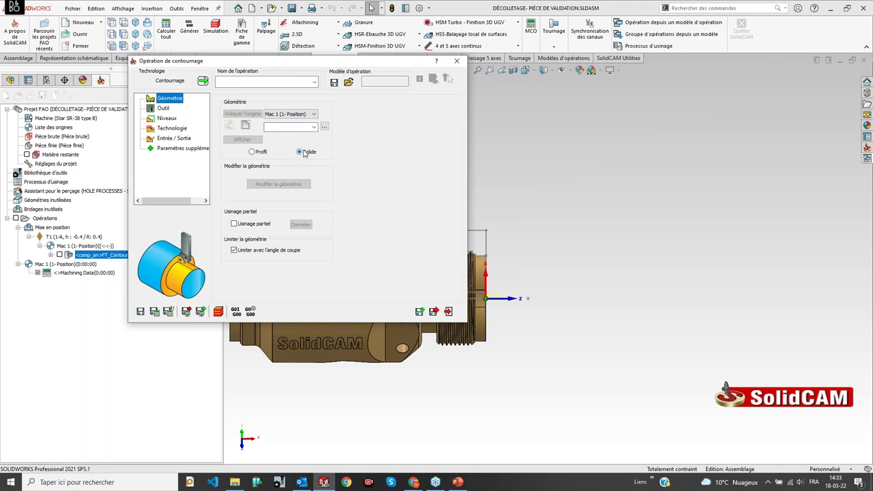
click(247, 127)
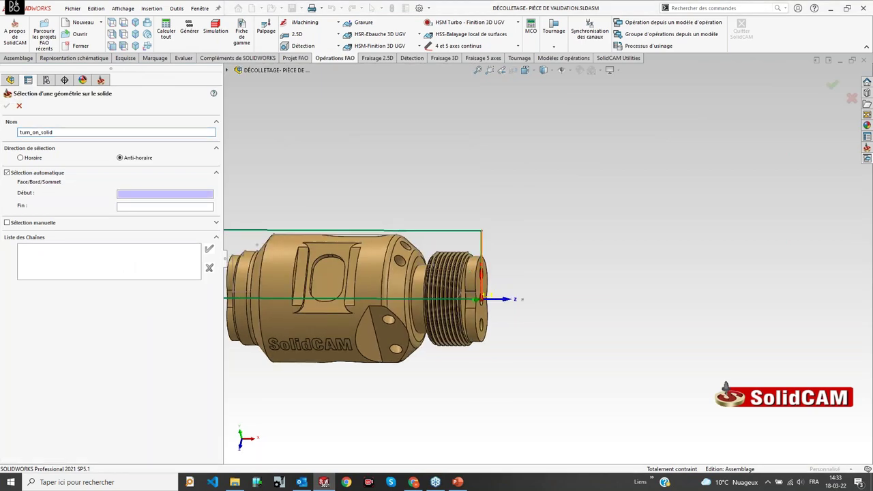
scroll(458, 263, down, 5)
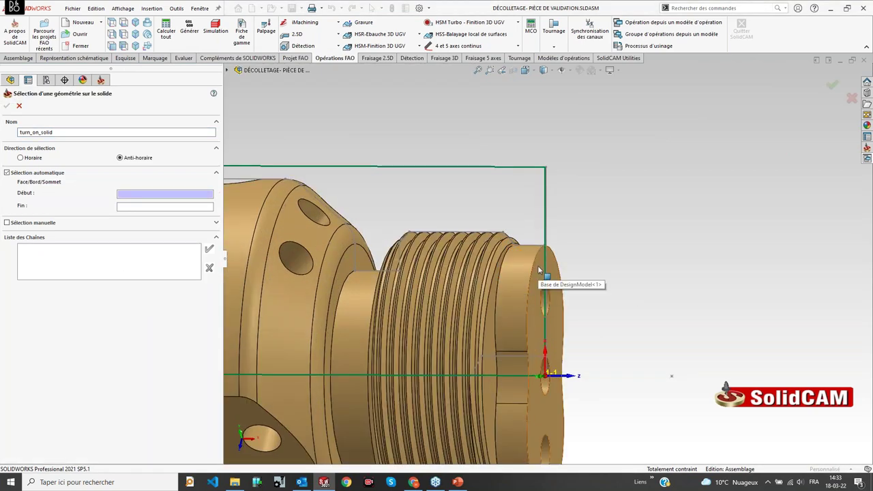
click(539, 270)
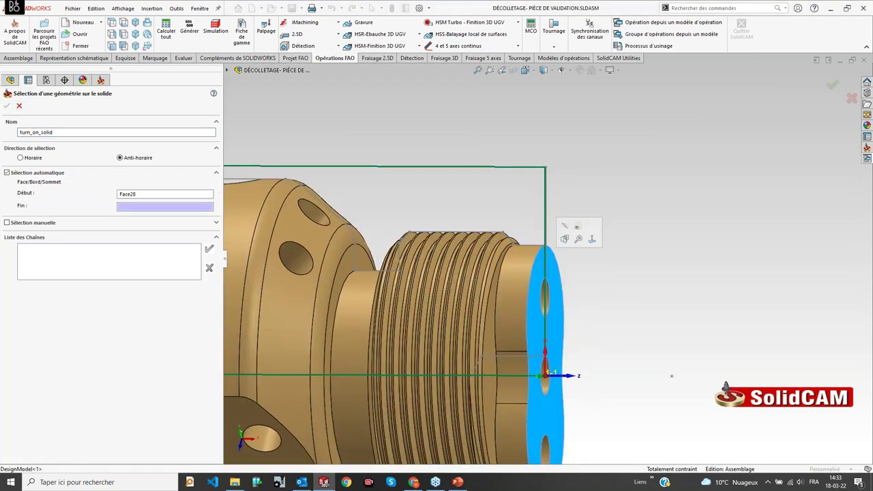
scroll(539, 270, up, 2)
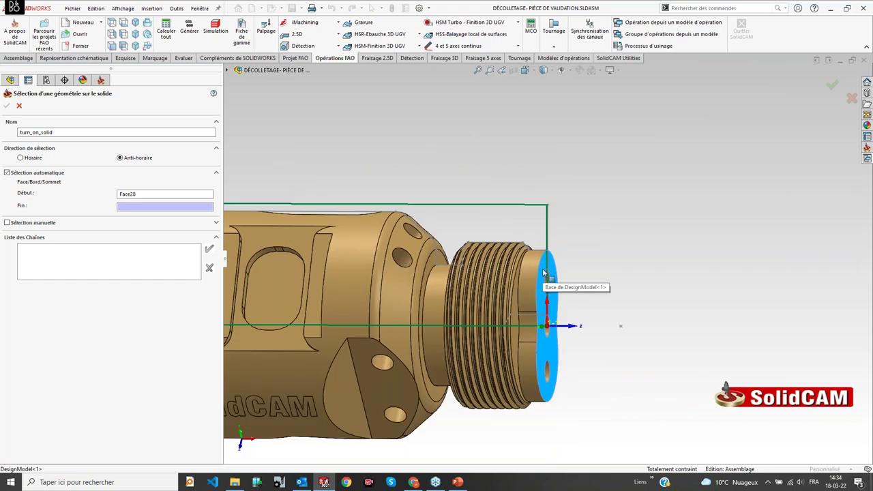
scroll(544, 273, up, 4)
scroll(469, 263, down, 3)
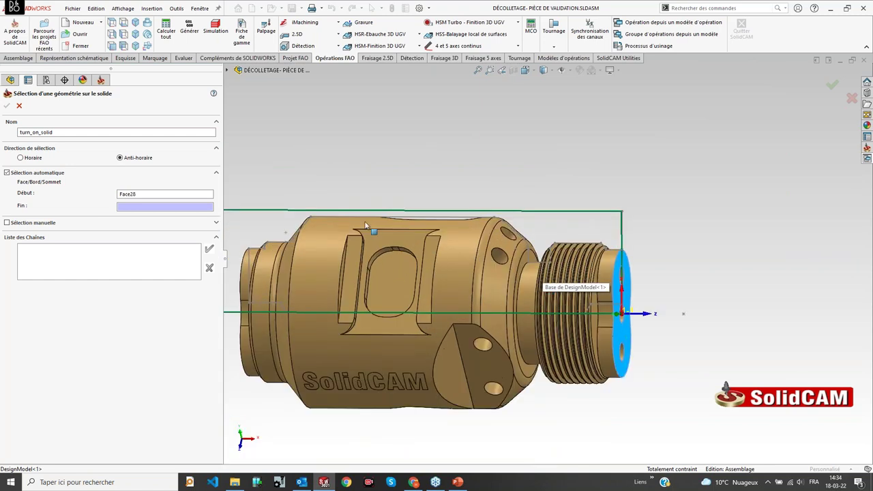
click(337, 227)
click(611, 274)
middle_drag(698, 304, 714, 298)
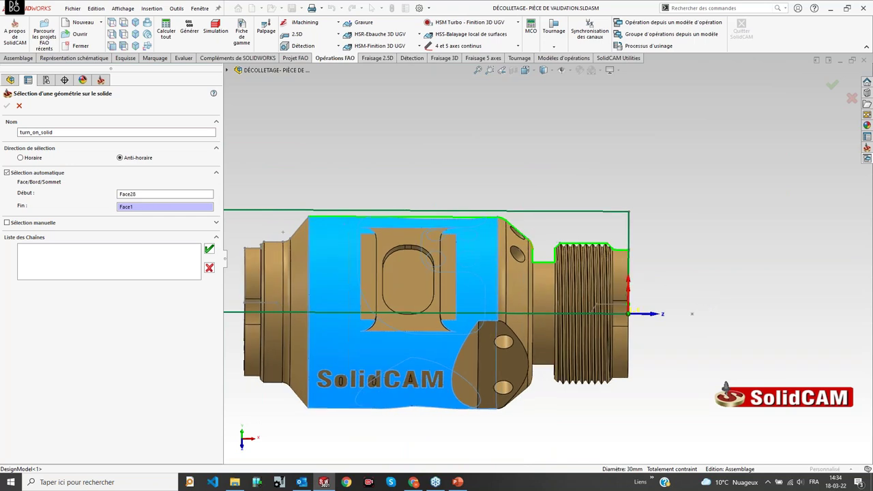
Step: Change the chain's start to the short cylindrical face at the part's front end and accept the turn_on_solid geometry
click(153, 194)
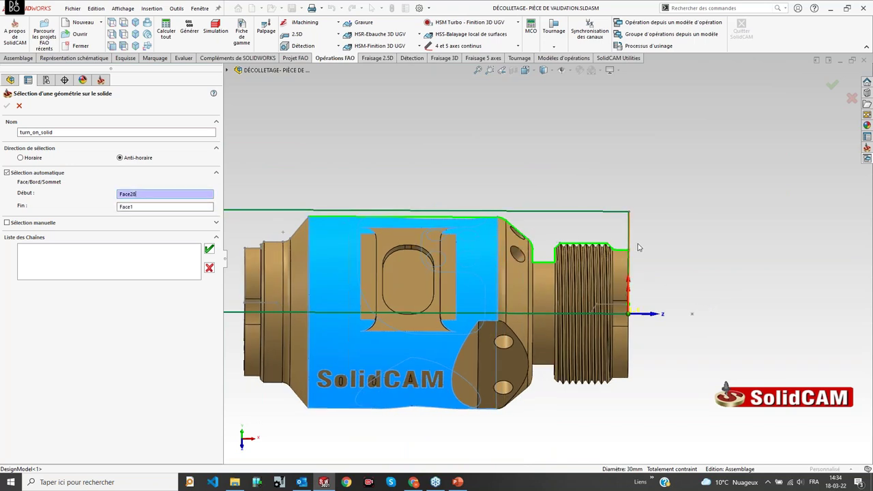
scroll(640, 247, down, 5)
click(570, 280)
scroll(556, 290, up, 5)
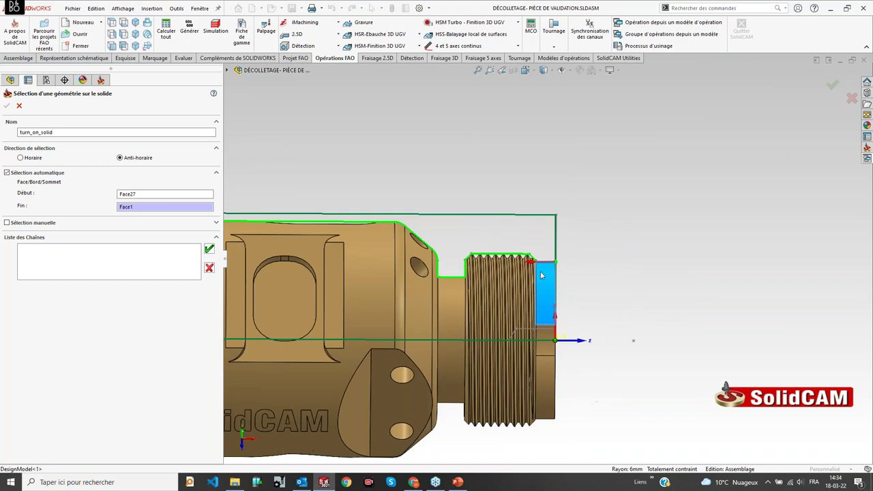
click(209, 249)
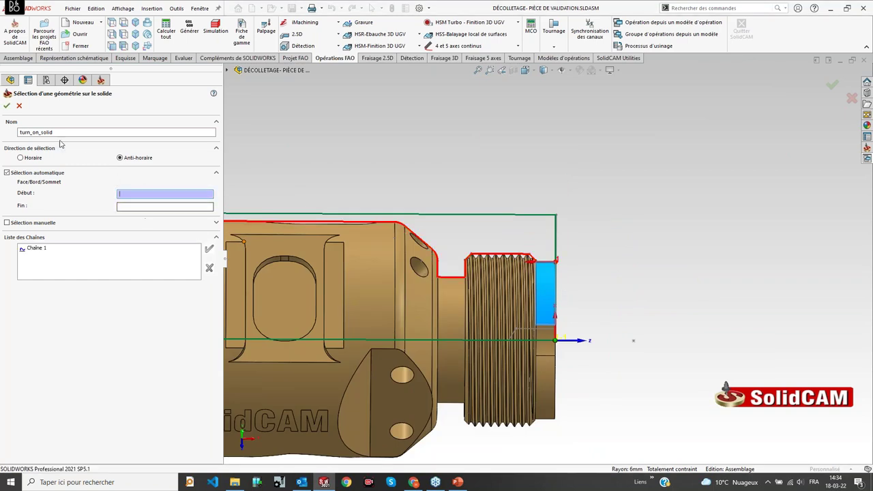
click(7, 106)
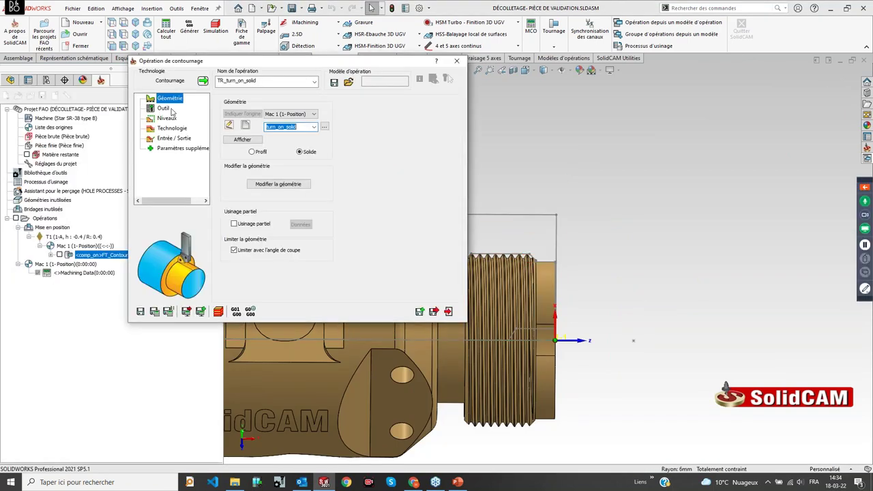
Step: Assign external turning tool 1 to the contour operation and check its feed and spindle data
click(166, 109)
click(277, 251)
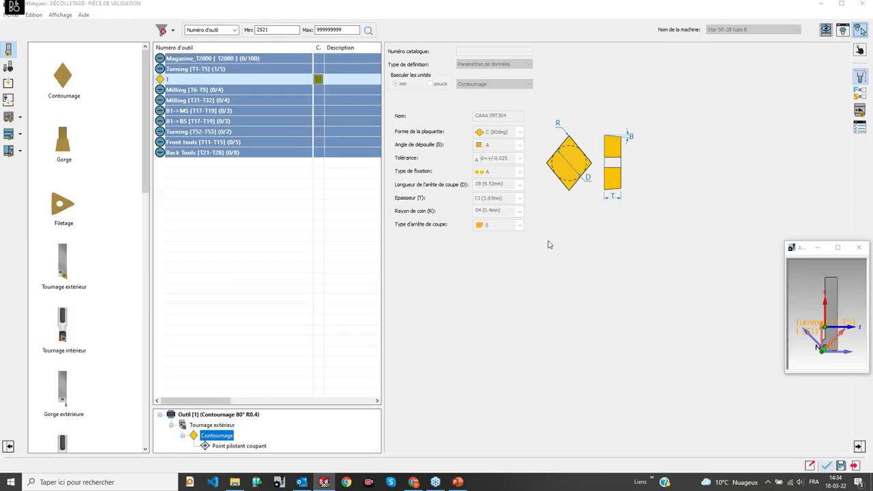
key(Return)
click(242, 106)
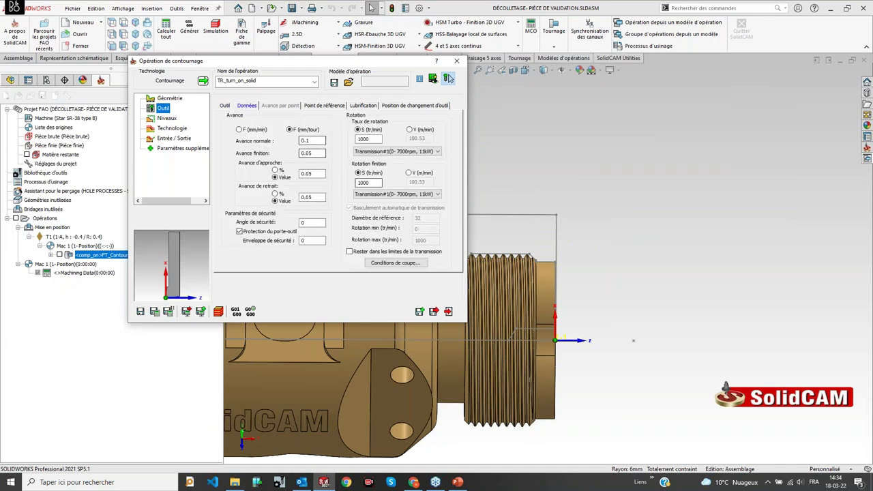
click(225, 106)
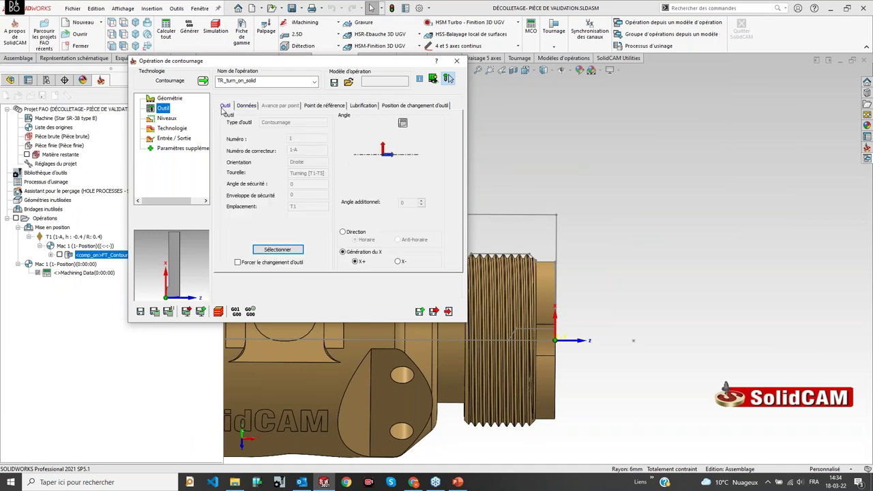
Step: Use Lisse roughing with an equal step-down of 1 and ZX_ABS allowances of 0.6 in X and 0.2 in Z, and launch the operation's simulation
click(171, 129)
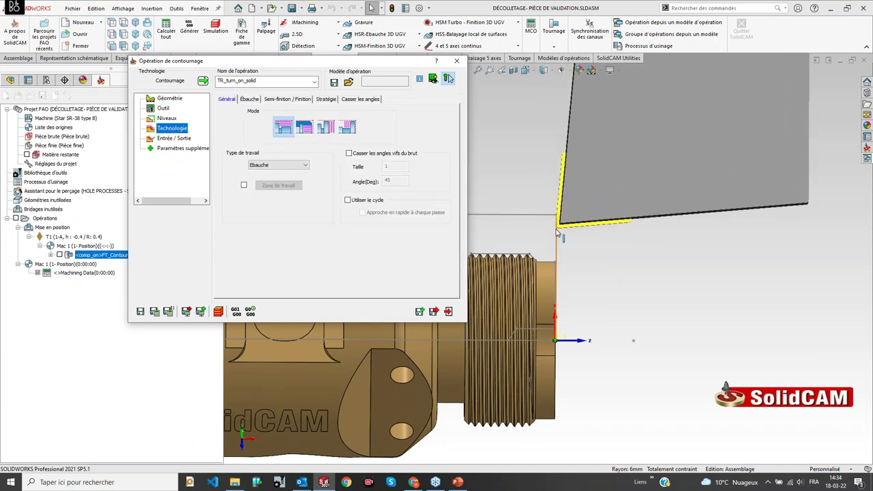
ctrl+middle_drag(562, 228, 705, 214)
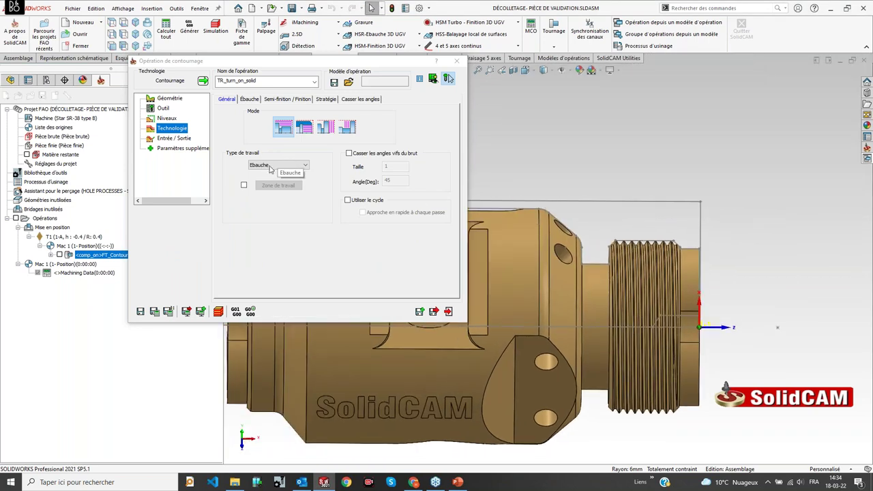
click(250, 99)
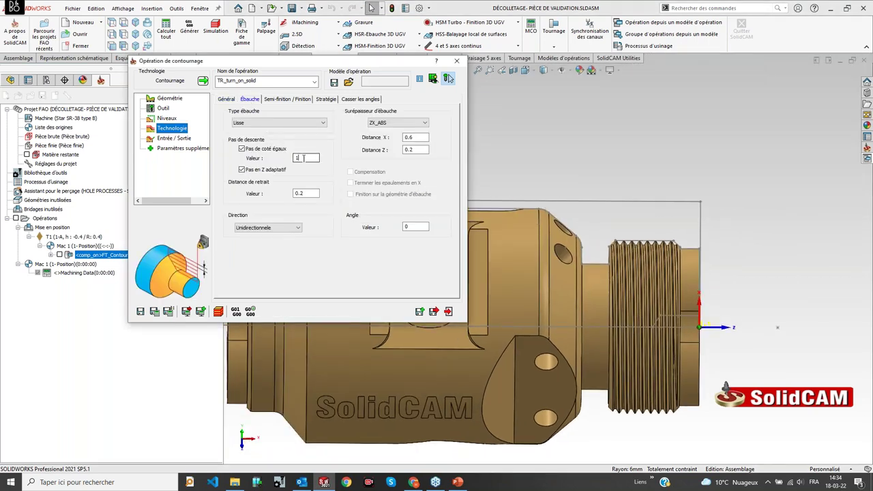
click(415, 137)
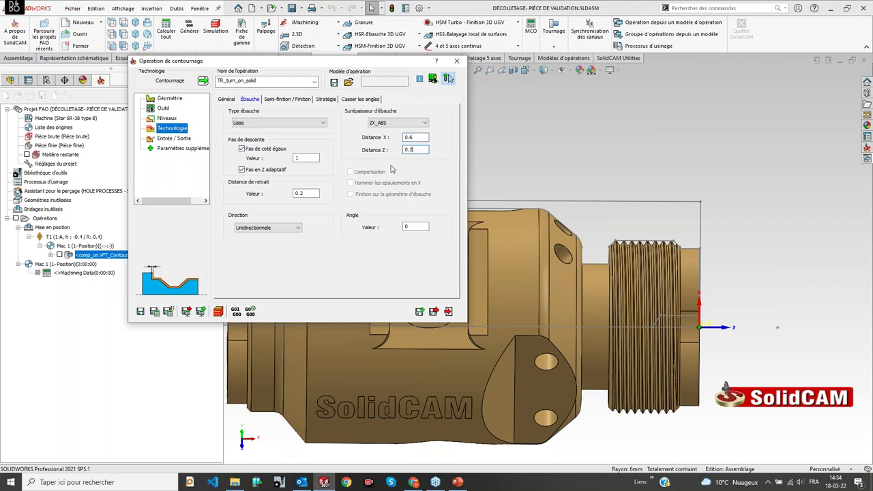
click(219, 312)
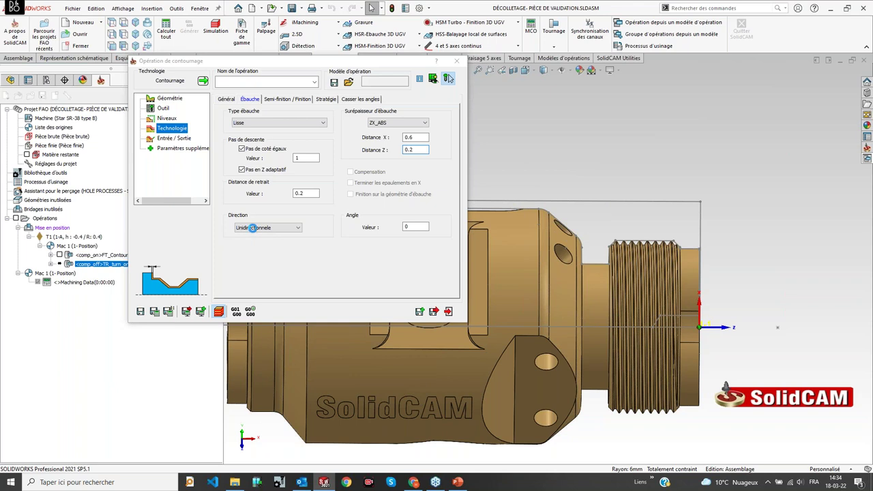
Step: Play the contour roughing simulation in Filaire mode and in Tournage mode to examine the material left on the part
click(156, 202)
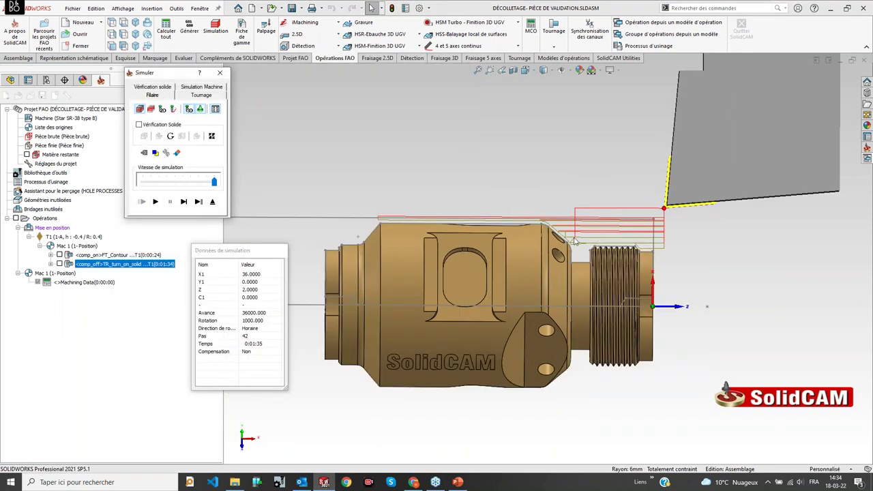
click(194, 111)
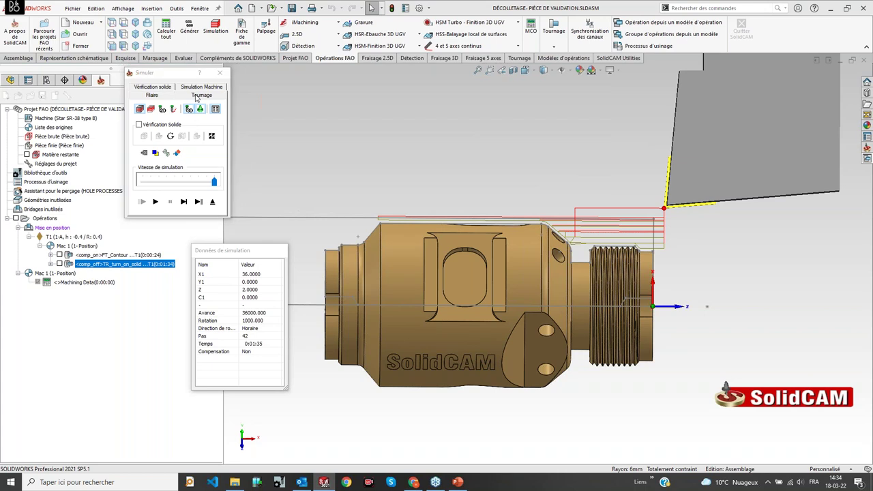
click(156, 203)
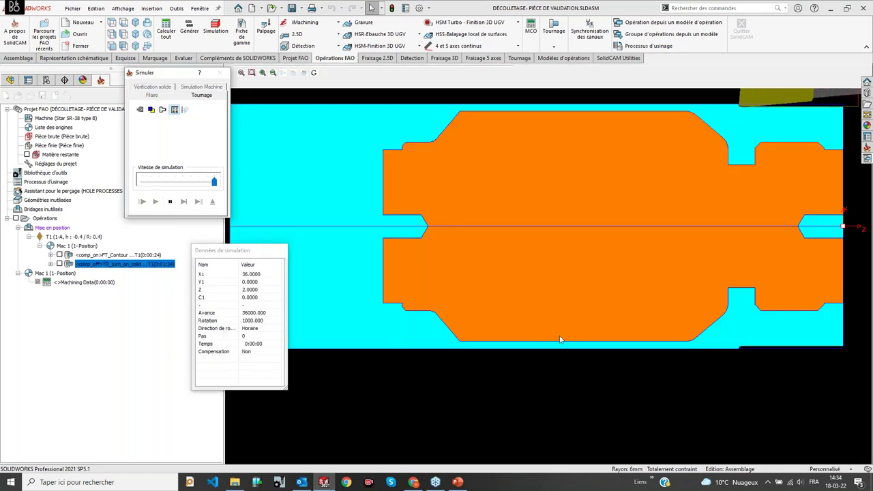
click(560, 349)
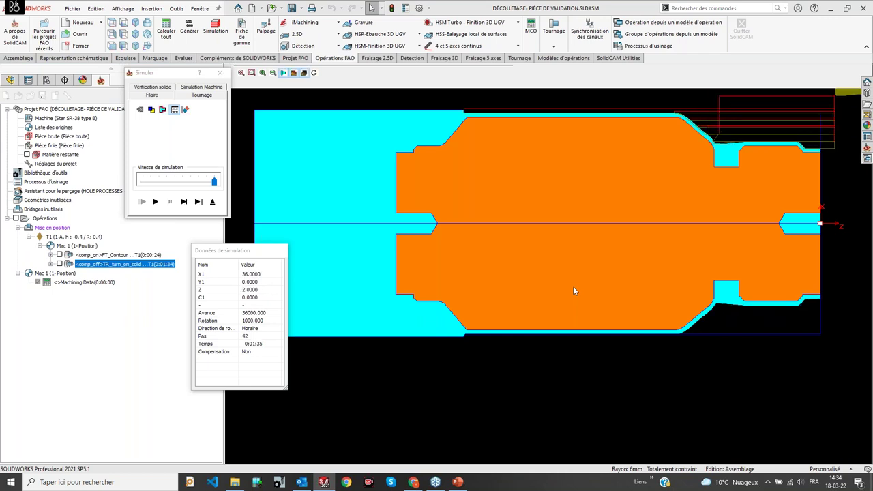
Step: Examine the roughing passes and the material left near the part's front groove, and leave the simulation
scroll(711, 154, down, 3)
middle_drag(755, 154, 679, 226)
scroll(721, 193, up, 3)
scroll(743, 206, down, 1)
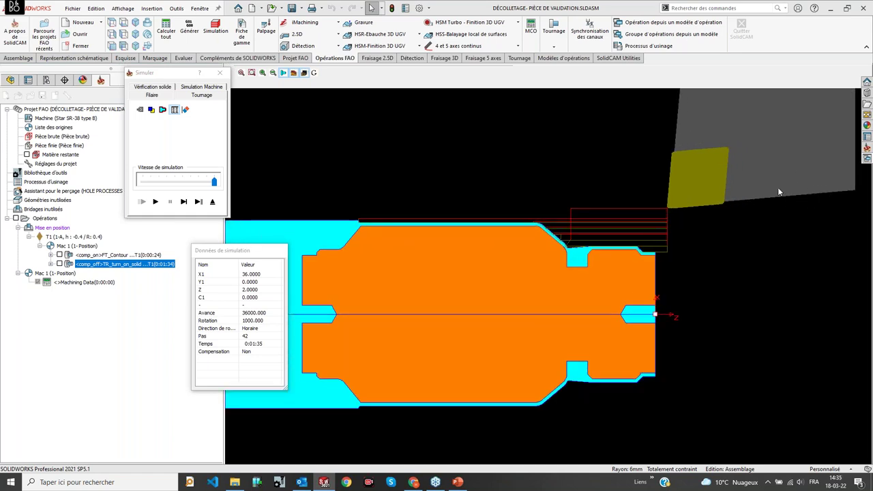
scroll(581, 248, up, 1)
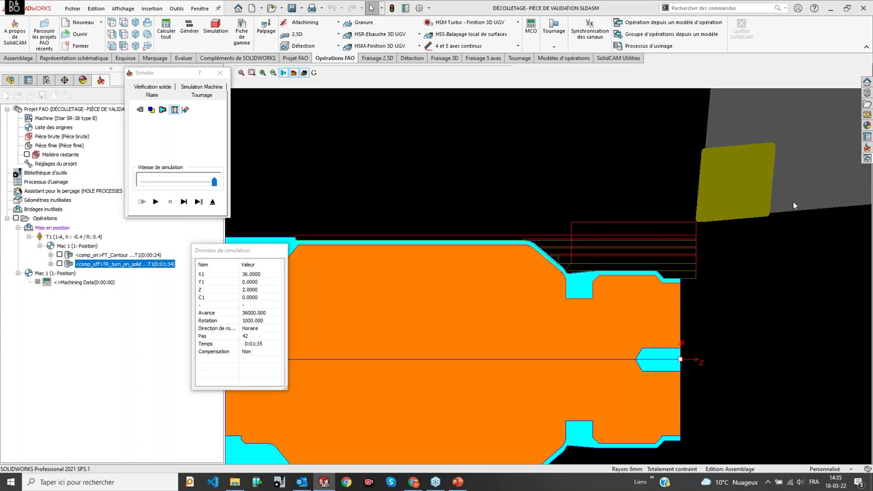
scroll(774, 238, down, 1)
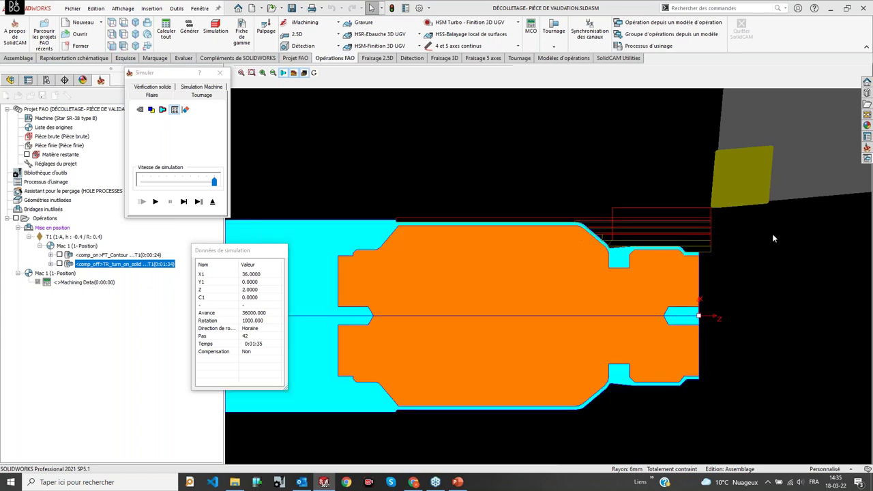
click(212, 202)
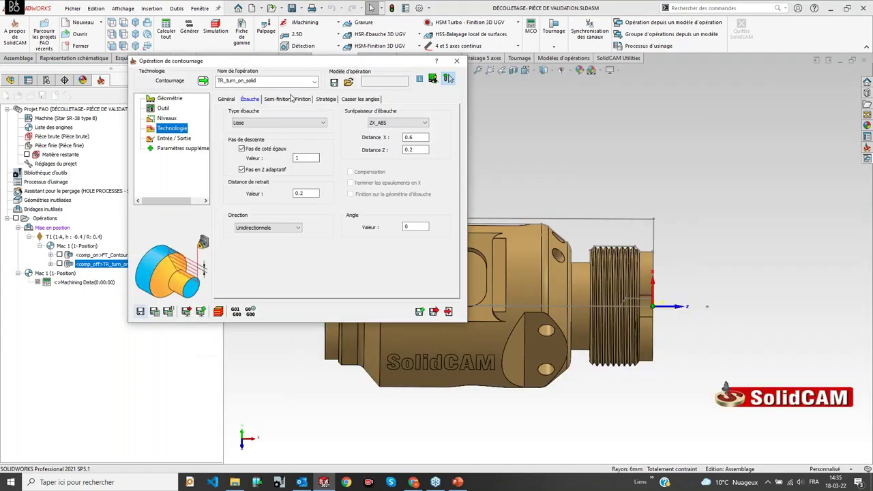
Step: Set the contour operation's groove strategy to Ne pas tomber and replay the Tournage simulation to check the roughing passes
click(326, 99)
click(363, 181)
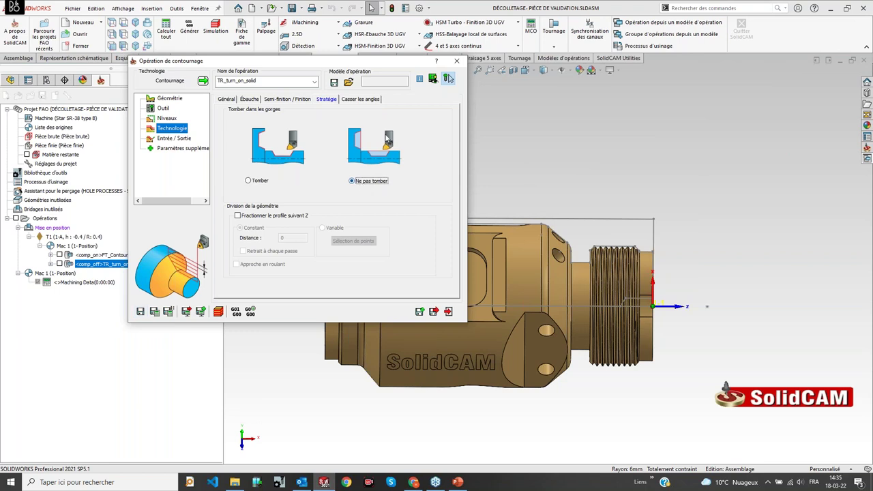
click(219, 311)
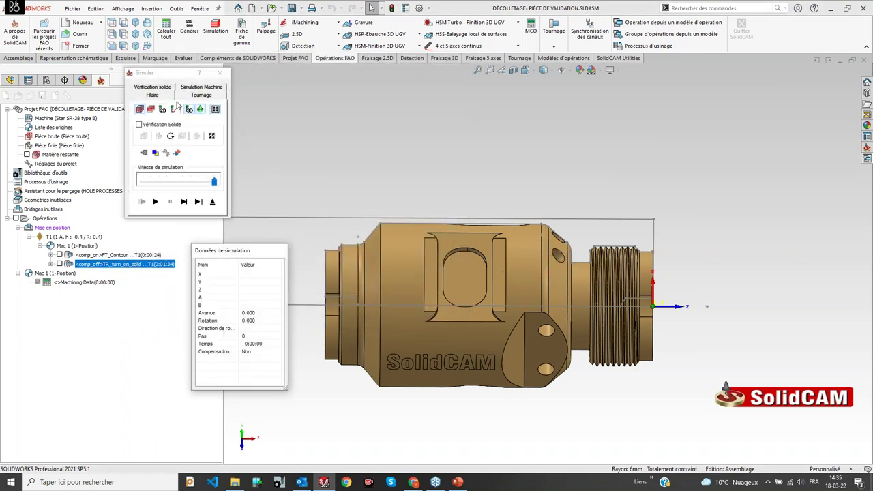
click(156, 202)
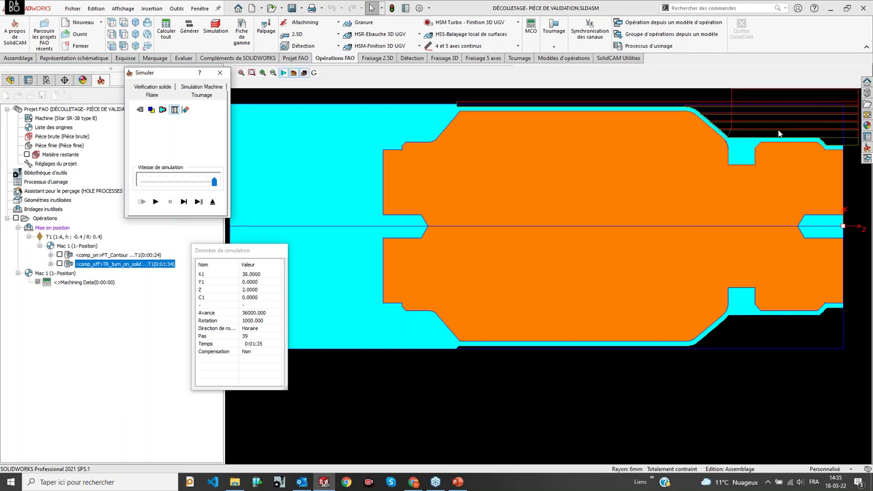
scroll(775, 136, up, 3)
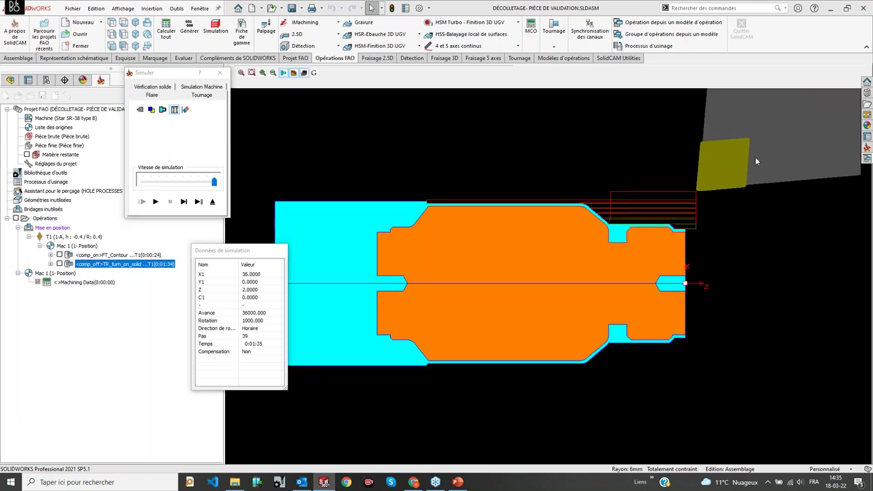
scroll(757, 163, up, 2)
scroll(745, 167, down, 3)
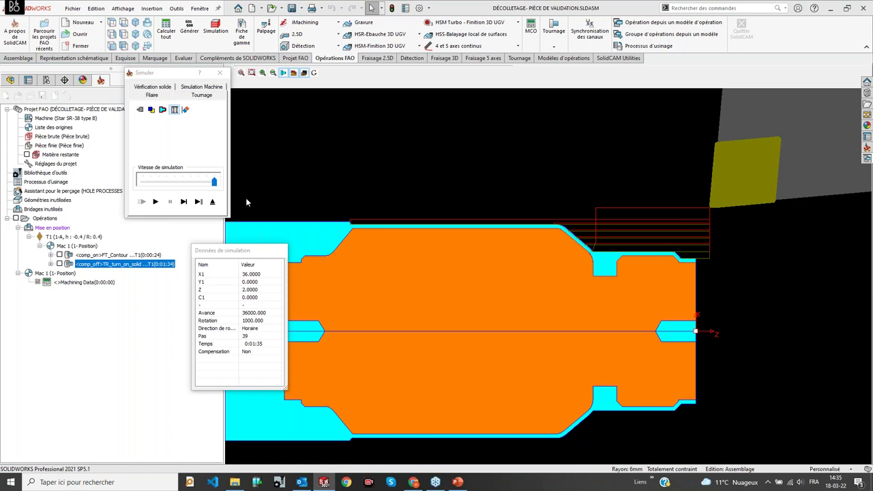
click(212, 201)
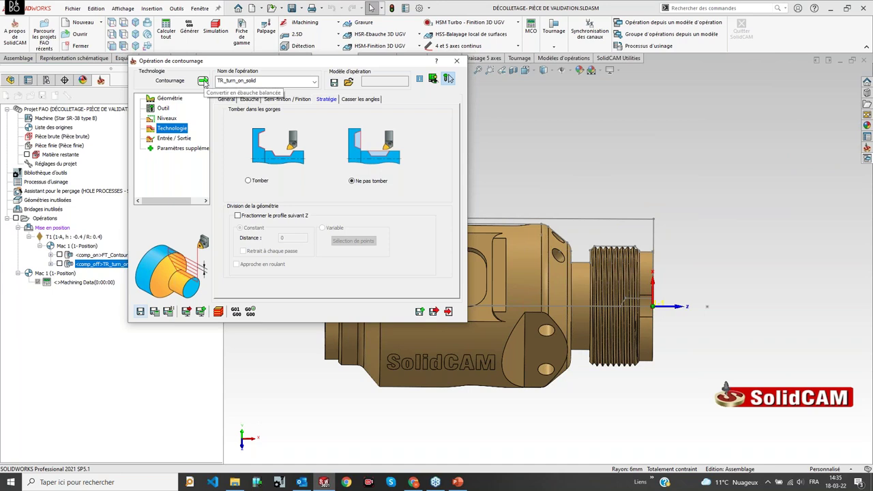
Step: Convert the TR_turn_on_solid contour operation to balanced roughing and open the tool library from its tool settings
click(205, 83)
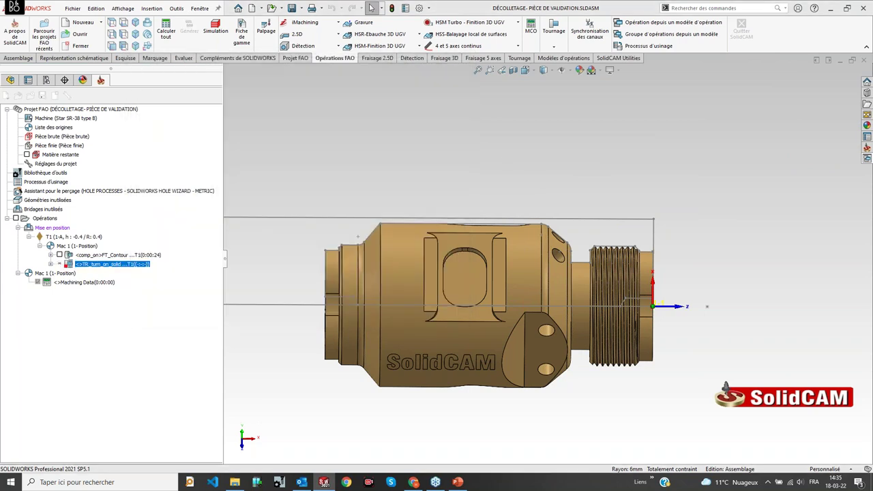
click(183, 118)
click(278, 249)
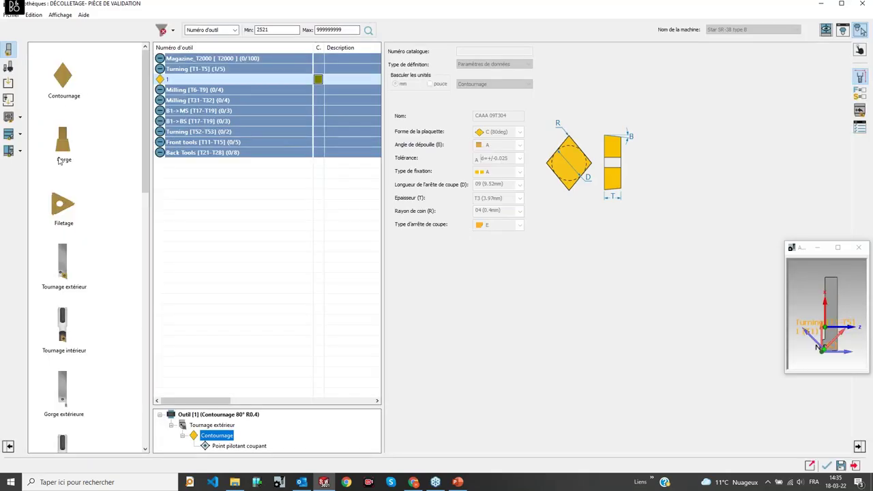
Step: Show the machine preview and examine the Turning stations T1-T5 and T52-T53
click(63, 263)
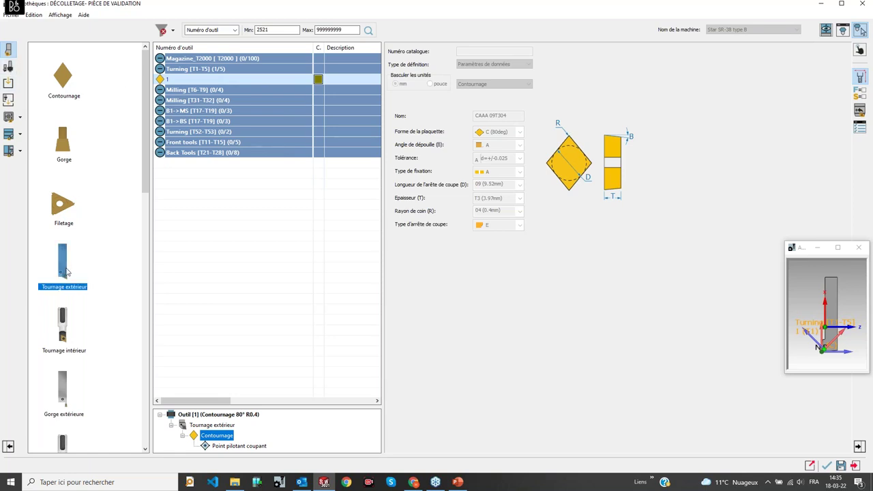
click(843, 31)
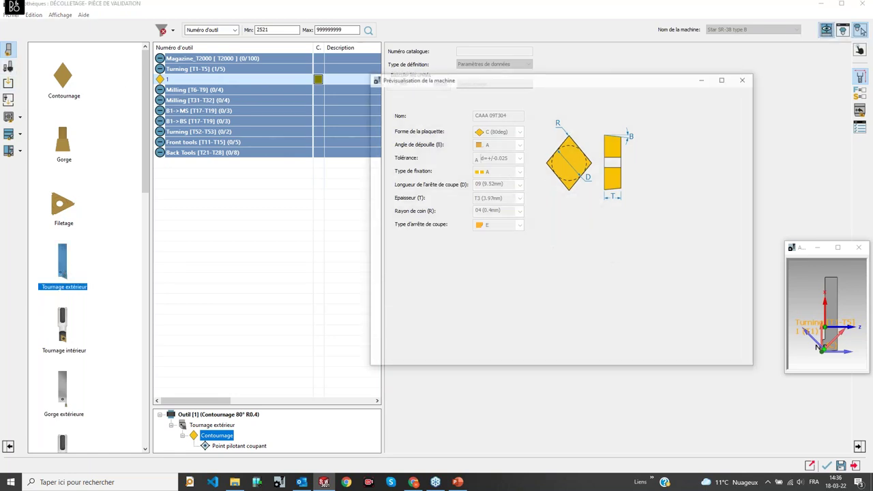
scroll(575, 205, up, 5)
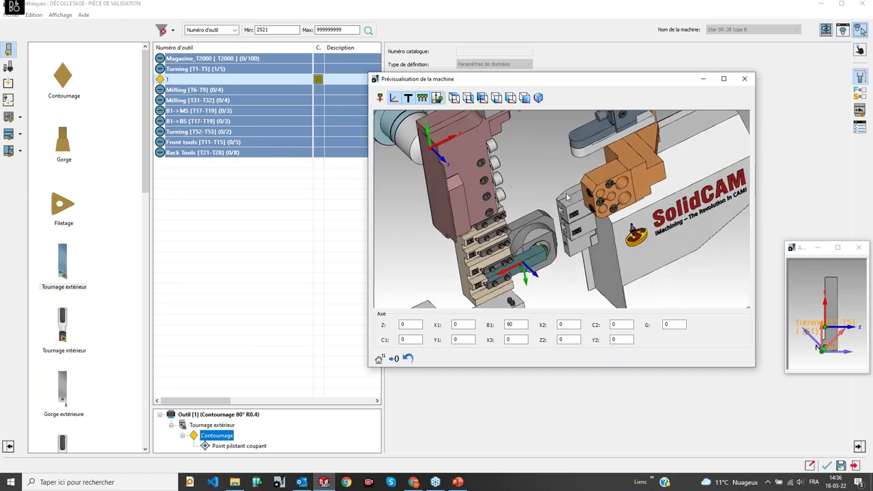
scroll(568, 208, up, 3)
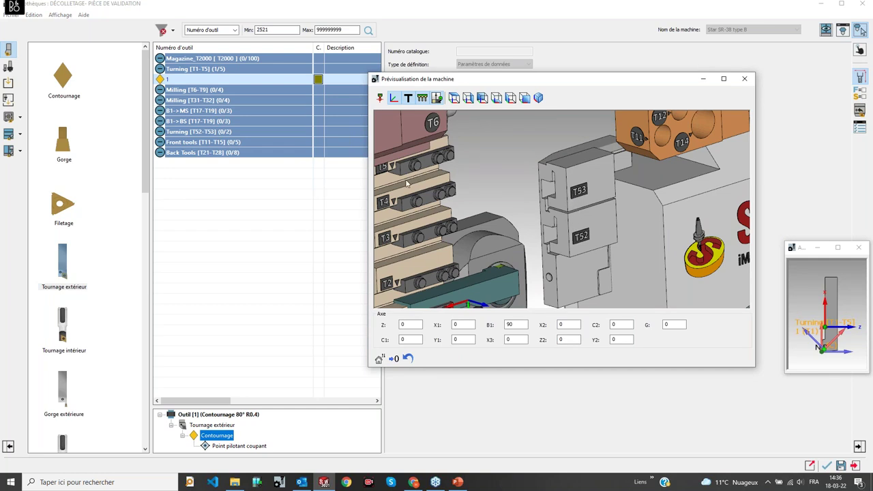
Step: Add a second Tournage extérieur tool to the library and mount it on the Turning [T52-T53] station
click(60, 275)
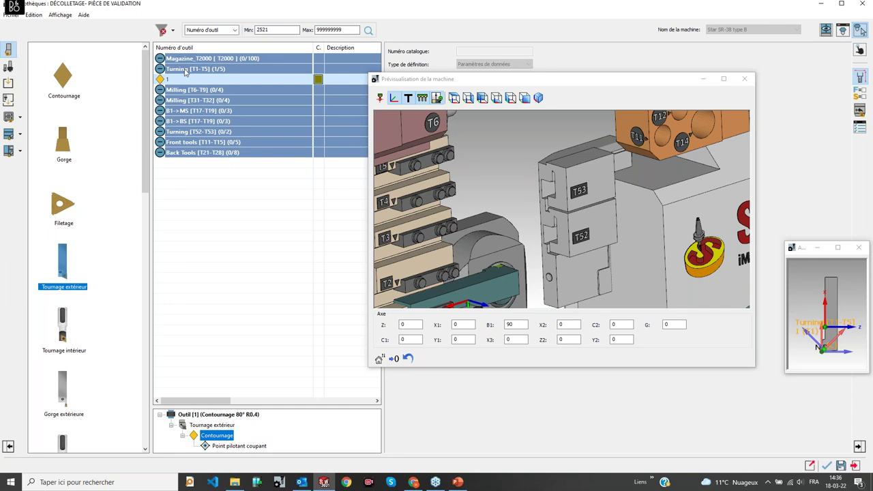
right_click(188, 66)
click(209, 176)
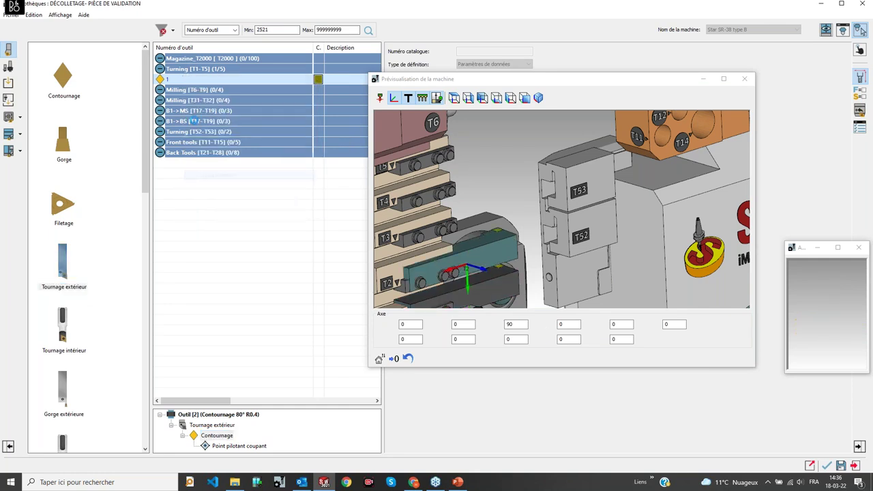
drag(182, 89, 206, 144)
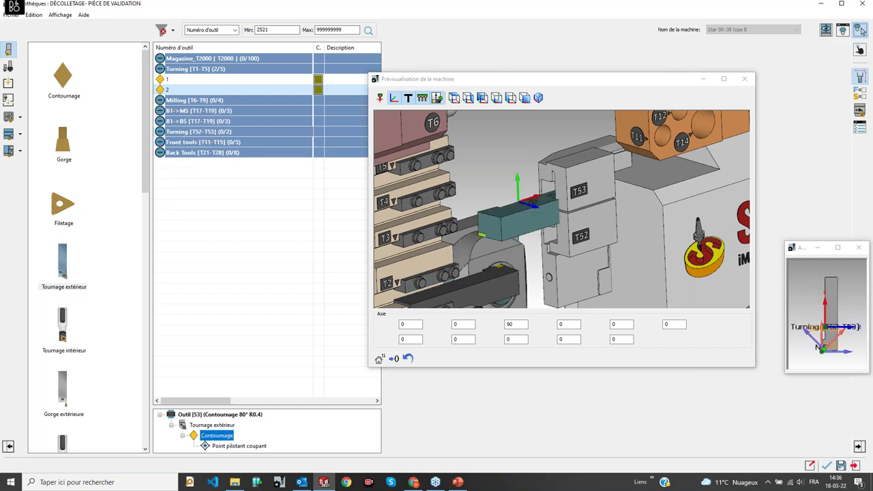
click(561, 209)
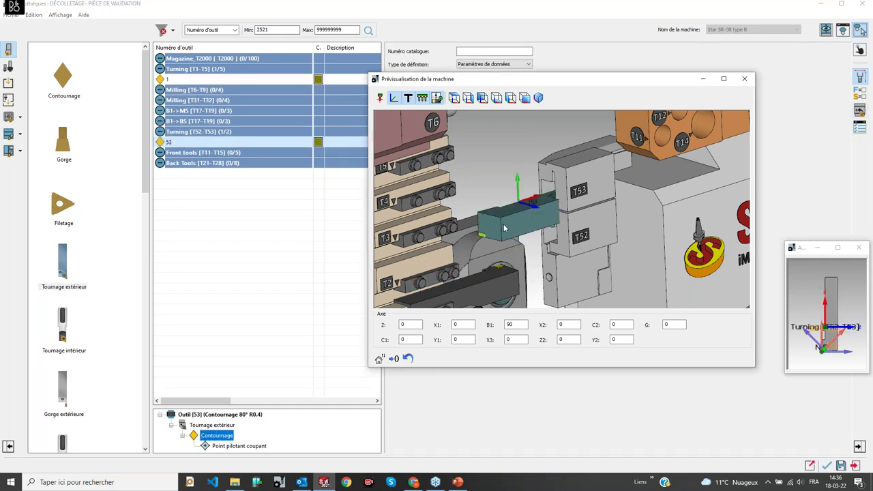
Step: Examine the new tool in the machine preview and remount it on position T52 of the Turning [T52-T53] station
scroll(503, 232, down, 4)
scroll(536, 237, up, 5)
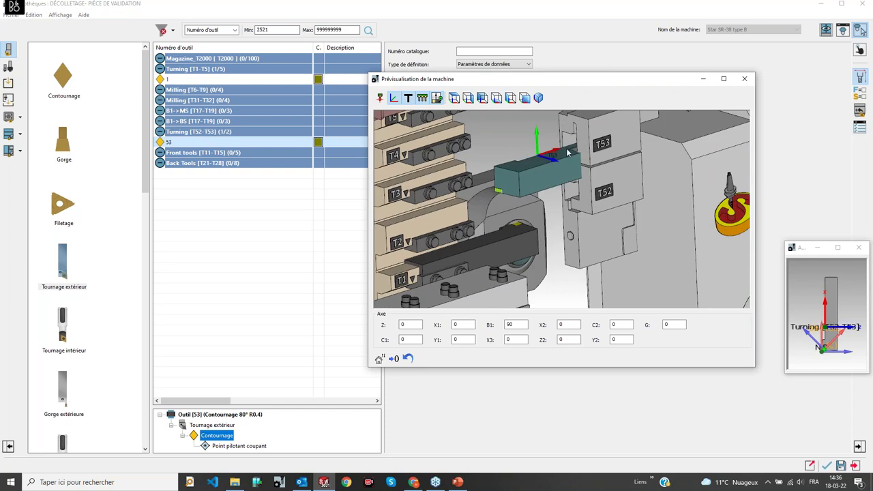
scroll(421, 189, up, 3)
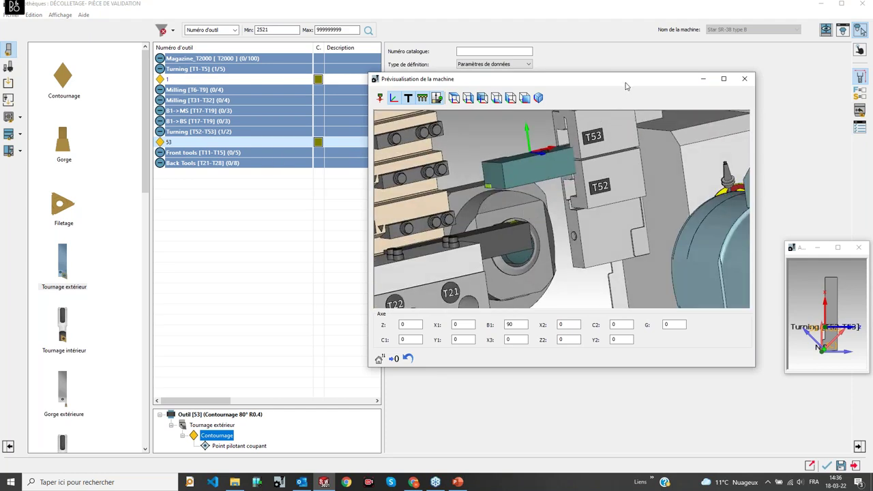
drag(627, 85, 679, 229)
click(860, 53)
click(490, 144)
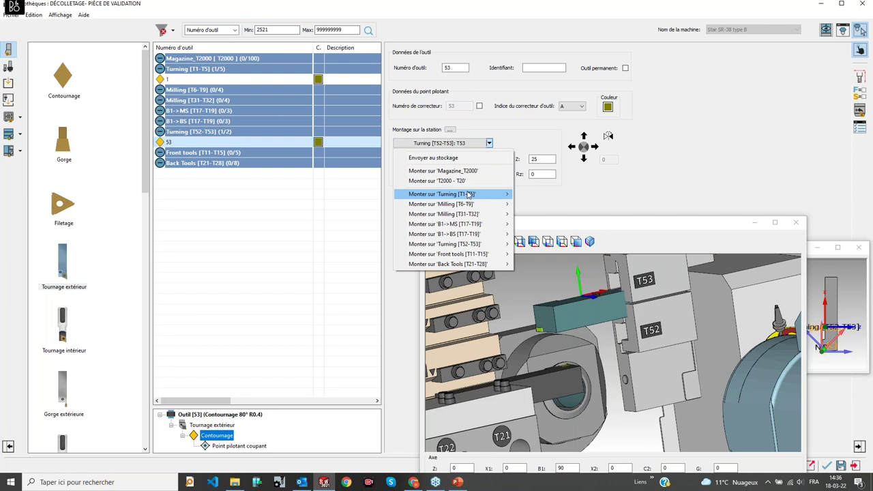
mouse_move(466, 227)
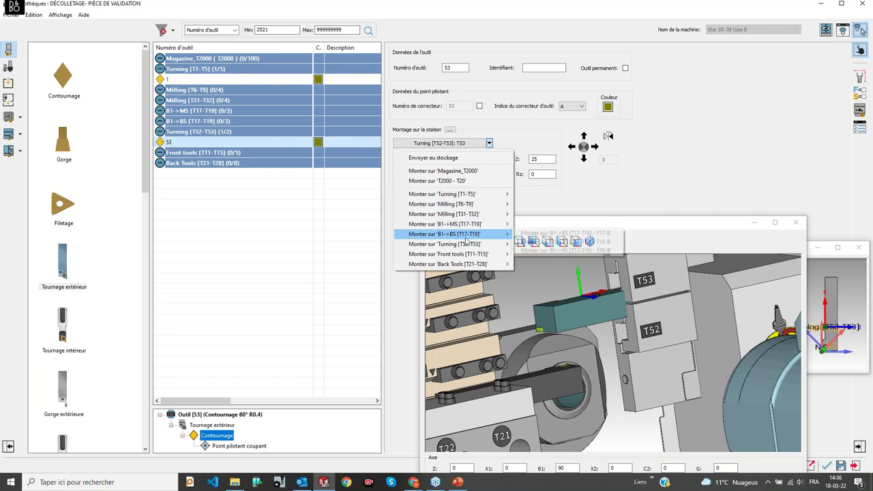
mouse_move(478, 245)
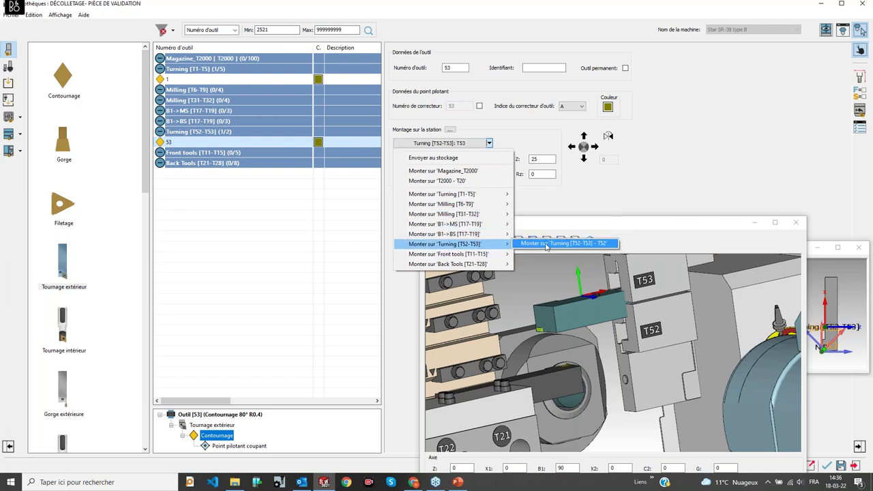
click(551, 243)
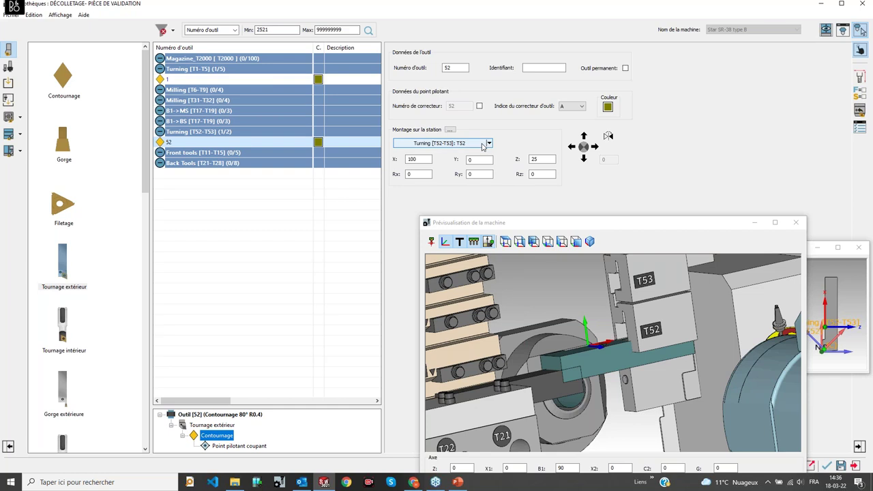
Step: Set the station mounting Z value of tool 52 to 60
scroll(623, 330, down, 2)
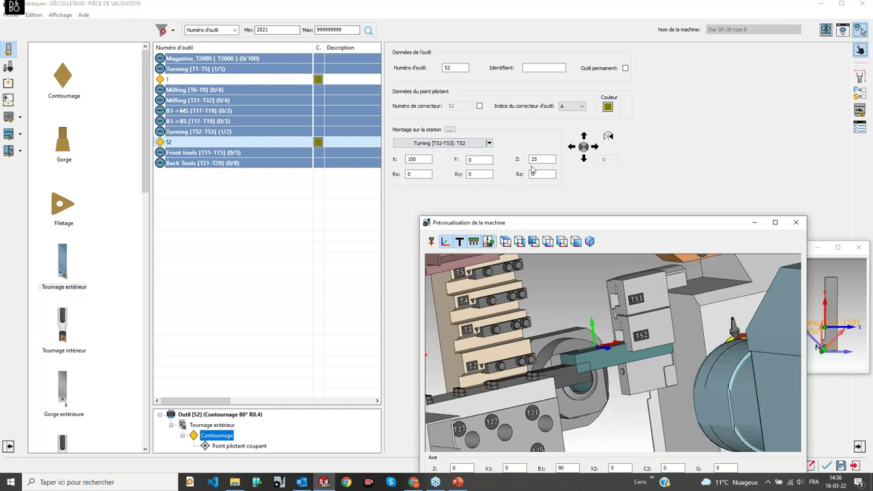
click(536, 159)
scroll(536, 160, down, 1)
scroll(540, 160, up, 10)
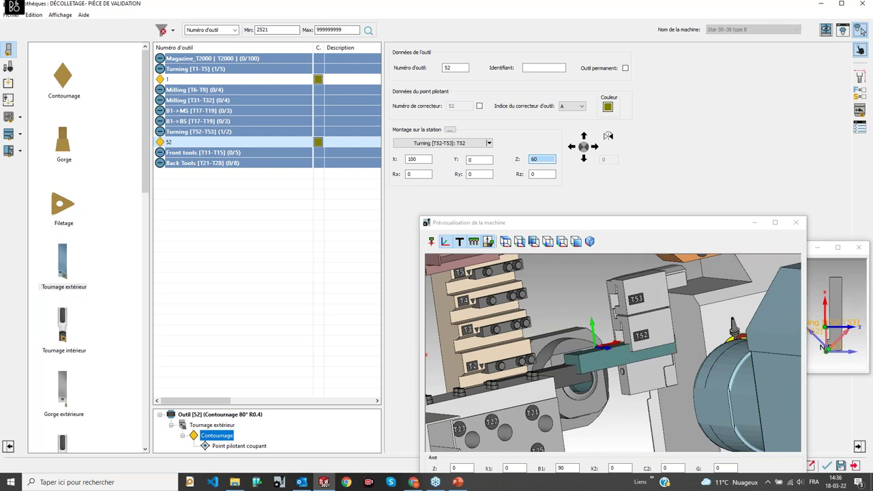
Step: Try mounting tool 52 on station T52 with Z offsets of 60 and 100
text(60)
click(543, 174)
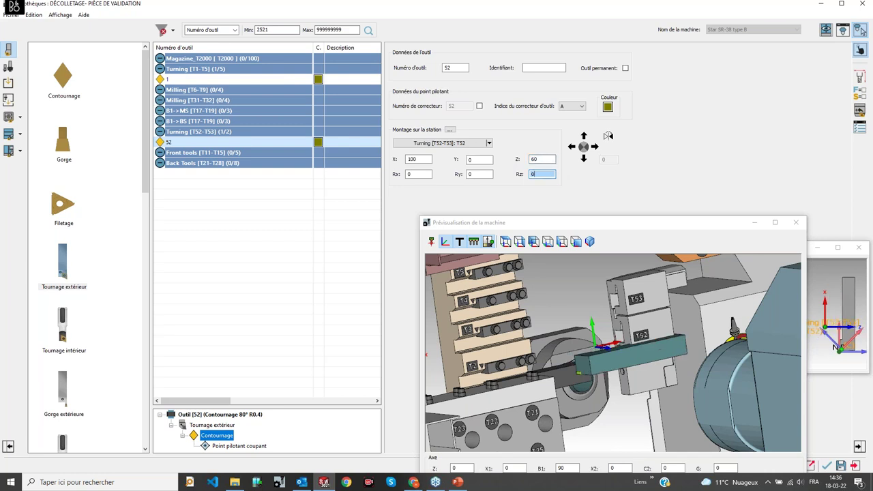
click(541, 158)
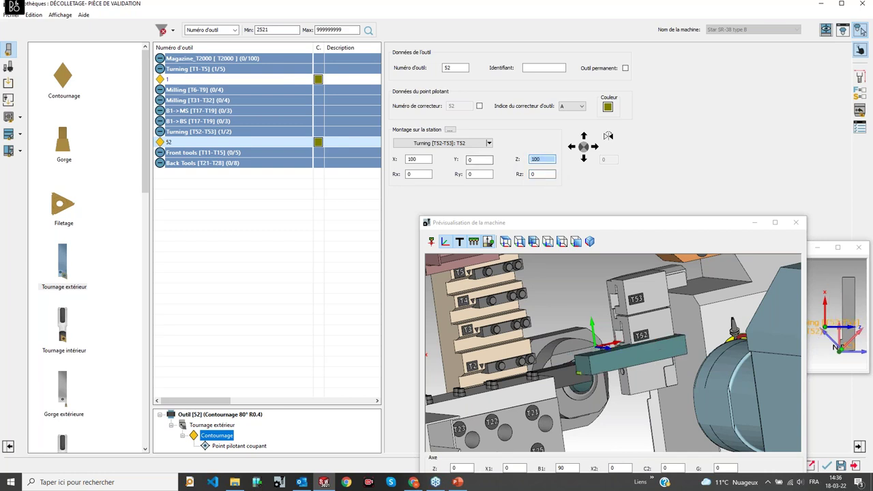
click(541, 175)
middle_drag(616, 354, 619, 389)
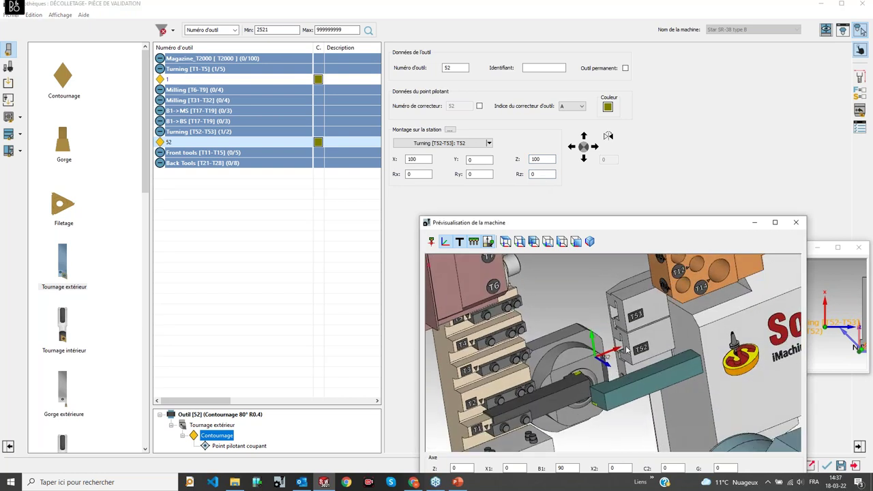
Step: Mount tool 52 on station T52 with offsets Z 25 and X 150, and accept it as the follower tool
click(544, 158)
text(25)
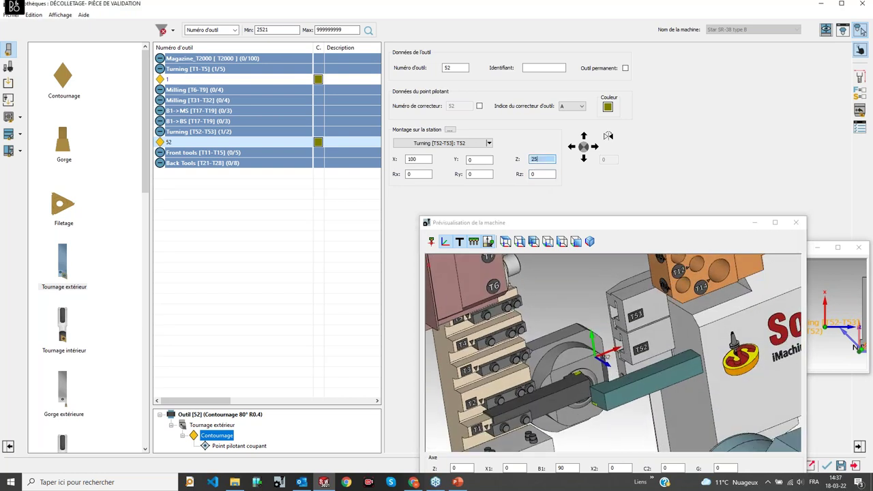
click(537, 174)
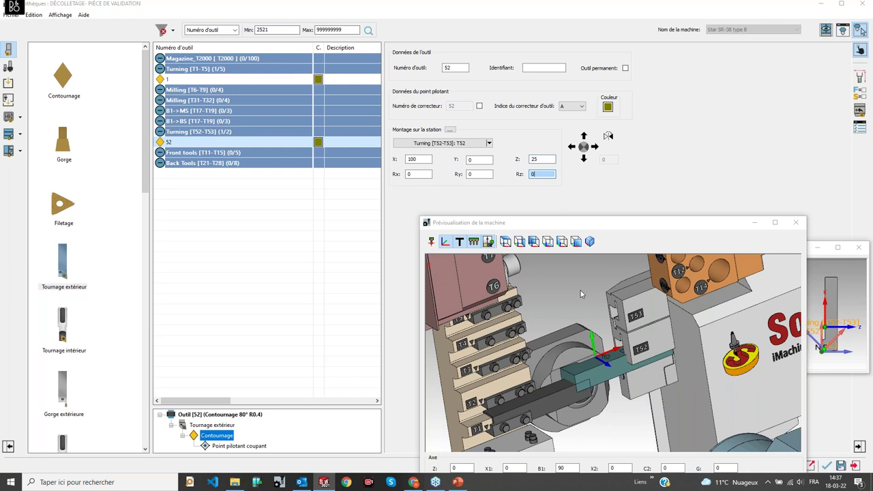
click(424, 159)
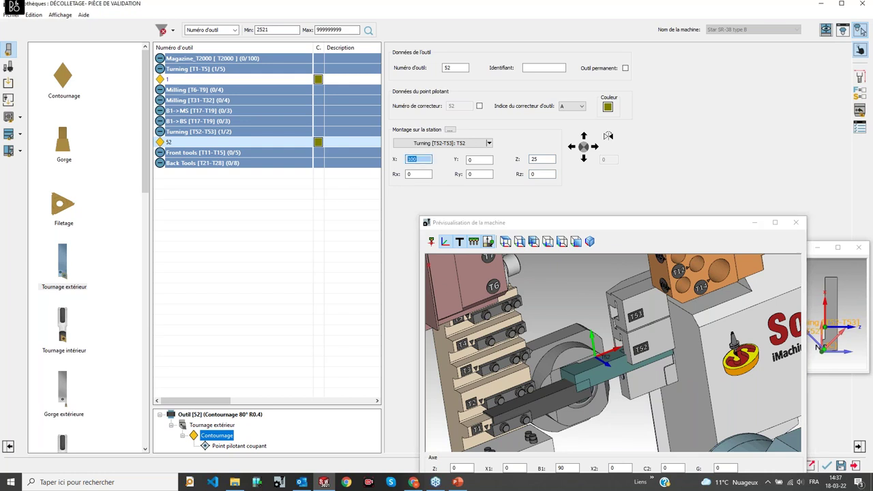
text(50)
key(Return)
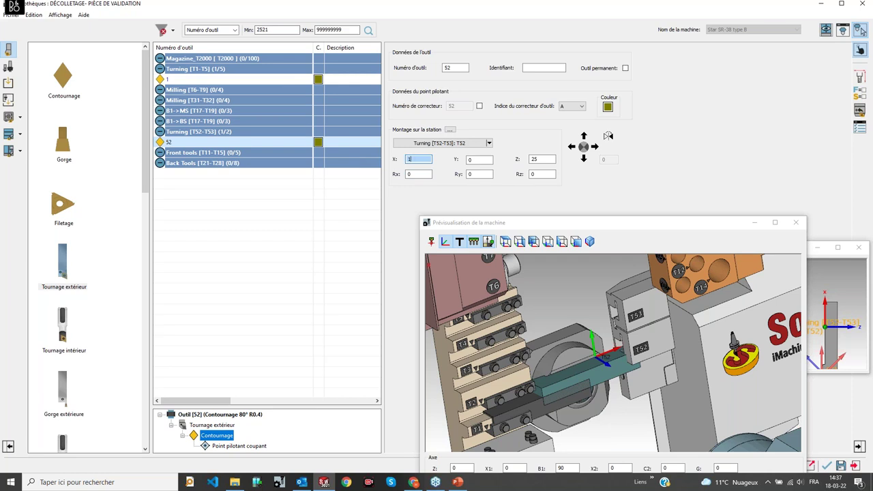
click(417, 175)
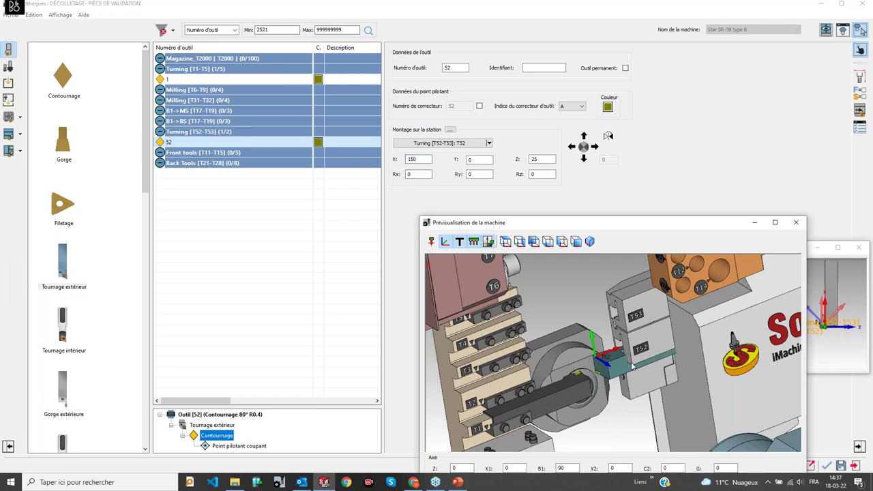
click(828, 466)
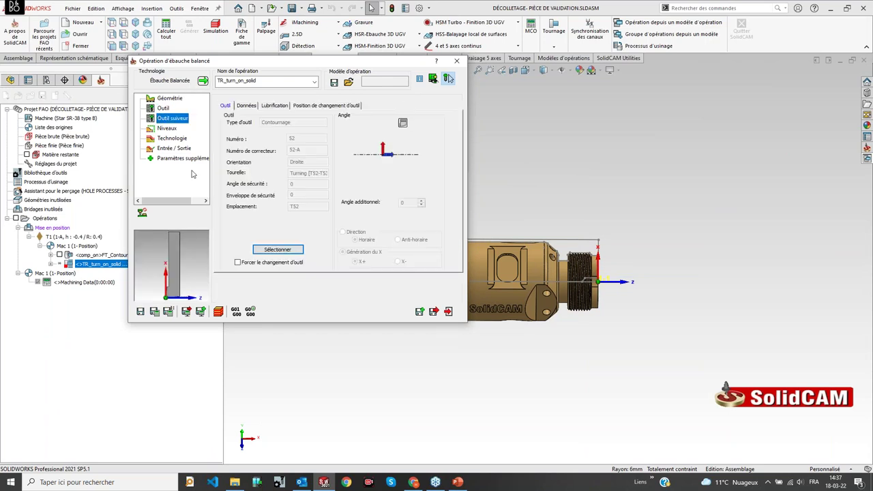
Step: Calculate the balanced roughing operation TR_turn_on_solid, simulate its toolpath with both tools, and exit the simulation
click(219, 312)
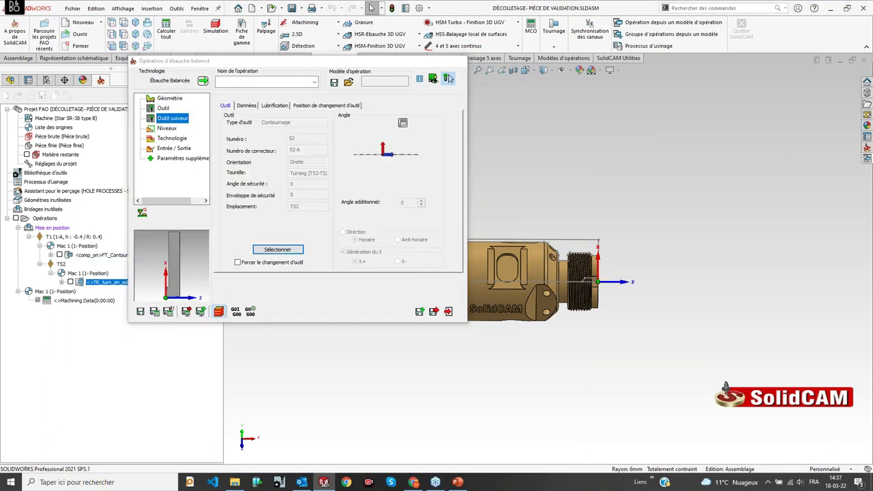
click(447, 78)
click(185, 201)
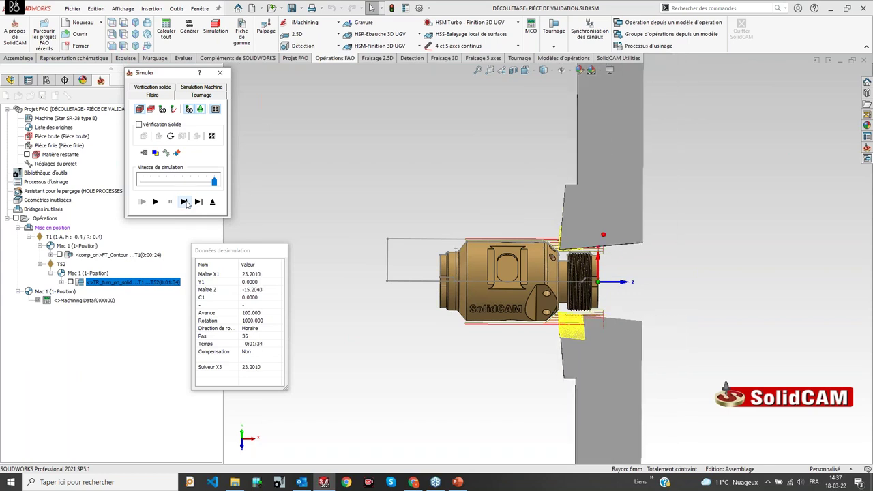
click(212, 202)
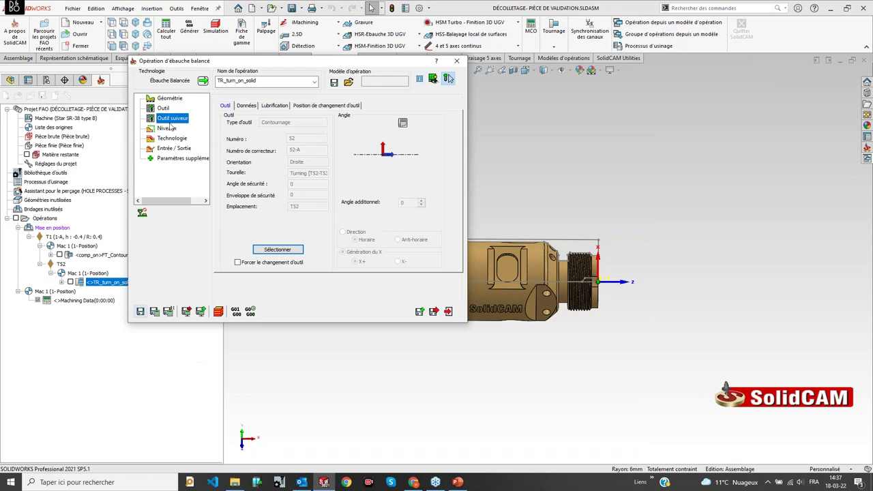
Step: Set the balanced mode of the roughing technology to Simultané
click(168, 138)
click(227, 99)
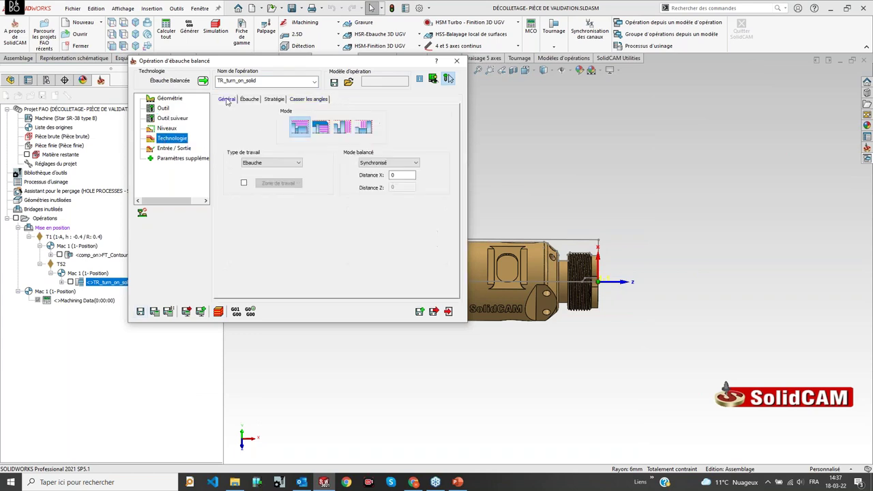
click(389, 163)
click(391, 165)
click(390, 165)
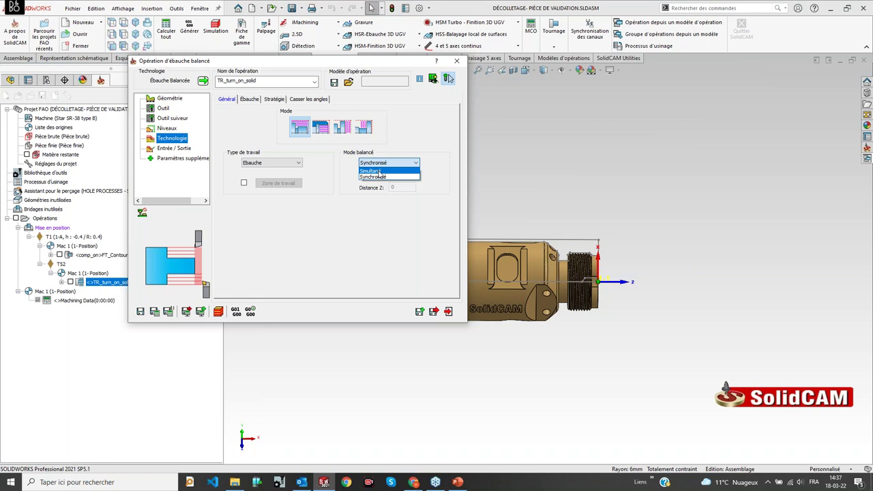
click(385, 171)
click(398, 164)
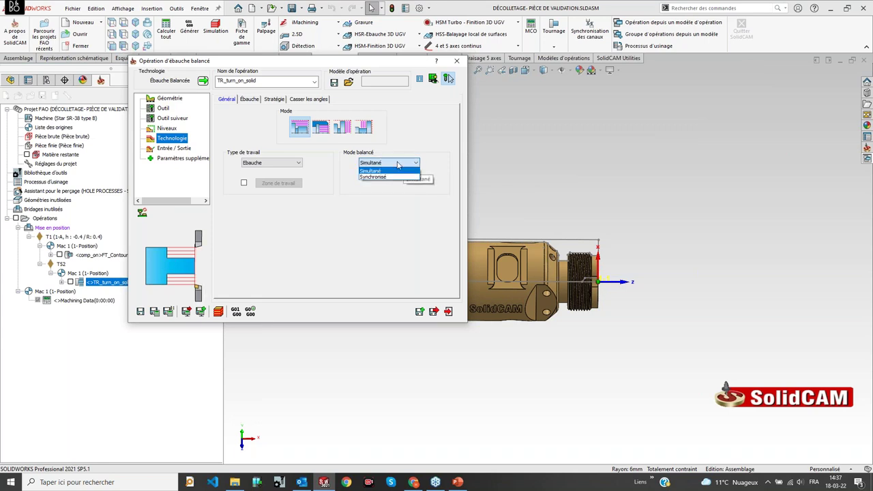
click(369, 170)
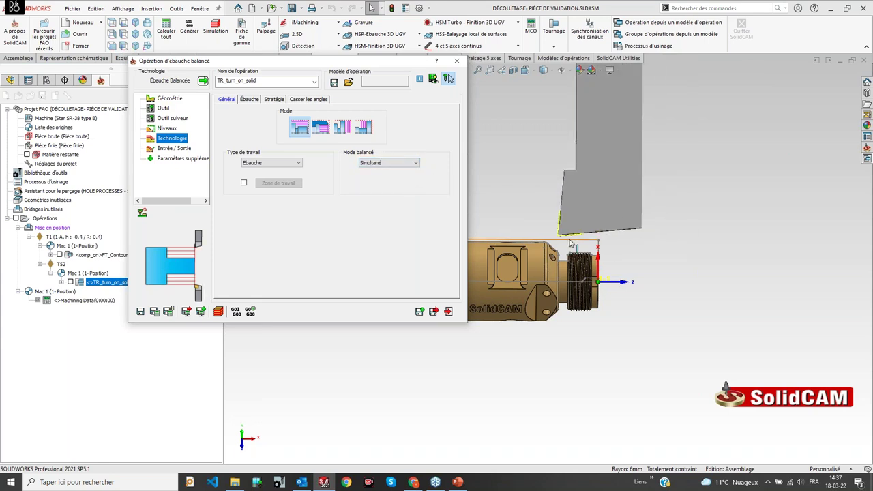
Step: Set the balanced mode to Synchronisé with a Distance X of 0.5, and save and calculate the operation
click(392, 163)
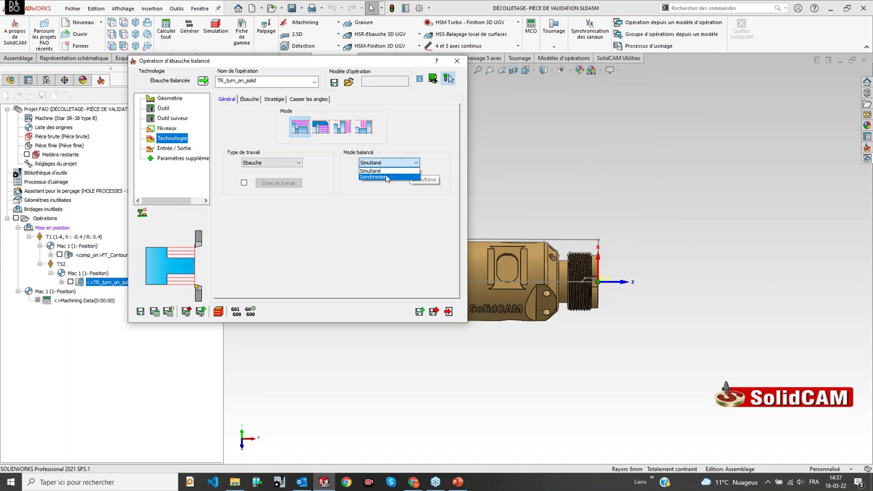
click(386, 176)
click(398, 174)
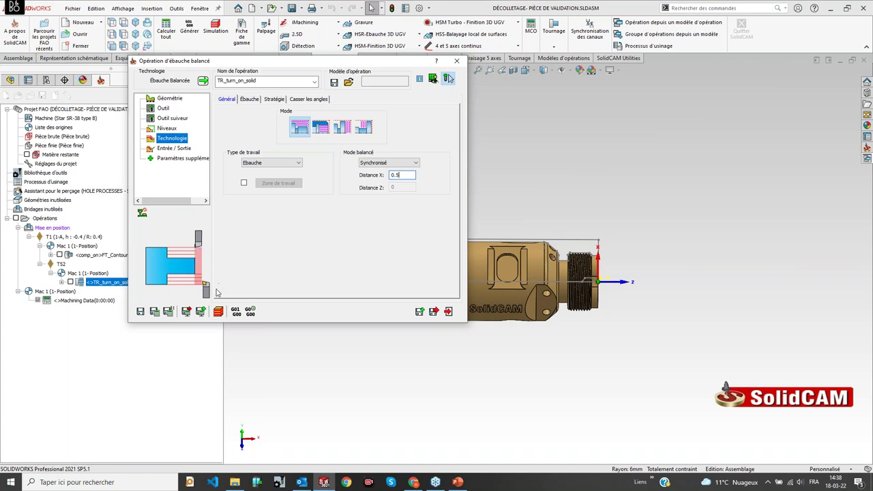
click(155, 312)
Step: Convert the balanced roughing operation TR_turn_on_solid back to a contouring operation
click(250, 99)
click(226, 99)
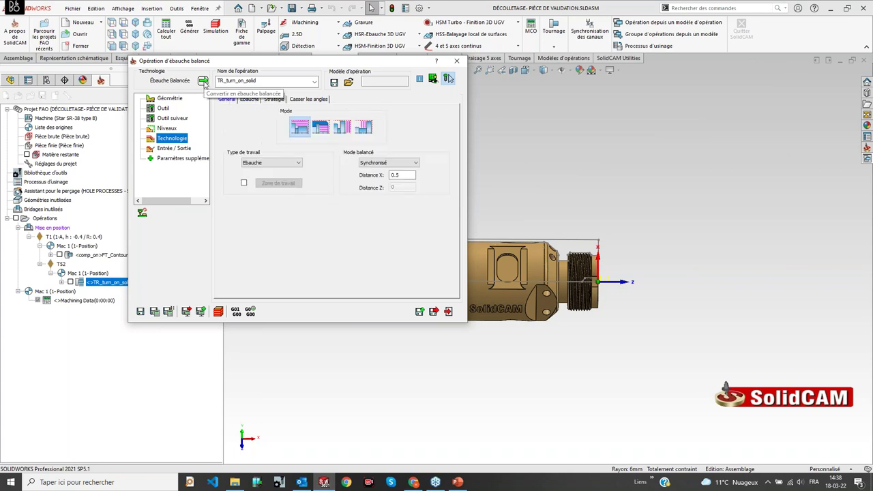
click(203, 81)
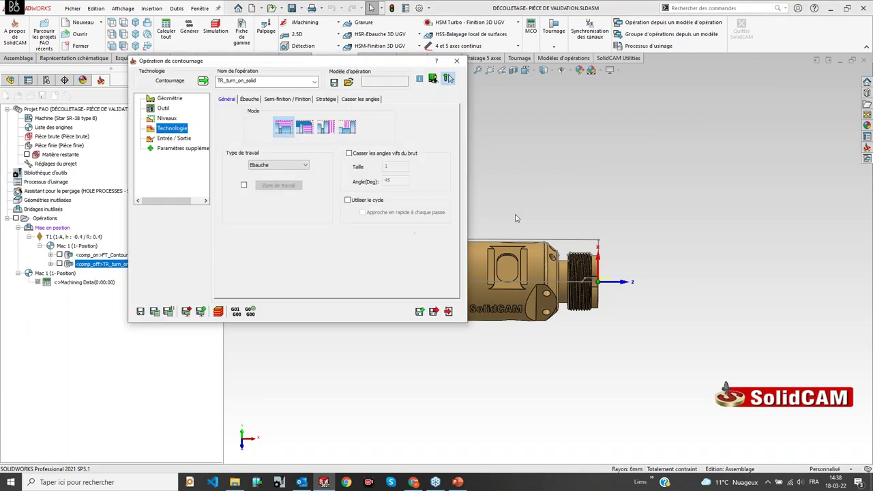
Step: Run the turning simulation of the contouring operation, examine the material left near the rear chamfer, and exit the simulation
click(218, 312)
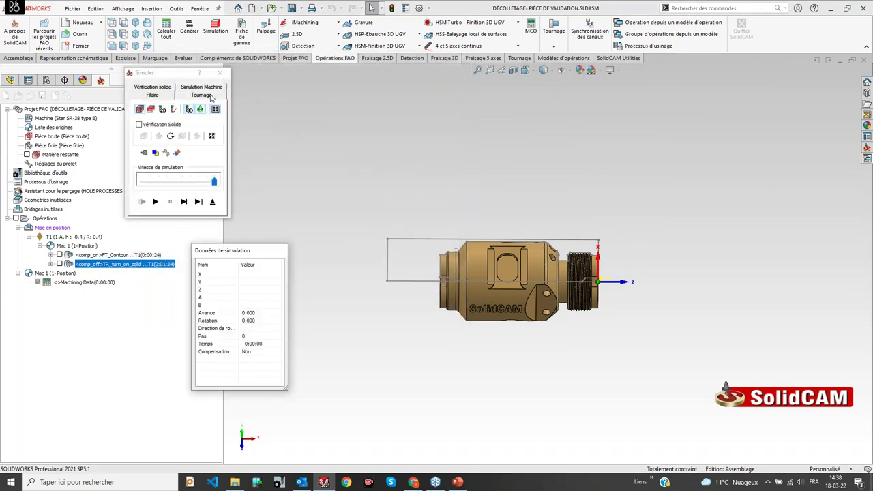
click(212, 98)
click(155, 201)
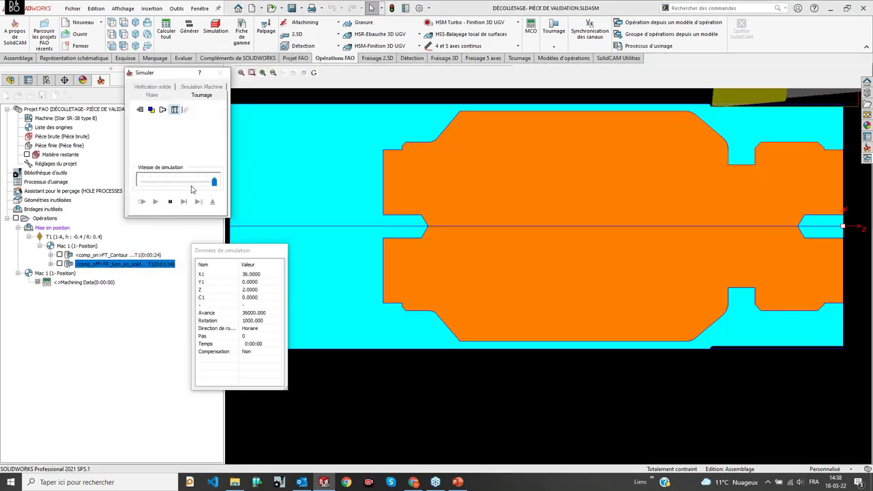
scroll(520, 314, up, 2)
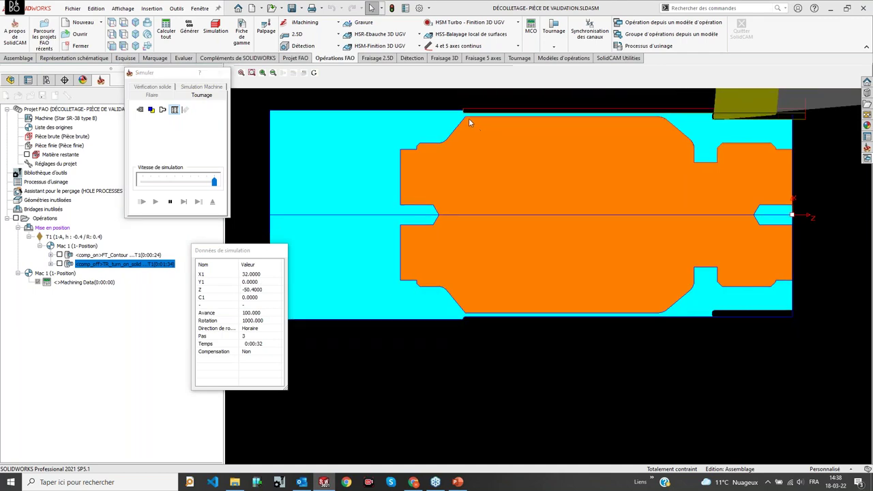
scroll(468, 116, up, 2)
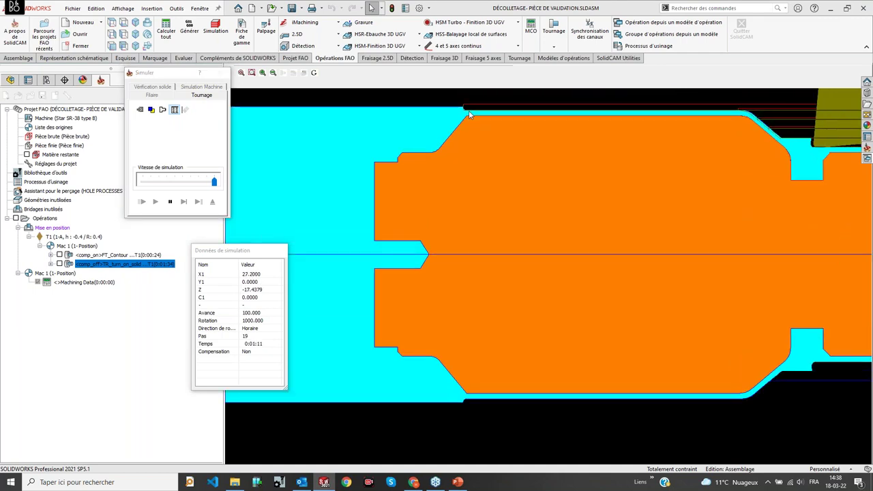
scroll(470, 115, up, 3)
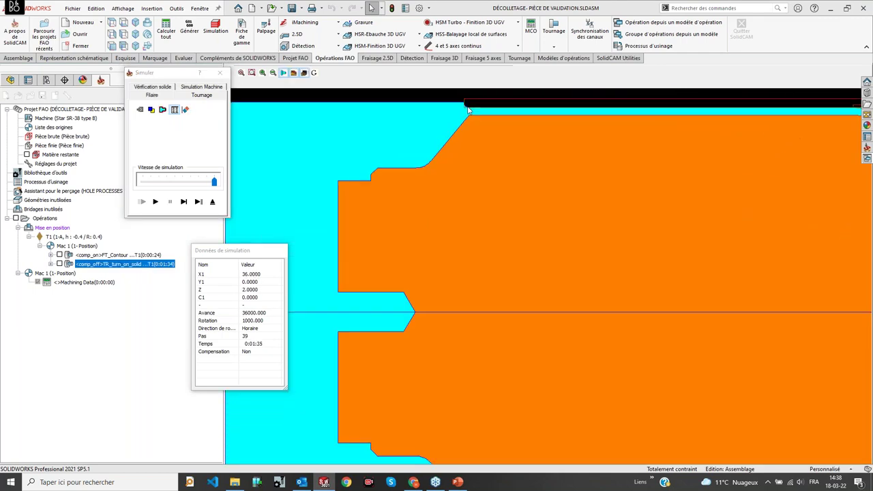
middle_drag(469, 103, 448, 191)
scroll(463, 209, up, 4)
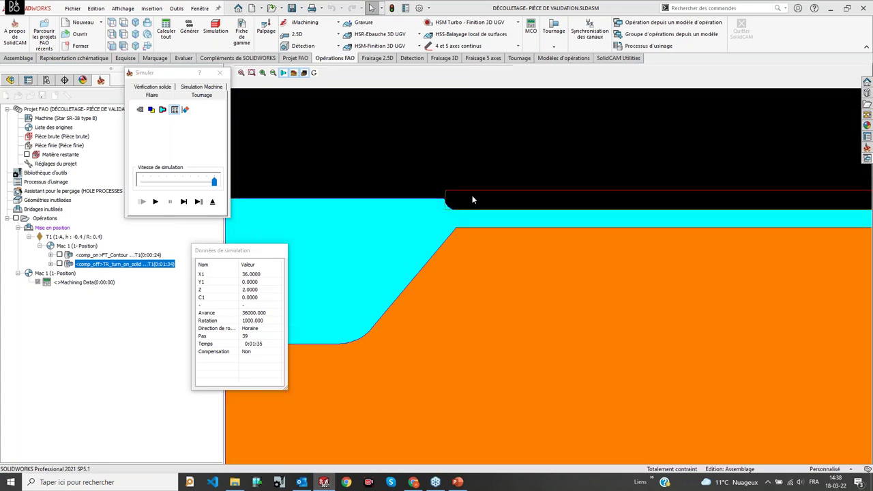
scroll(506, 225, down, 5)
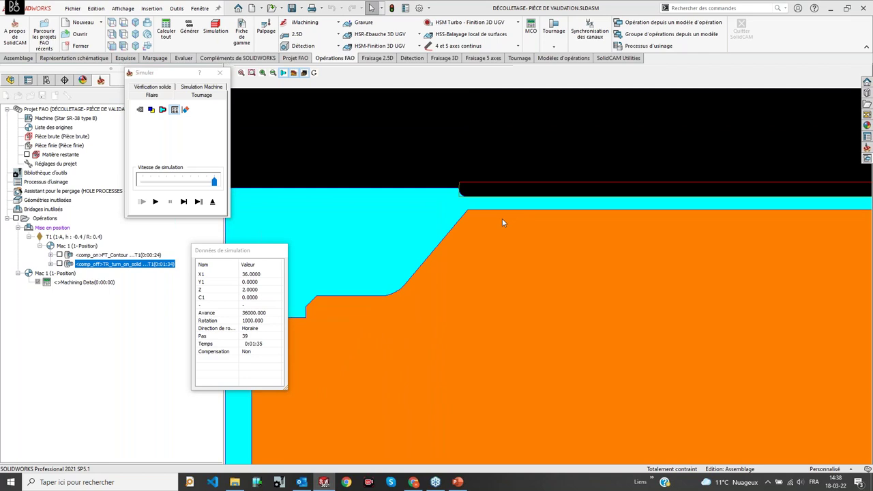
scroll(479, 177, up, 12)
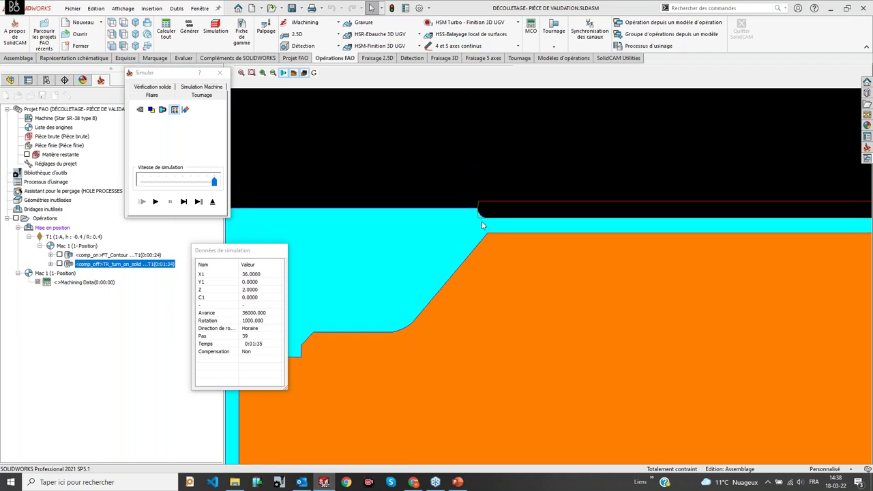
scroll(505, 251, down, 4)
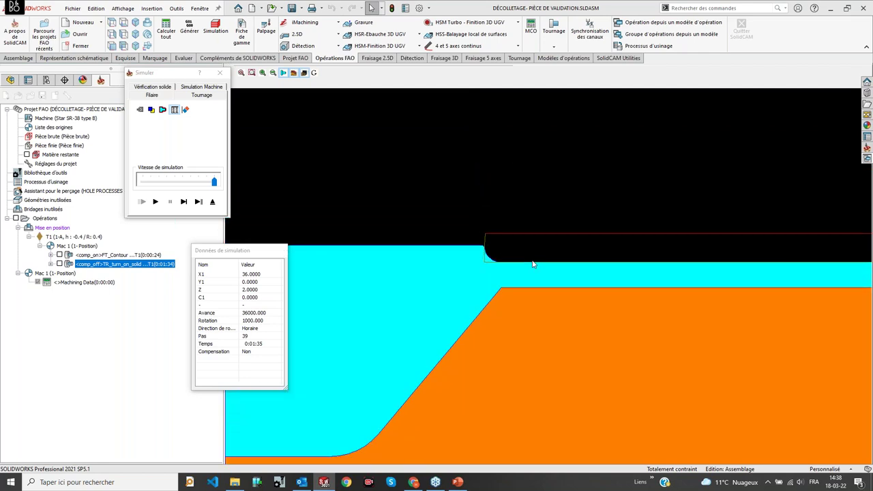
scroll(516, 242, down, 9)
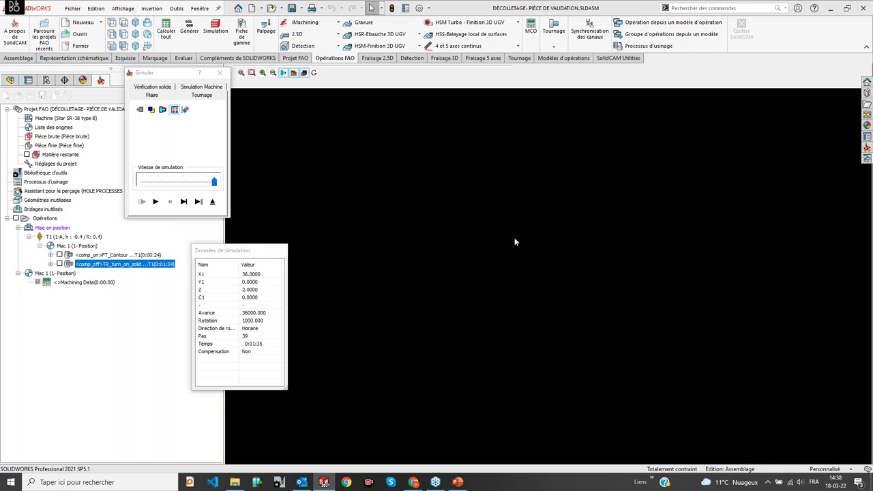
scroll(647, 177, up, 2)
click(212, 202)
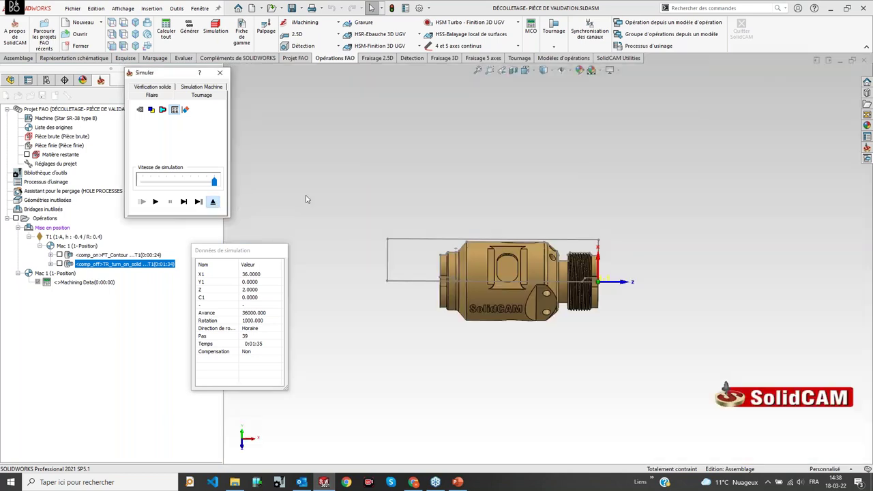
Step: Set the roughing allowance Distance X to 0.2, then run the turning simulation of the contouring operation
click(250, 99)
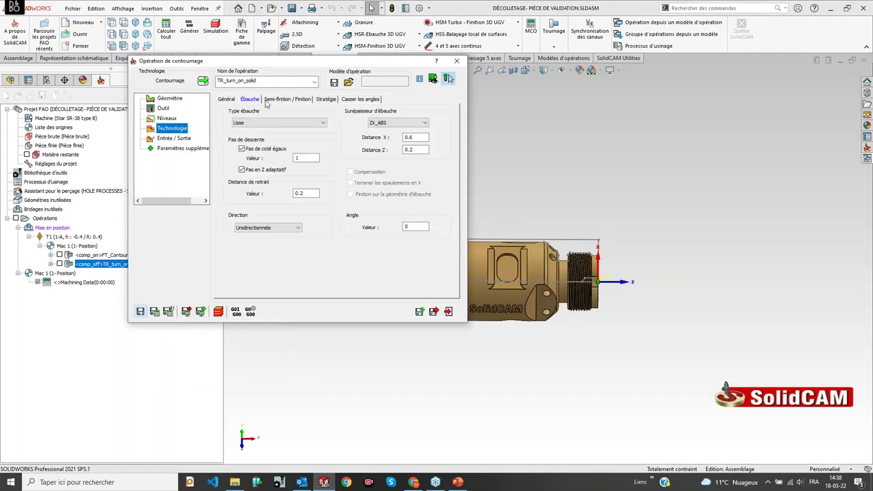
double_click(419, 138)
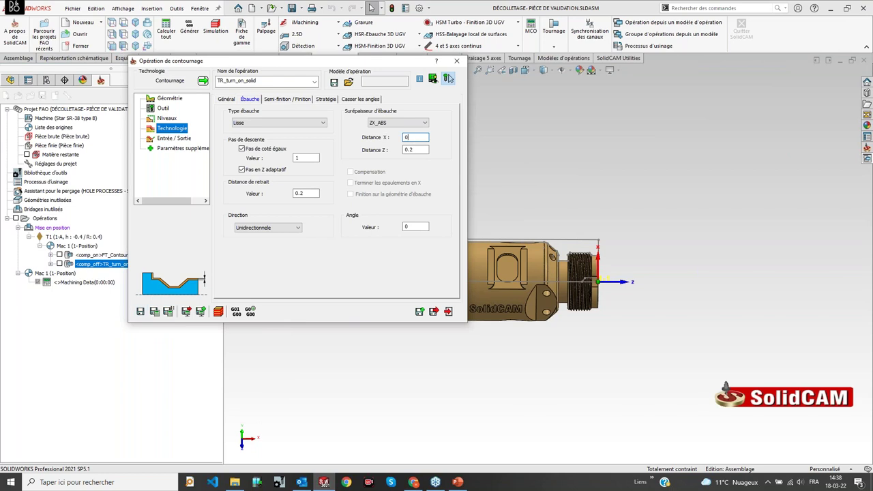
click(218, 313)
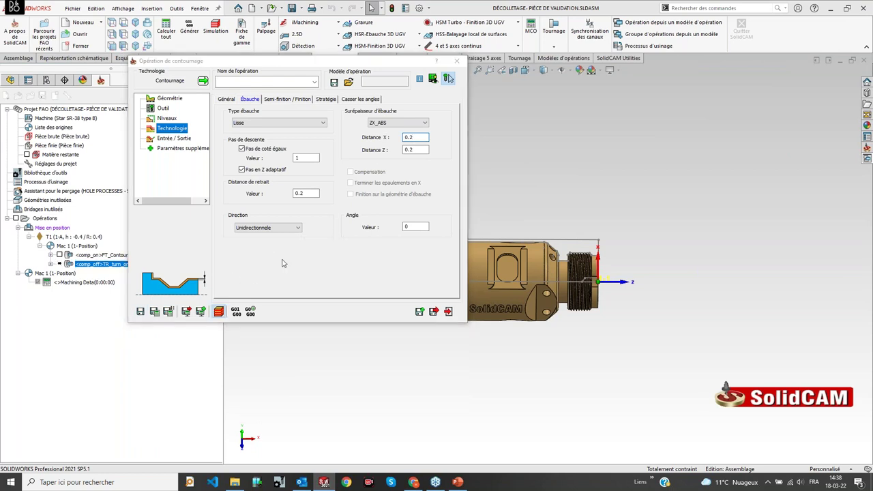
click(197, 94)
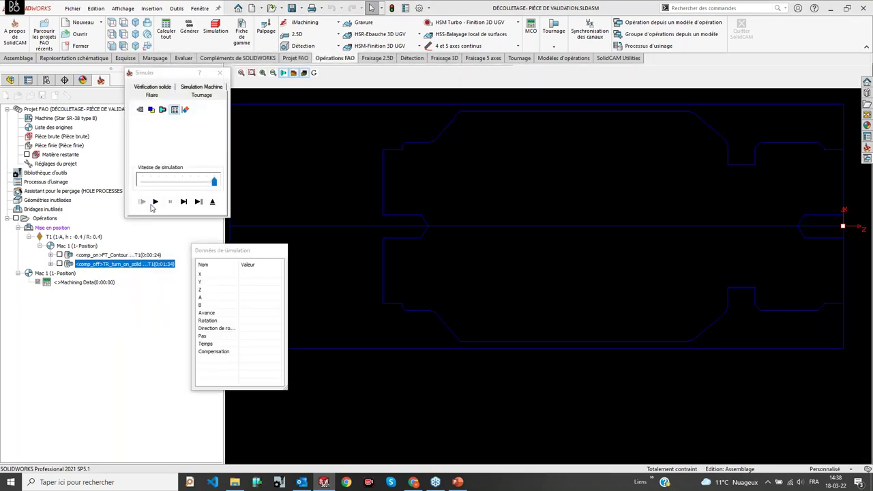
click(156, 202)
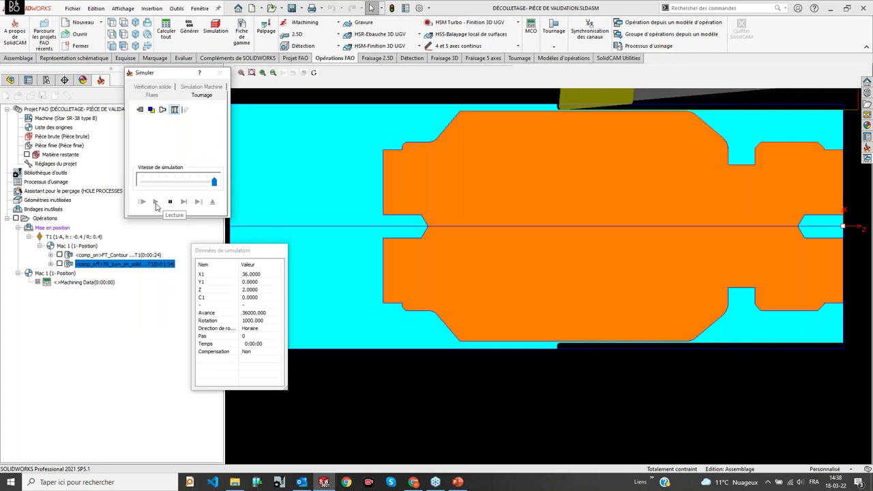
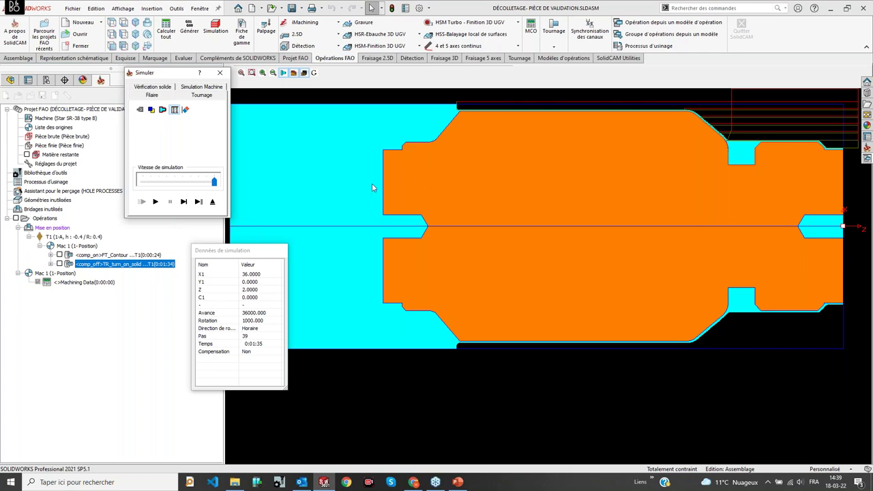
click(212, 201)
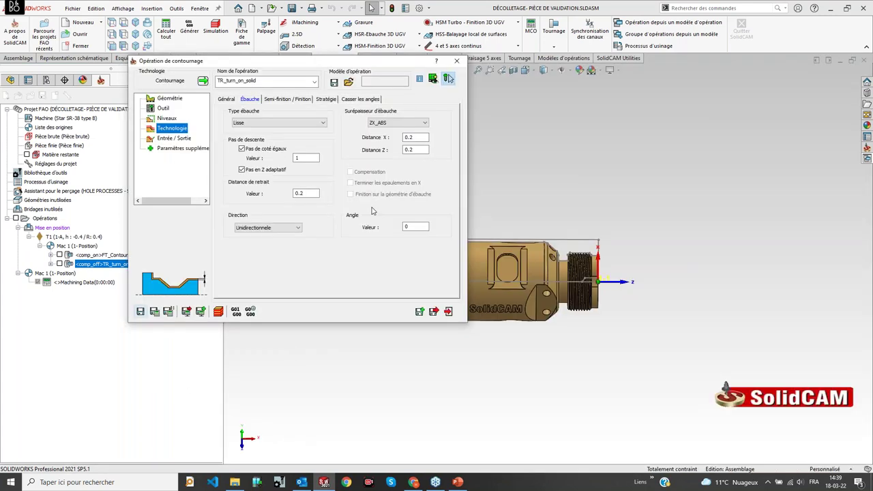
Step: Enable breaking the stock's sharp corners with size 1 and a 45° angle, and check the result in the turning simulation
click(227, 99)
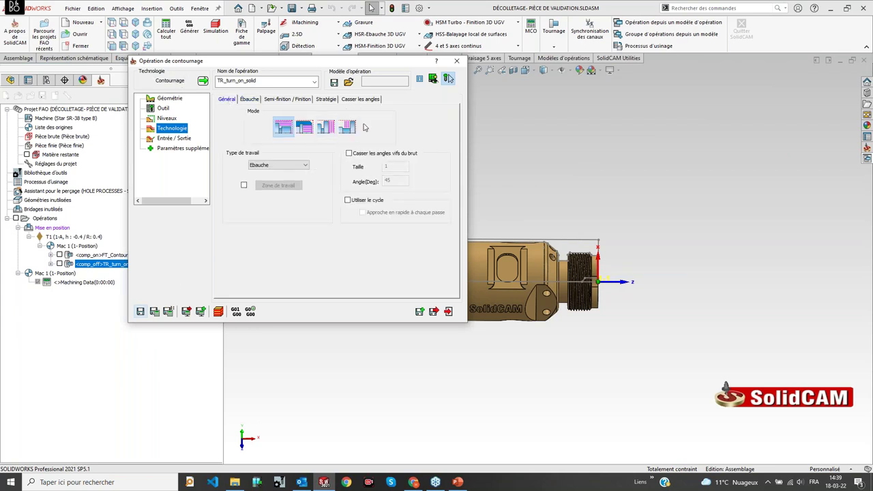
click(350, 153)
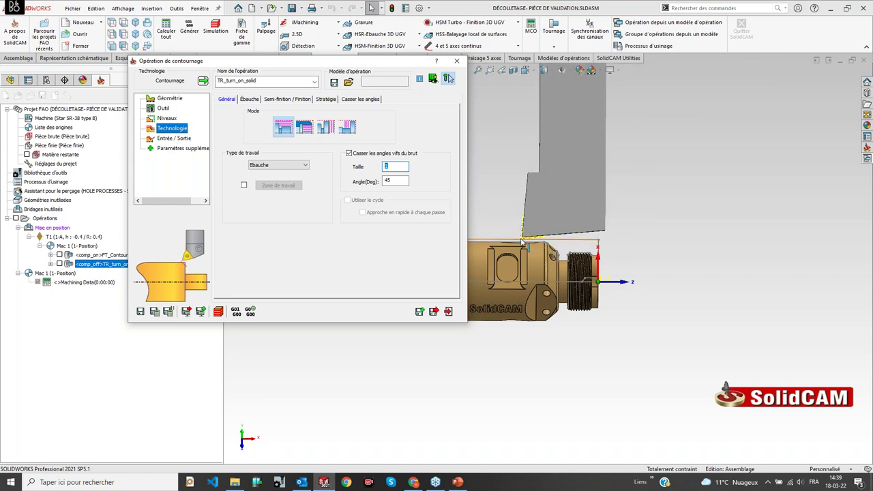
click(219, 312)
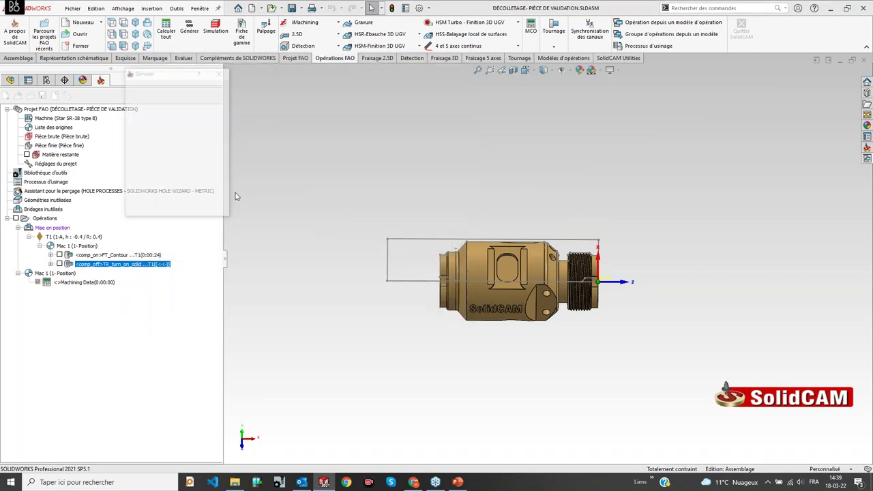
click(157, 202)
scroll(465, 240, down, 10)
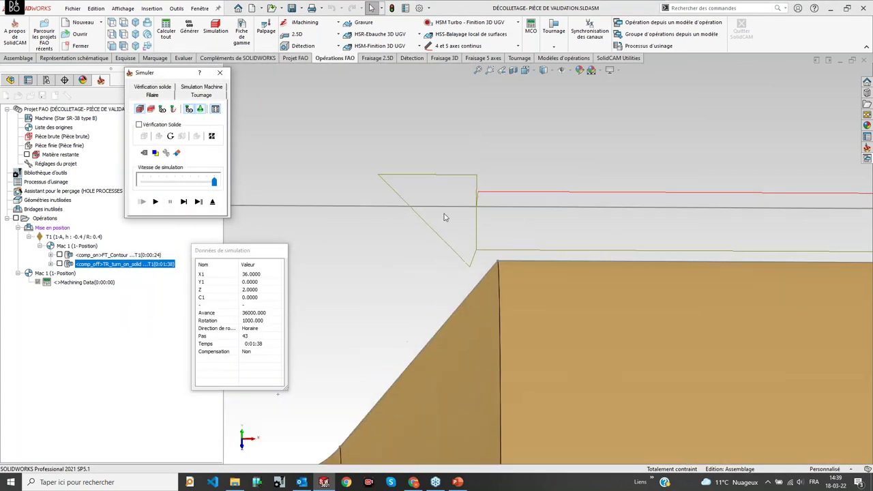
click(193, 112)
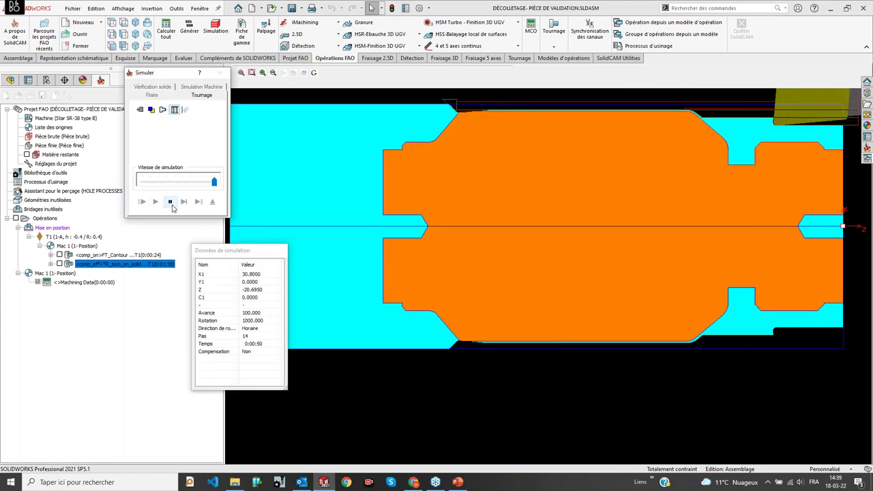
click(213, 201)
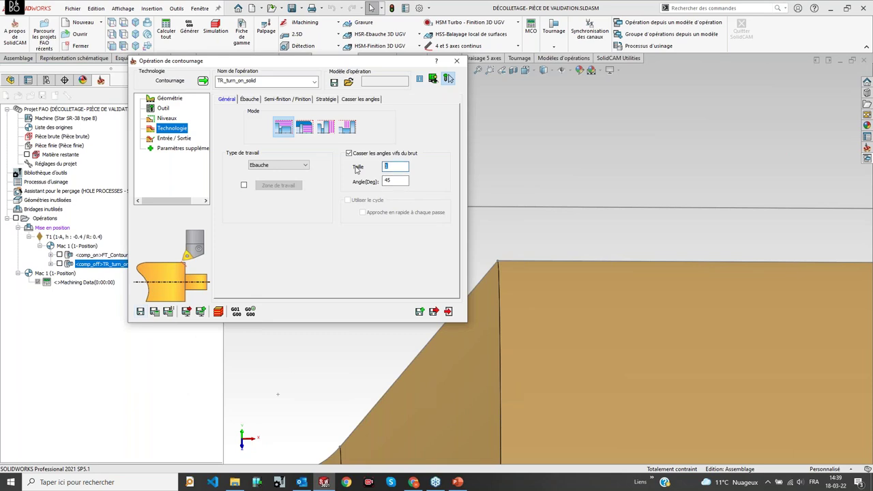
Step: Reduce the size of the stock corner break and rerun the turning simulation to examine the rear corner of the bar
click(221, 312)
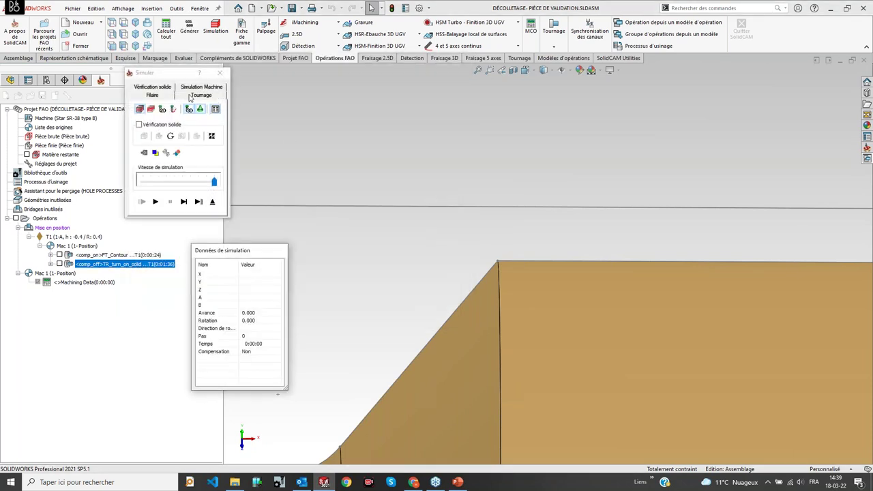
click(191, 96)
click(156, 202)
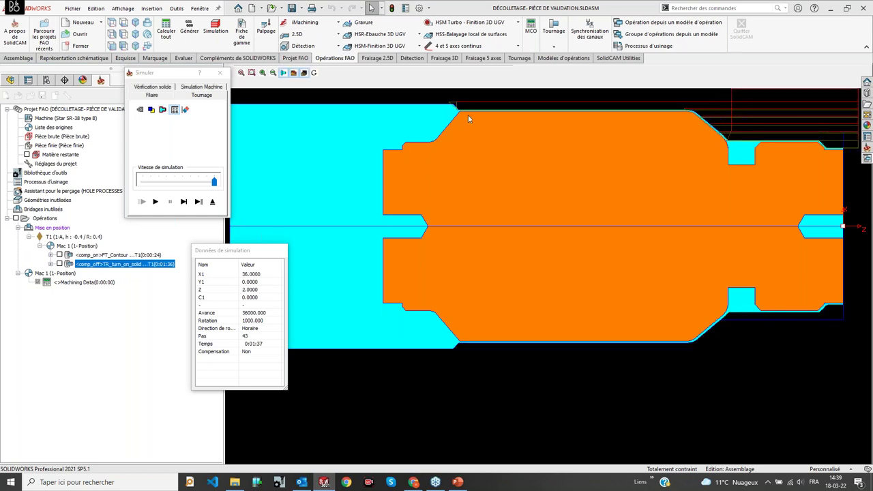
ctrl+middle_drag(473, 127, 453, 165)
ctrl+middle_drag(532, 176, 476, 180)
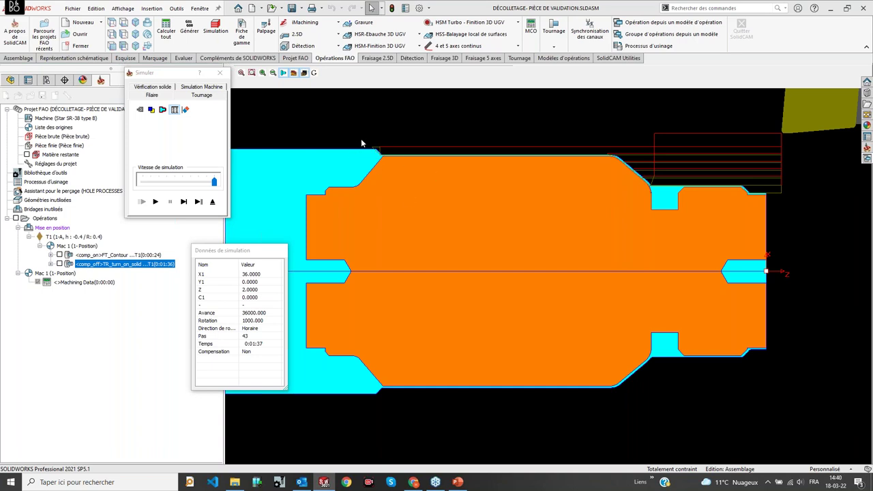
click(212, 201)
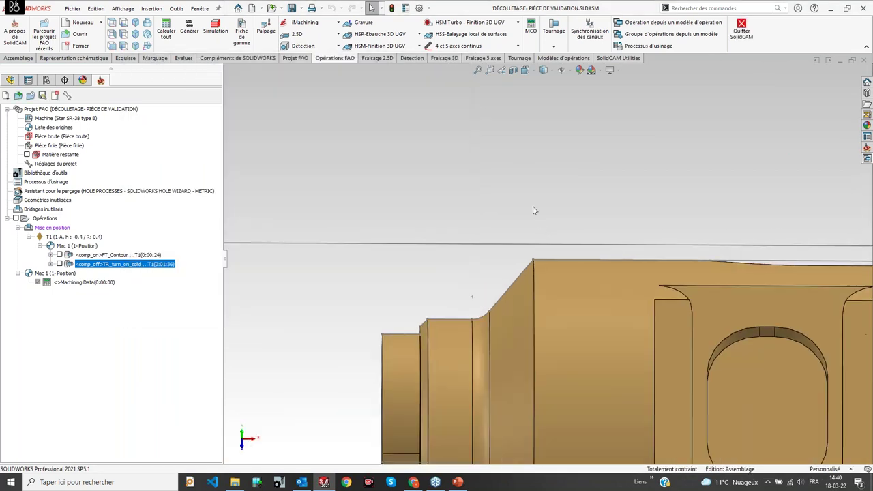
Step: Create a 2.5D drilling operation at position Mac 1 (1- Position) with the three holes on the front face as its geometry
scroll(655, 312, down, 4)
middle_drag(697, 287, 688, 275)
scroll(688, 275, down, 4)
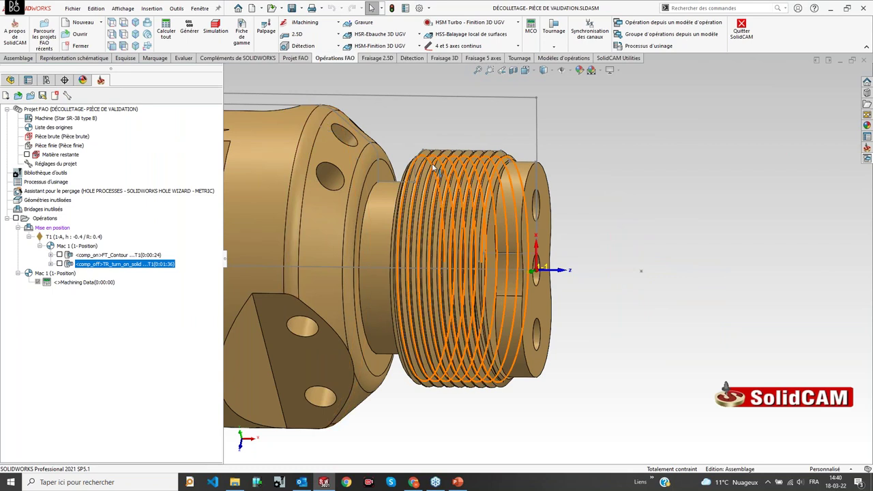
middle_drag(607, 280, 583, 281)
click(305, 36)
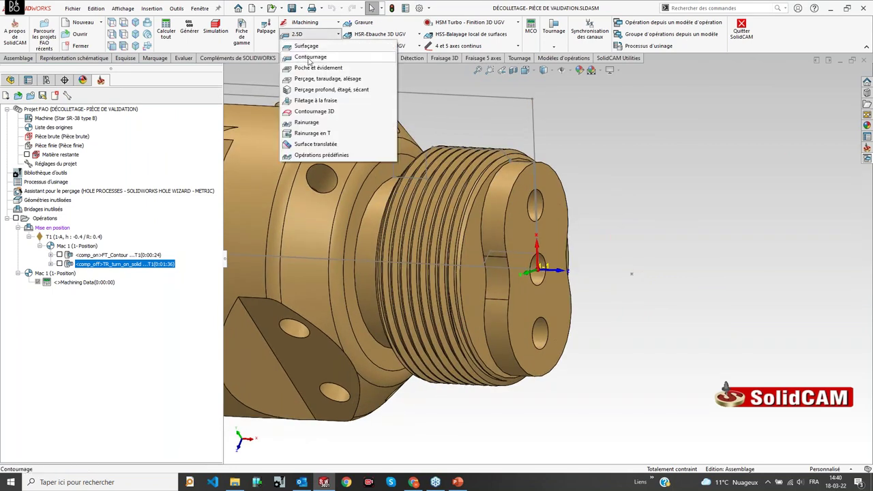
click(365, 63)
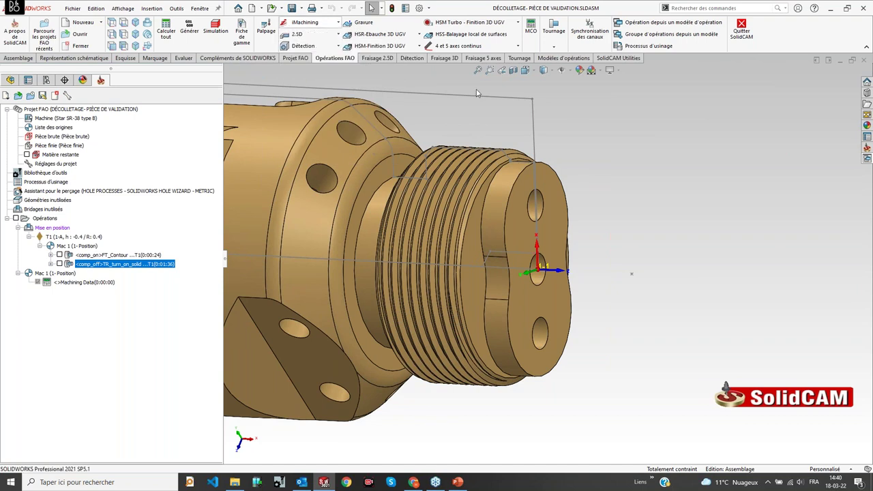
click(311, 35)
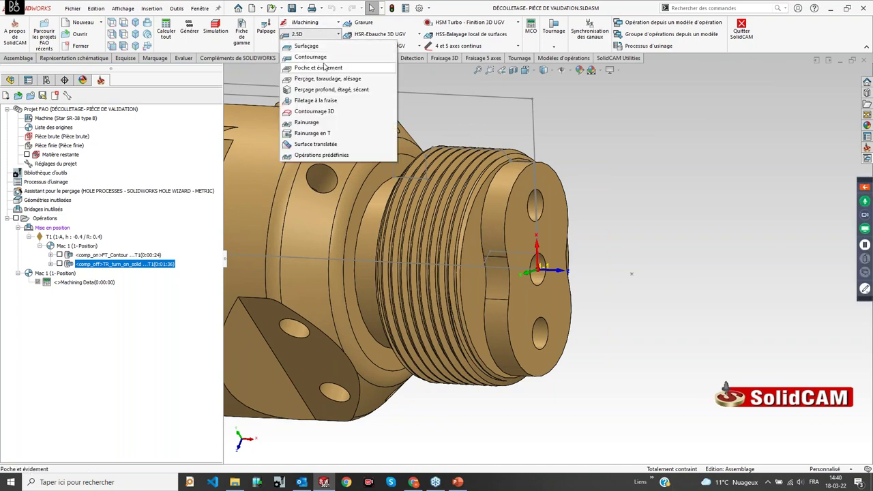
click(318, 79)
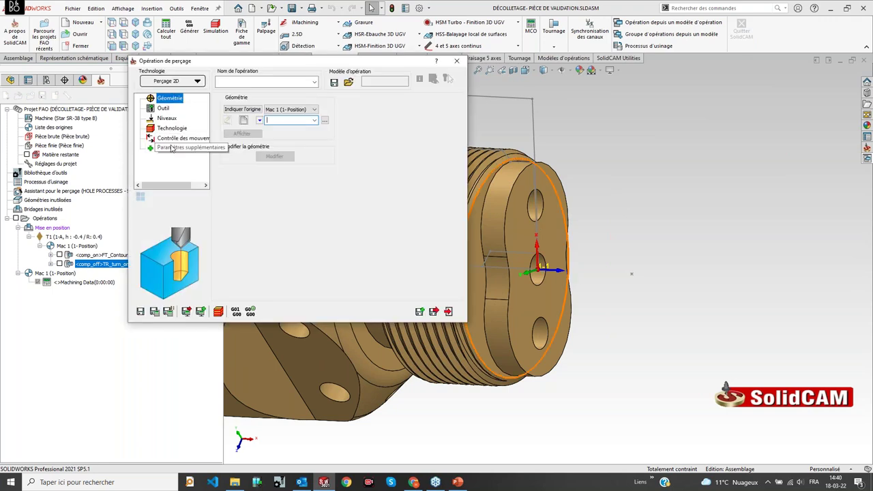
click(244, 121)
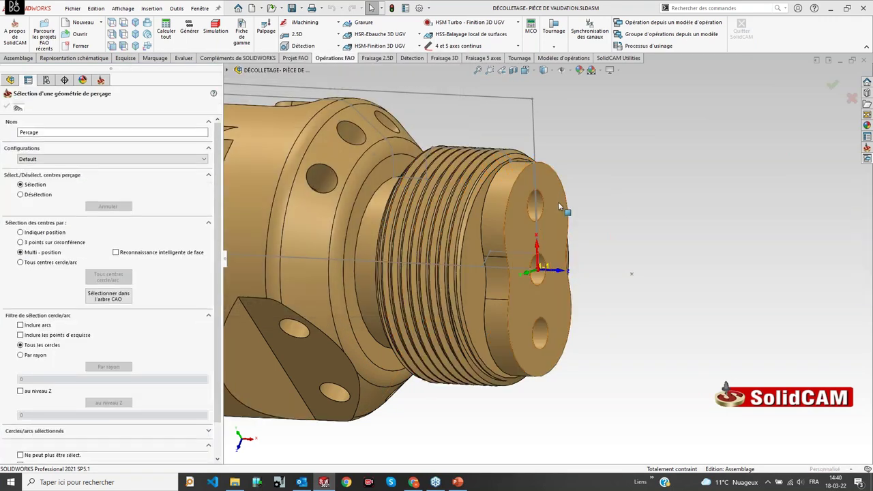
click(554, 202)
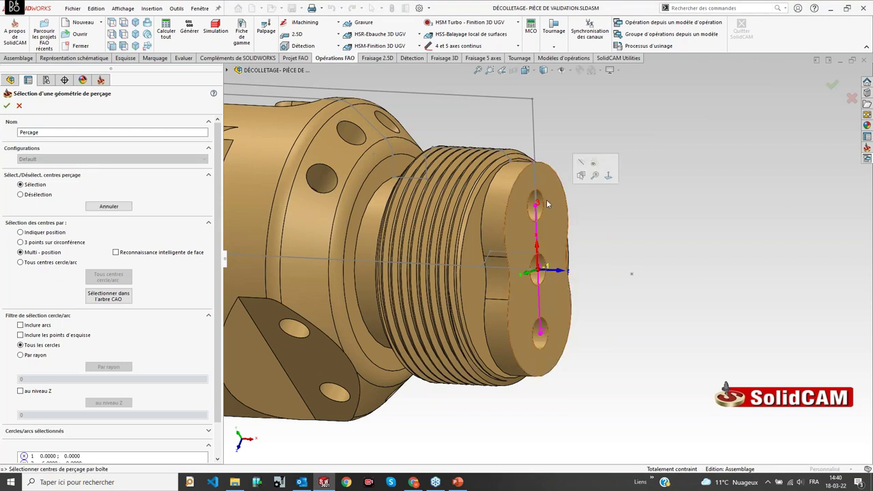
click(6, 106)
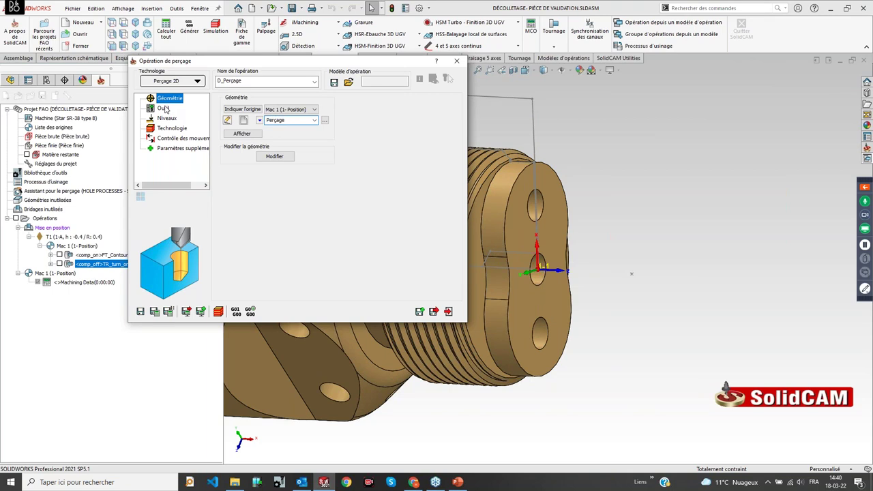
Step: Open the tool library for the drilling operation and examine the front tool stations T11-T15 in the machine preview
click(165, 109)
click(272, 264)
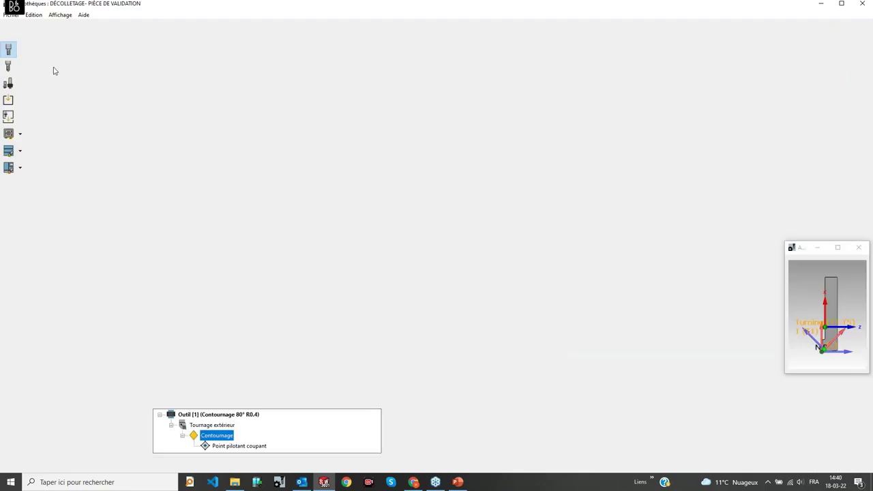
mouse_move(14, 68)
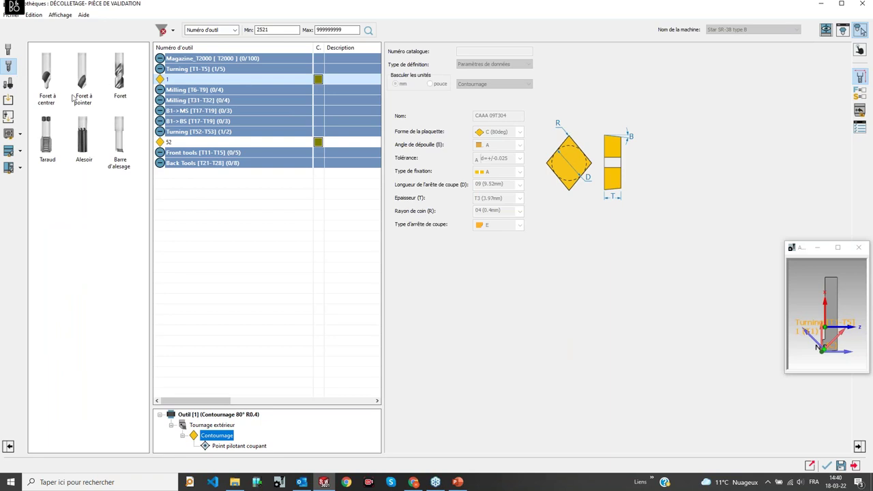
click(826, 31)
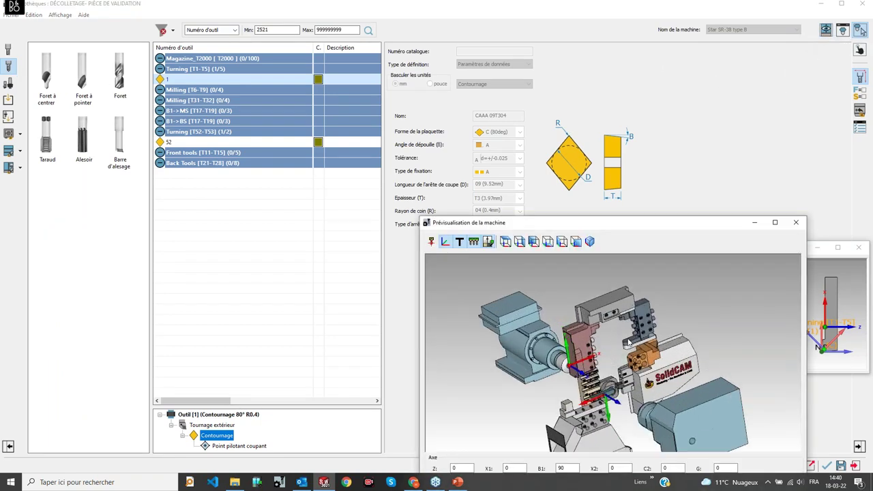
scroll(604, 387, up, 5)
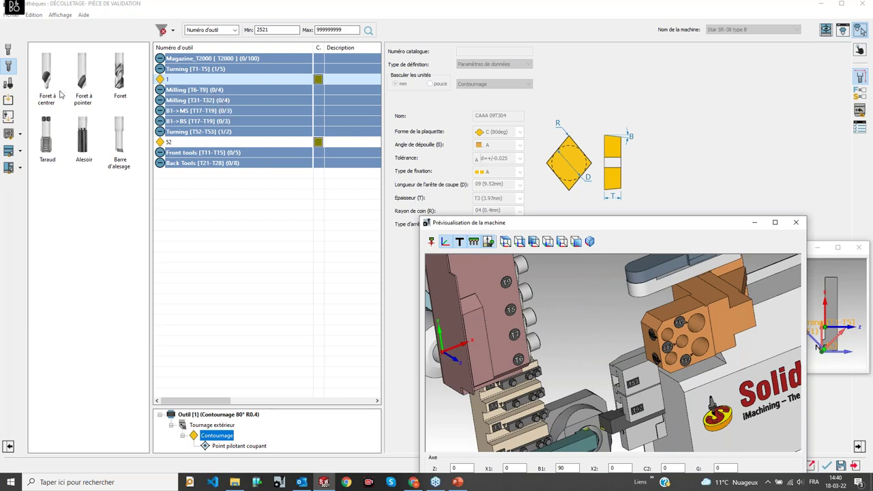
scroll(672, 325, up, 3)
middle_drag(672, 326, 596, 326)
scroll(601, 331, down, 3)
scroll(602, 332, up, 3)
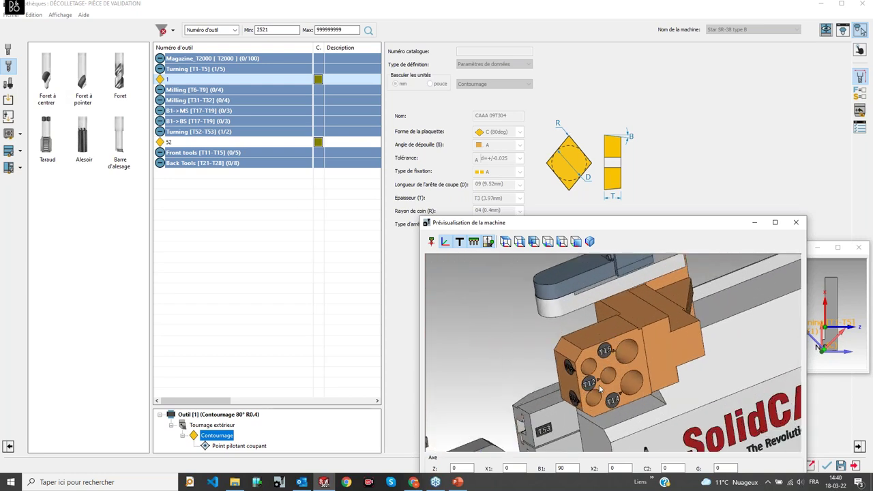
scroll(602, 390, up, 2)
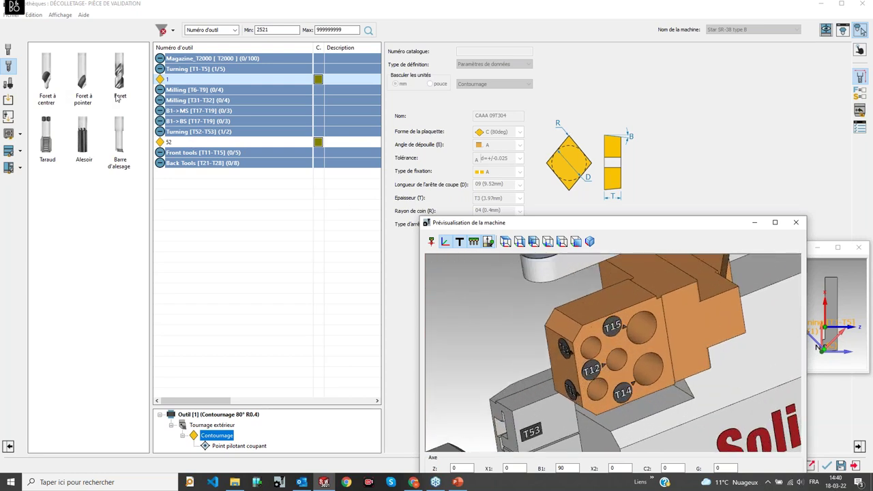
Step: Add a Foret drill to the Front tools group at station T11 and inspect its placement in the machine preview
click(116, 73)
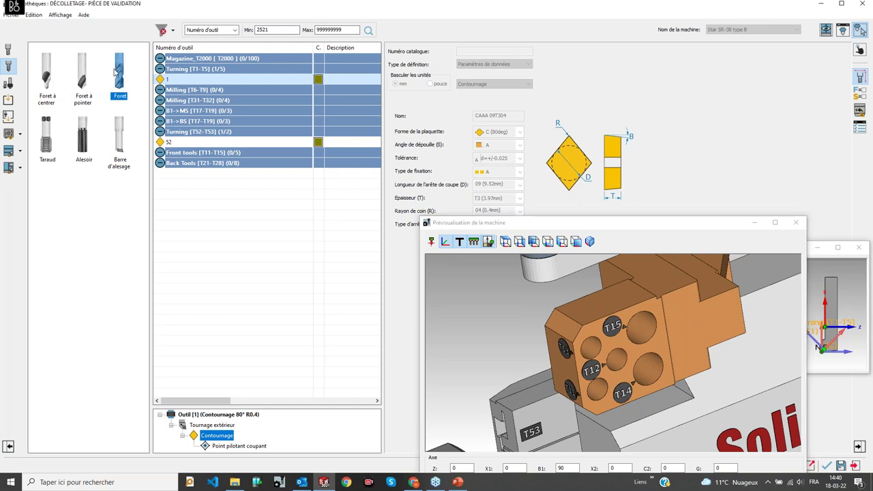
drag(116, 73, 204, 157)
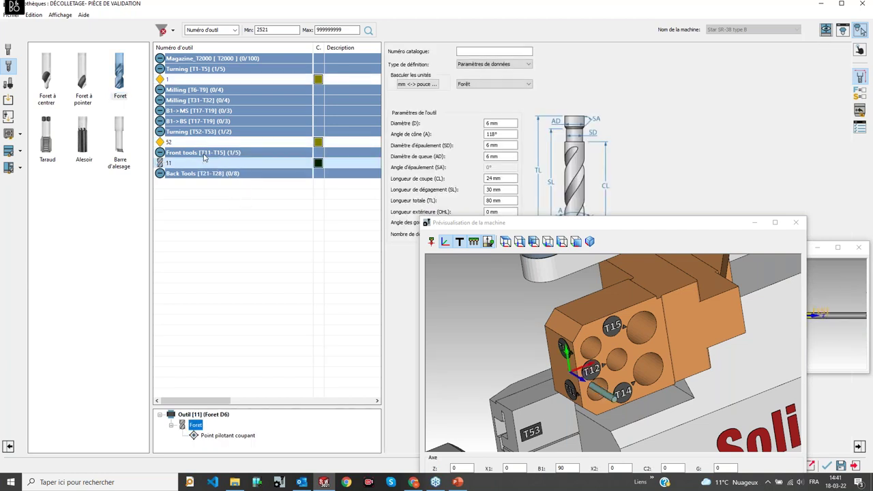
click(632, 374)
middle_drag(607, 387, 665, 361)
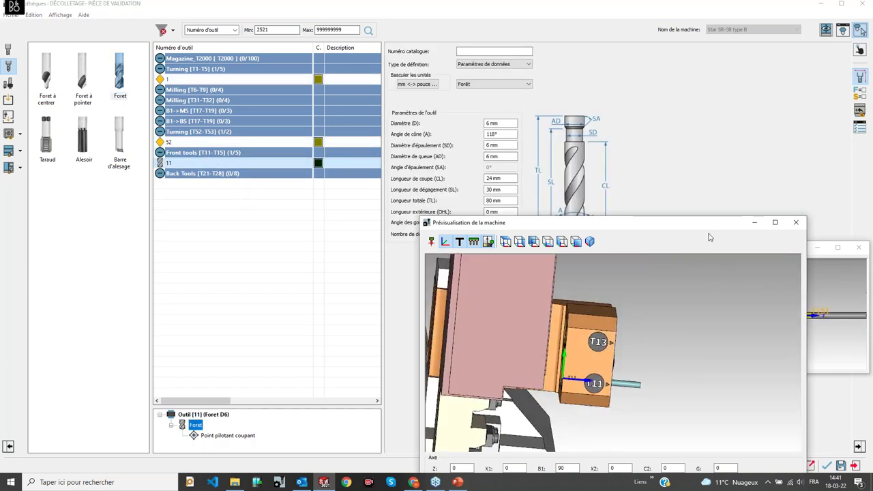
Step: Set the T11 drill's Z mounting offset on its front station to 50 and accept the tool for the drilling operation
click(860, 50)
click(578, 386)
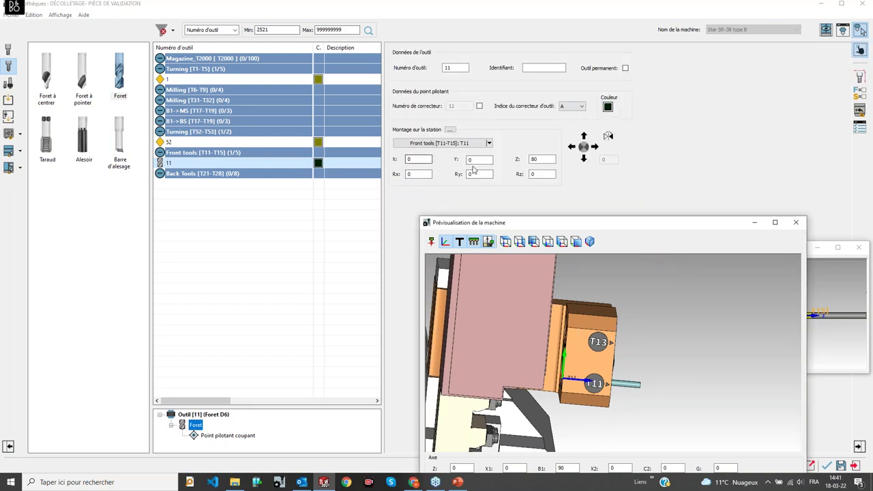
double_click(534, 159)
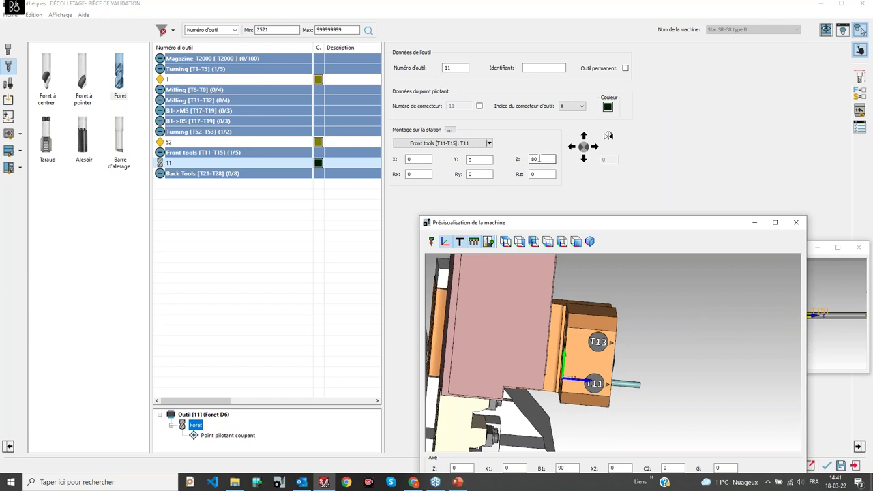
text(75)
key(Return)
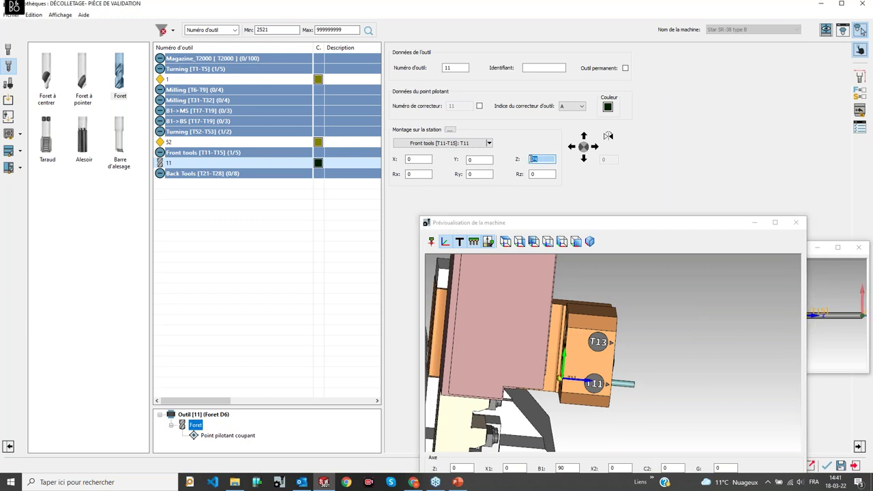
middle_drag(623, 371, 600, 393)
drag(547, 160, 497, 163)
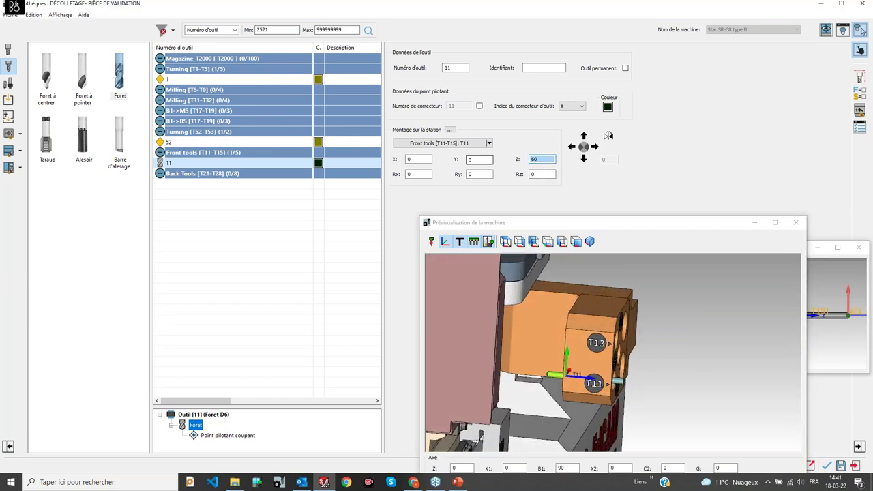
click(656, 287)
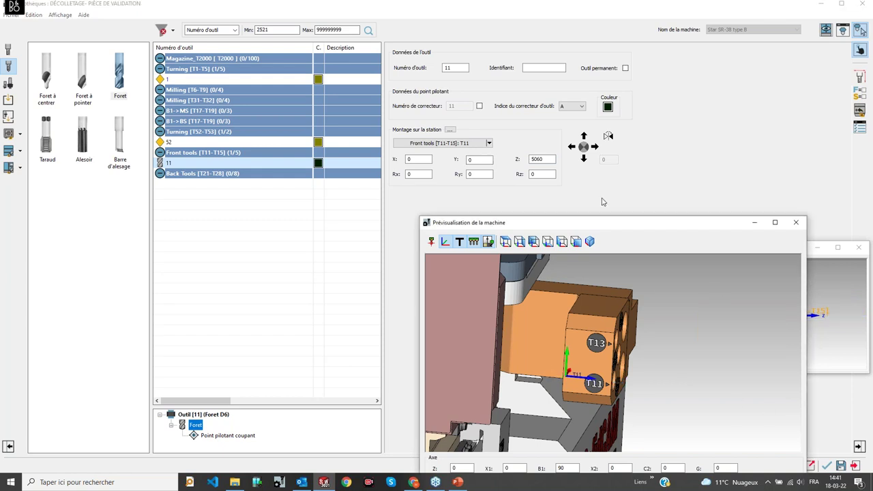
drag(536, 160, 549, 160)
key(BackSpace)
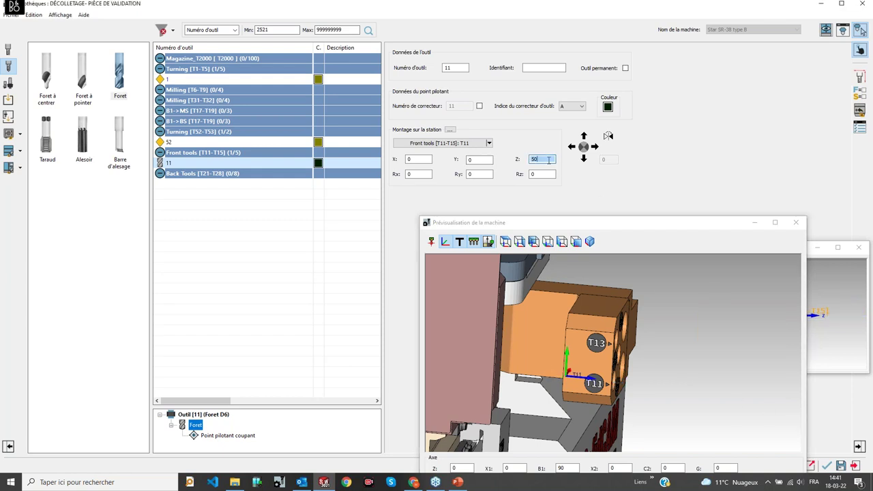
click(548, 175)
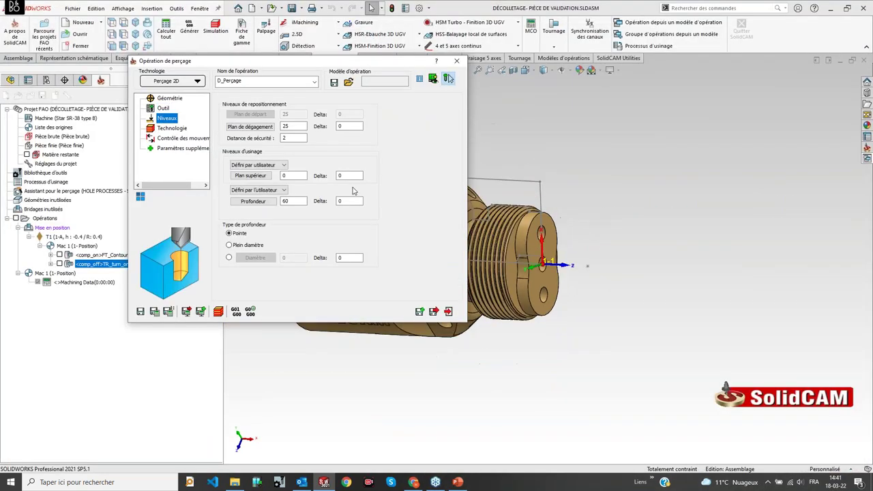
Step: Define the drilling operation's upper plane at 0 on the part's front face and start the depth selection
click(286, 175)
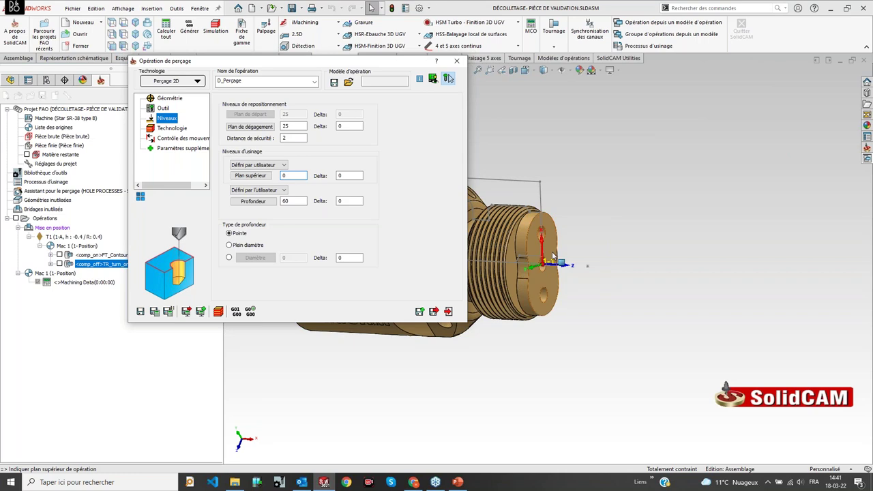
click(286, 200)
click(253, 201)
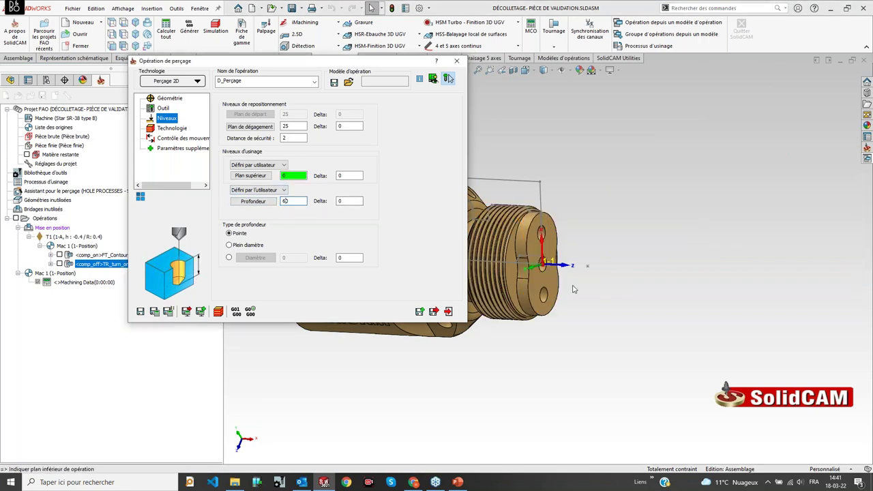
scroll(494, 254, down, 2)
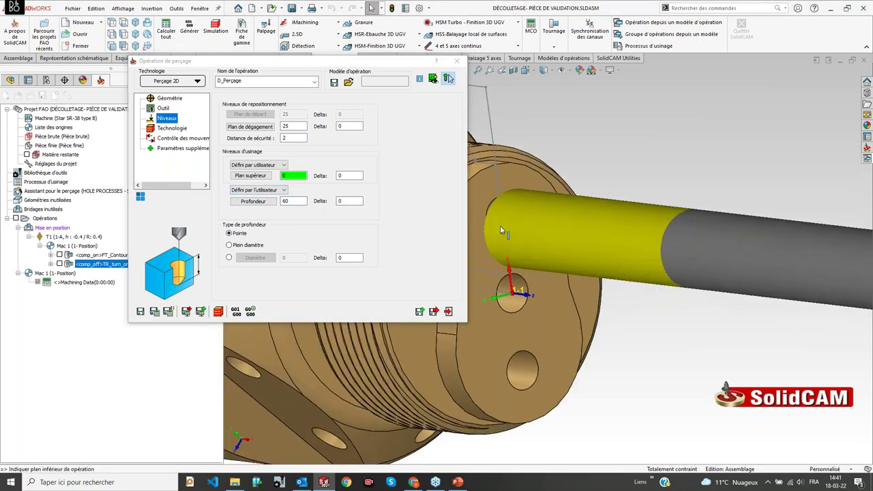
Step: Match the Foret drill's diameter to the 3 mm front-face hole picked on the model and accept the tool
click(164, 109)
click(280, 262)
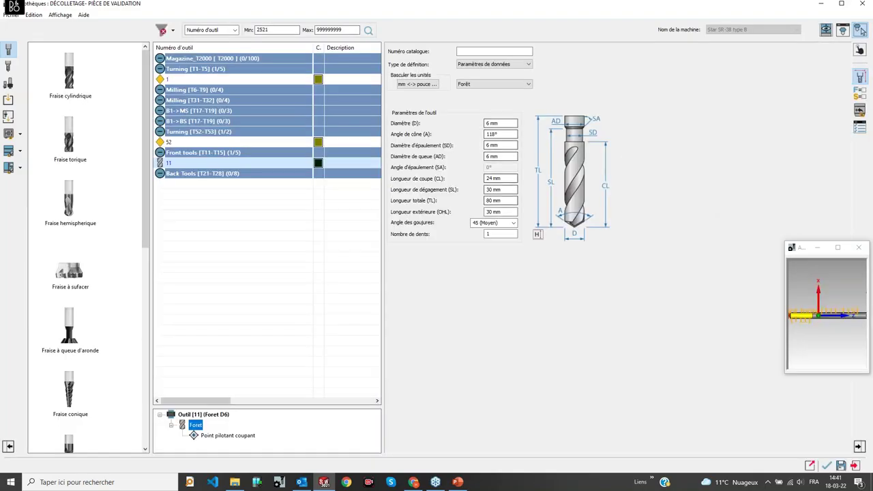
click(860, 93)
click(861, 78)
double_click(683, 5)
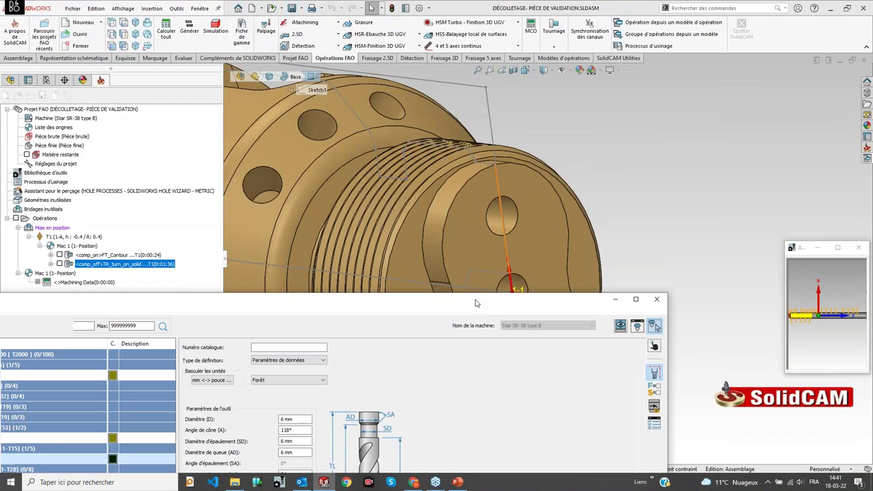
click(303, 418)
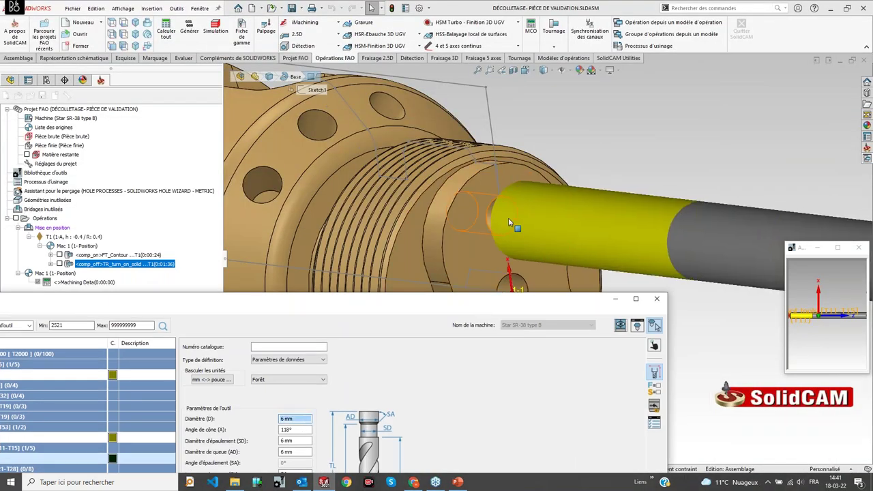
click(509, 217)
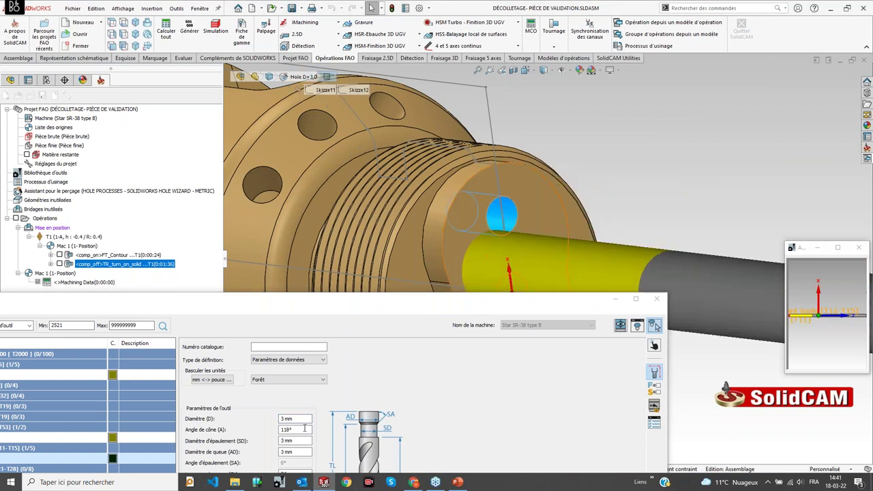
click(302, 420)
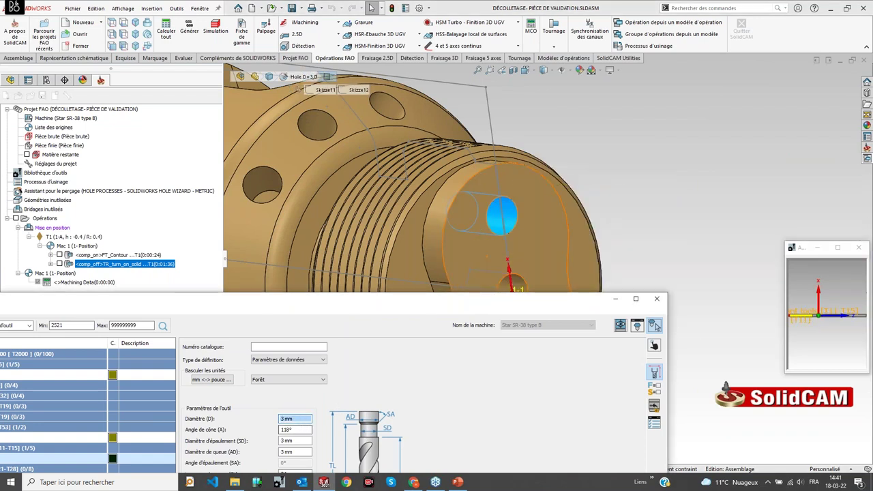
double_click(564, 298)
click(826, 462)
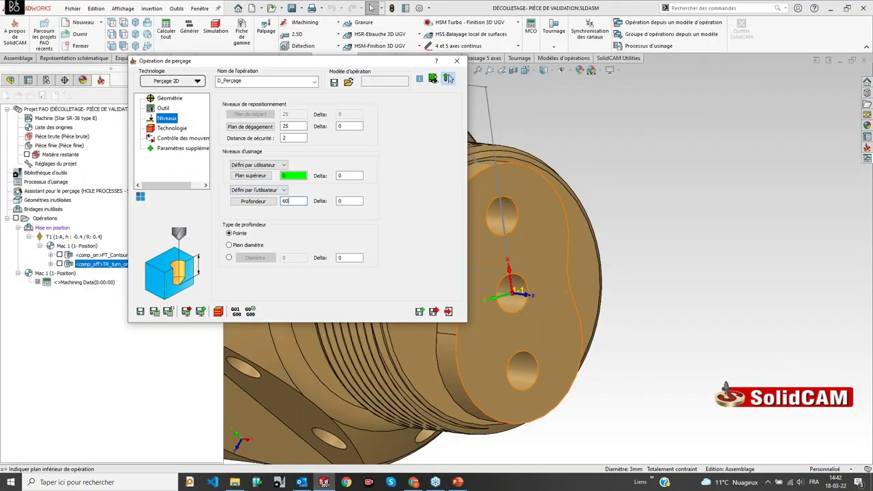
Step: Pick the drilling depth of 5.901 from the bottom of the upper front-face hole
middle_drag(527, 241, 487, 221)
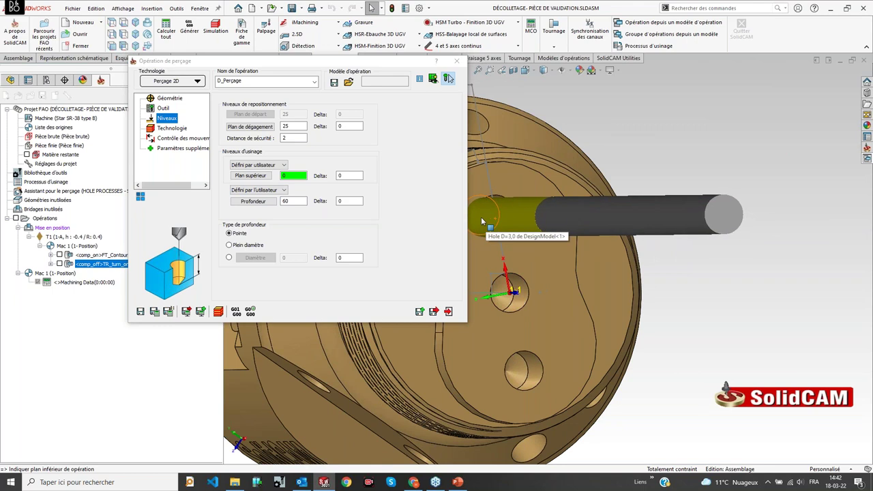
click(481, 222)
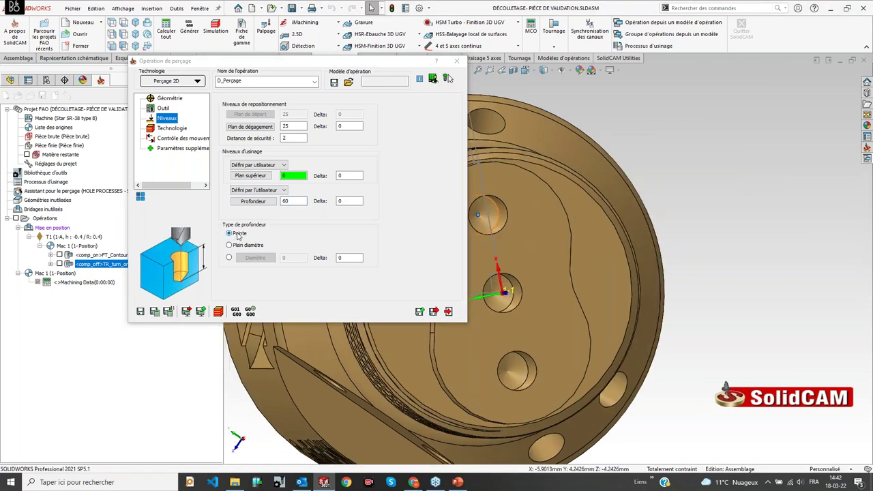
click(478, 215)
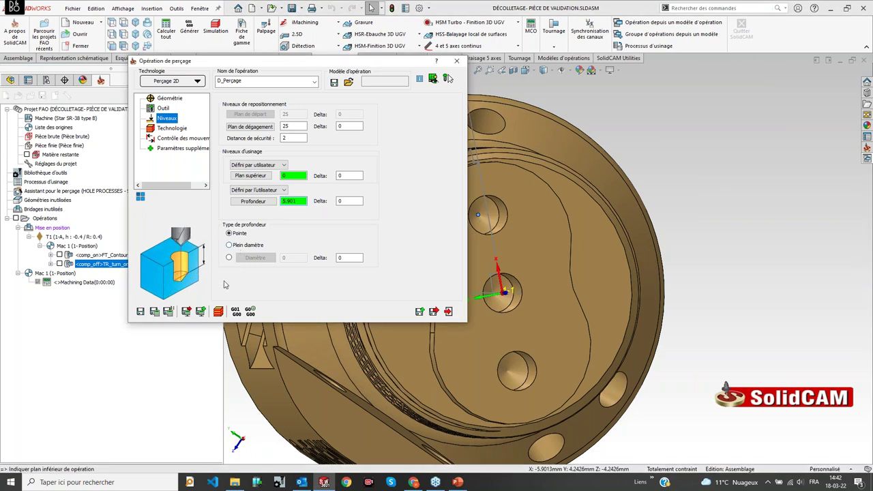
Step: Examine the available drilling cycle types and the Peck cycle's data options without changing them
click(173, 128)
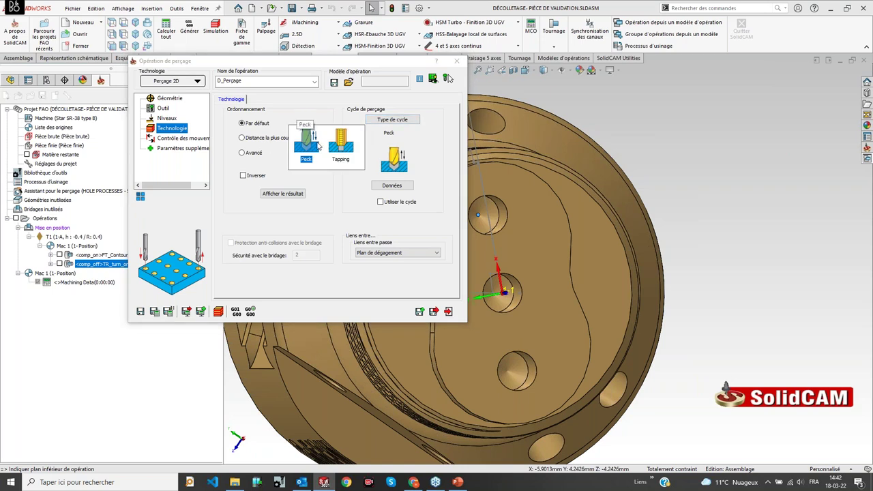
click(393, 185)
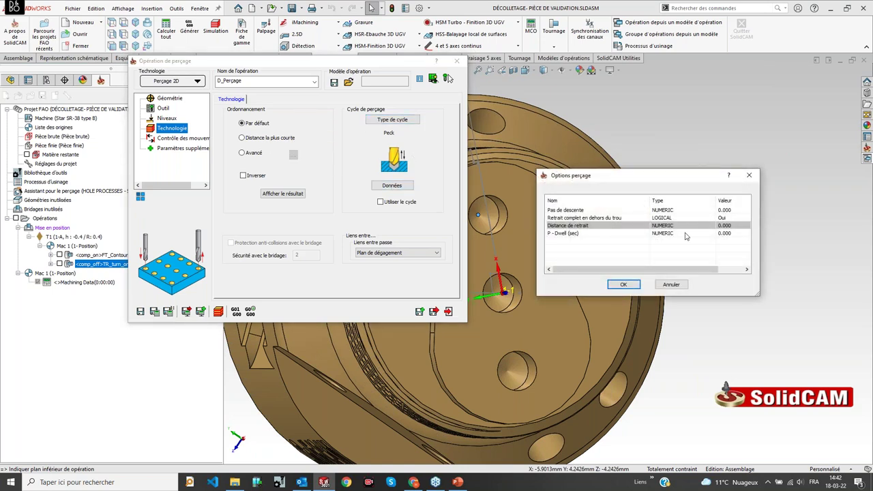
click(671, 284)
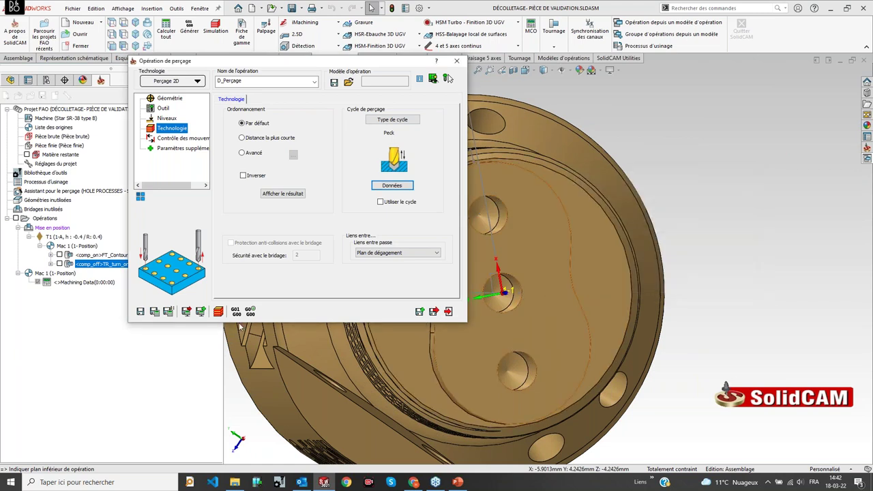
Step: Try to simulate the drilling operation with the T11 drill
click(218, 313)
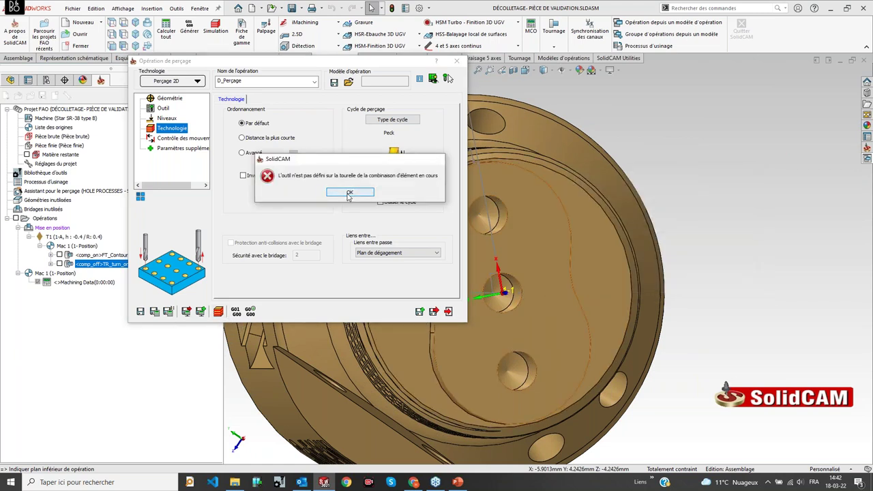
click(349, 196)
click(448, 79)
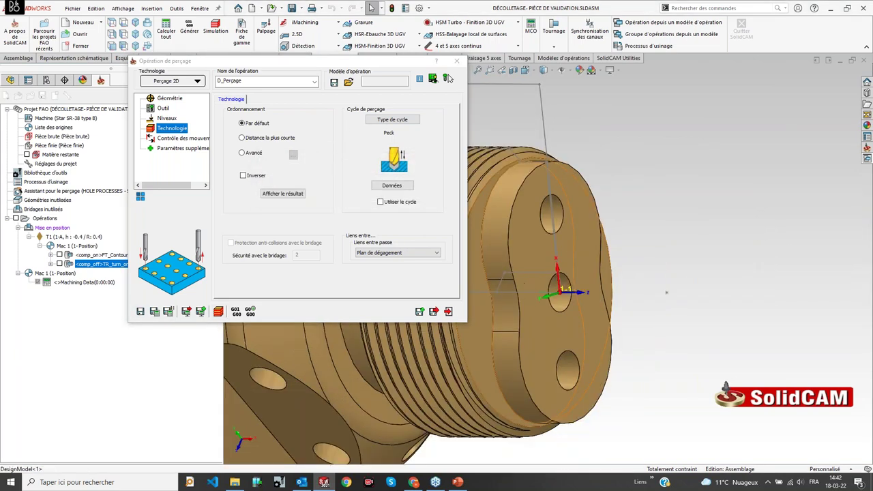
Step: Reopen the drilling operation's tool library and examine the T11 drill and the surrounding stations in the machine preview
click(163, 108)
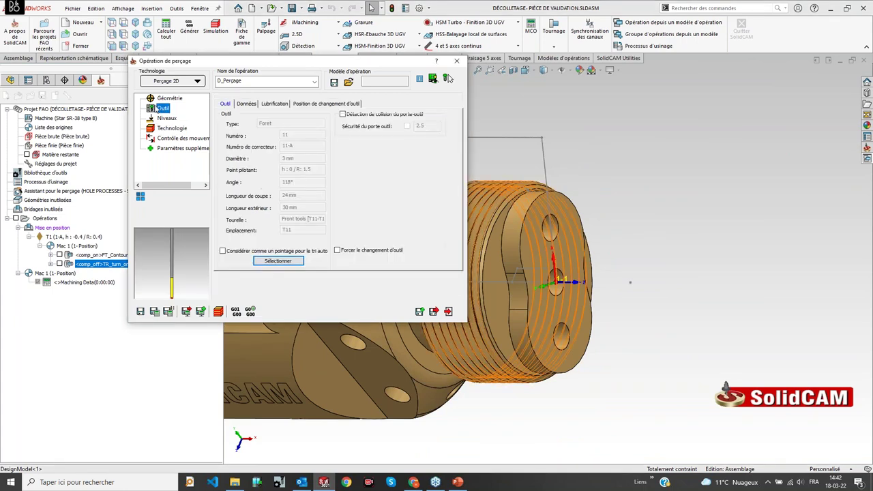
click(261, 263)
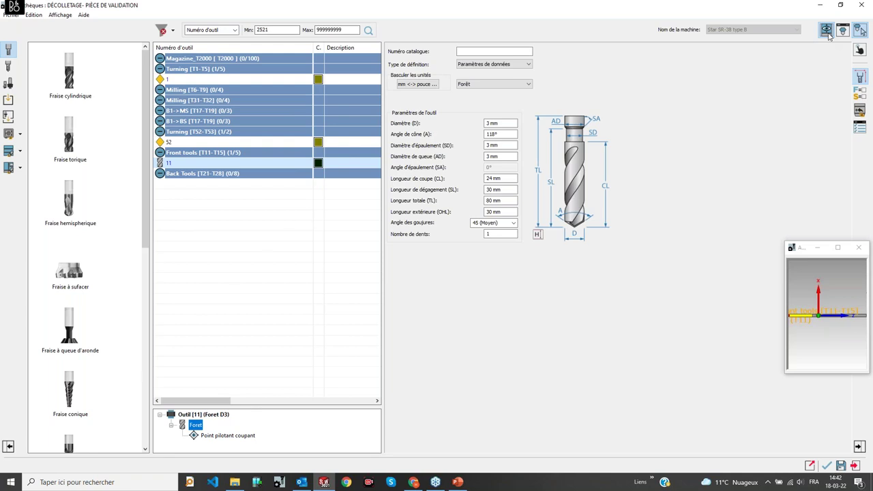
scroll(631, 363, up, 9)
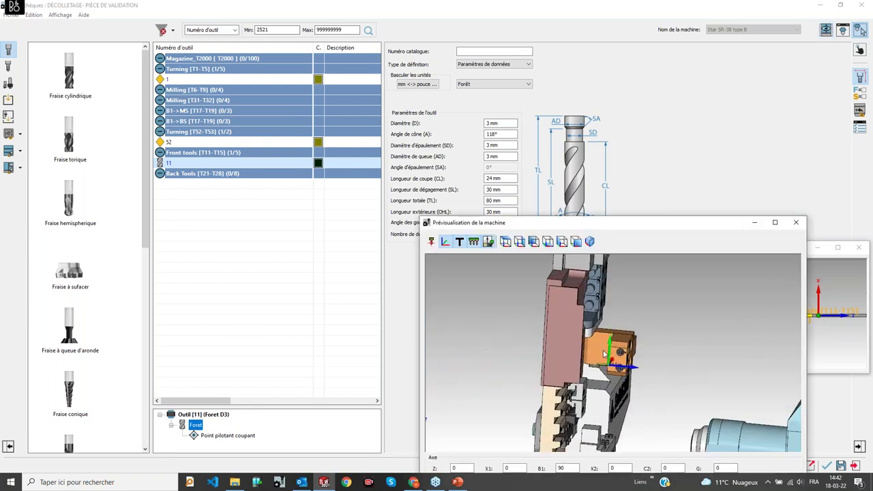
scroll(594, 356, up, 5)
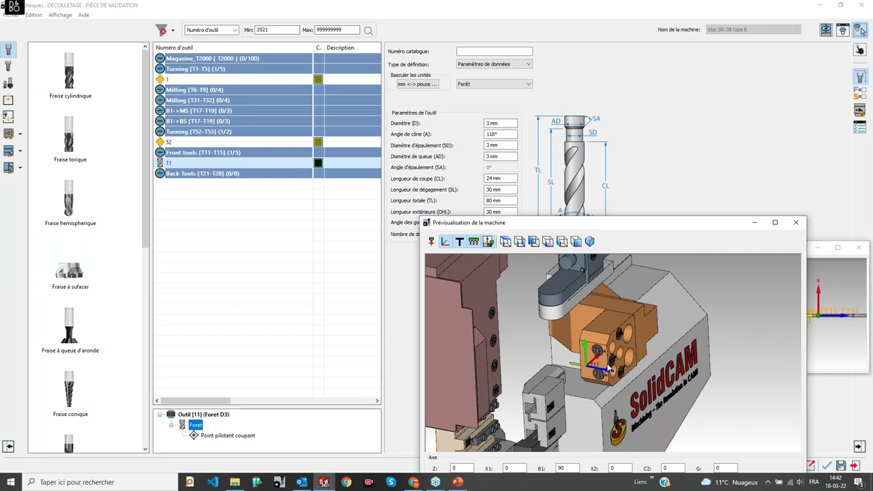
scroll(609, 370, up, 3)
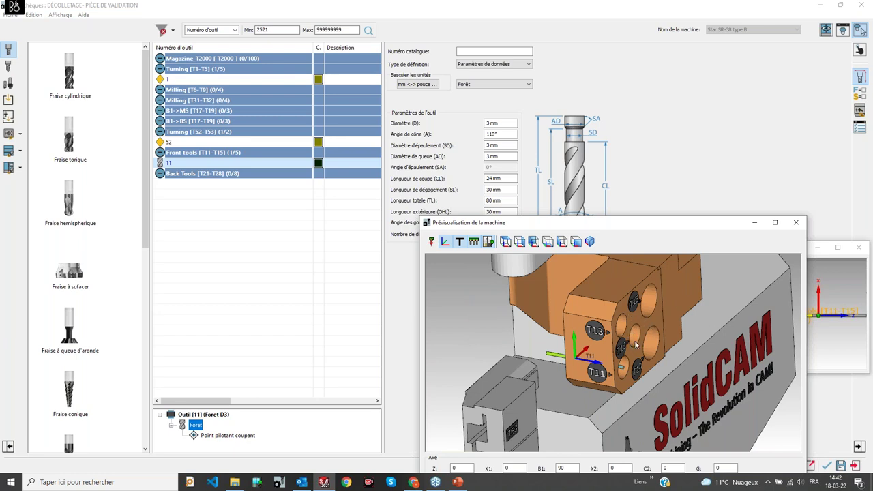
scroll(634, 345, down, 5)
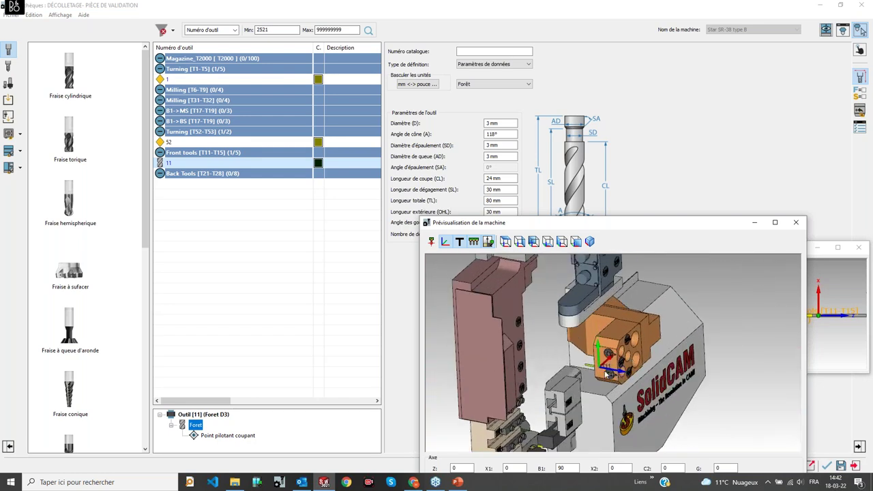
scroll(622, 332, down, 2)
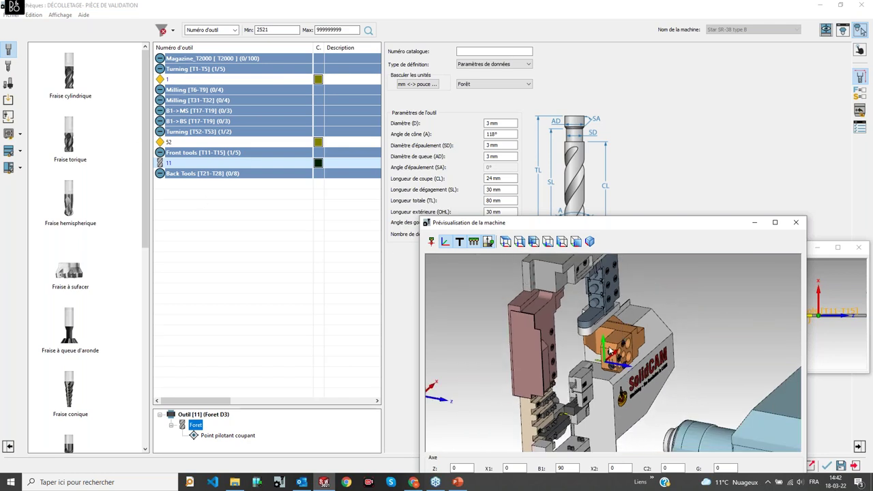
scroll(600, 352, up, 5)
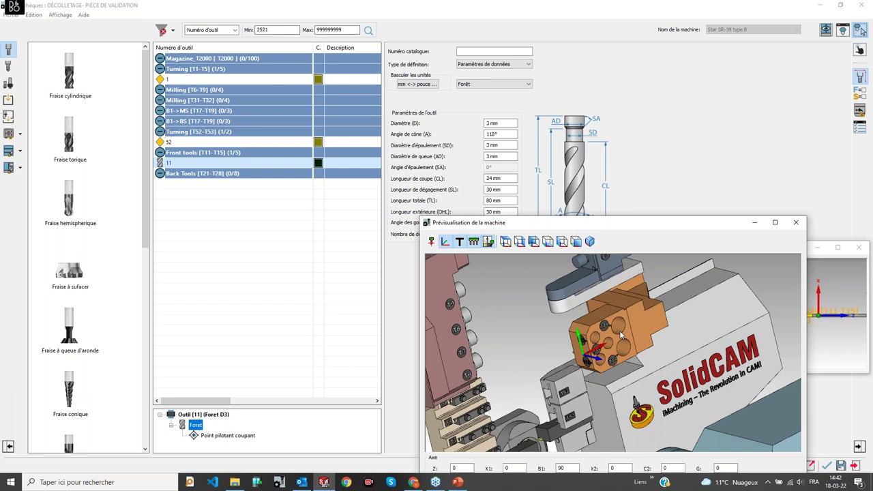
scroll(621, 334, down, 2)
scroll(594, 276, up, 2)
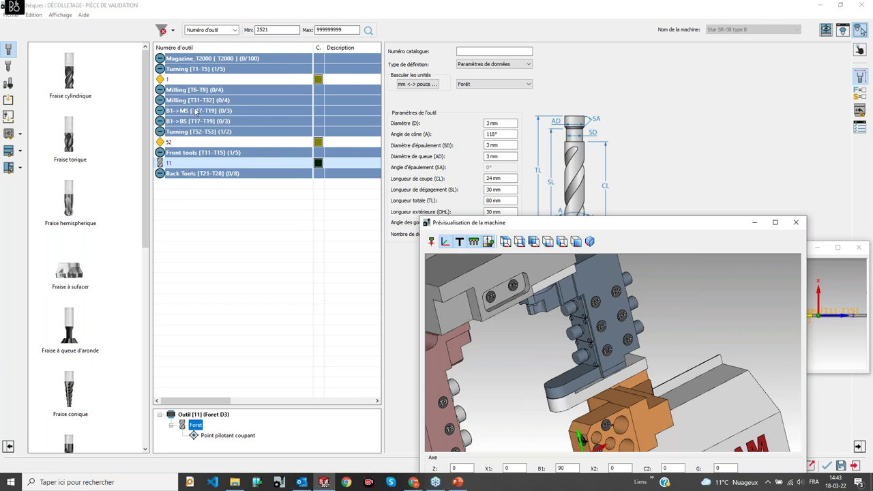
Step: Move the 3 mm Foret drill from the Front tools group to station T17 in the B1->MS [T17-T19] group
drag(189, 163, 205, 111)
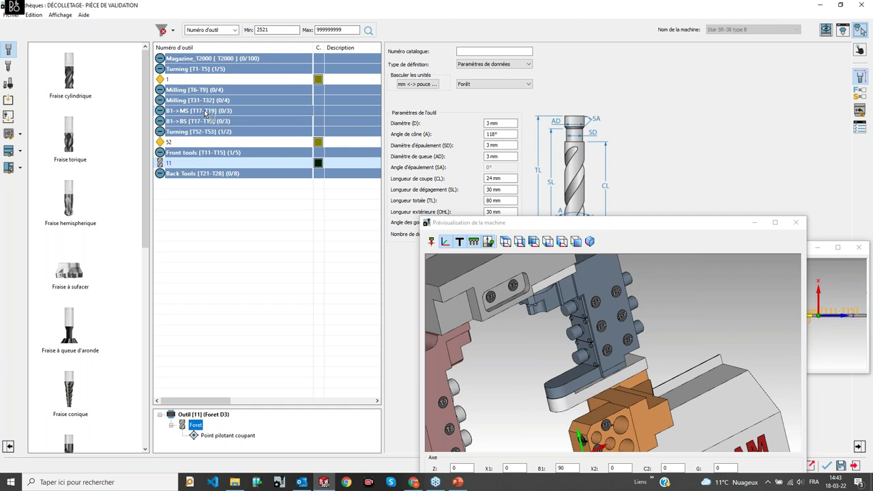
click(207, 114)
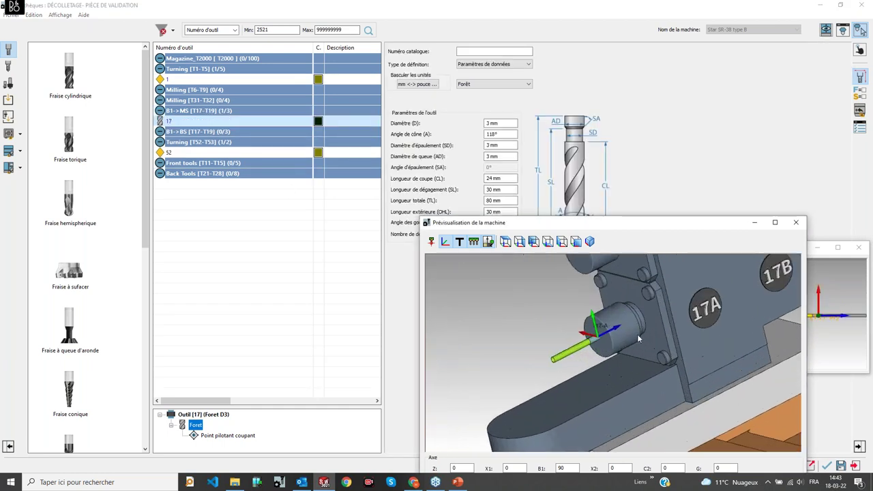
Step: Assign the T17 drill to the drilling operation, and save, calculate and simulate the operation
click(829, 466)
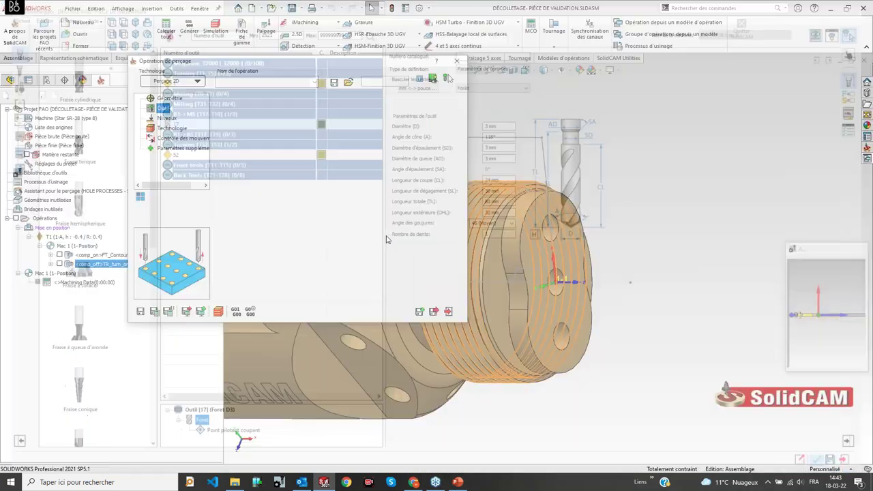
click(154, 311)
click(219, 311)
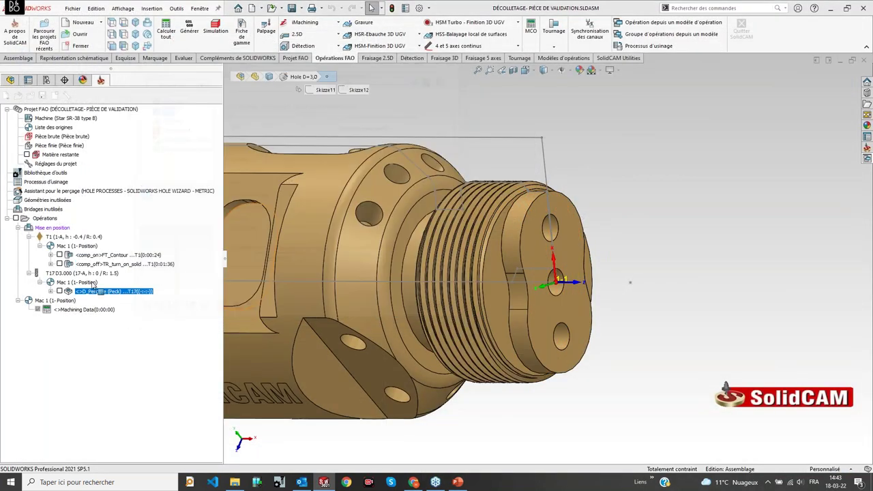
click(183, 201)
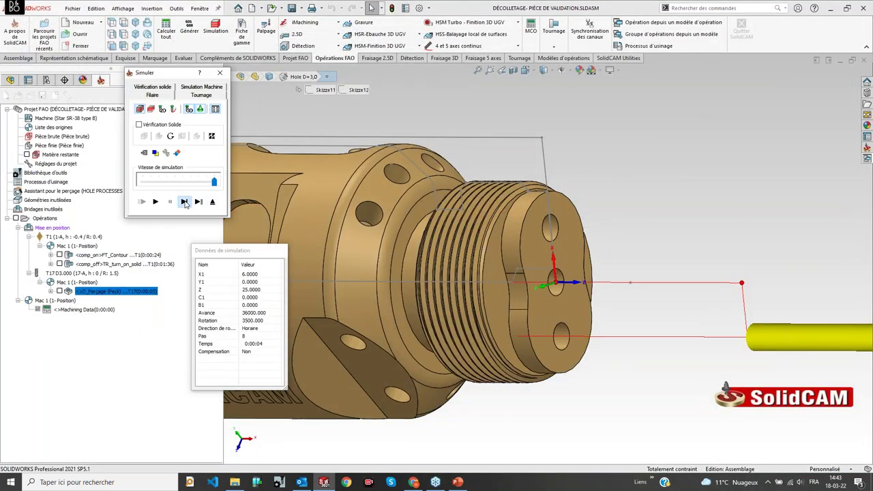
scroll(534, 233, up, 4)
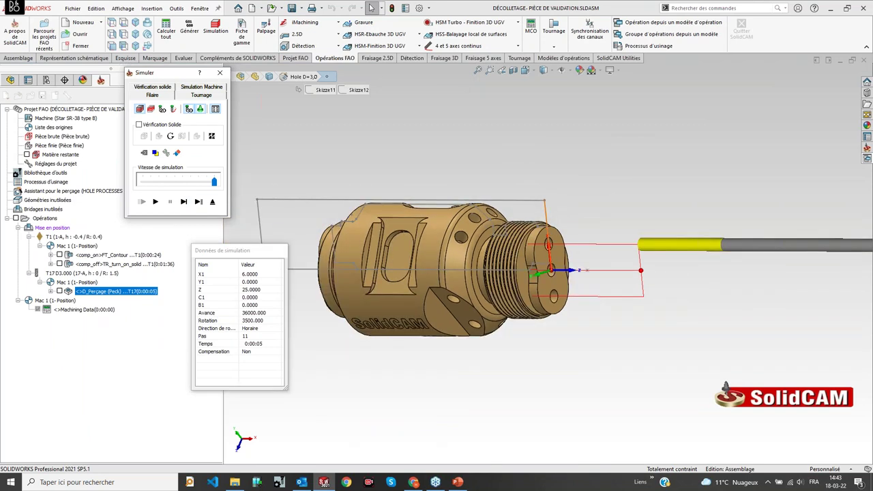
click(212, 201)
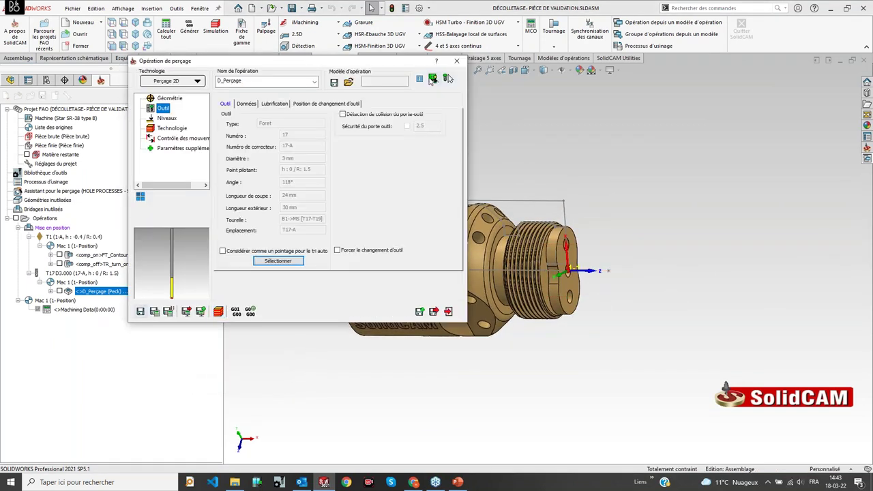
Step: Examine the T17 drill's position relative to the part and the surrounding 17A–19B stations in the drilling operation's machine preview
click(432, 79)
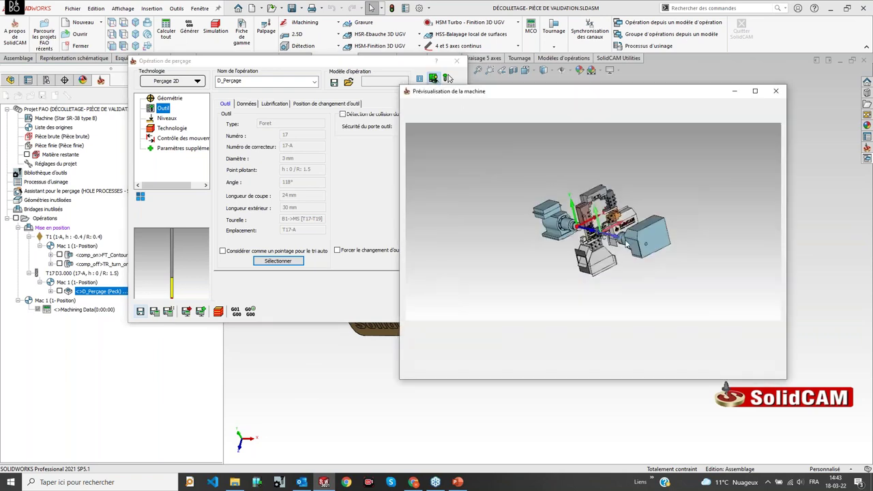
scroll(600, 205, up, 7)
scroll(593, 256, down, 4)
scroll(581, 290, up, 2)
scroll(618, 182, up, 4)
middle_drag(601, 180, 622, 191)
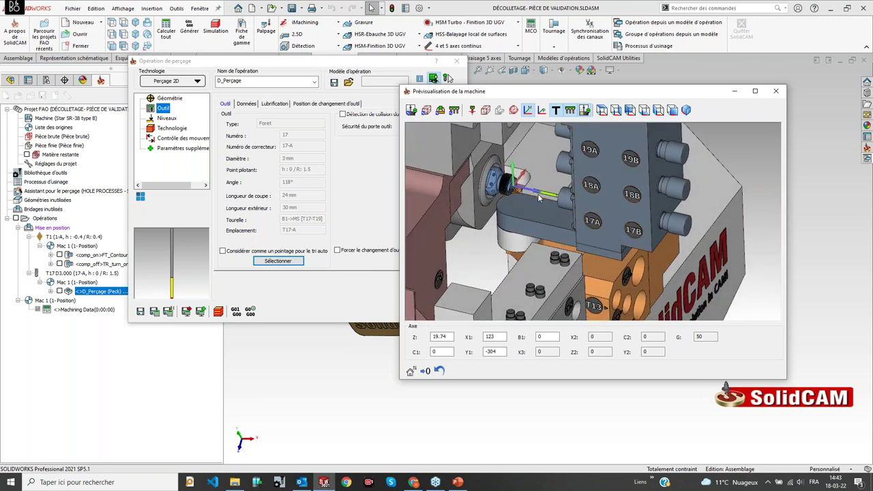
scroll(502, 185, up, 5)
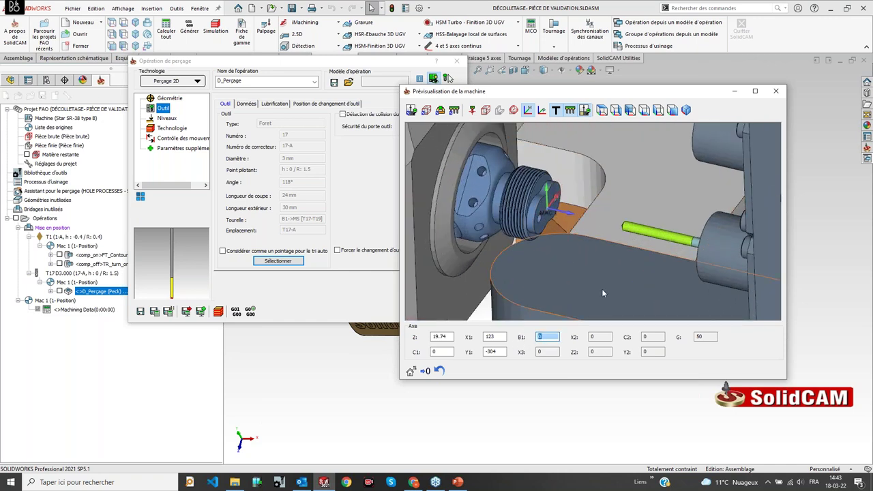
scroll(604, 266, down, 3)
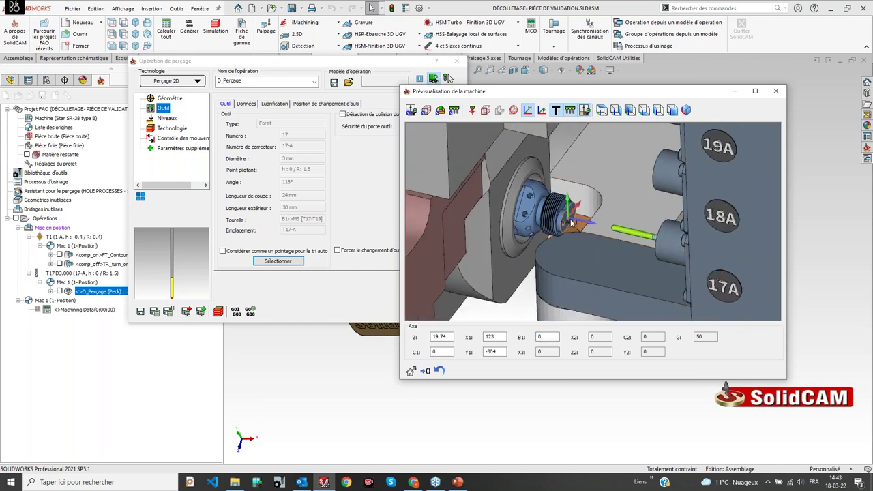
scroll(694, 239, down, 2)
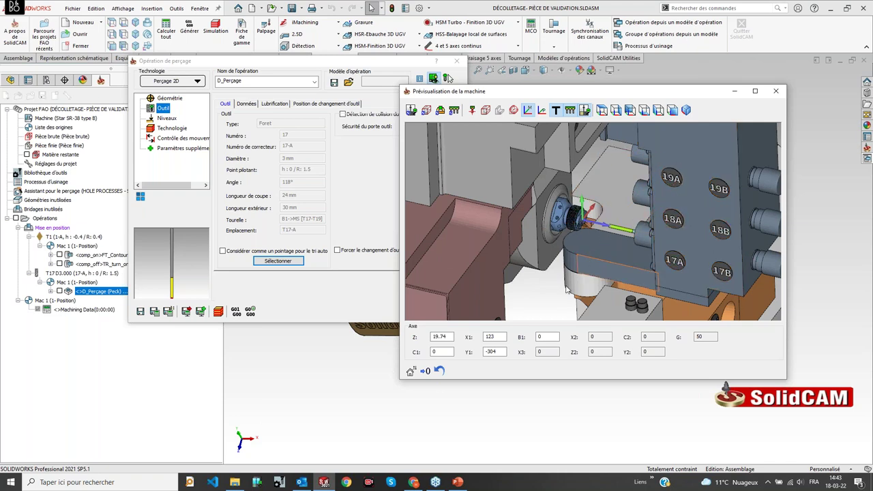
scroll(656, 218, down, 2)
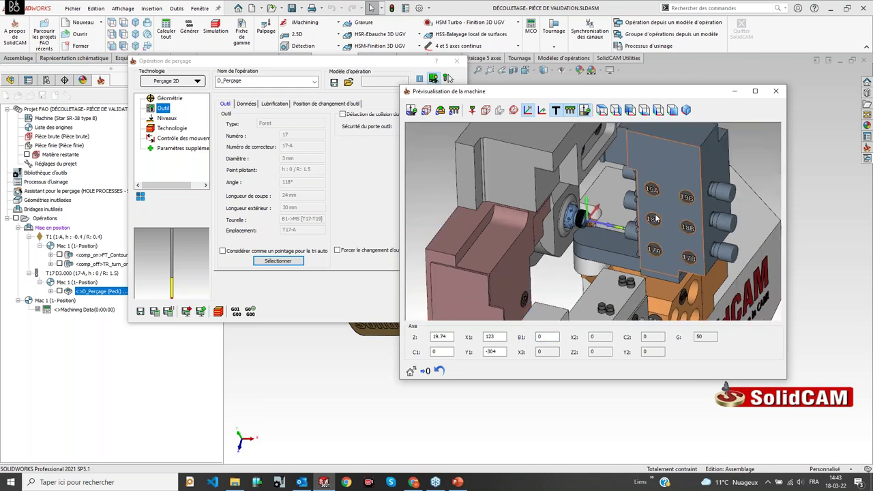
scroll(663, 214, down, 1)
scroll(695, 203, up, 2)
middle_drag(695, 204, 526, 236)
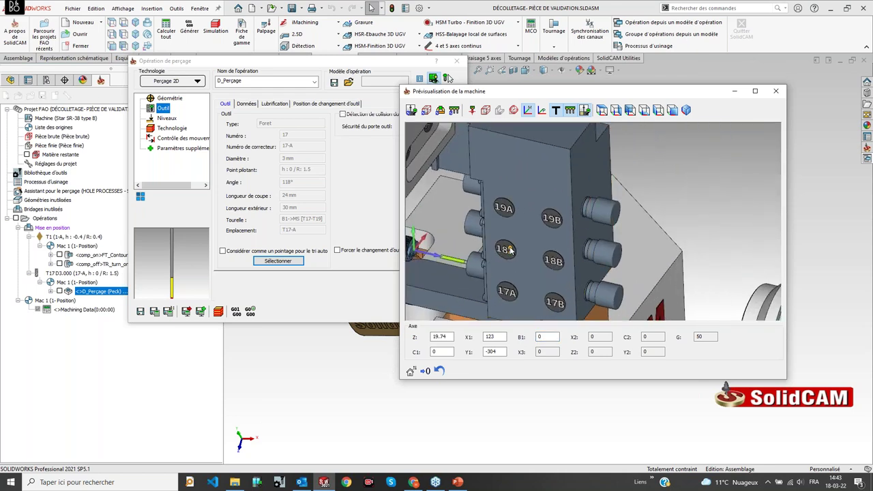
scroll(511, 251, down, 3)
click(448, 79)
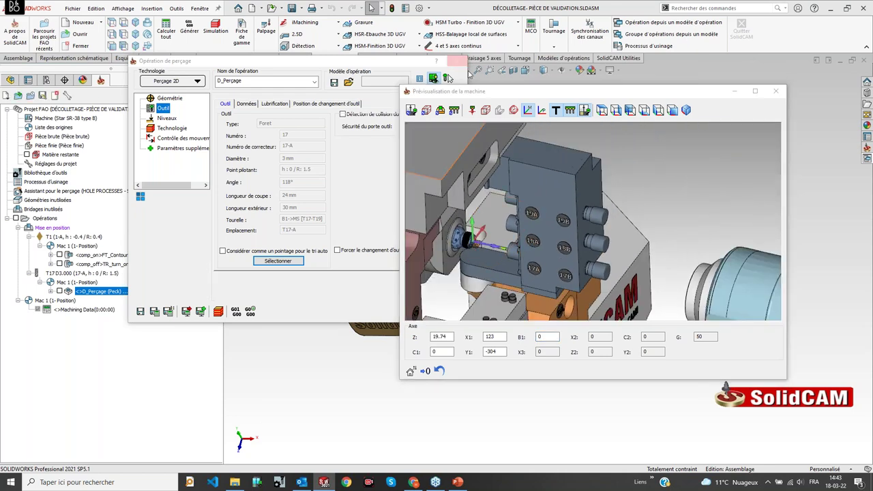
Step: Create a 2.5D pocket operation with geometry Contour1, using the two chains of the stepped front face around the two-lobed boss
click(294, 34)
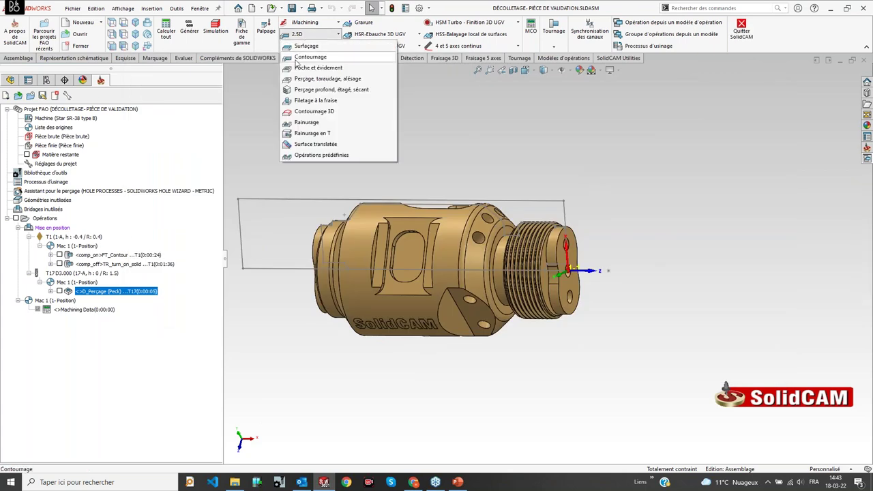
click(297, 69)
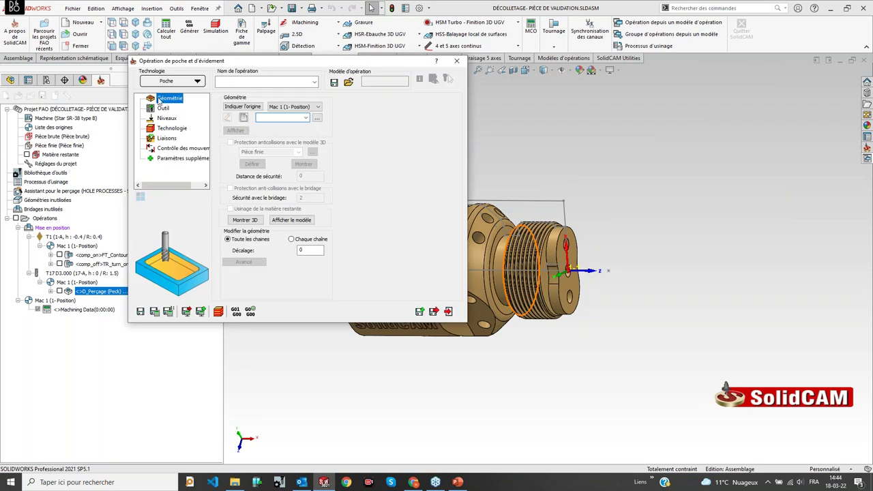
click(243, 119)
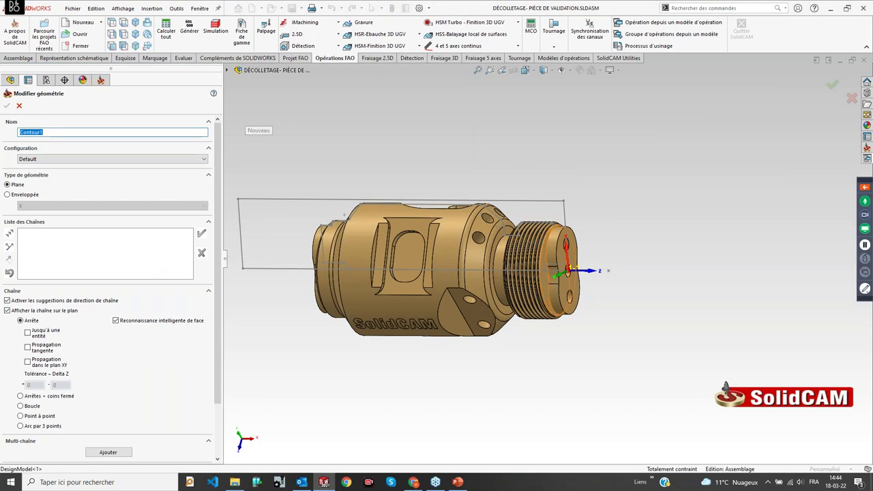
scroll(548, 295, down, 2)
middle_drag(546, 293, 481, 280)
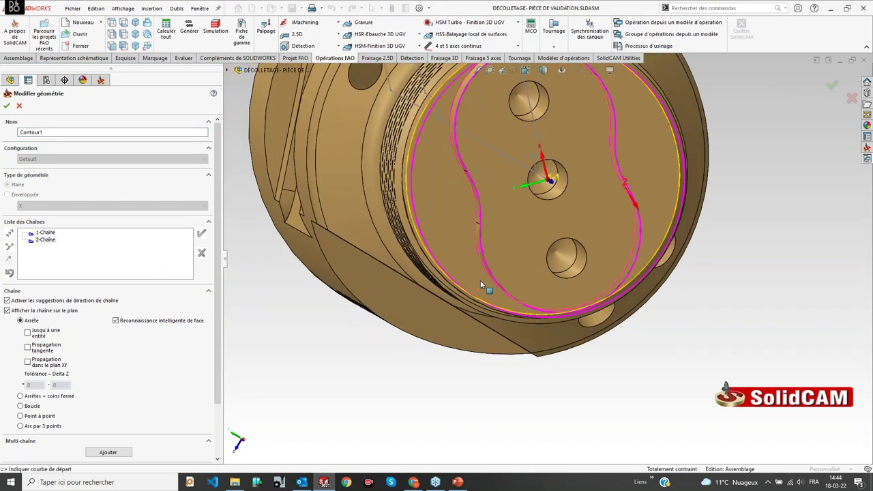
scroll(487, 236, up, 2)
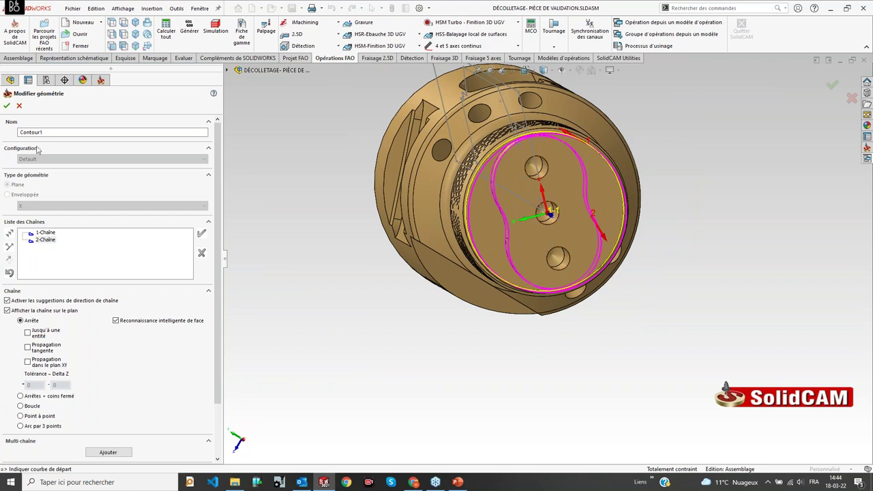
click(8, 106)
Step: Add a 6 mm Fraise cylindrique at station T18 of the B1->MS [T17-T19] group and preview it on the machine
click(162, 108)
click(277, 265)
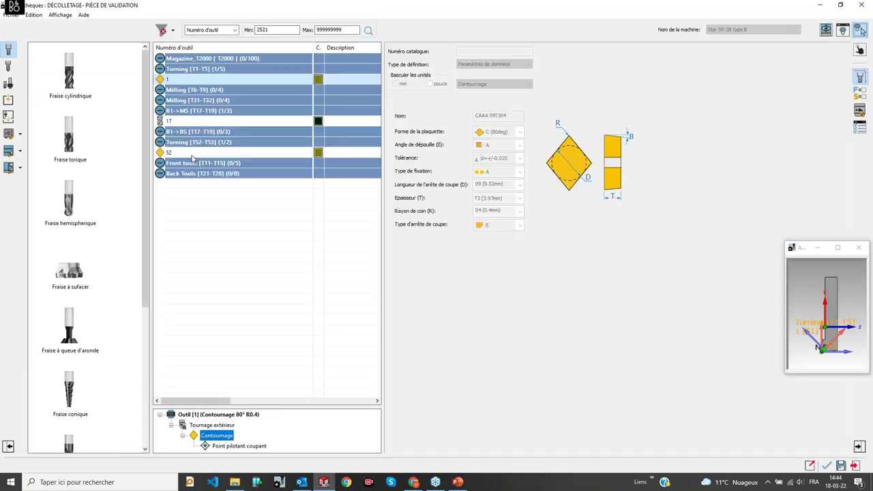
click(71, 76)
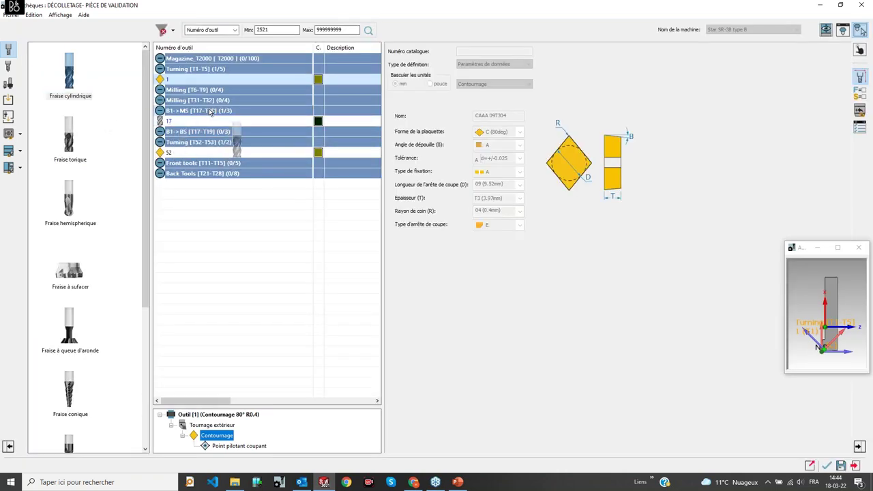
click(827, 30)
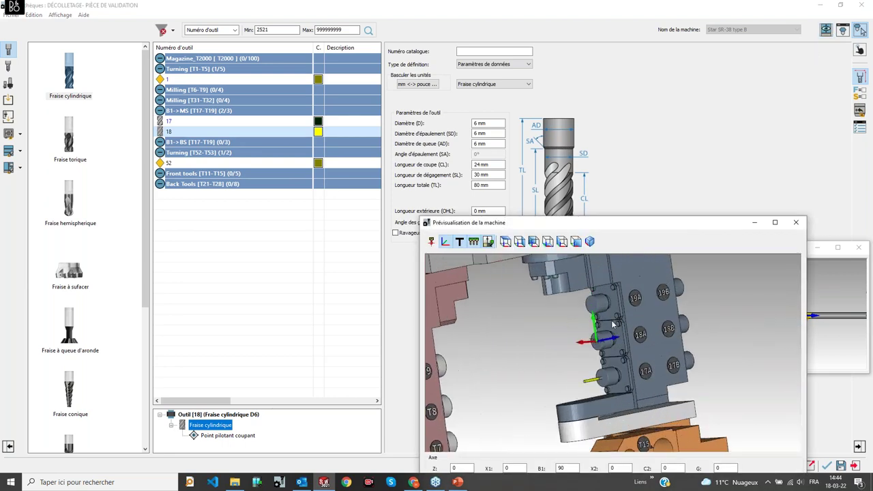
Step: Set the T18 end mill's station mounting offset Z to 50 and assign the tool to the pocket operation
click(860, 50)
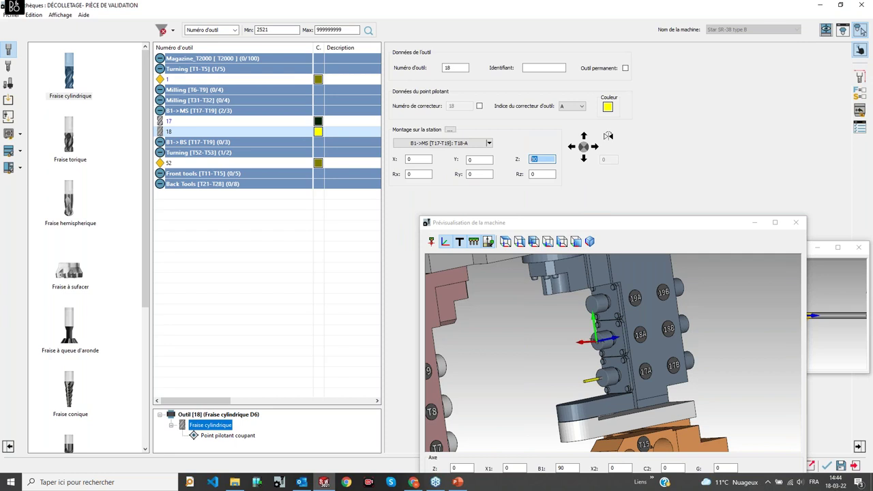
click(598, 346)
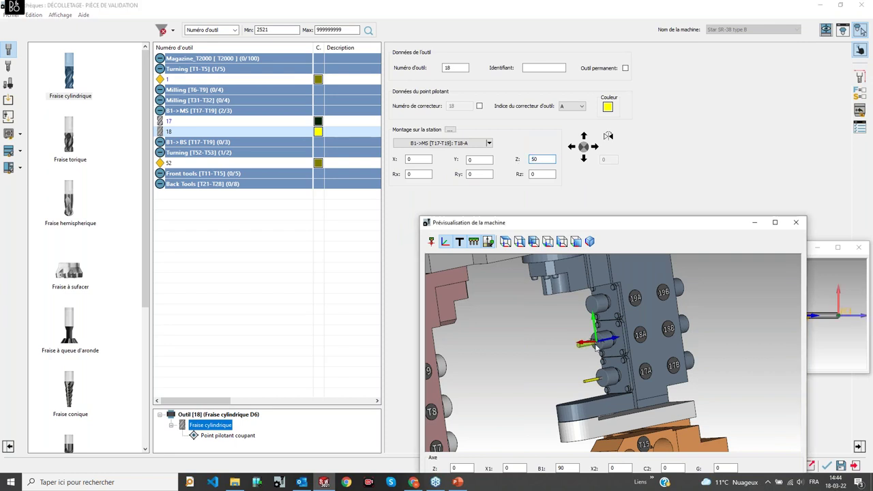
scroll(607, 355, up, 4)
scroll(619, 363, down, 3)
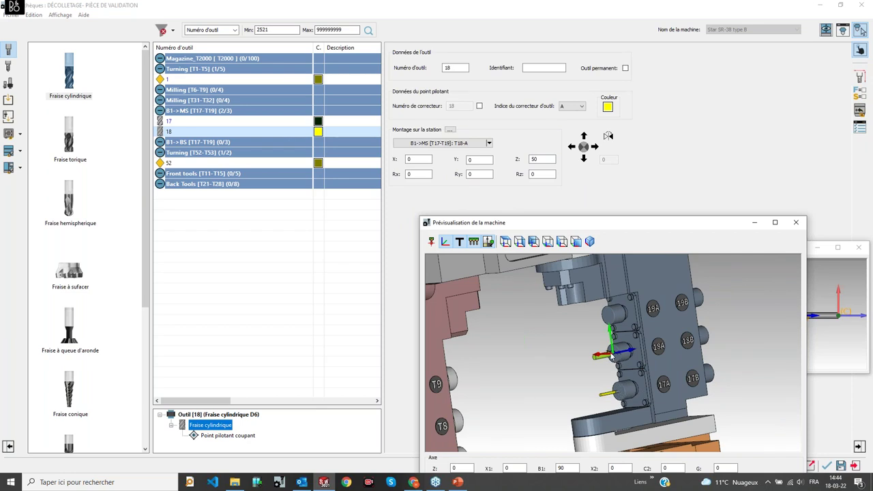
click(860, 77)
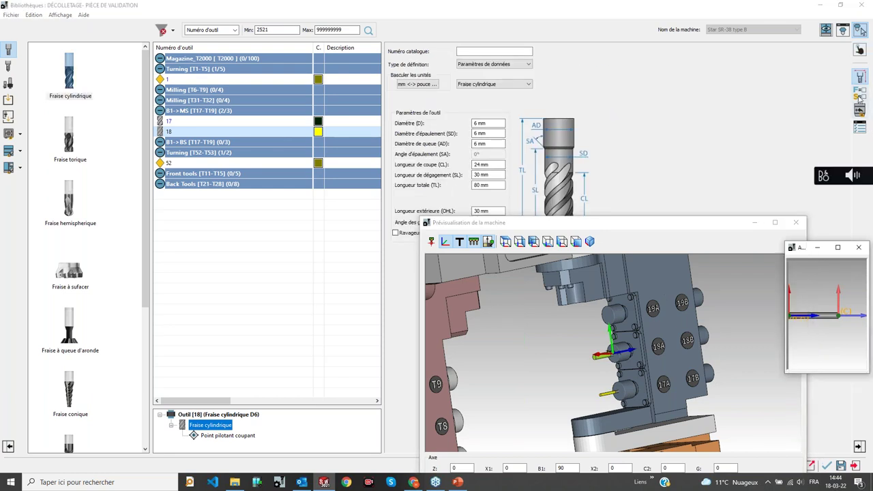
click(861, 94)
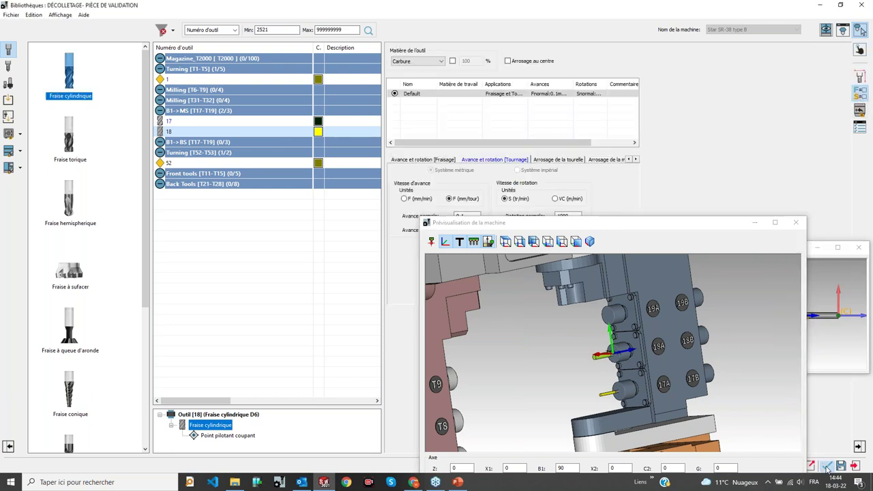
click(827, 466)
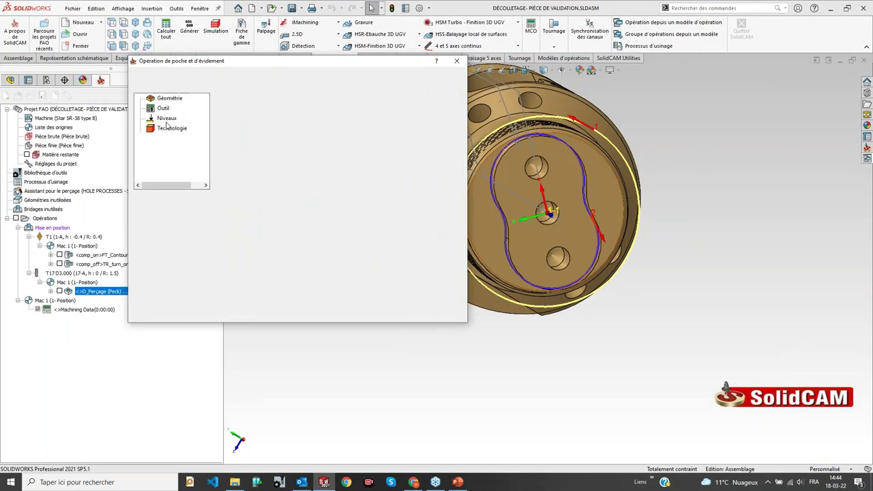
Step: Set the pocket operation's depth and step-down to 2.5 and calculate it
click(166, 119)
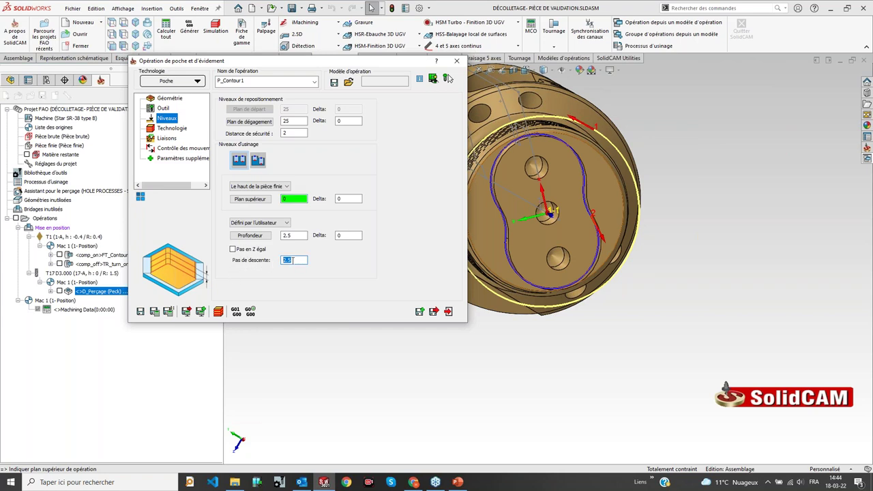
click(219, 311)
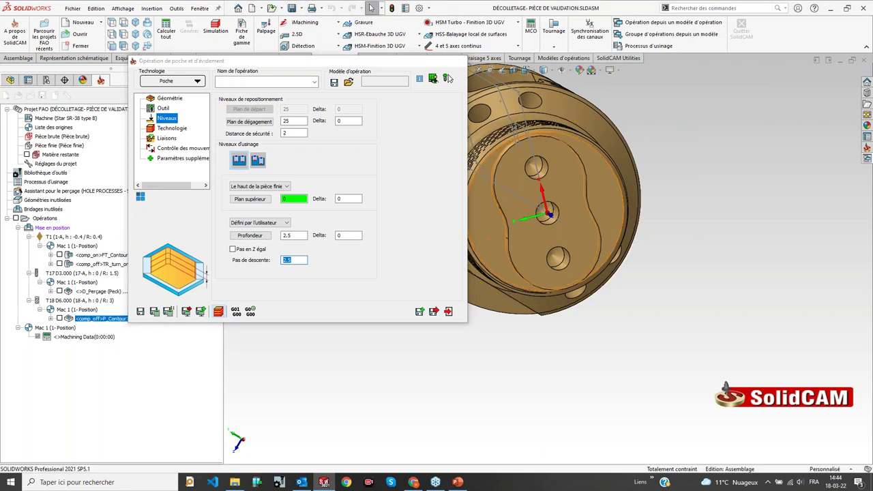
Step: Simulate the pocket toolpath and step through the end mill's individual moves around the front boss
click(155, 202)
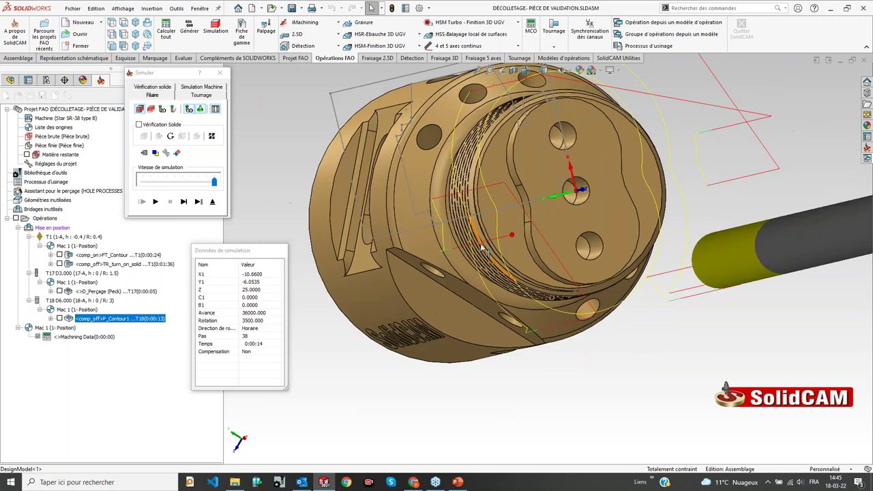
click(183, 201)
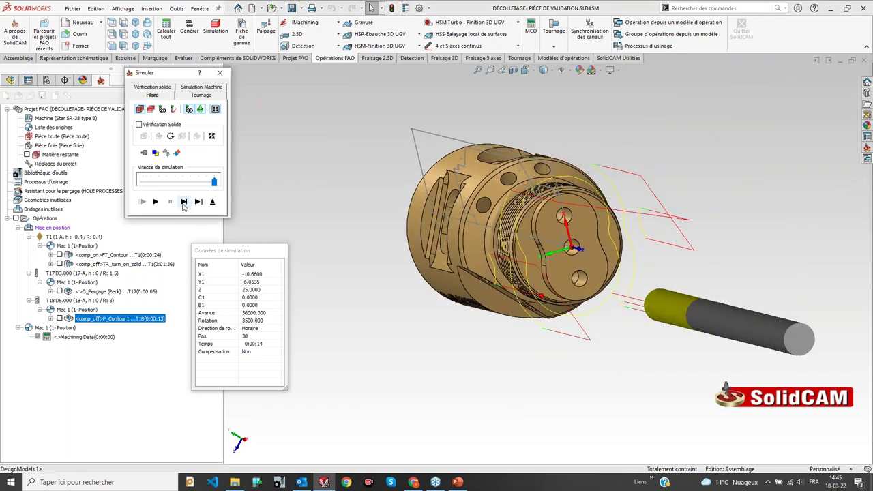
click(249, 282)
click(185, 202)
click(187, 203)
click(187, 204)
click(187, 204)
click(187, 204)
click(187, 204)
click(187, 203)
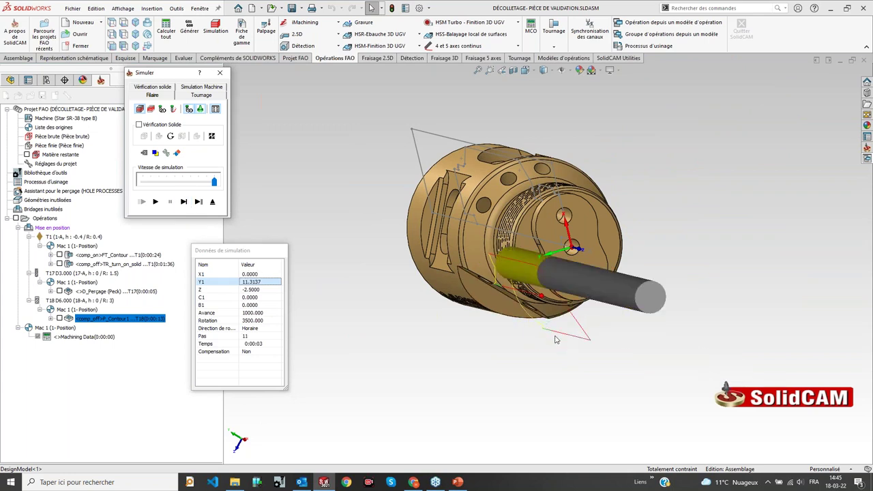
click(212, 201)
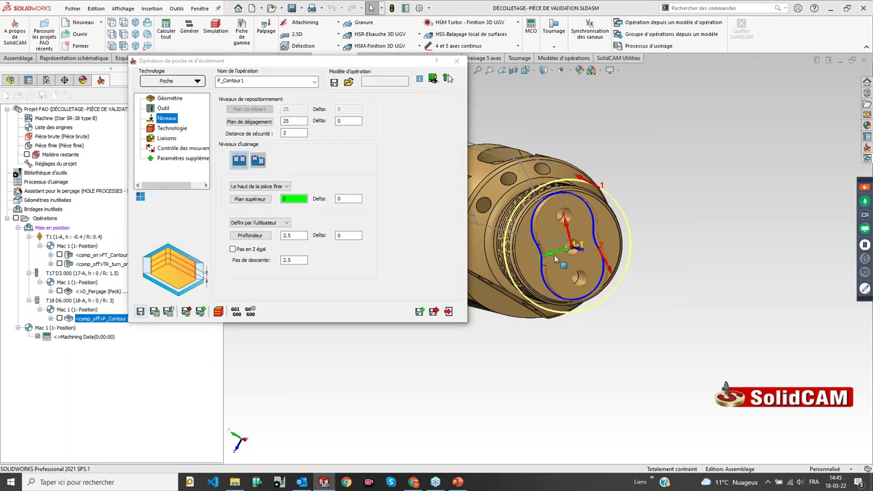
Step: Enable the 4th axis in the pocket operation's motion control settings
click(183, 148)
middle_drag(625, 236, 578, 261)
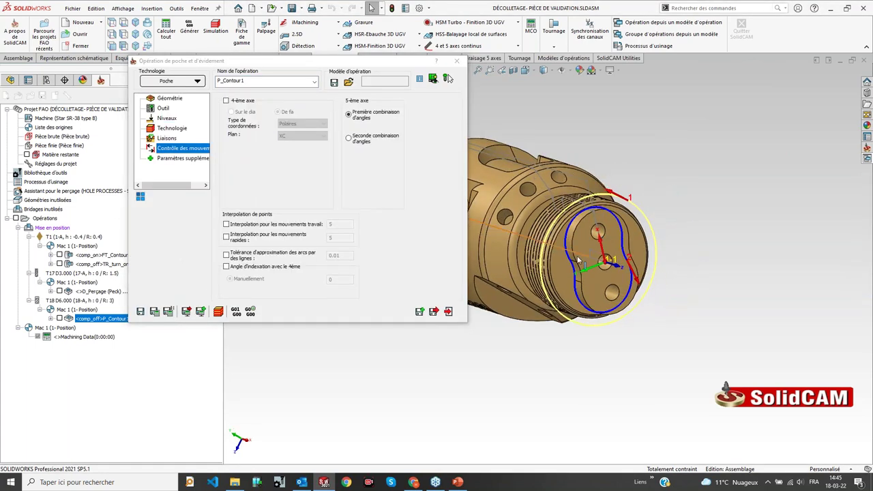
click(232, 103)
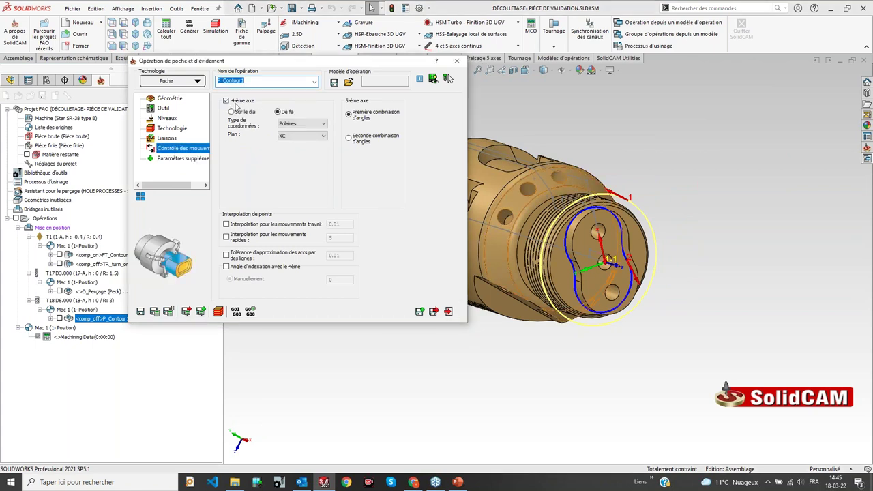
Step: Set the pocket operation's 4th-axis coordinate type to Cartésiennes, keeping the XC plane
click(290, 137)
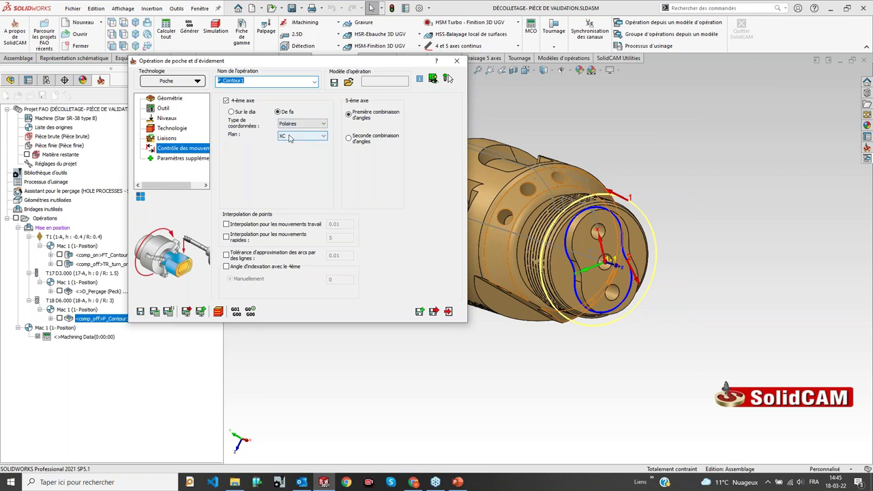
click(297, 124)
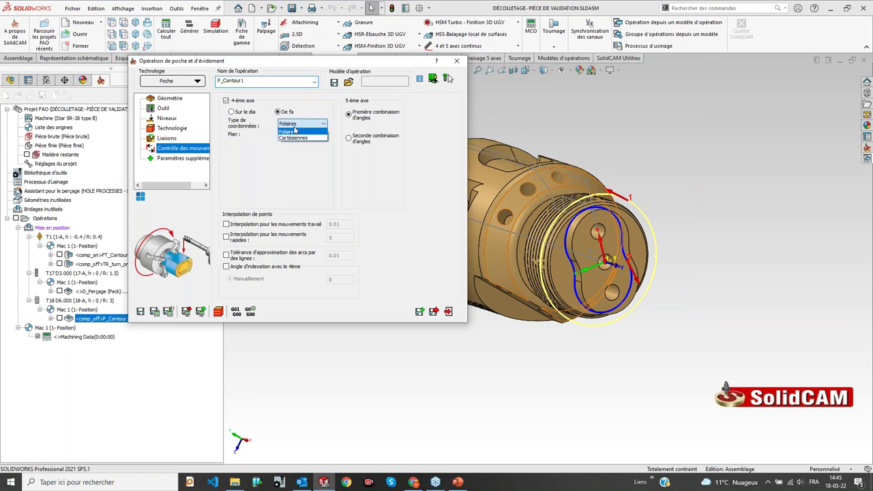
click(285, 139)
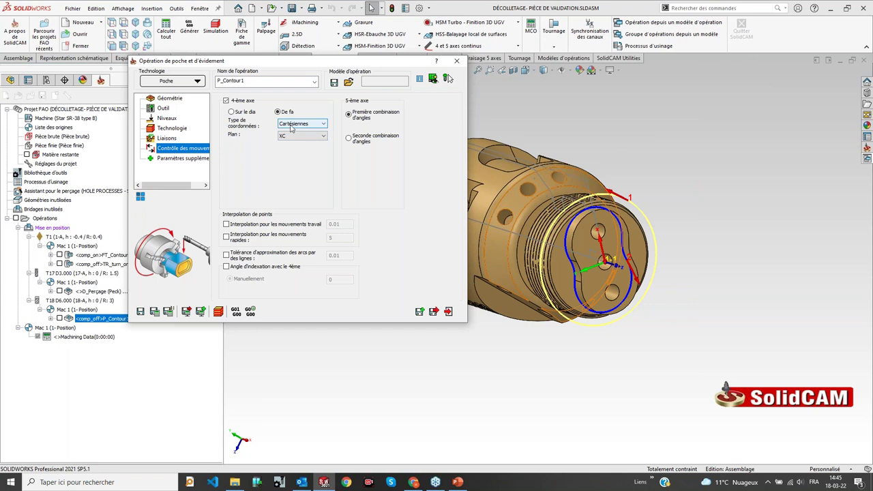
Step: Simulate the pocket operation, step through the X1, Y1 and C1 positions of the individual moves, and close the simulation and operation
click(219, 311)
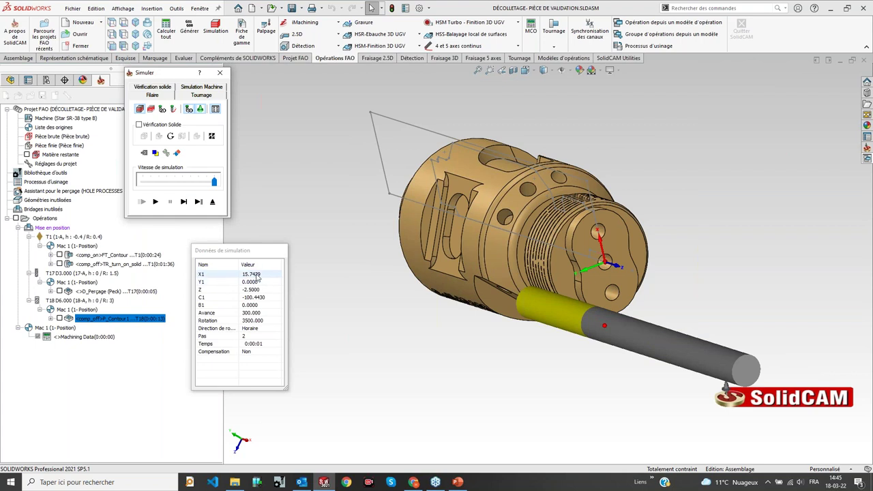
click(247, 290)
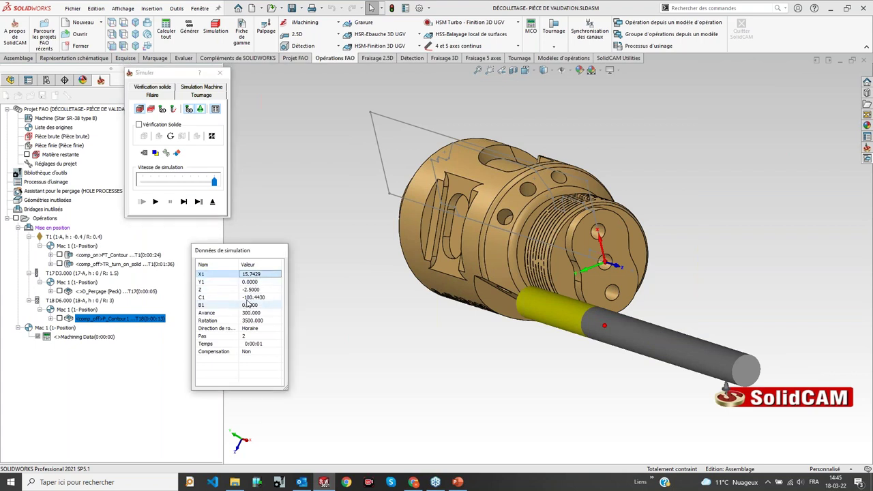
click(250, 298)
click(184, 201)
click(183, 201)
click(184, 201)
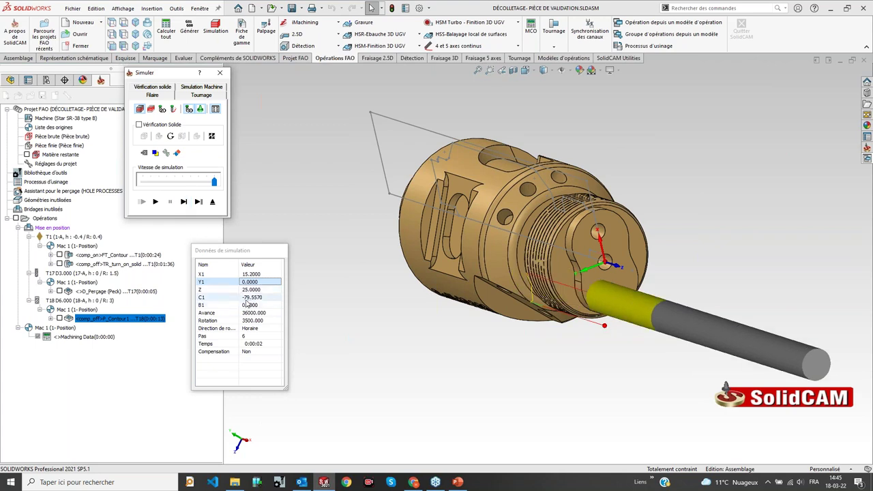
click(184, 201)
click(183, 201)
click(184, 203)
click(184, 202)
click(184, 203)
click(183, 203)
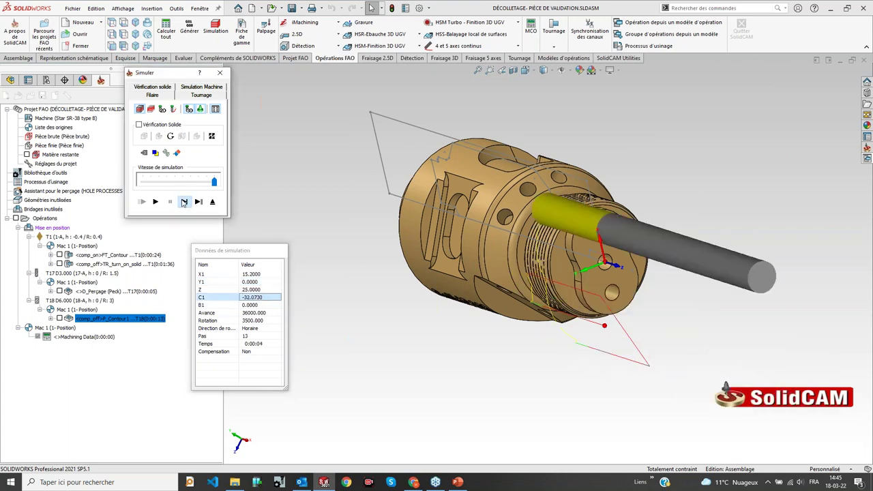
click(183, 203)
click(183, 203)
click(183, 203)
click(184, 202)
click(184, 201)
click(183, 201)
click(184, 201)
click(184, 201)
click(183, 201)
click(183, 202)
click(184, 201)
click(183, 201)
click(183, 201)
click(184, 202)
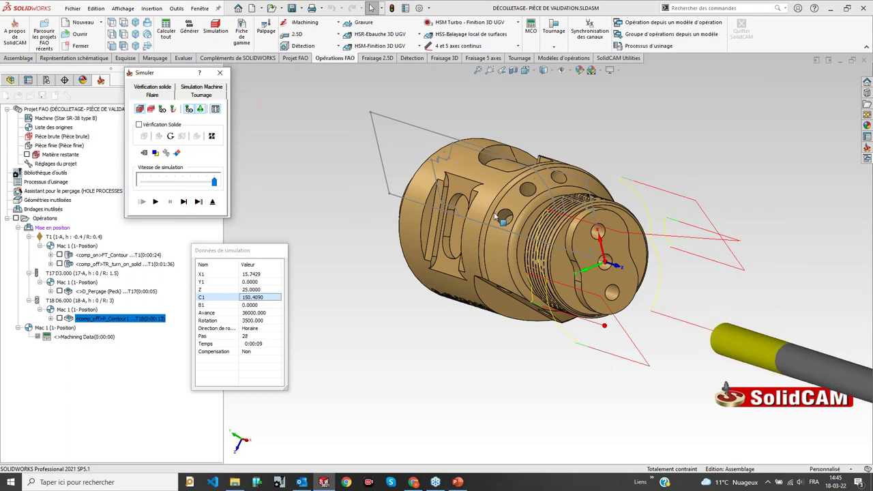
click(553, 34)
click(331, 113)
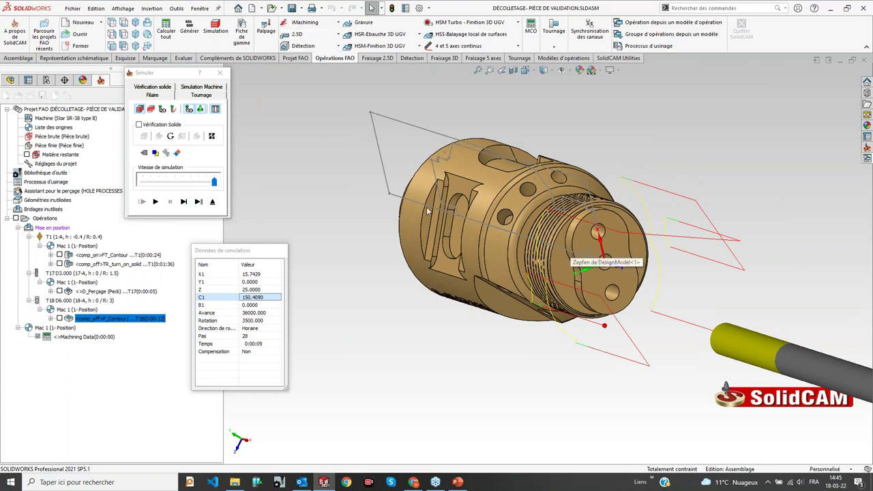
click(212, 201)
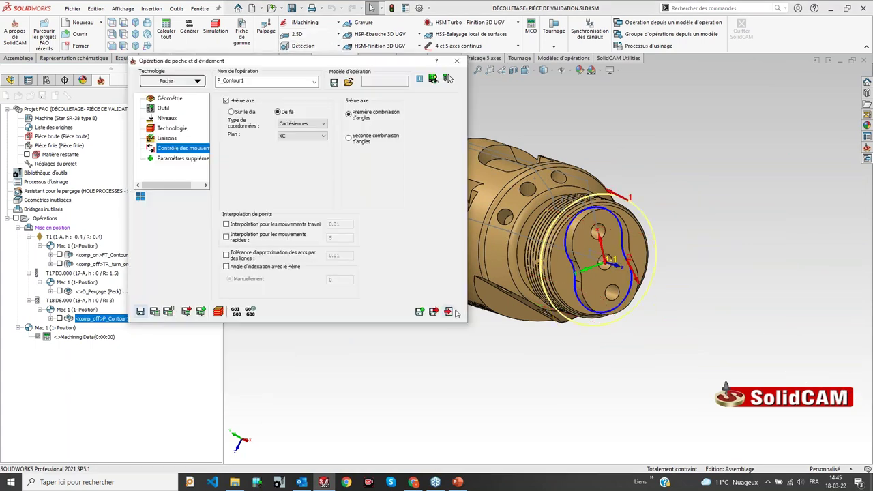
click(449, 312)
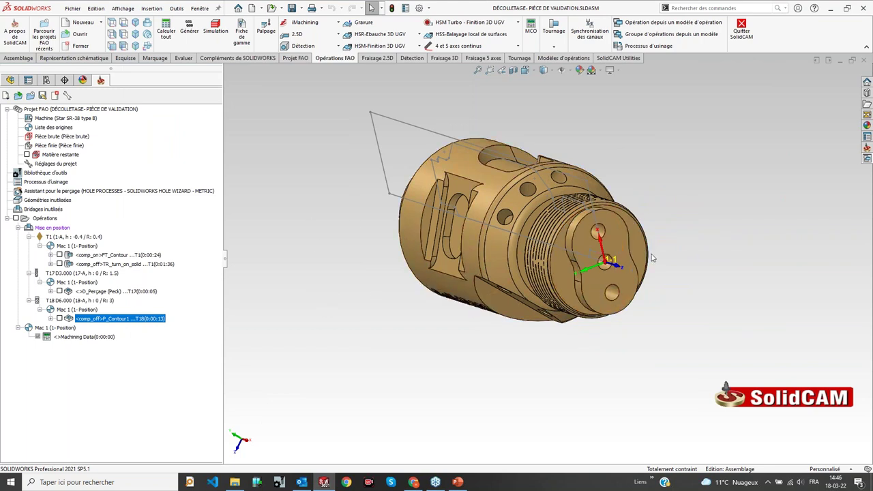
Step: Move the Machining Data operation between FT_Contour and TR_turn_on_solid, and recalculate all operations
drag(84, 336, 114, 262)
click(128, 256)
drag(84, 337, 119, 261)
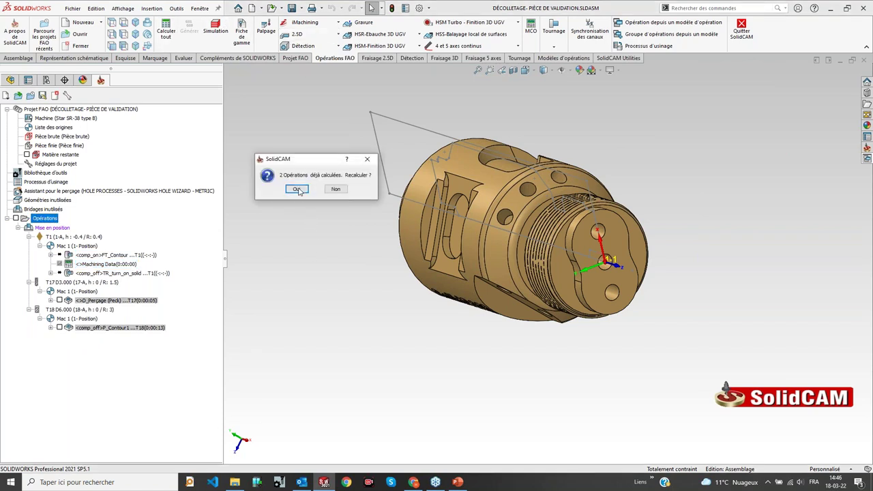
click(296, 190)
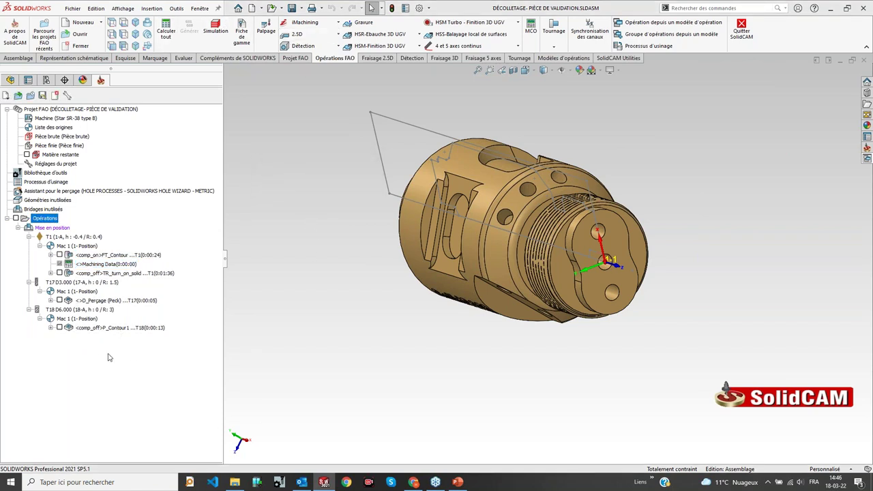
Step: Start a machine control operation after P_Contour1 using the Back Spindle - Pick Up cycle and accept its element combination
middle_drag(417, 280, 498, 235)
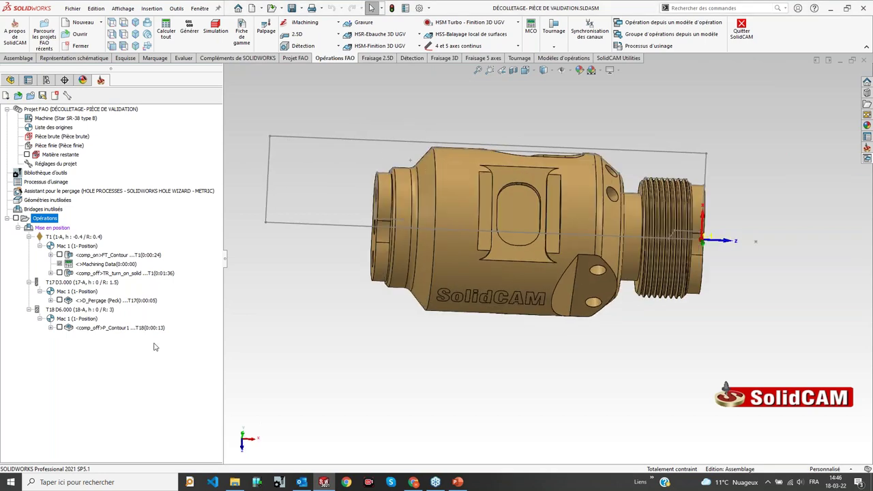
click(116, 327)
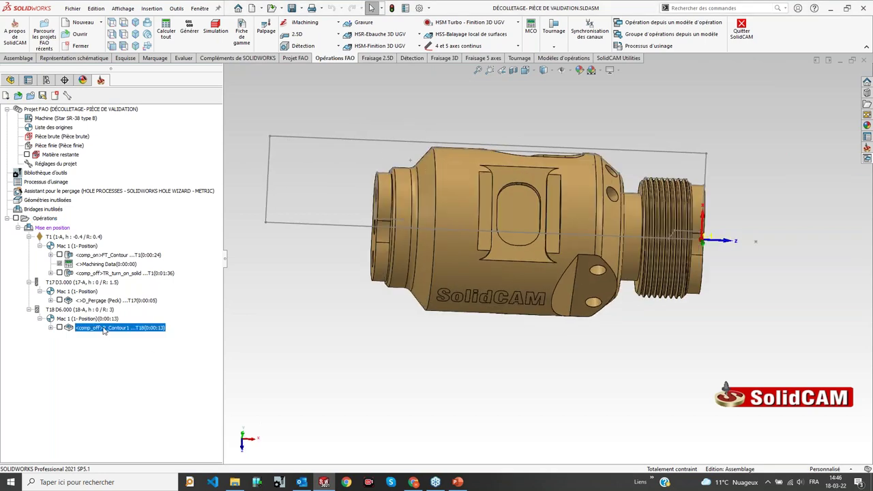
click(531, 31)
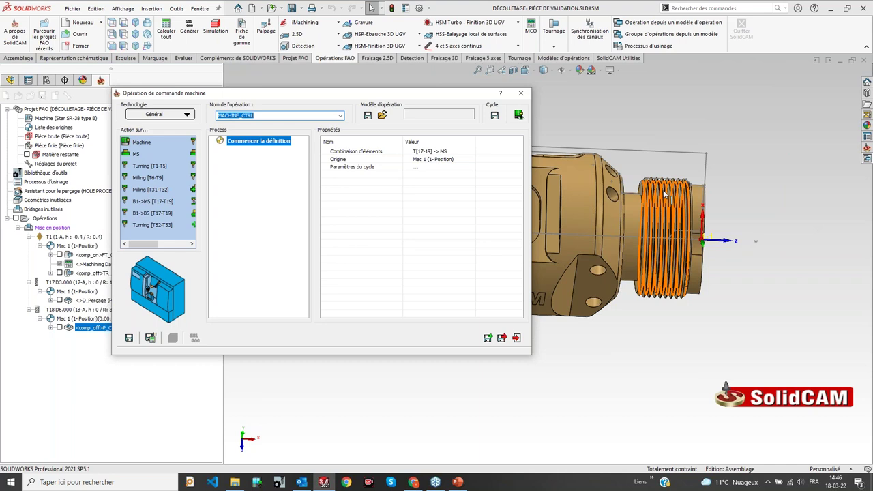
click(172, 115)
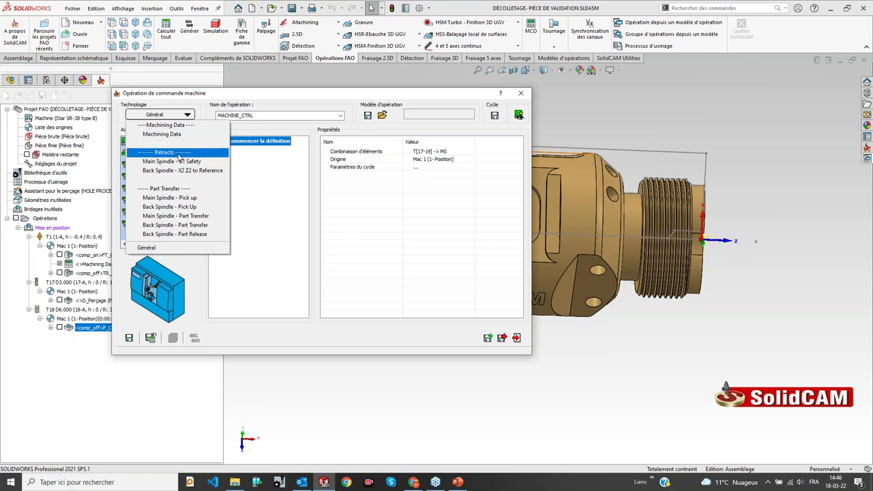
click(165, 208)
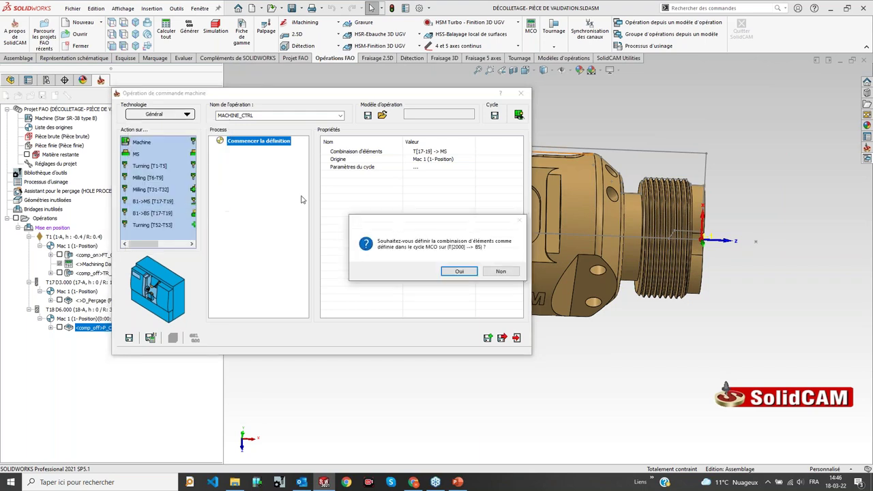
click(460, 272)
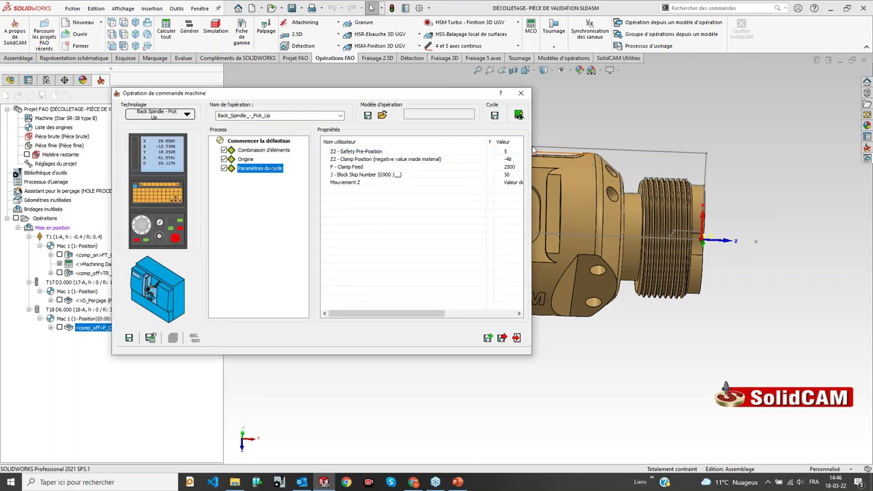
Step: Examine the pick-up cycle's safety pre-position, clamp position and clamp feed, and exit without adding the operation
click(365, 161)
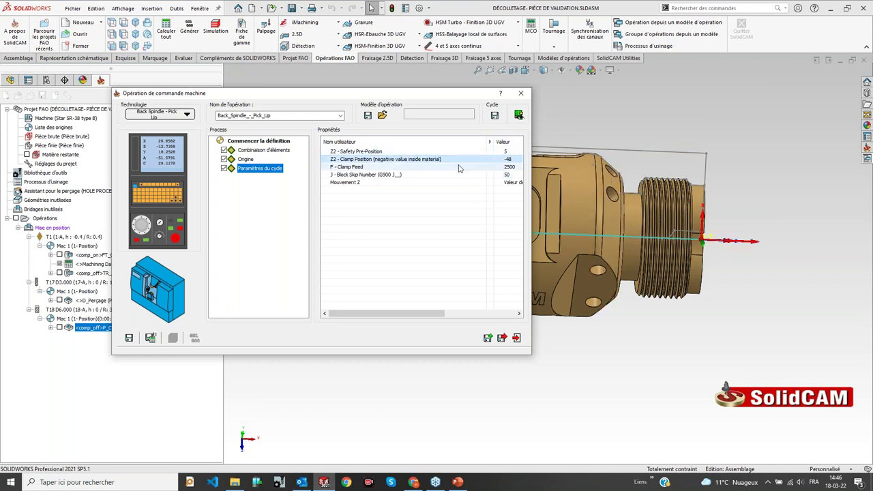
double_click(504, 151)
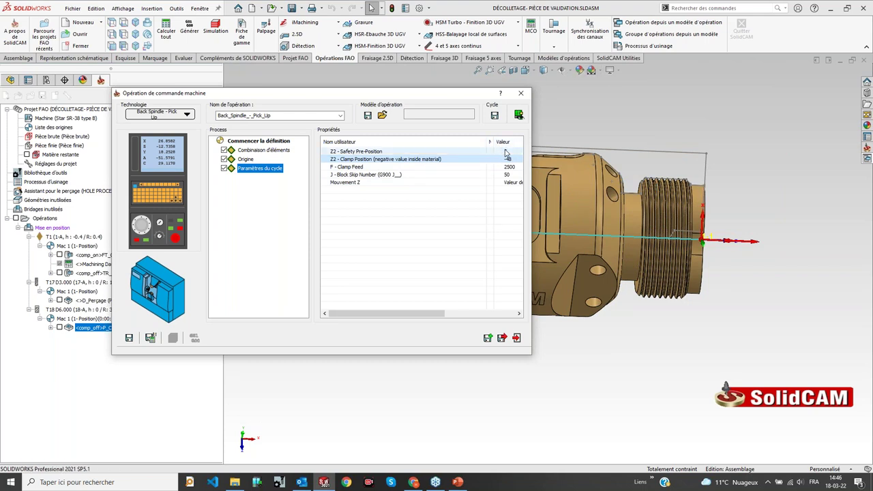
click(505, 160)
click(507, 168)
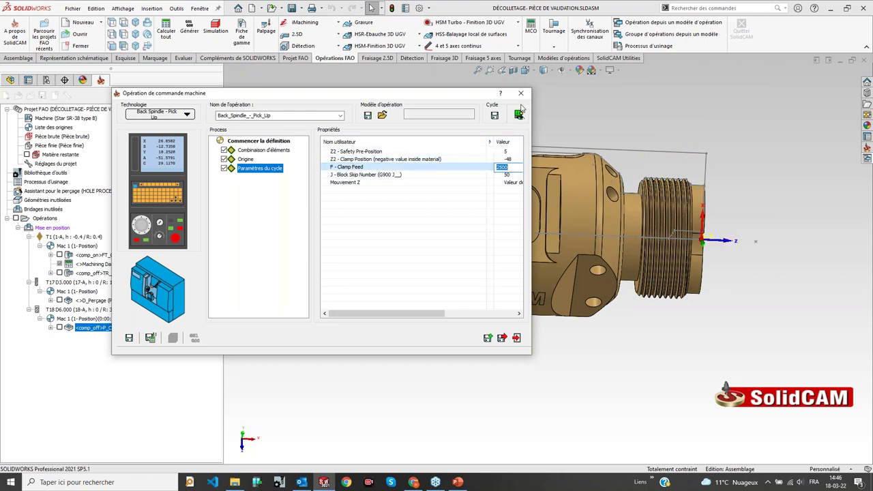
key(Escape)
click(304, 192)
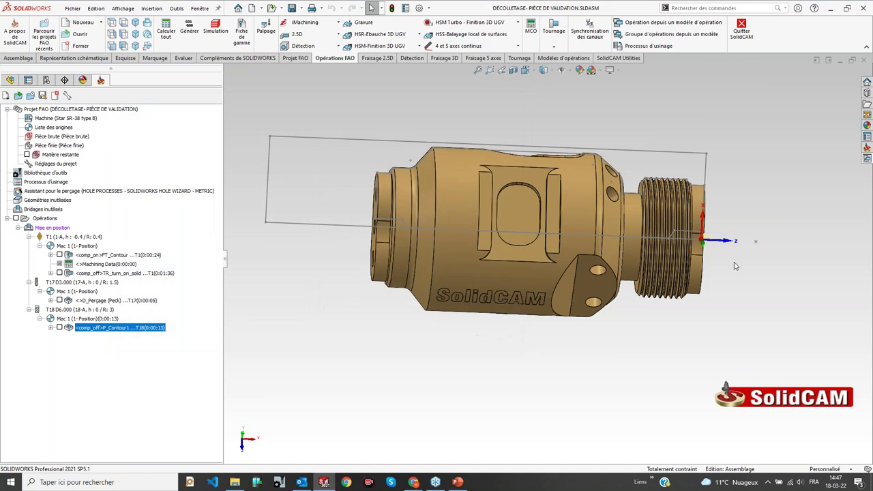
scroll(735, 266, up, 2)
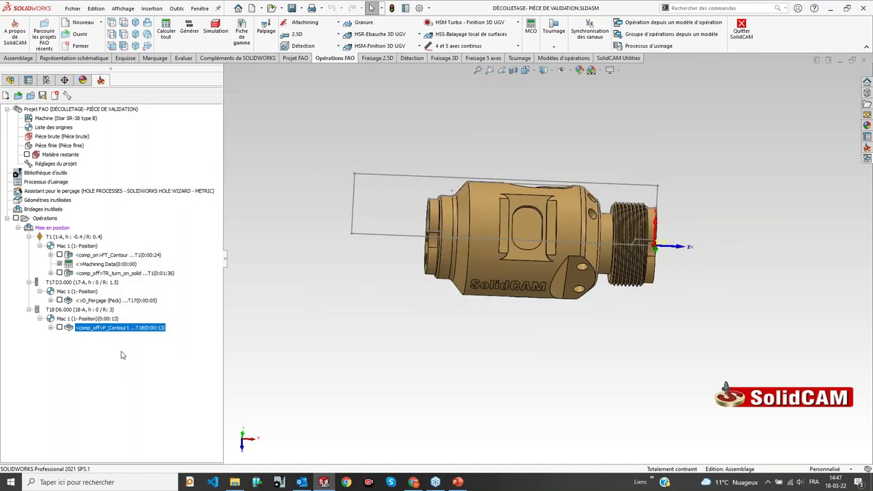
click(554, 45)
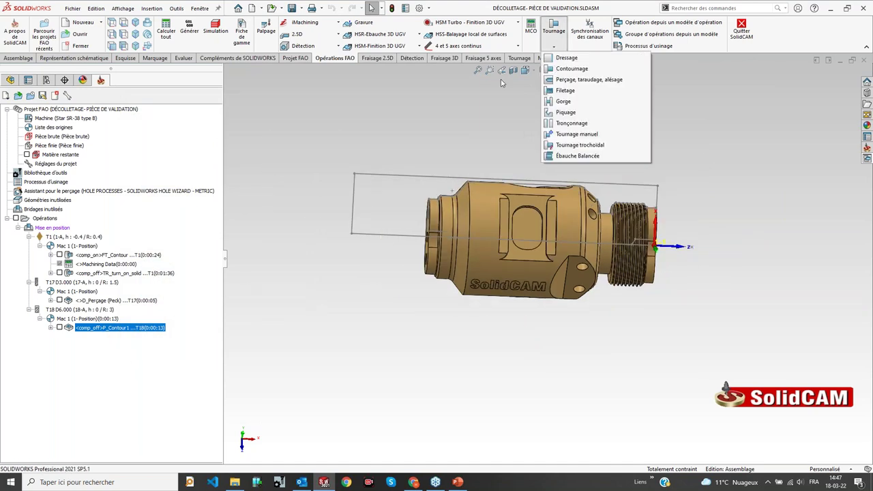
click(376, 36)
click(383, 202)
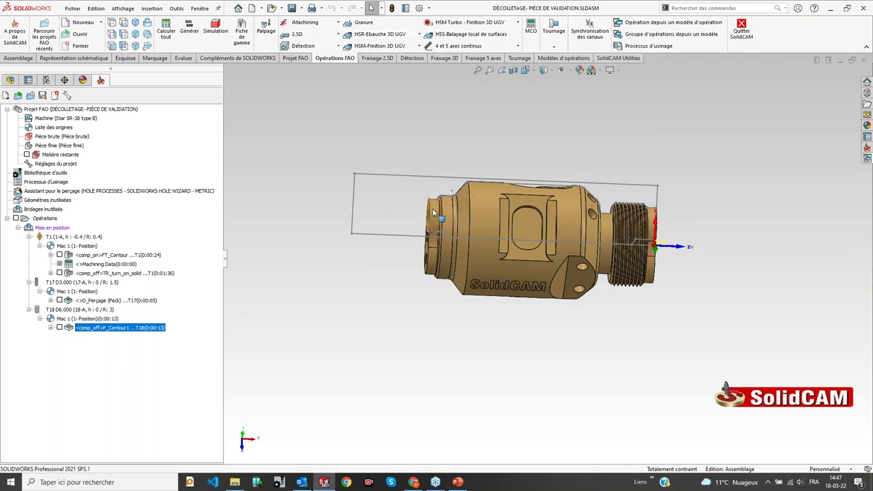
Step: Open the channel synchronization, remove the synchronization points between the Path-1 operations, and quit without saving
click(577, 31)
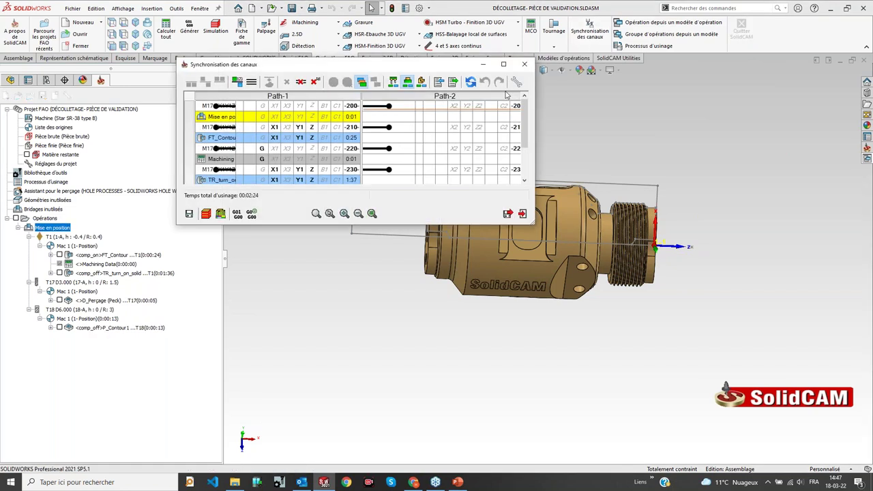
click(504, 65)
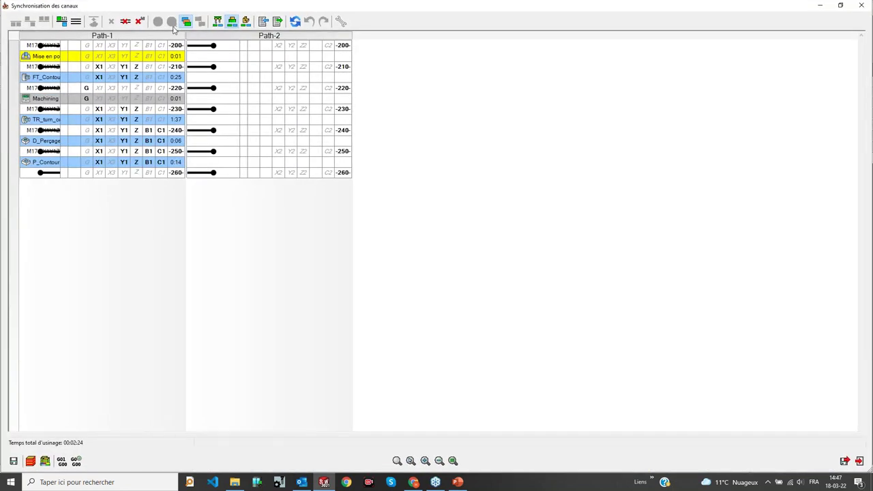
click(139, 21)
drag(186, 34, 215, 34)
click(64, 22)
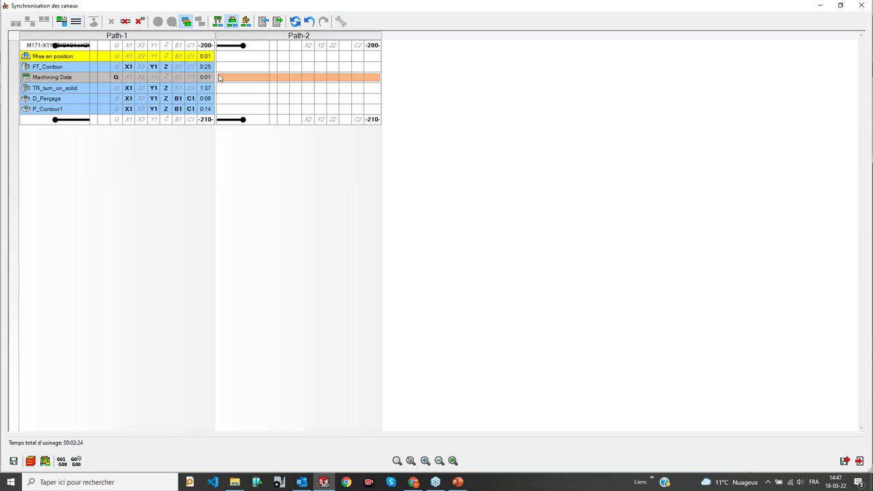
click(859, 5)
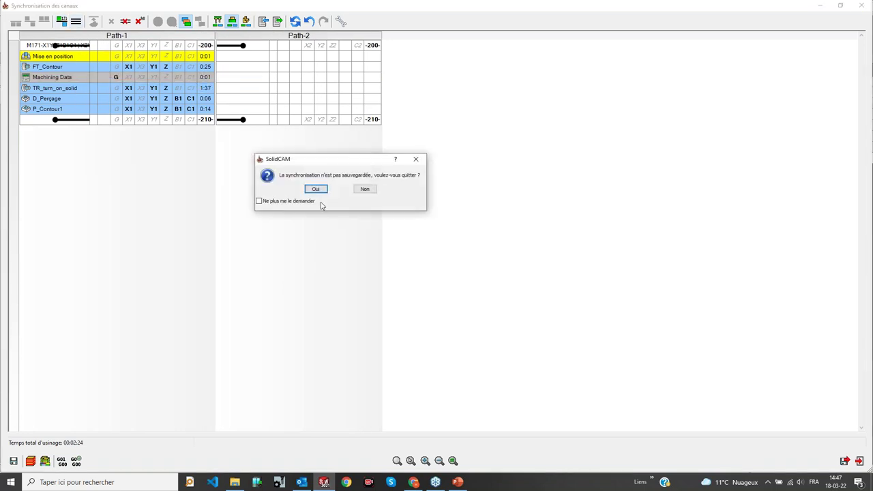
click(321, 190)
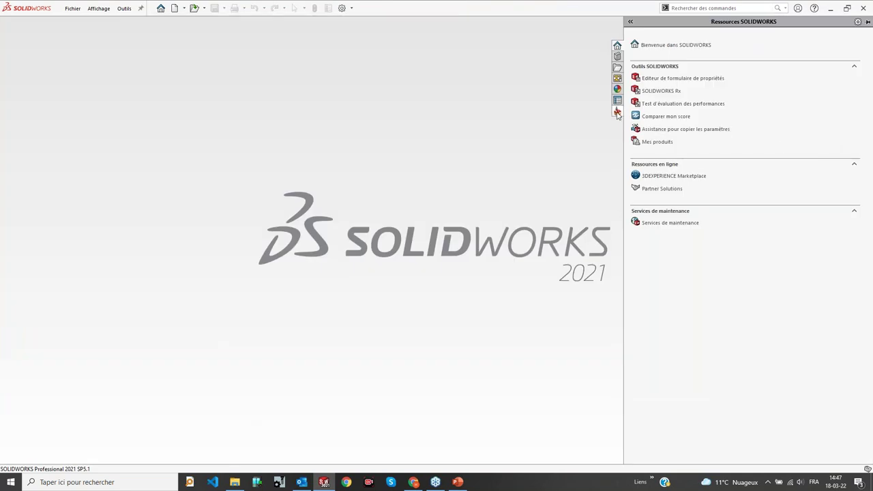
Step: Open the CAM project Mill_Turn_Swiss-Type.prz from the SW folder
click(617, 113)
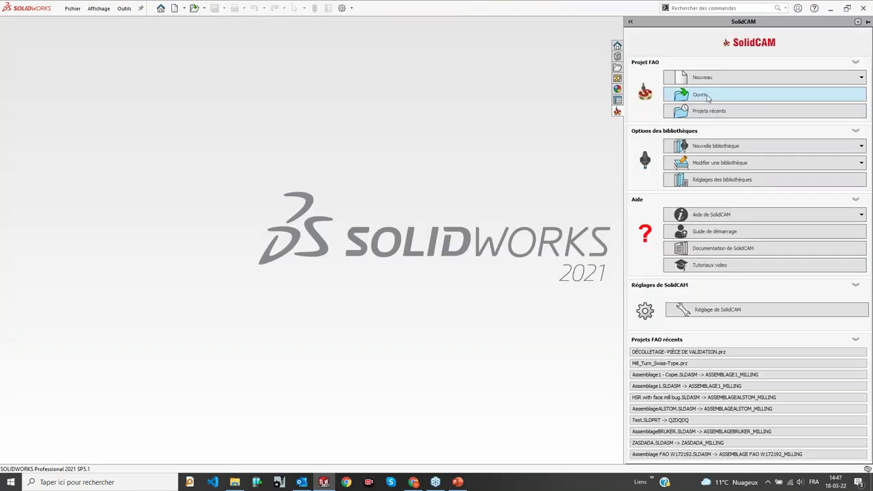
click(692, 95)
scroll(363, 239, down, 3)
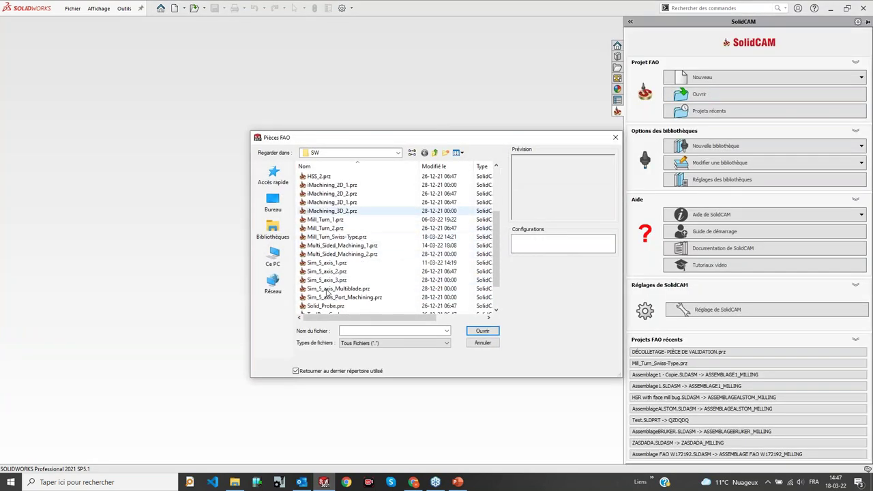
click(355, 212)
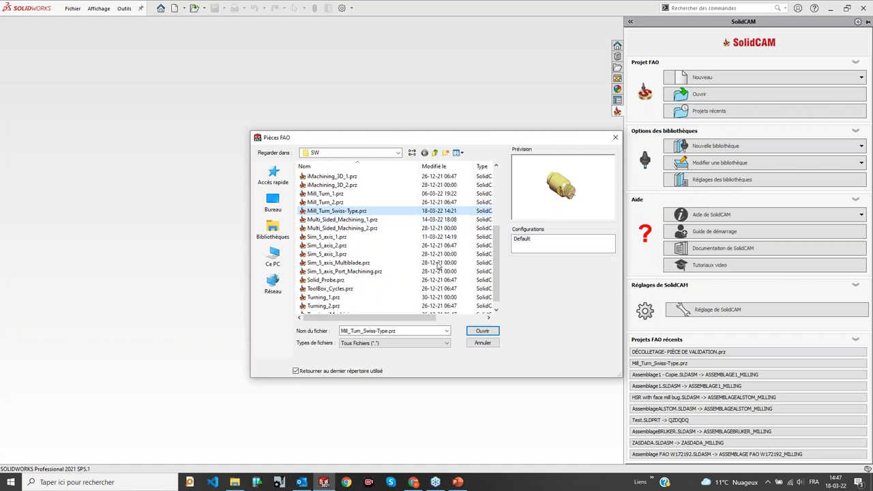
click(487, 332)
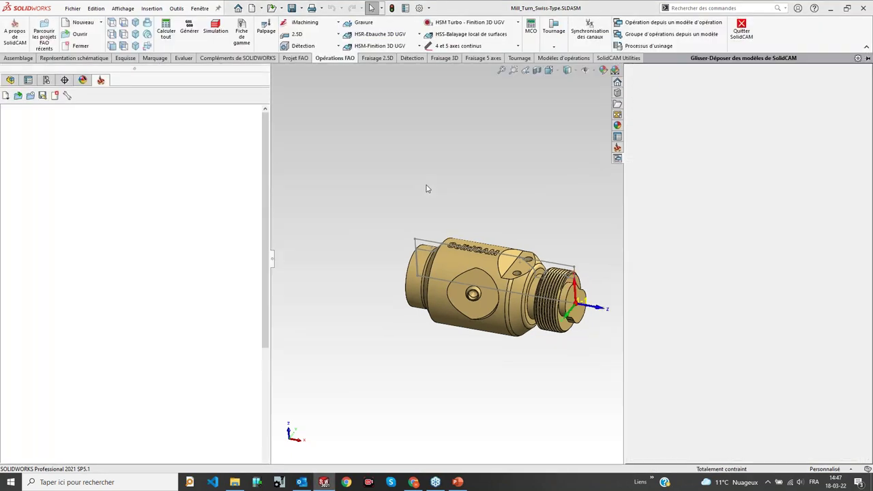
Step: Launch the SolidCAM Simulator for all operations of the Swiss-type project
click(427, 185)
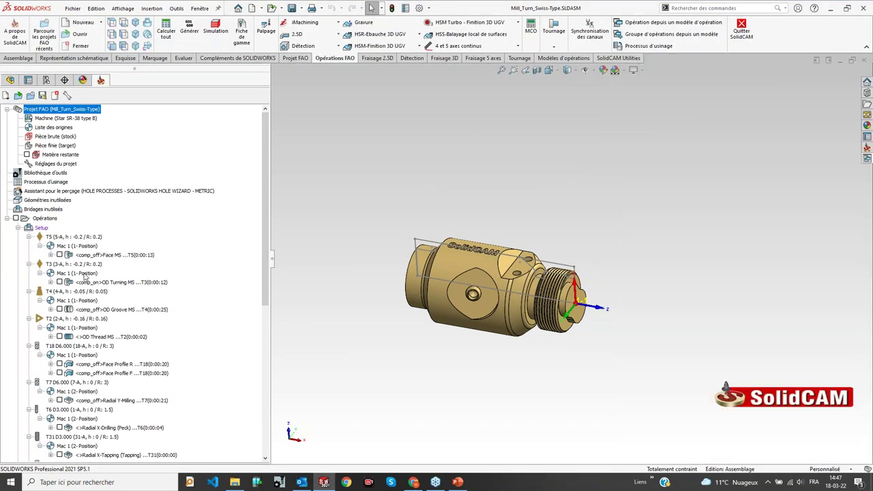
scroll(91, 253, down, 10)
scroll(117, 341, up, 10)
right_click(47, 219)
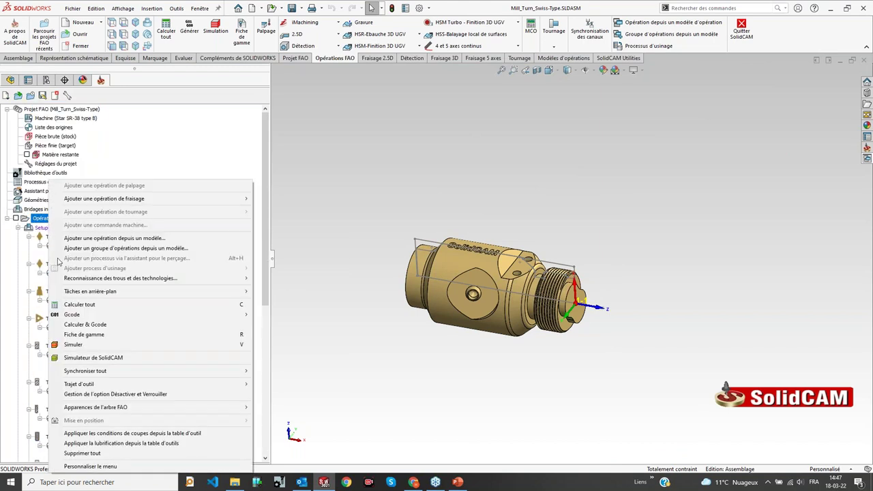
click(80, 359)
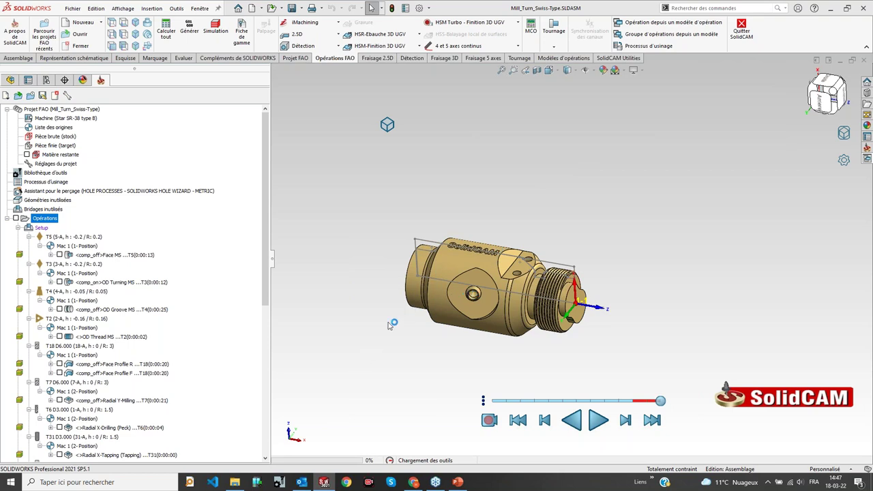
Step: Exit the simulator and show the DesignModel component in the assembly again
click(508, 259)
click(580, 230)
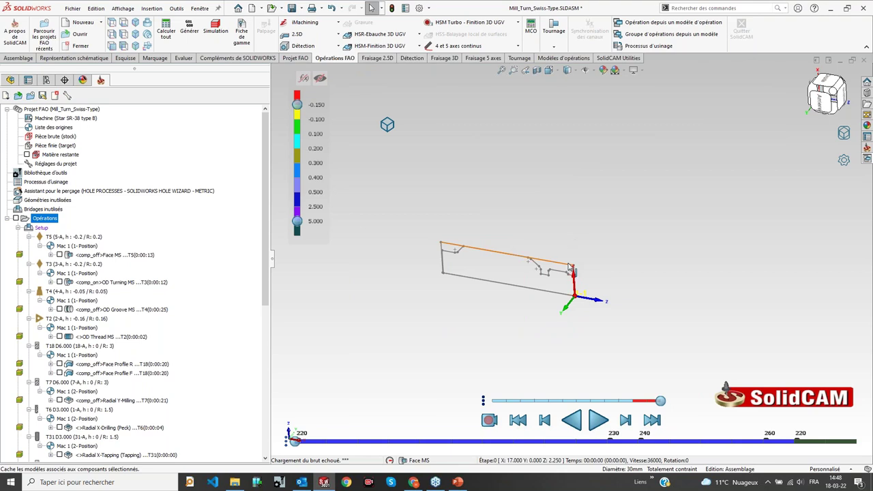
click(569, 264)
click(611, 238)
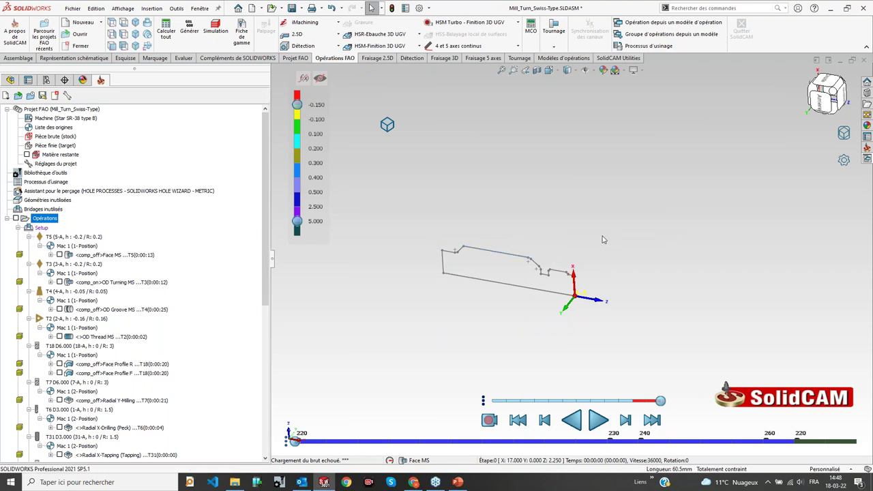
right_click(830, 146)
click(824, 144)
click(857, 86)
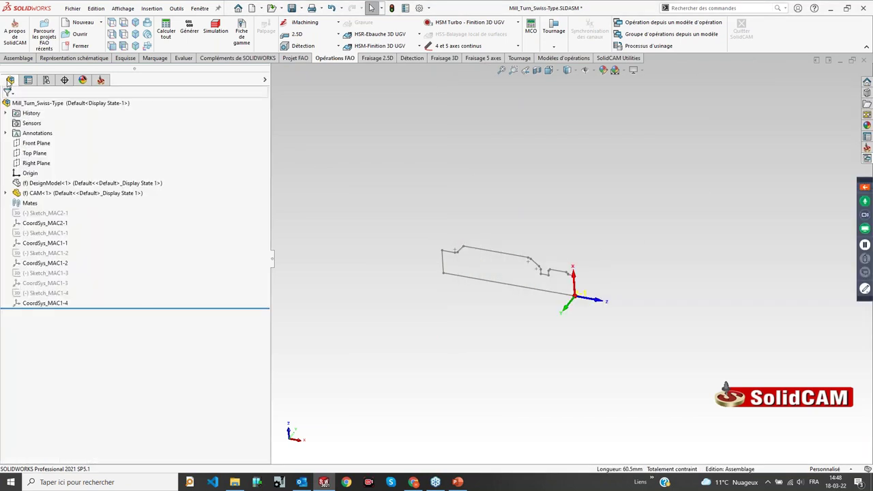
click(61, 187)
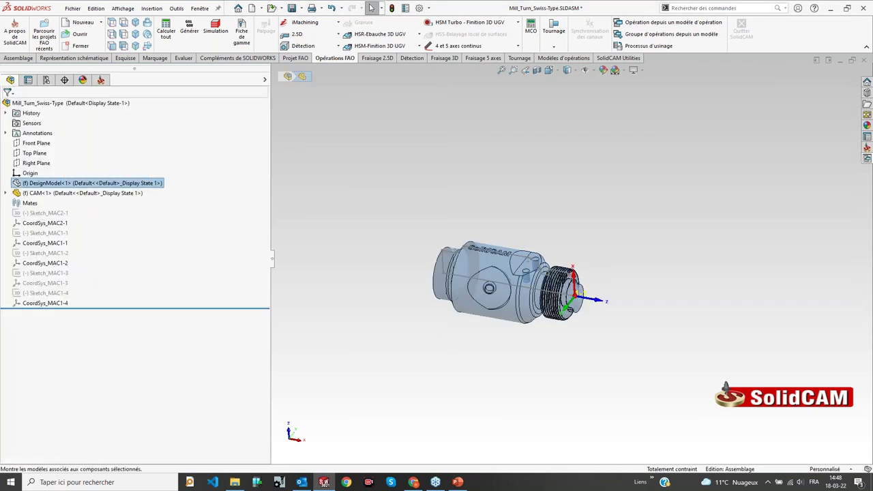
Step: Return to the CAM tree and close the Mill_Turn_Swiss-Type project
click(100, 79)
click(604, 178)
click(863, 60)
click(363, 215)
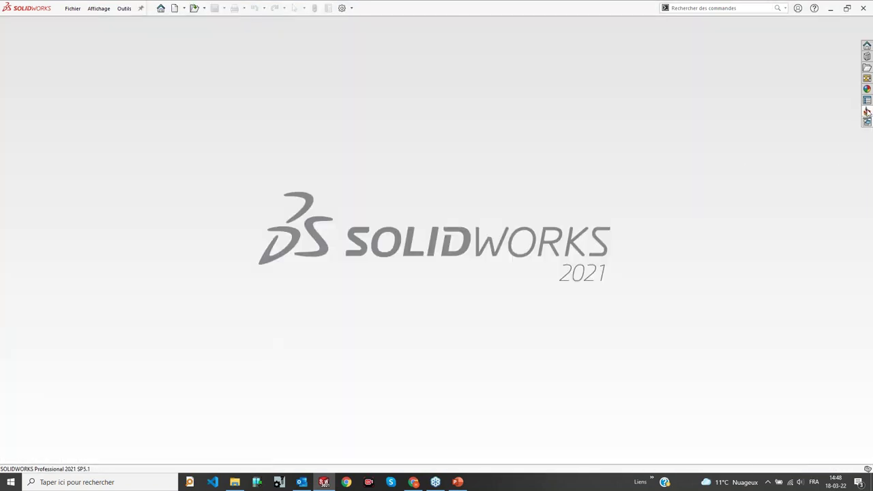
Step: Relaunch SOLIDWORKS from the Décolletage validation part file and reopen the recent CAM project Mill_Turn_Swiss-Type.prz
click(867, 113)
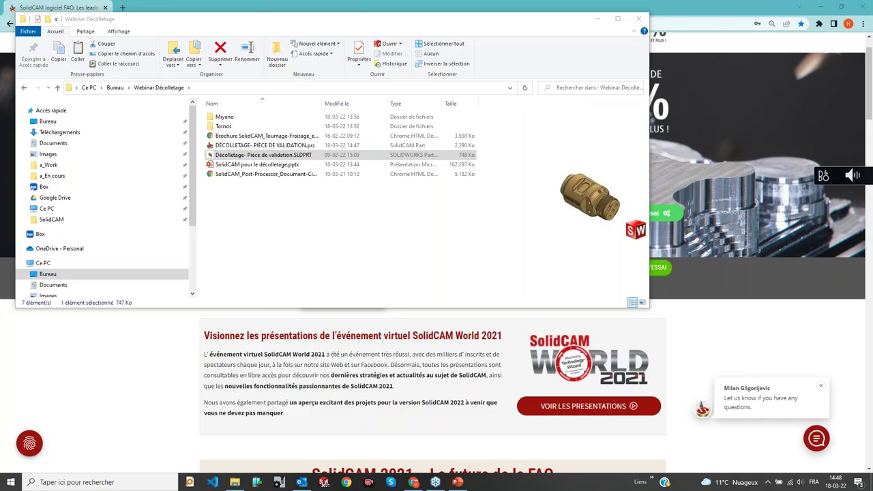
double_click(260, 155)
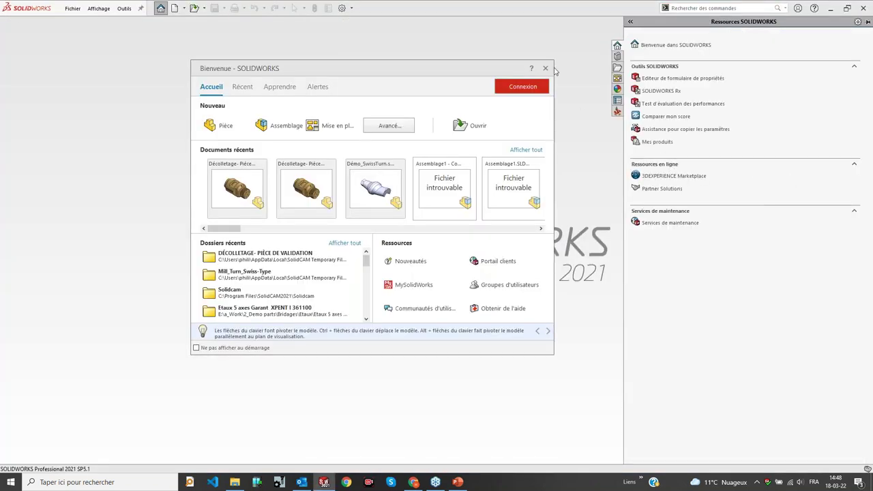
click(553, 67)
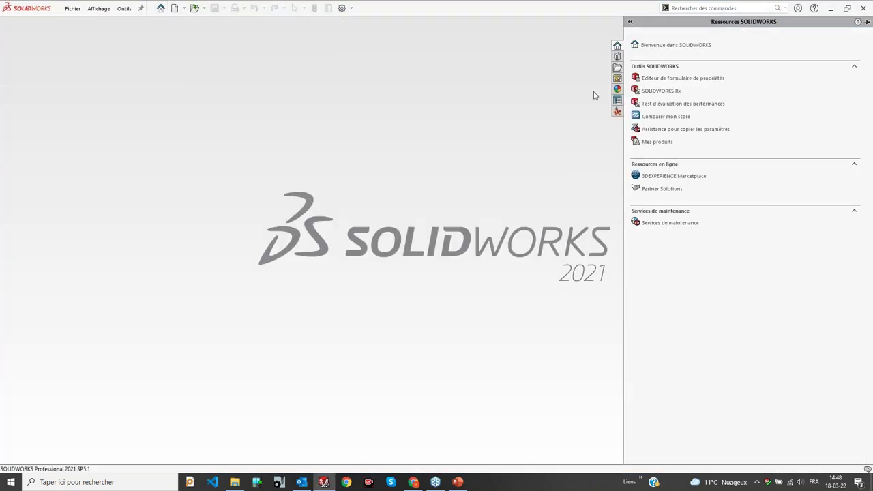
click(617, 112)
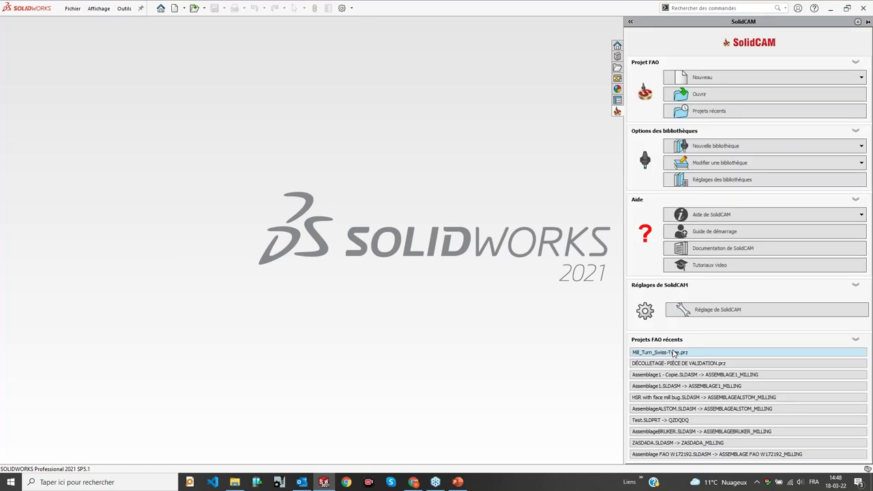
click(412, 270)
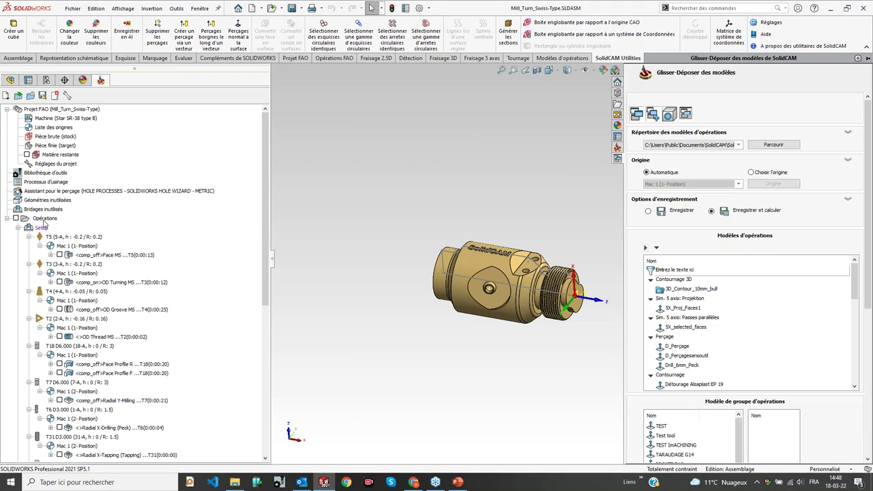
Step: Run the solid verification simulation of all operations at a reduced simulation speed
right_click(41, 219)
click(81, 344)
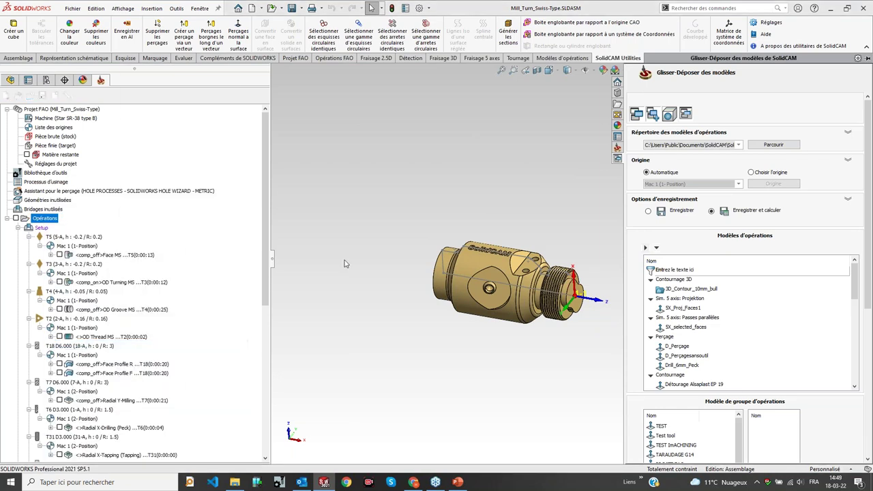
click(163, 90)
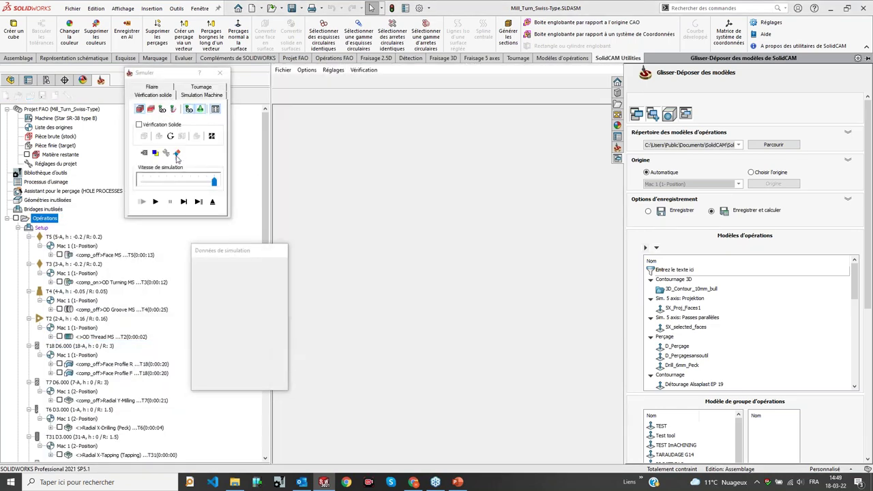
drag(213, 183, 175, 182)
scroll(536, 215, up, 5)
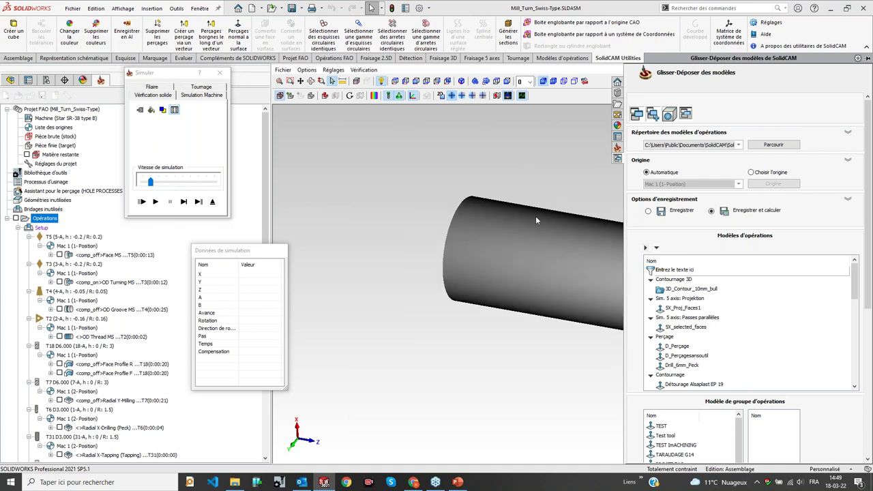
click(395, 161)
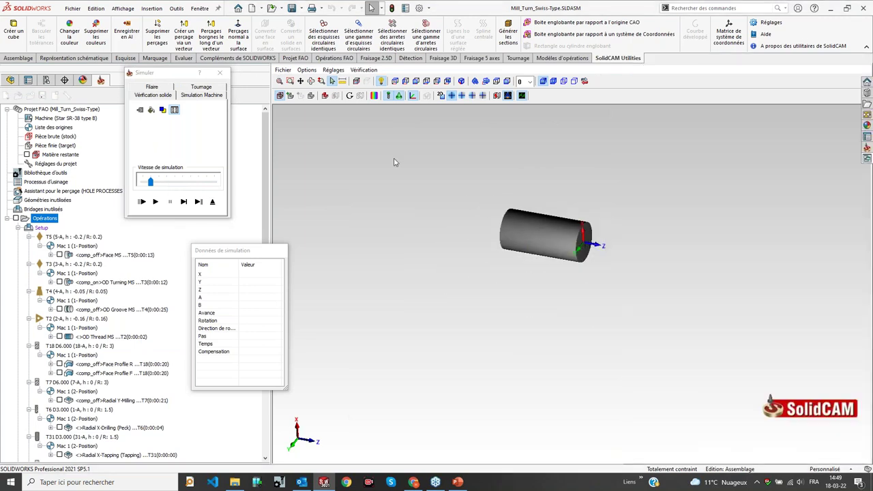
click(155, 201)
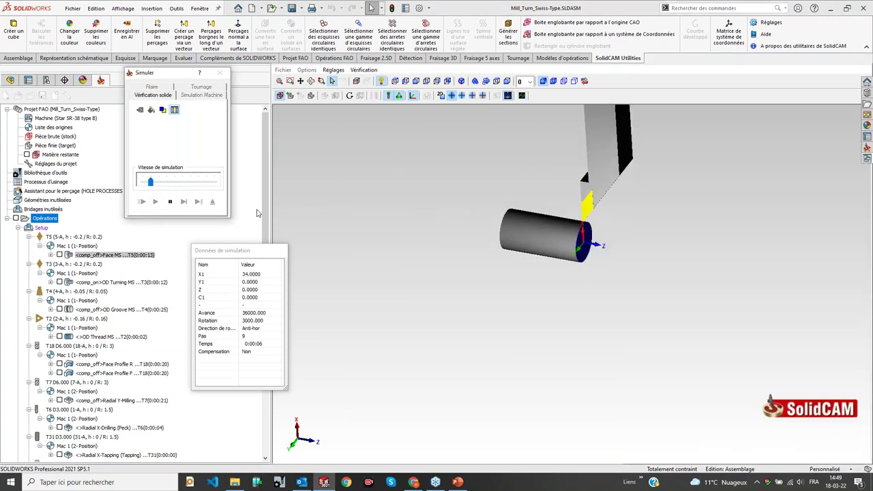
Step: Raise the simulation to maximum speed and watch the main-spindle machining up to the 5X Sim Boss operation
scroll(581, 232, up, 5)
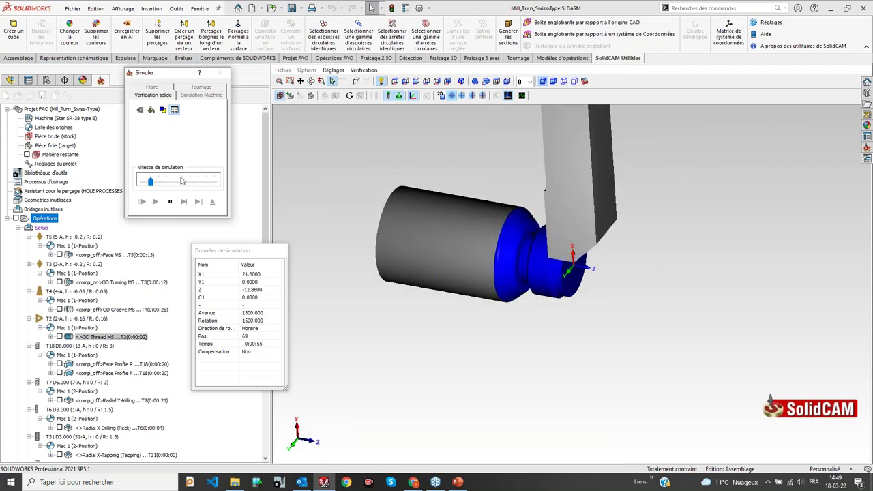
drag(151, 181, 214, 182)
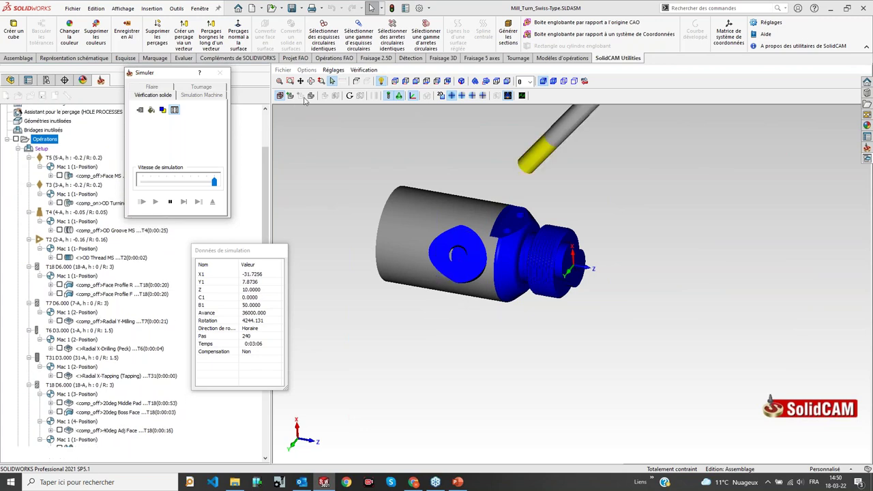
mouse_move(516, 232)
middle_down()
mouse_move(509, 265)
mouse_move(506, 236)
middle_up()
middle_drag(477, 278, 472, 266)
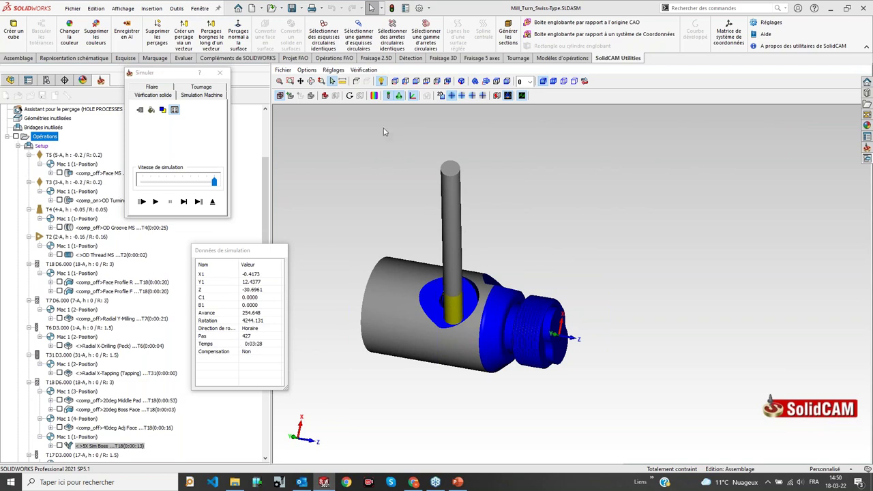
Step: Continue simulating the 5X Sim Boss operation at low speed and examine the tool motion around the boss
drag(213, 182, 159, 181)
click(154, 201)
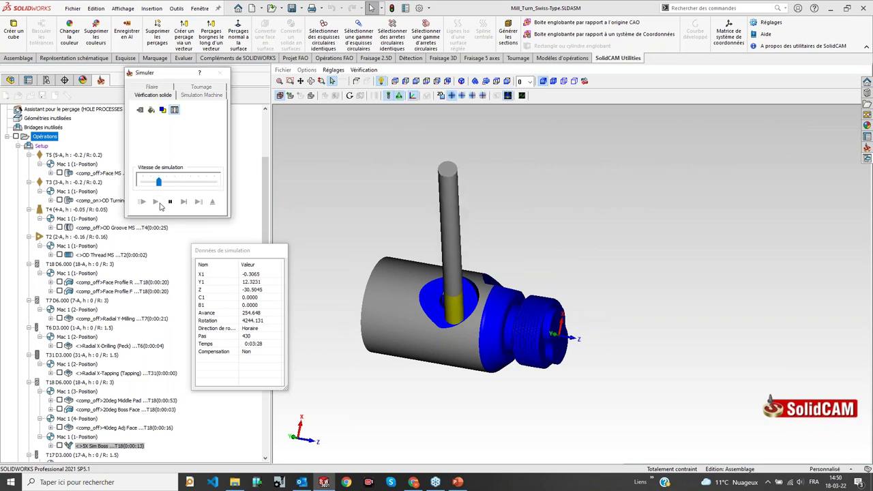
scroll(430, 312, up, 5)
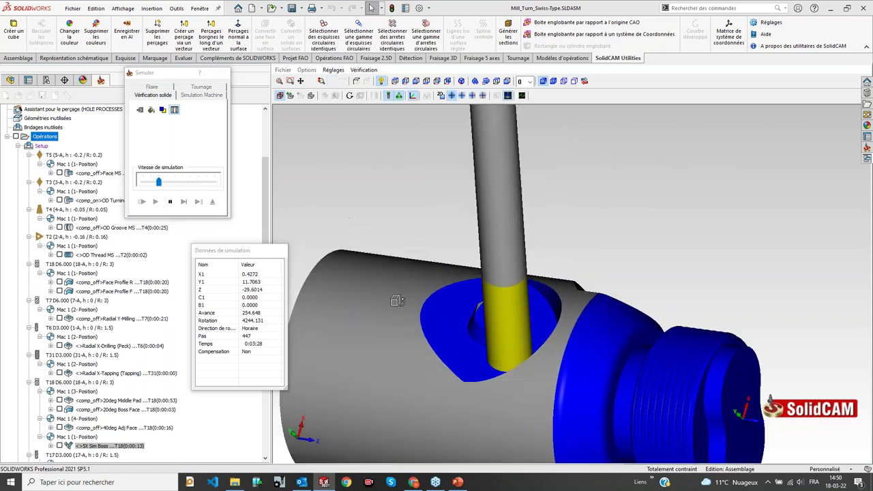
scroll(503, 343, down, 3)
Step: Speed up the simulation through the drilling, logo engraving and back-spindle turning, and exit it
click(190, 182)
click(191, 182)
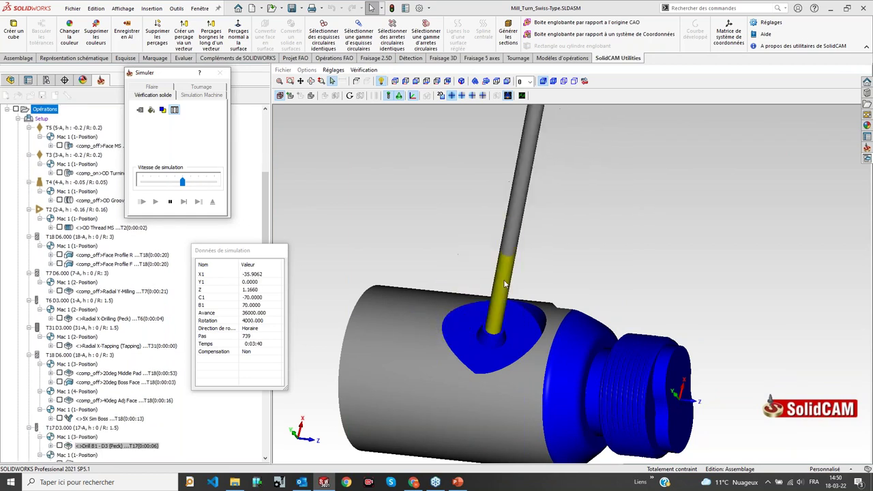
scroll(505, 283, down, 2)
scroll(505, 284, down, 2)
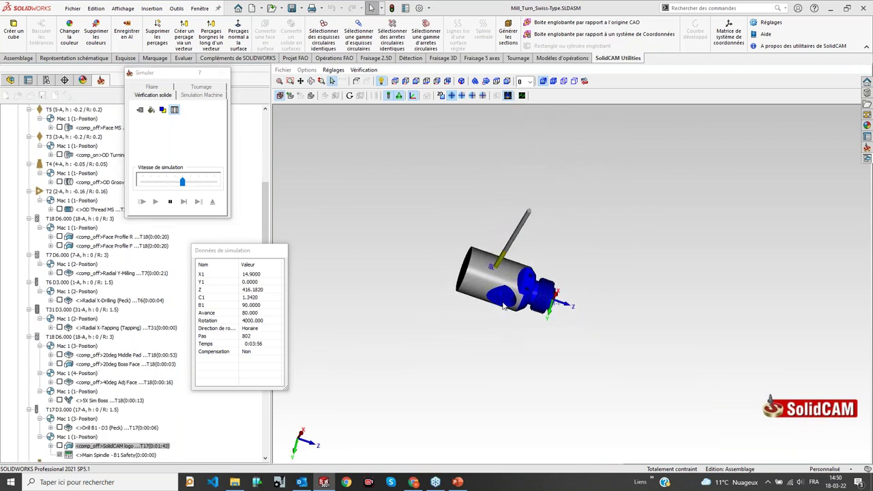
click(202, 183)
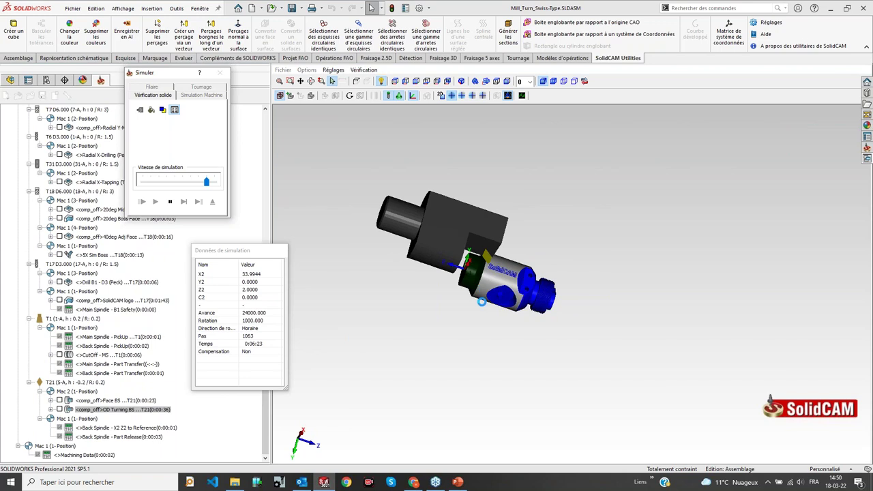
middle_drag(489, 260, 383, 260)
scroll(503, 258, up, 5)
click(212, 202)
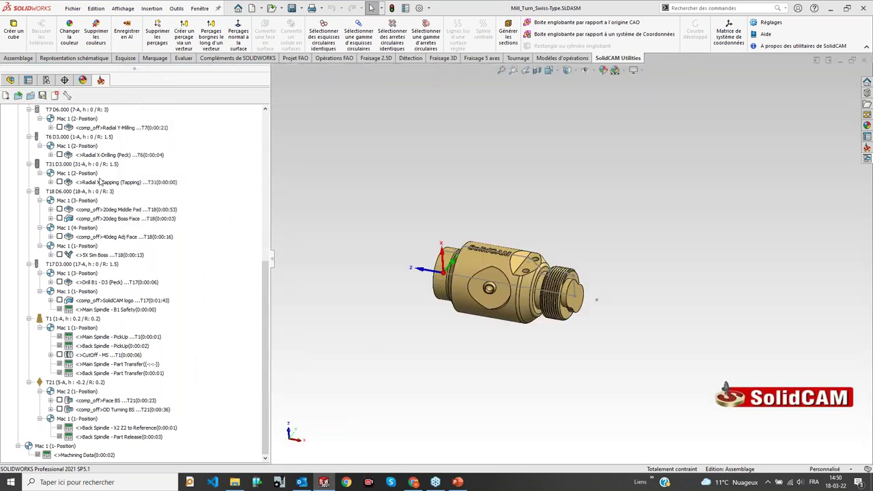
Step: Examine the machine preview and cycle parameters of the Main Spindle - B1 Safety operation, and close it
click(91, 311)
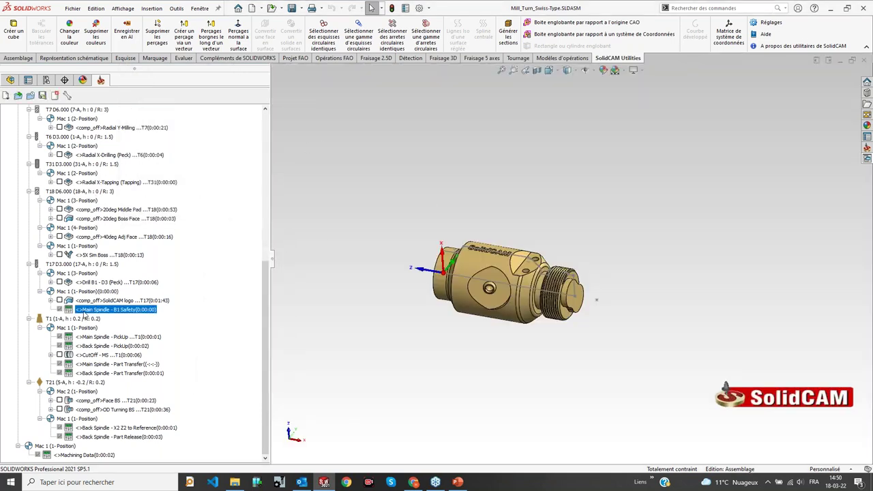
double_click(91, 310)
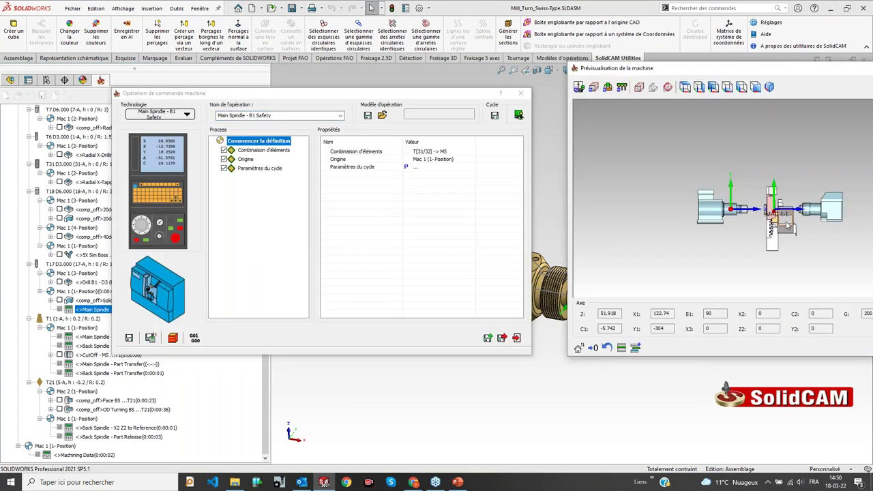
scroll(775, 204, up, 7)
middle_drag(777, 144, 732, 173)
scroll(714, 185, up, 1)
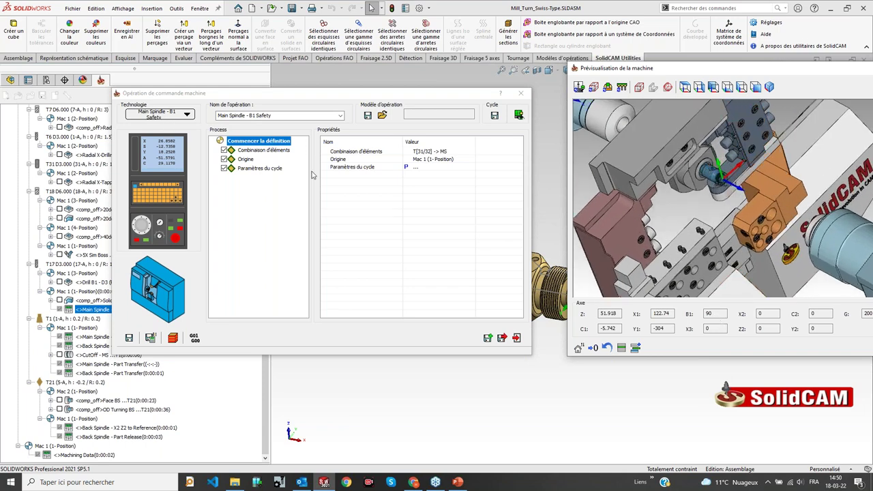
click(272, 168)
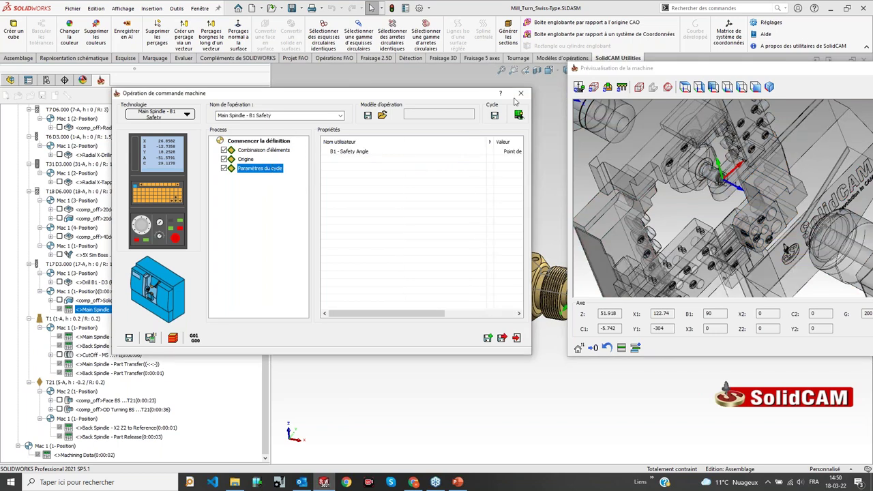
click(520, 94)
Step: Open the Main Spendle - PickUp operation's cycle parameters with the machine preview, and examine the machine around the main spindle
click(86, 337)
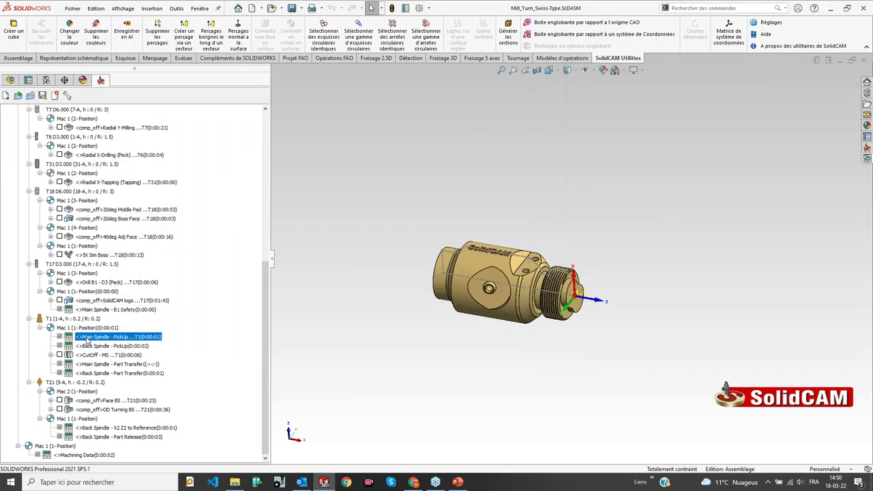
double_click(106, 338)
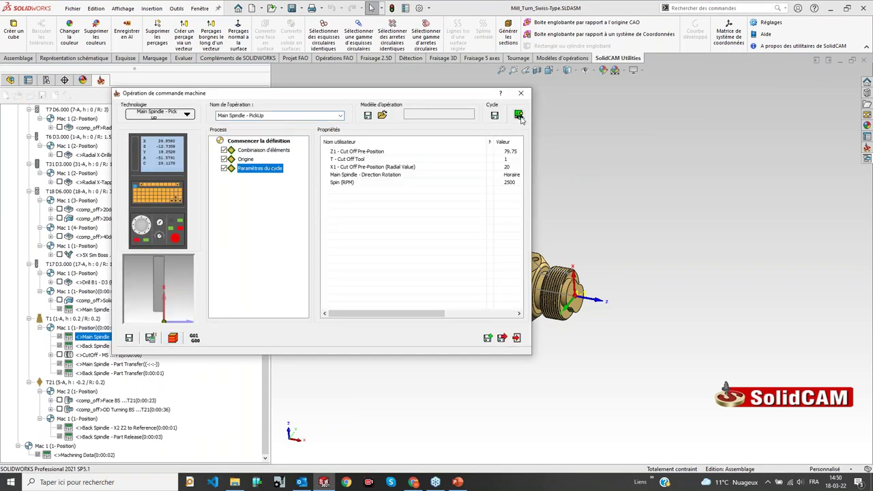
click(519, 115)
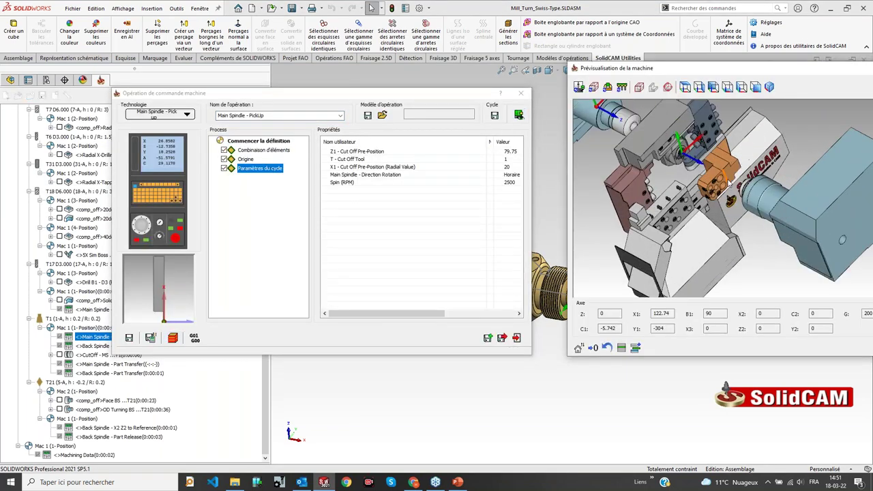
middle_drag(762, 204, 800, 174)
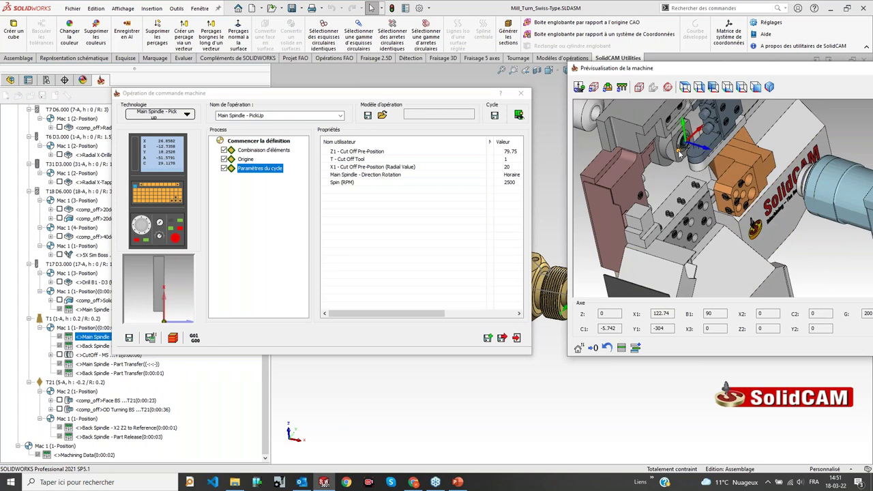
scroll(800, 174, up, 2)
scroll(799, 175, up, 4)
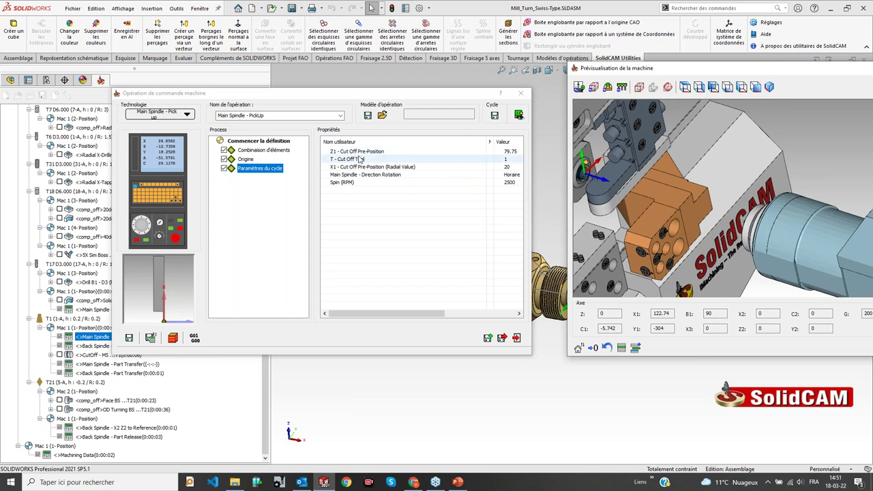
Step: Preview the Z1 - Cut Off Pre-Position parameter on the machine and examine the part's position at the main spindle from several angles
click(388, 152)
click(627, 217)
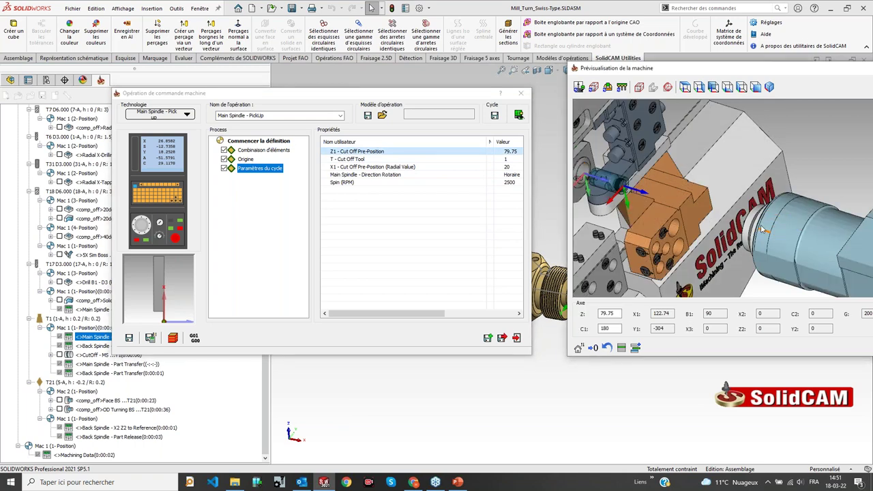
scroll(715, 220, down, 2)
scroll(651, 205, up, 3)
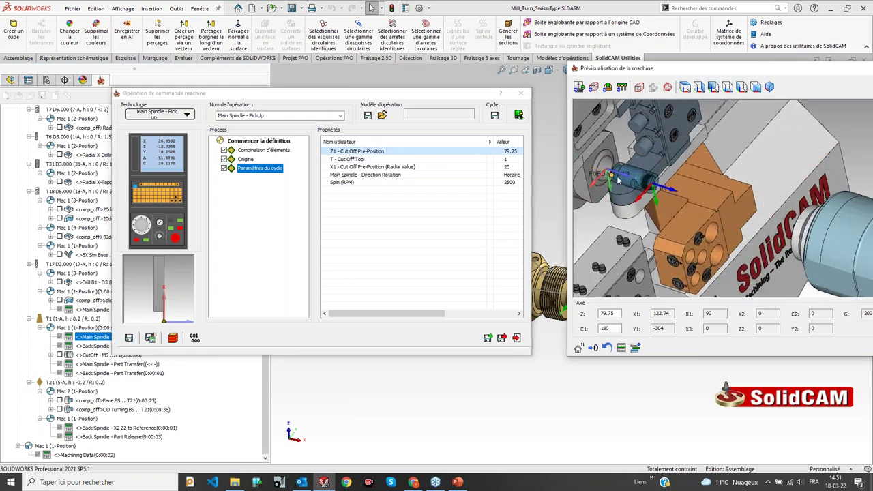
scroll(656, 188, down, 3)
middle_drag(658, 238, 690, 236)
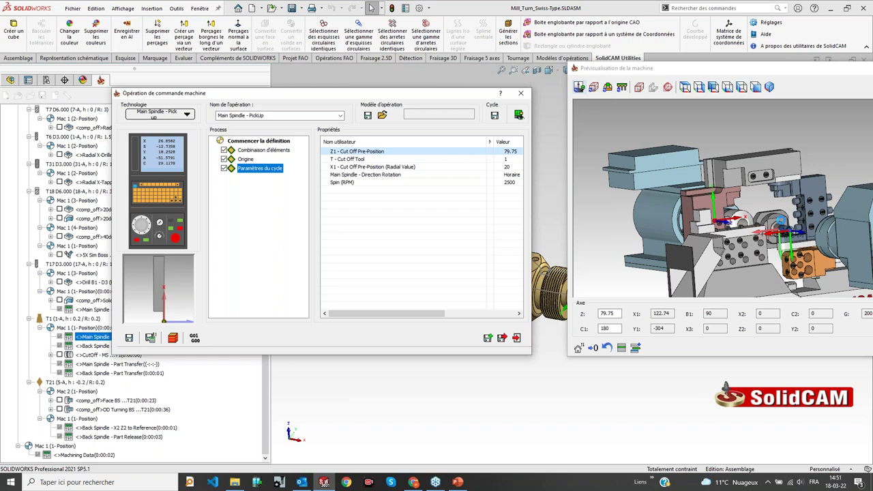
middle_drag(742, 187, 749, 228)
scroll(760, 233, up, 4)
scroll(761, 234, up, 2)
middle_drag(781, 157, 790, 134)
scroll(790, 134, up, 5)
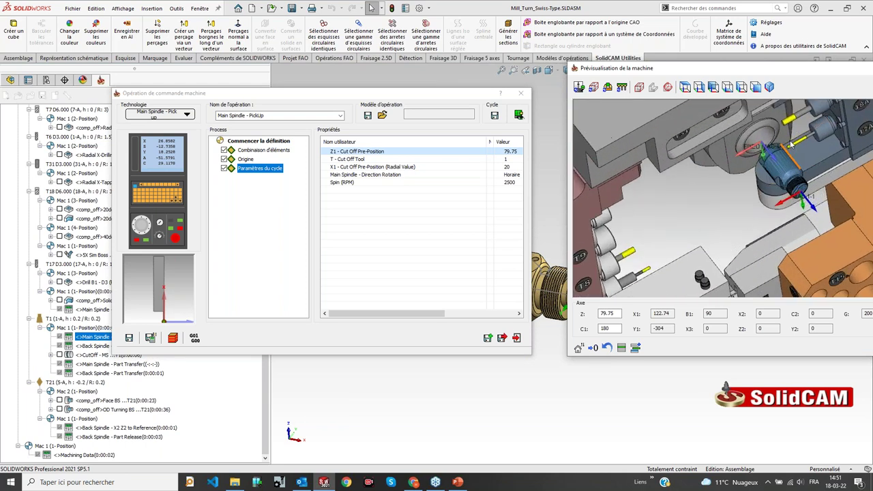
Step: Preview the cut-off tool selection and its X1 radial pre-position next to the part, and exit the Main Spindle - PickUp operation
click(334, 159)
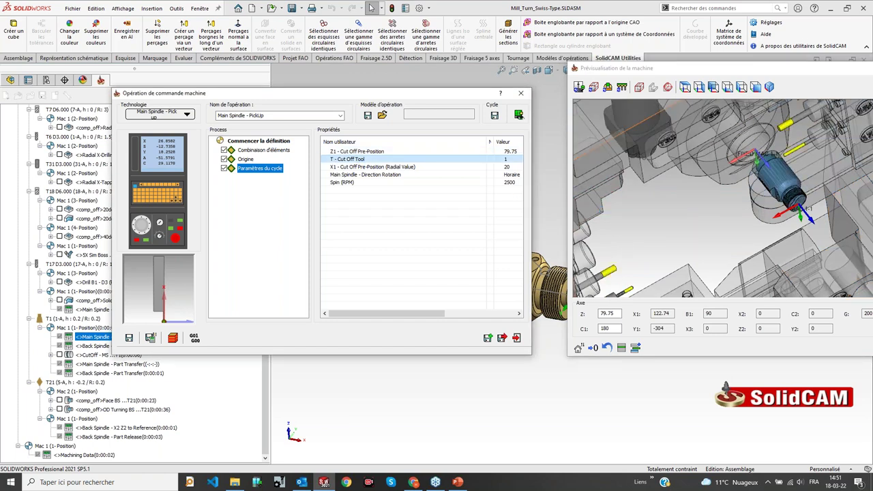
click(720, 186)
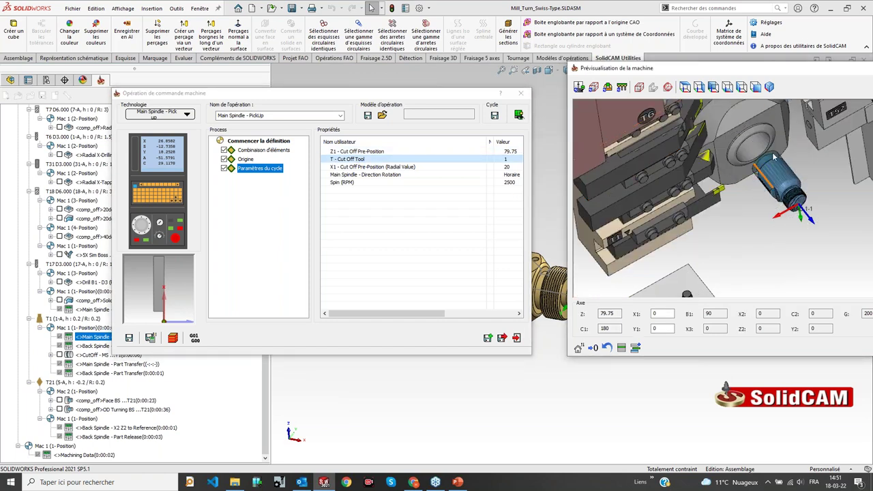
click(339, 167)
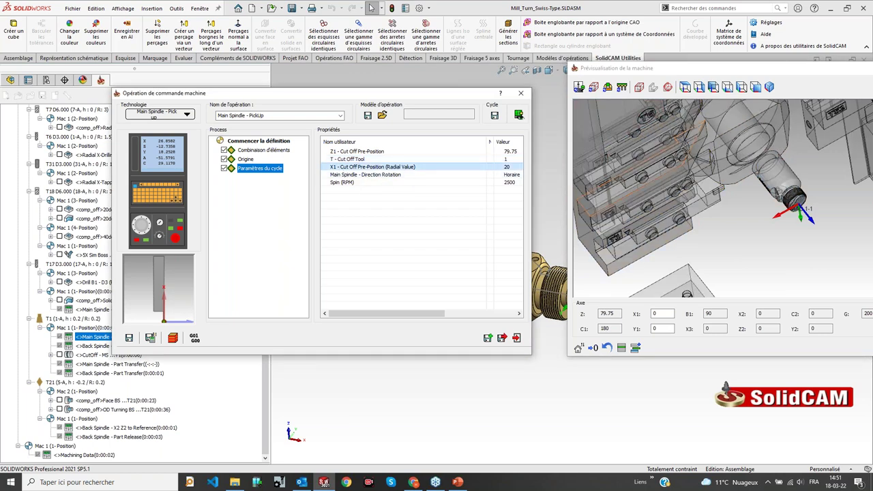
click(672, 240)
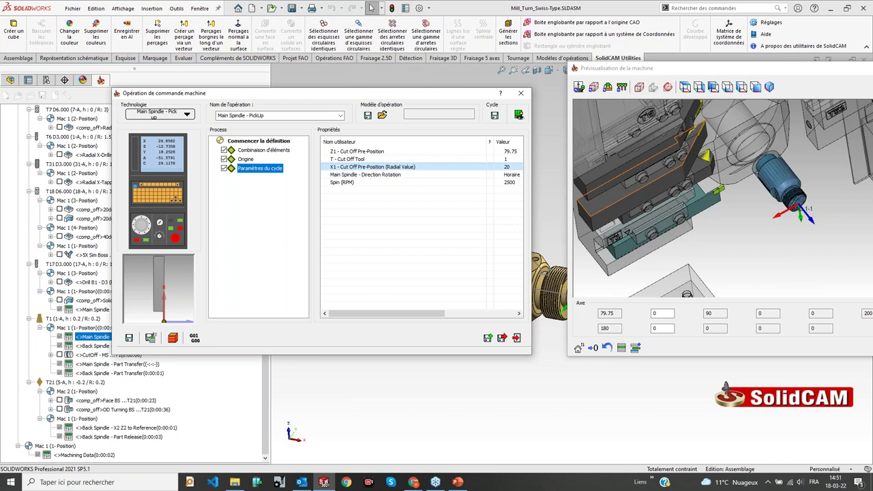
drag(672, 240, 749, 179)
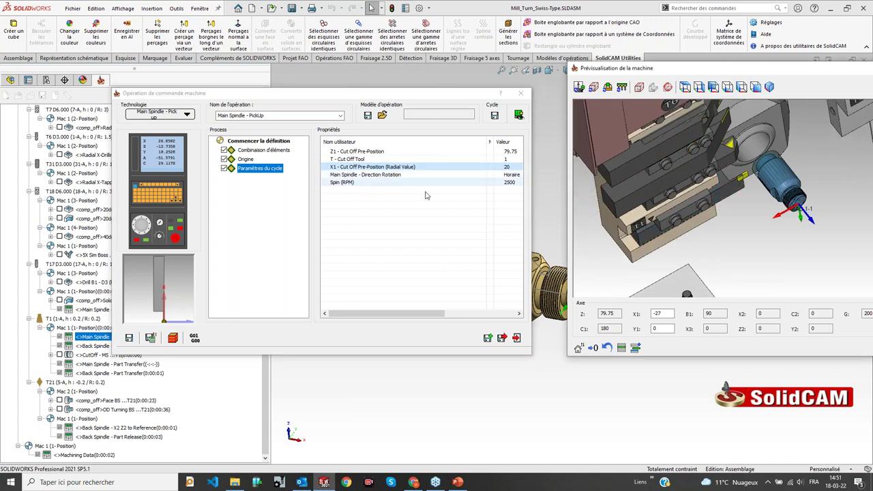
drag(759, 229, 841, 252)
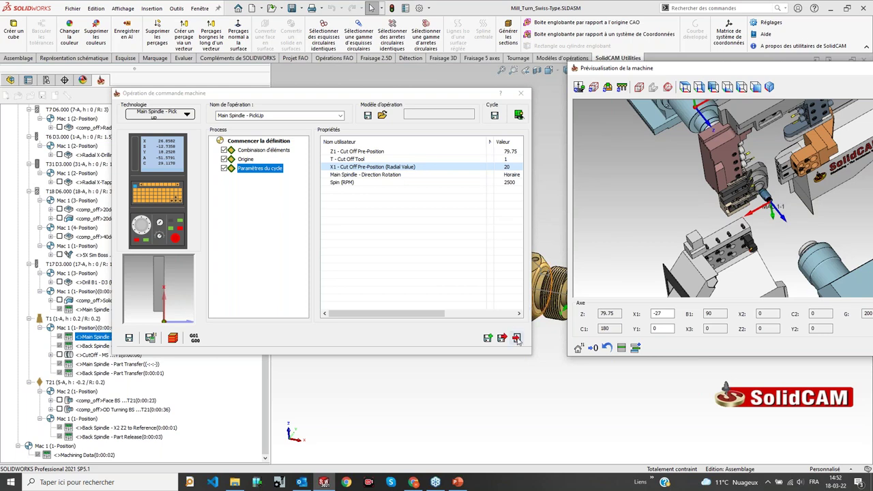
click(517, 339)
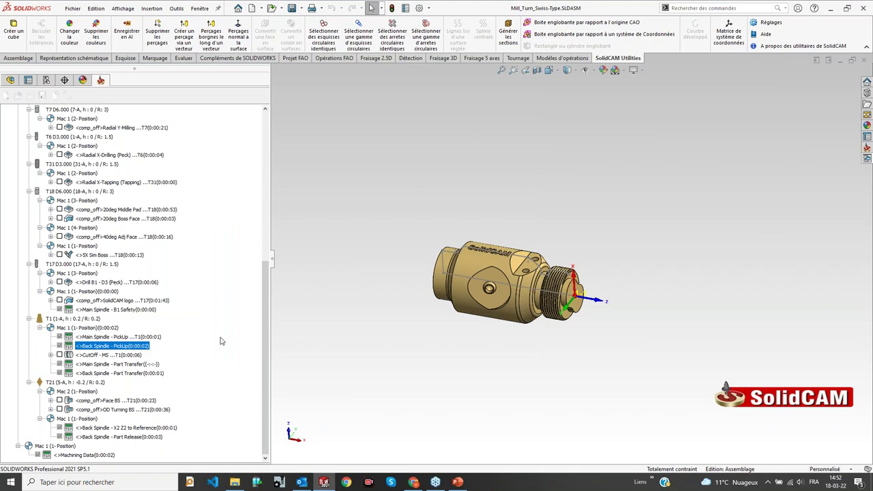
Step: Examine the machine preview and cycle parameters of the Back Spindle - PickUp operation, and close it
double_click(220, 343)
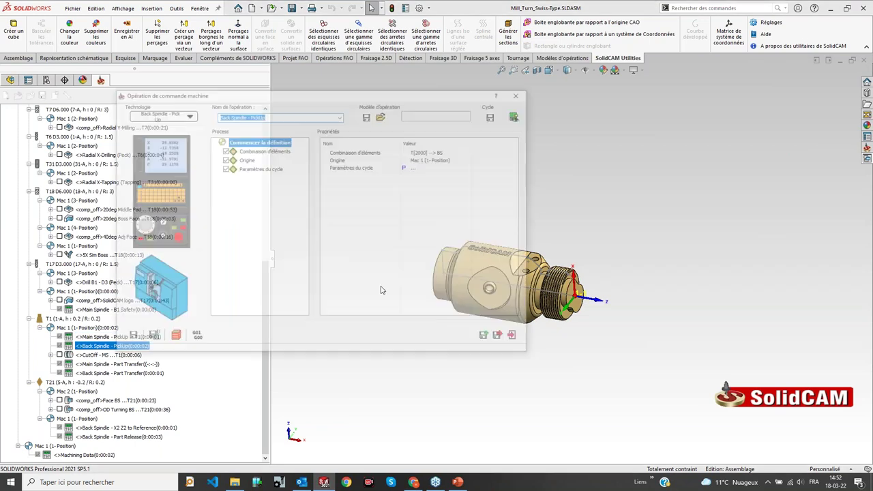
click(519, 117)
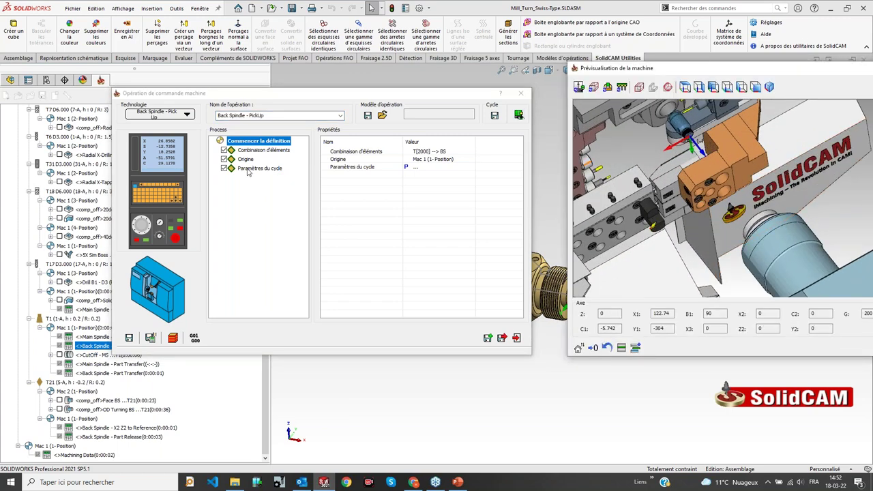
click(713, 236)
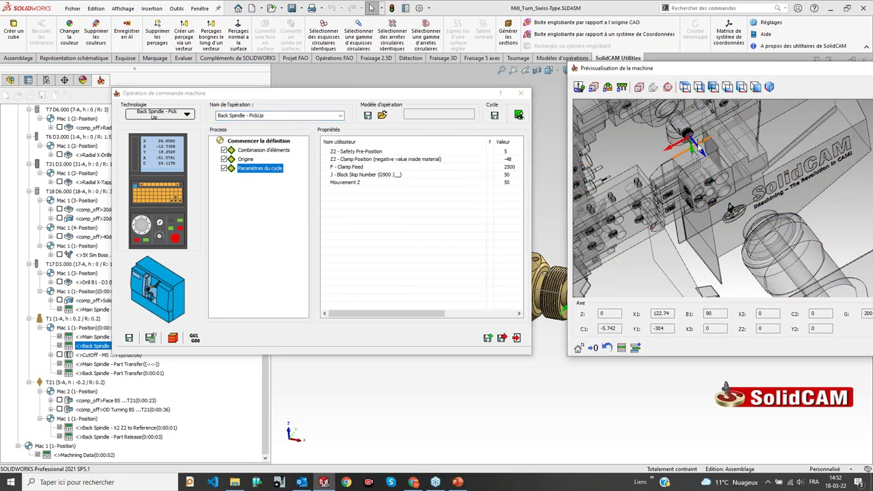
click(521, 97)
click(522, 95)
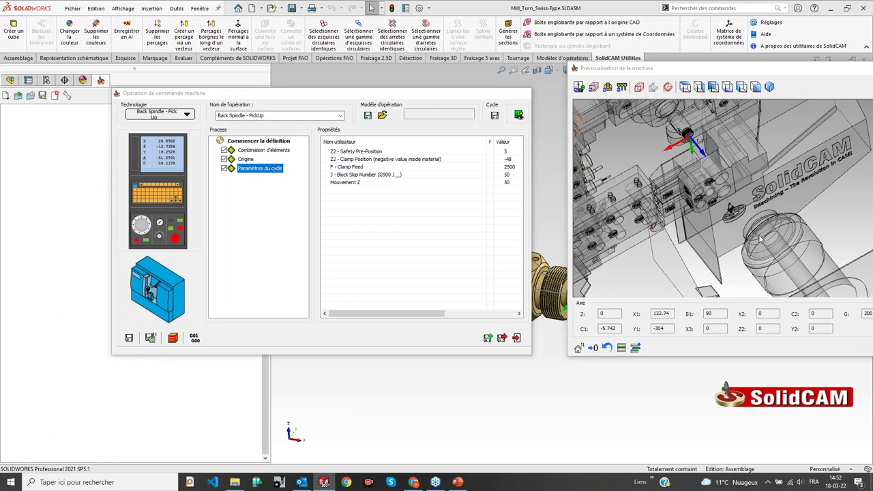
Step: Review the main-spindle and back-spindle fixtures and part positions in the Setup definition, and cancel it
double_click(41, 146)
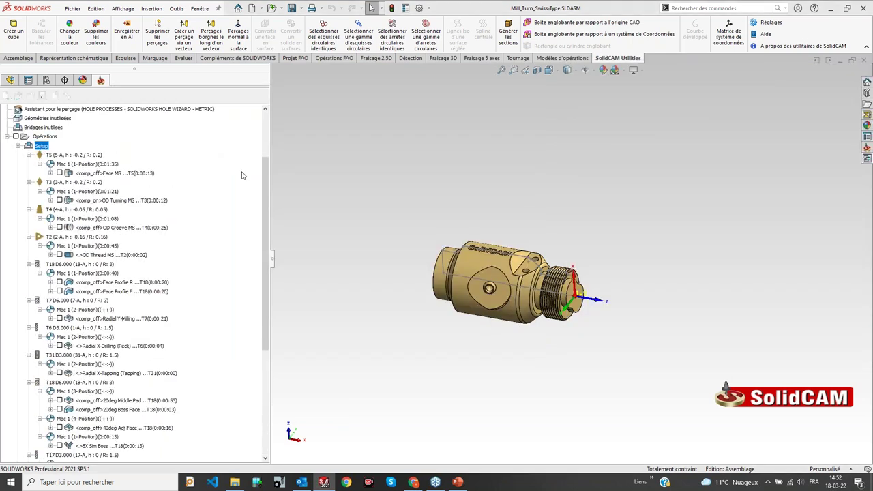
click(204, 177)
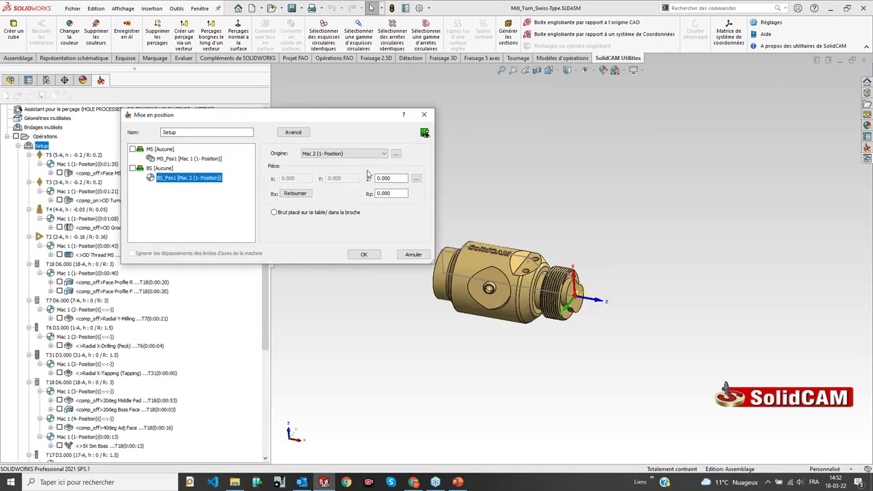
key(Up)
key(Up)
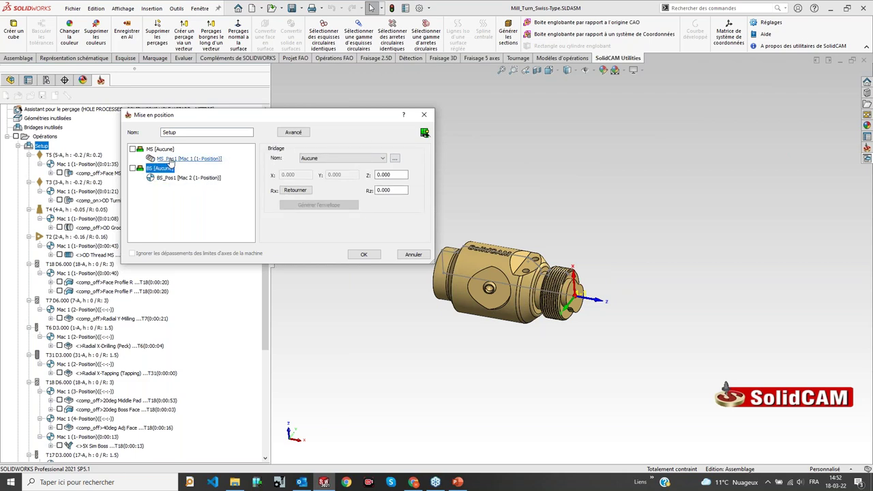
click(169, 179)
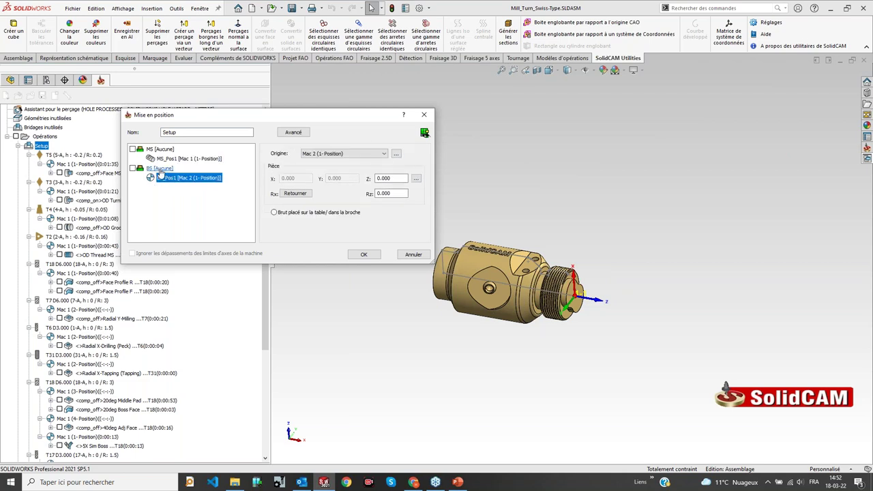
click(414, 254)
Step: Display the CutOff - MS operation briefly on the part, and select the Main Spindle - Part Transfer operation
scroll(162, 374, down, 6)
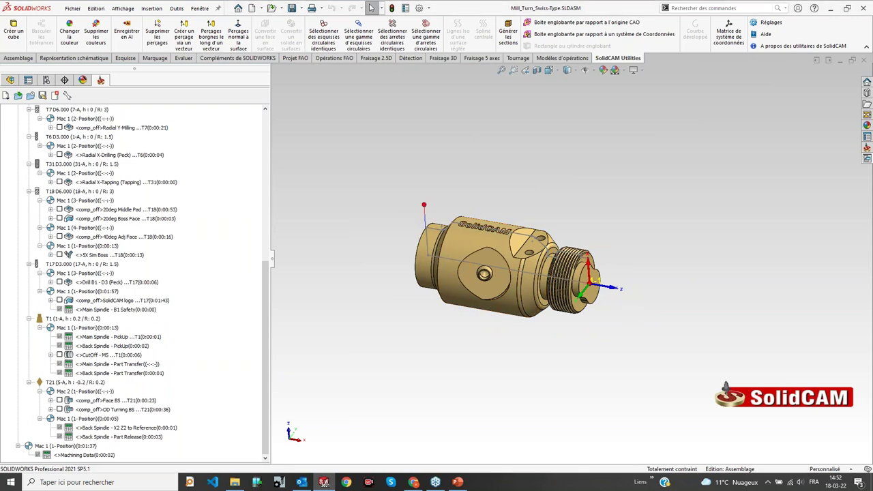
click(60, 355)
click(60, 356)
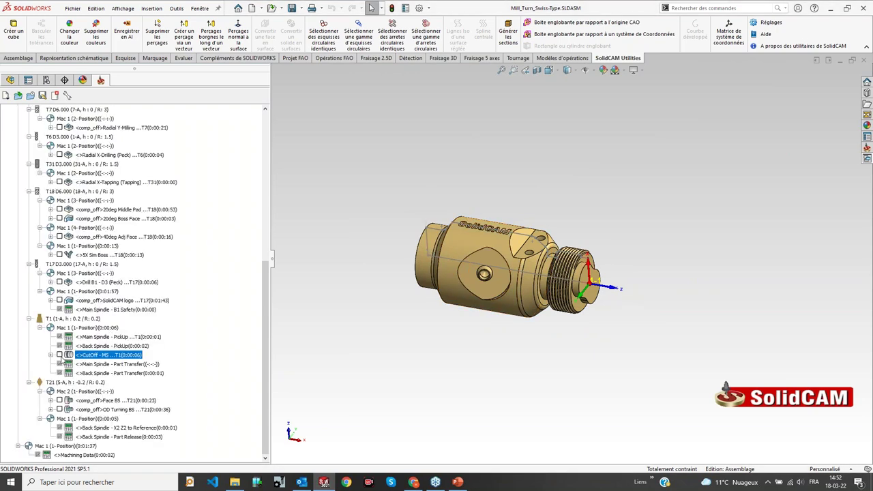
click(104, 367)
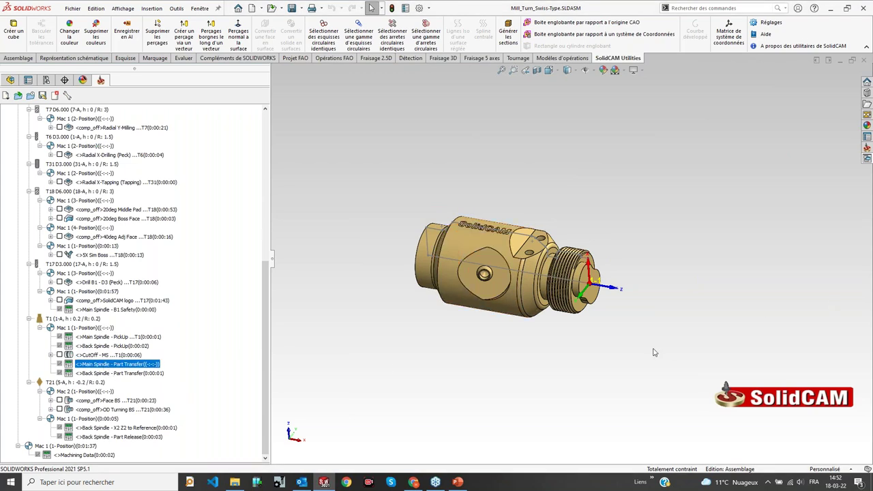
middle_drag(511, 280, 535, 274)
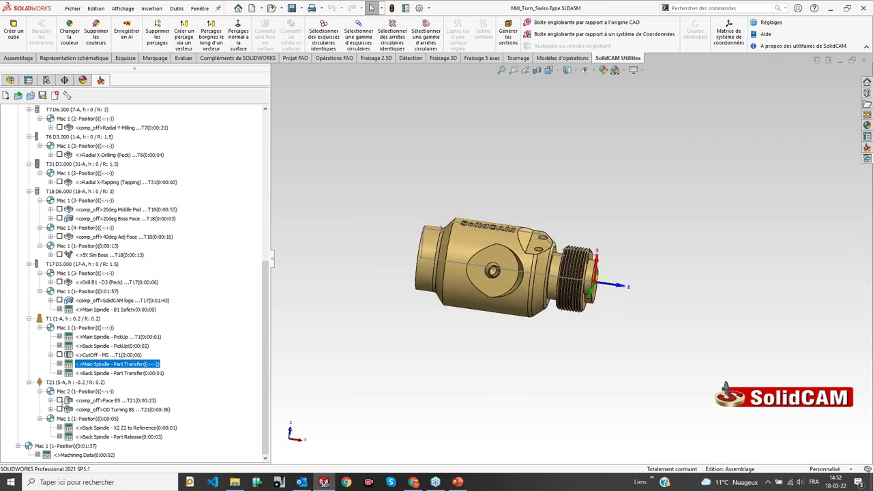
Step: Show the Face BS operation on the part, review the available turning operation types, and hide it again
click(60, 401)
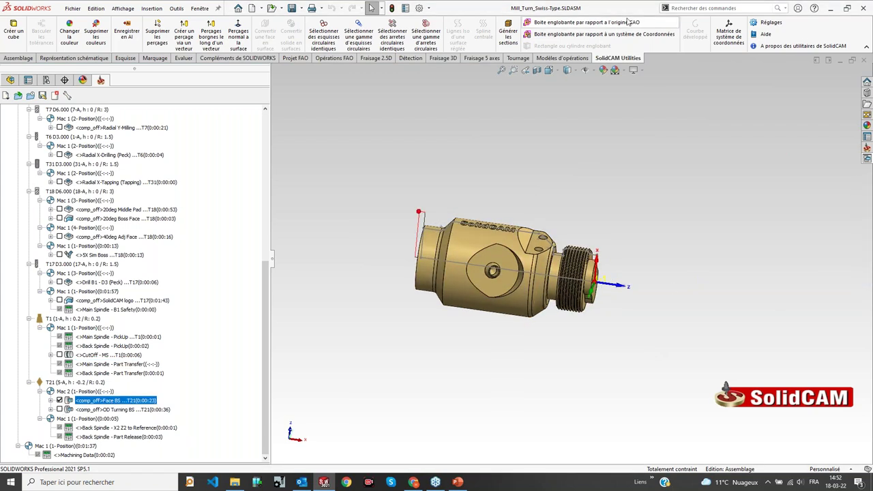
click(350, 60)
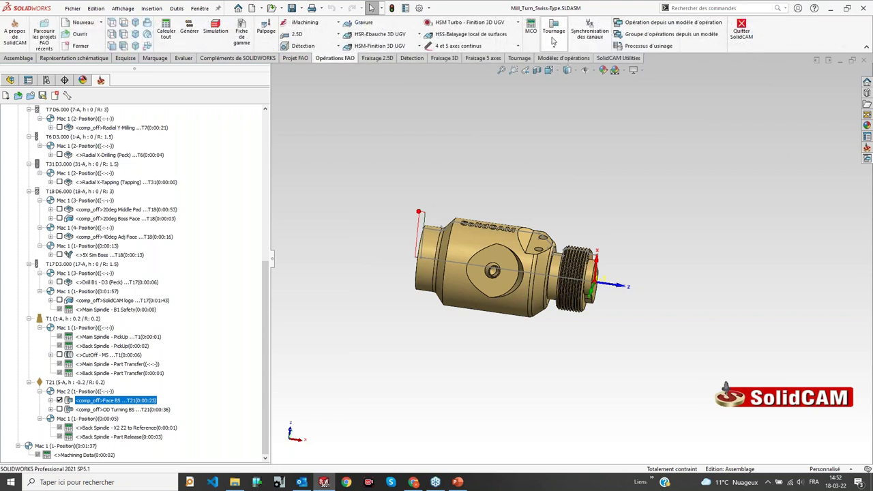
click(554, 40)
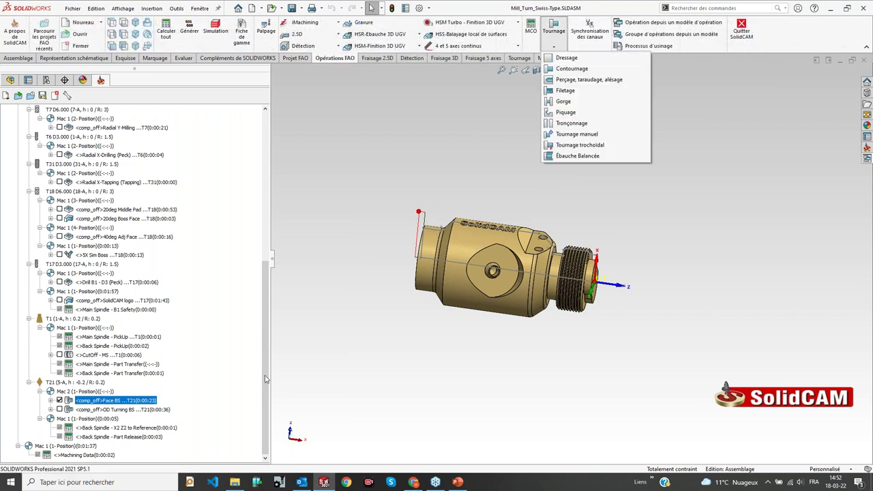
click(60, 400)
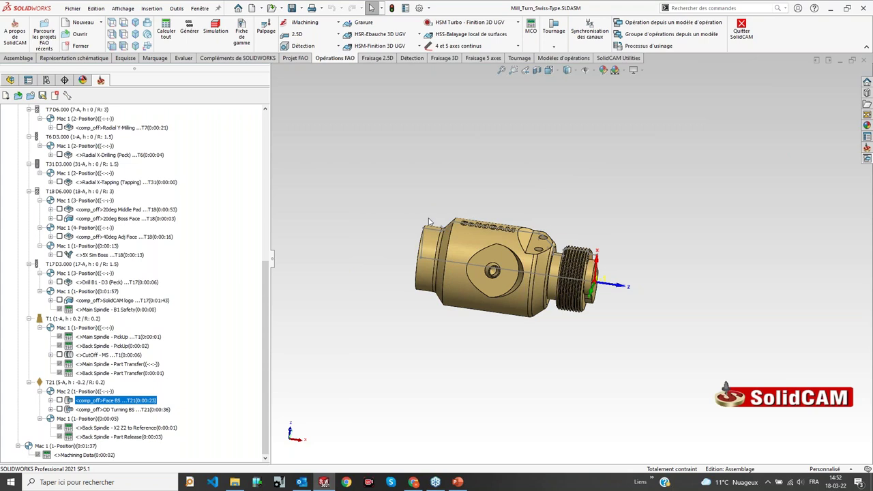
Step: Review the technologies offered for a new machine control operation after Back Spindle - X2 Z2 to Reference, and cancel it
click(102, 428)
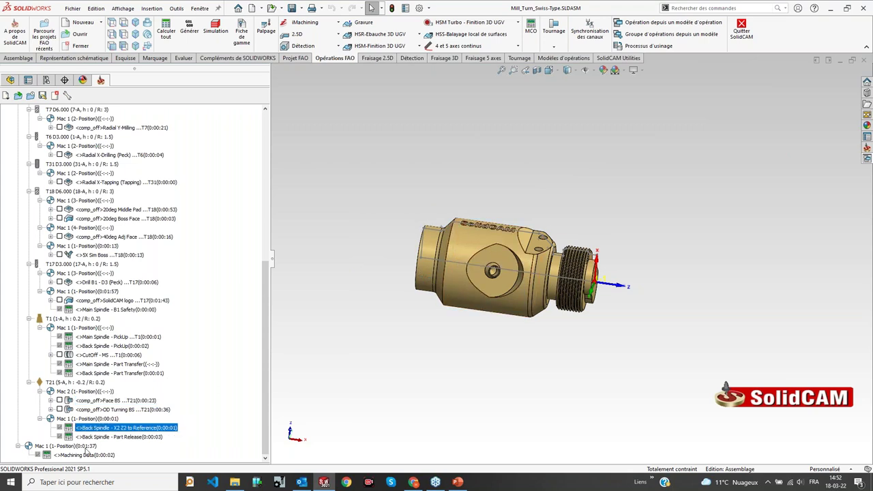
click(530, 31)
click(165, 116)
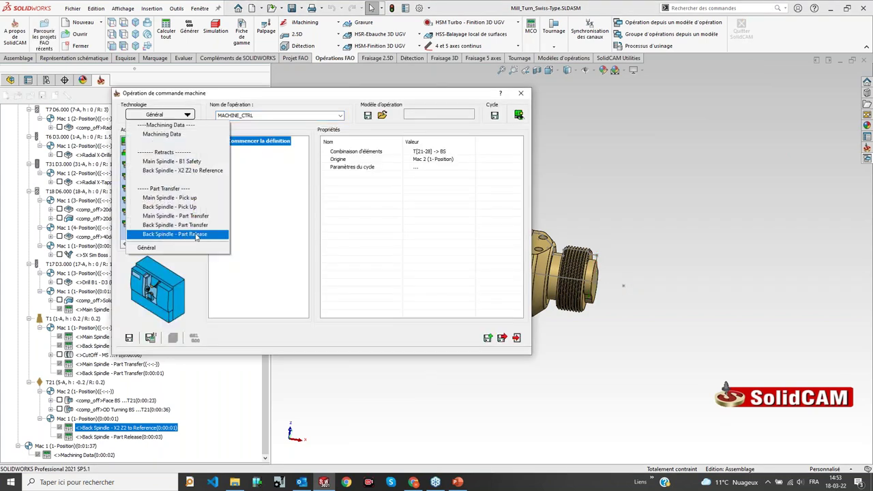
click(488, 149)
click(522, 94)
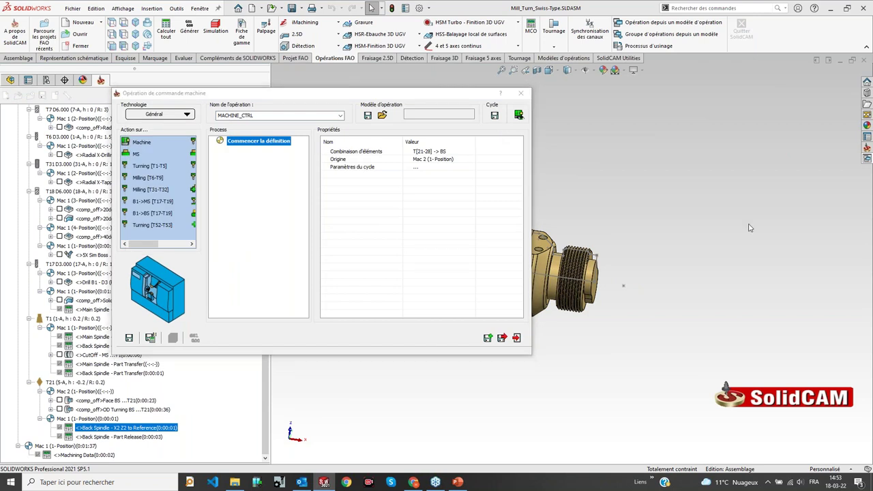
key(Escape)
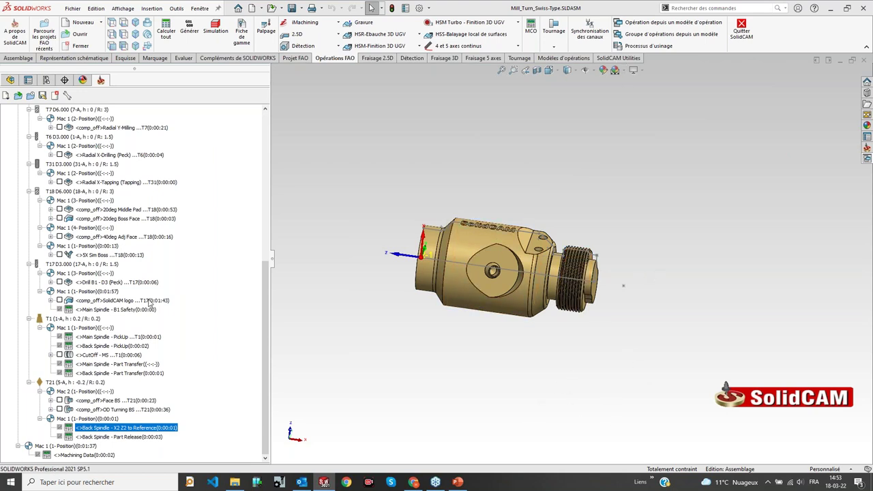
Step: Look through the operation list, open the channel synchronization table for the project and maximize its window
scroll(130, 271, up, 10)
scroll(112, 394, down, 6)
scroll(113, 394, down, 4)
click(591, 30)
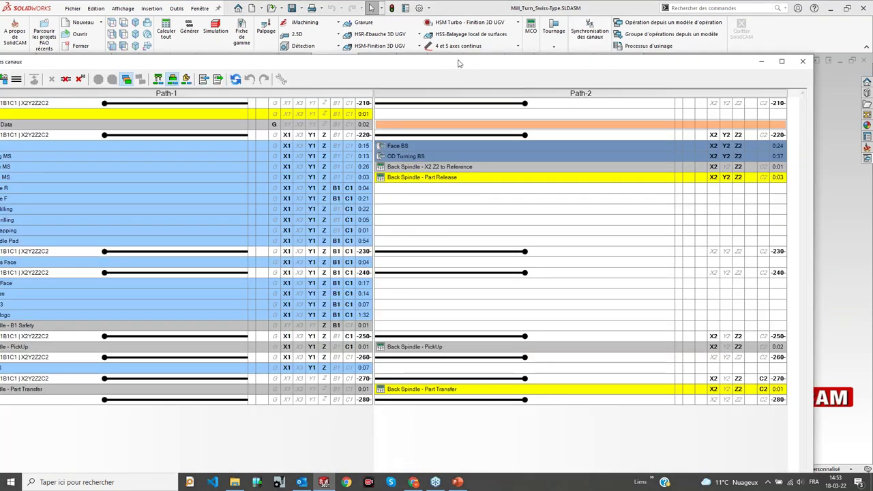
double_click(459, 62)
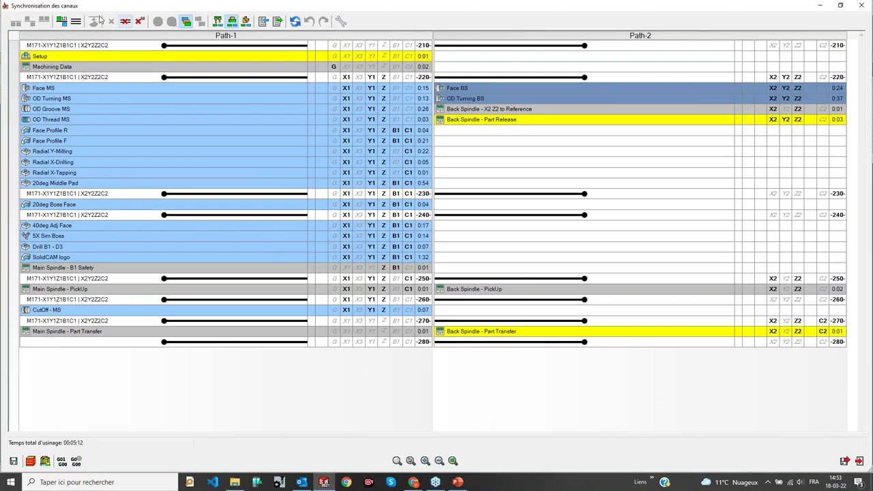